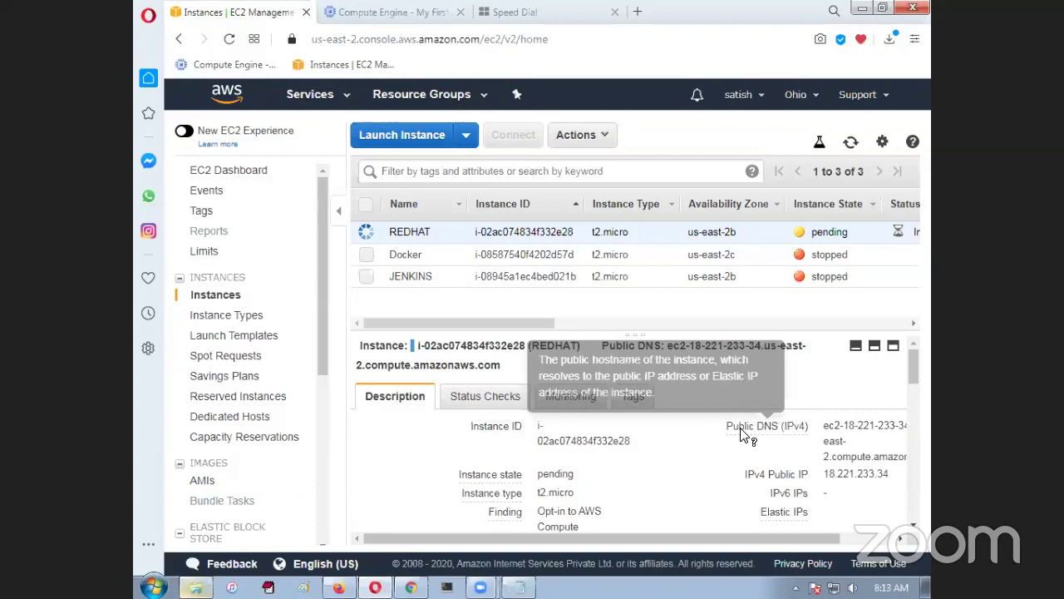
# Switch to Chrome and view the Git - Downloading Package page from the "git for windows" results, returning to the results
pyautogui.hotkey('alt', 'Tab')
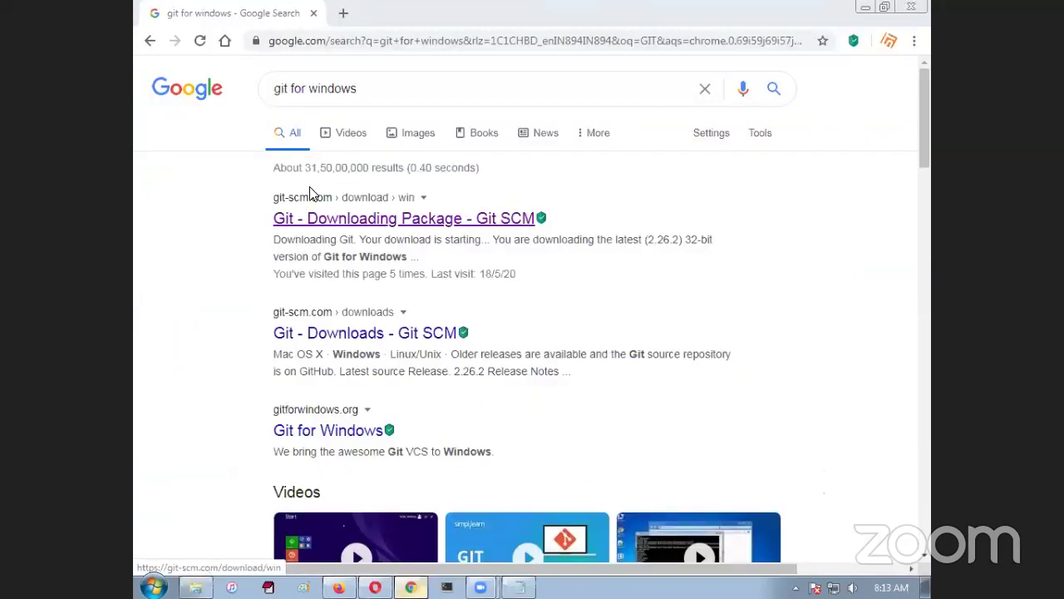
pyautogui.moveTo(357, 89); pyautogui.dragTo(274, 89)
pyautogui.click(200, 249)
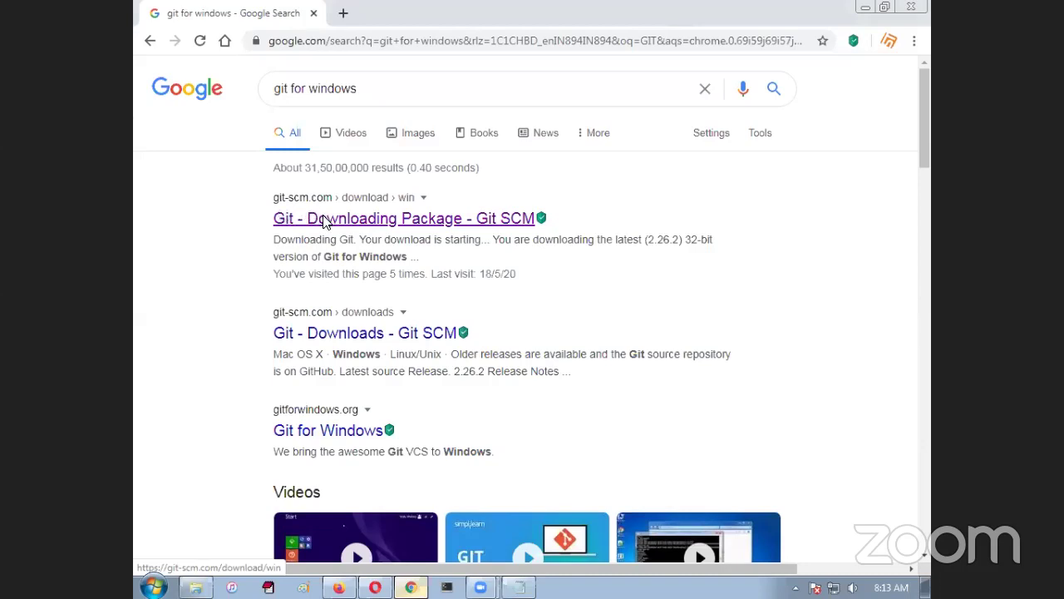
pyautogui.click(324, 222)
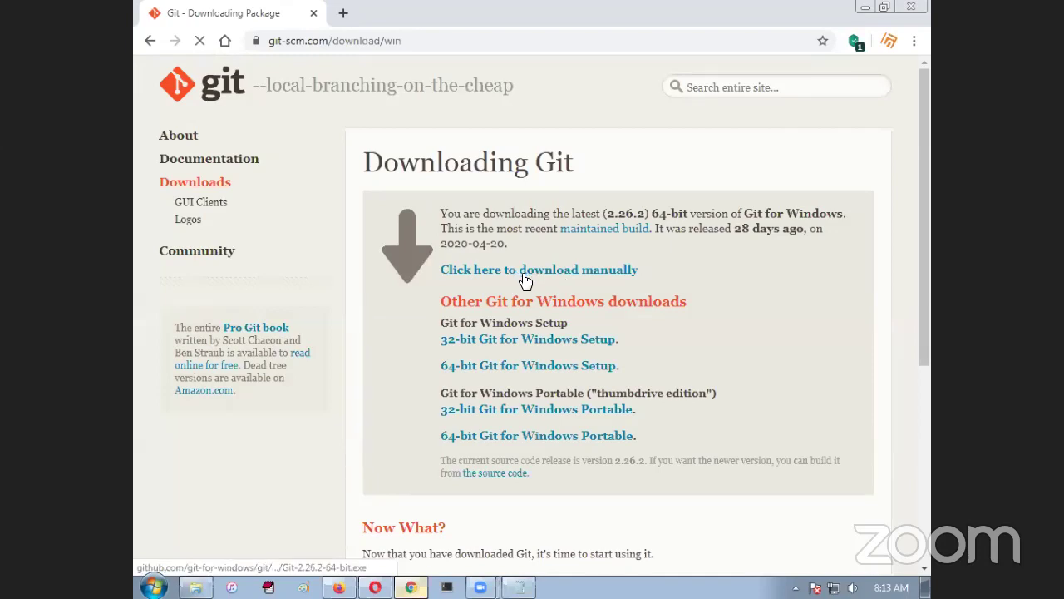
pyautogui.click(146, 40)
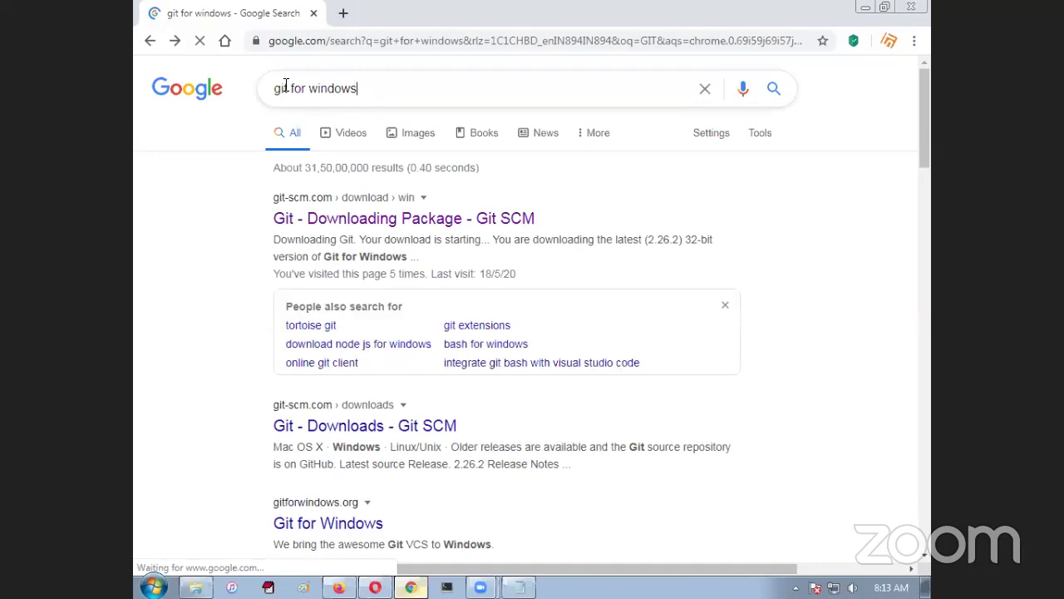
pyautogui.tripleClick(276, 89)
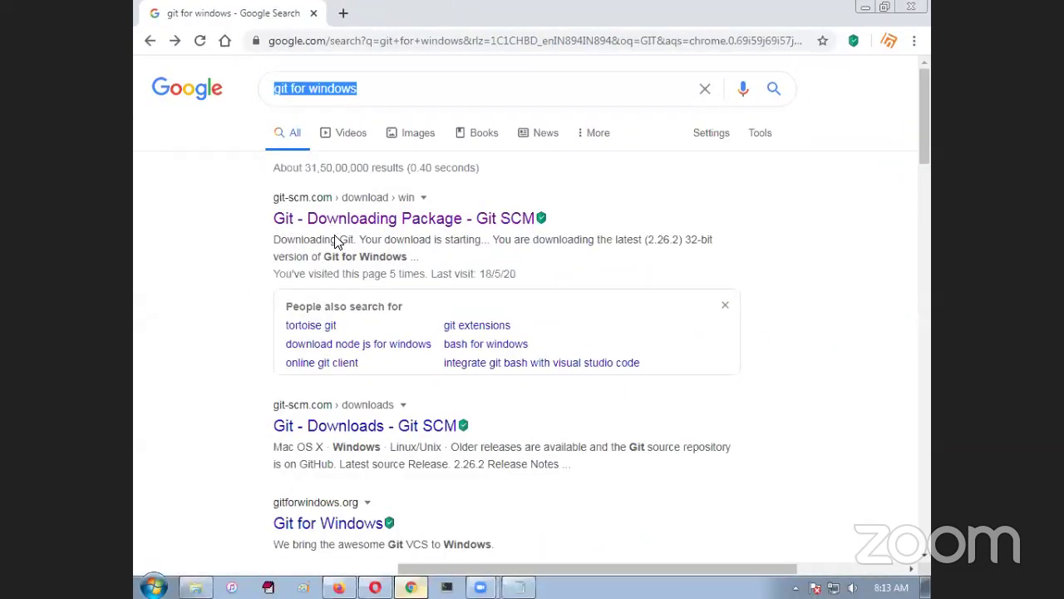
# Show the Windows desktop, open Git Bash there, and move its window clear of the desktop icons
pyautogui.press('super+d')
pyautogui.rightClick(335, 167)
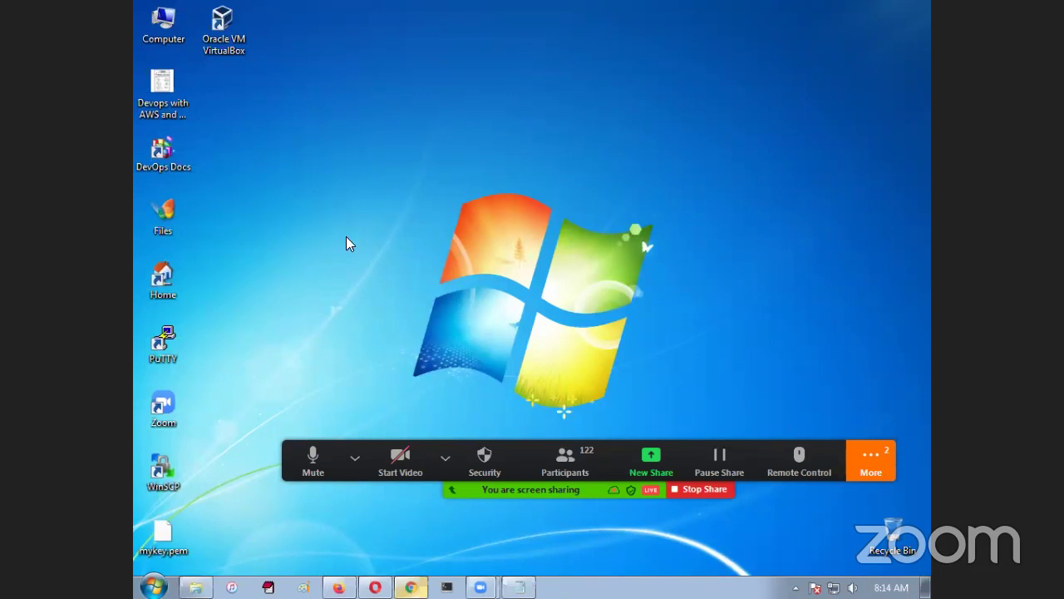
pyautogui.rightClick(335, 186)
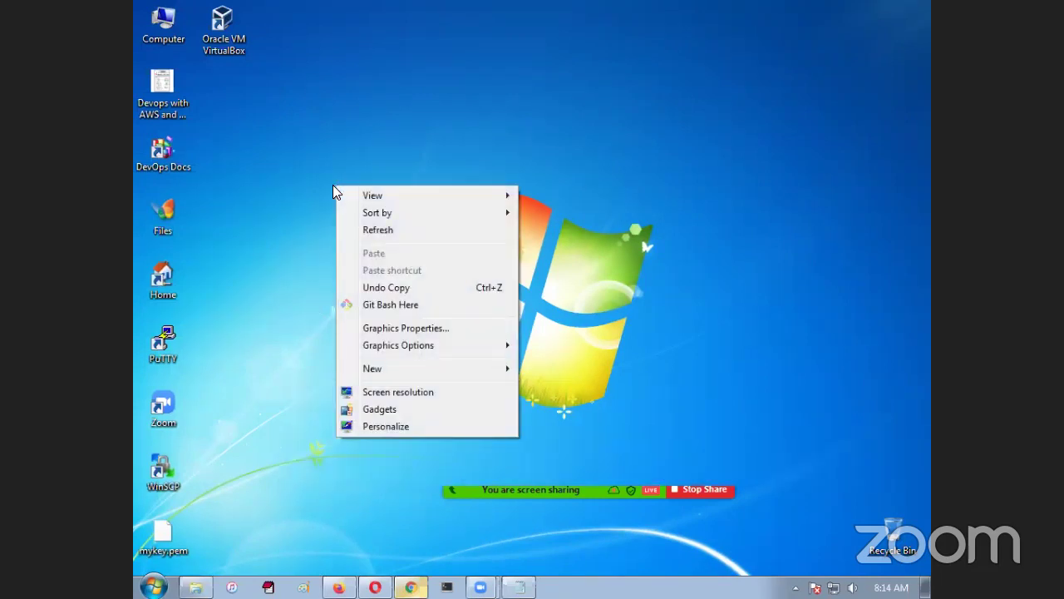
pyautogui.click(383, 305)
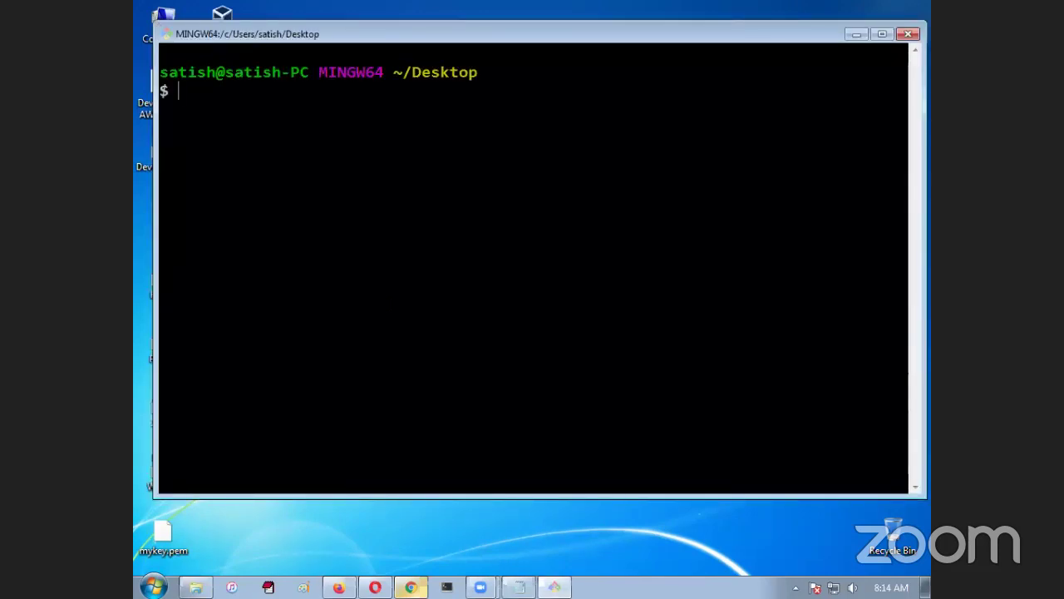
pyautogui.press('Return')
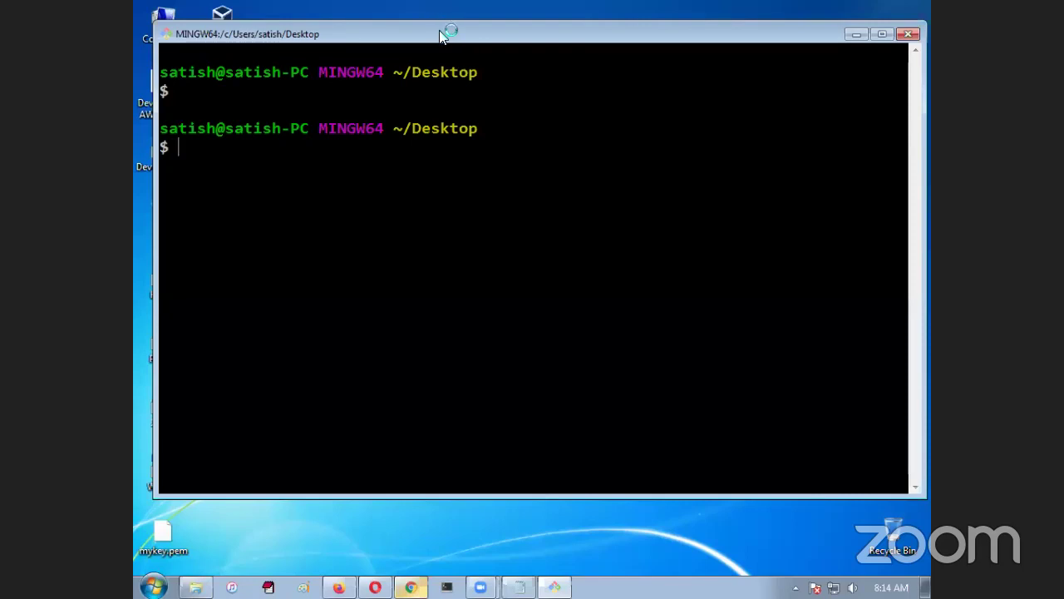
pyautogui.moveTo(441, 35); pyautogui.dragTo(499, 61)
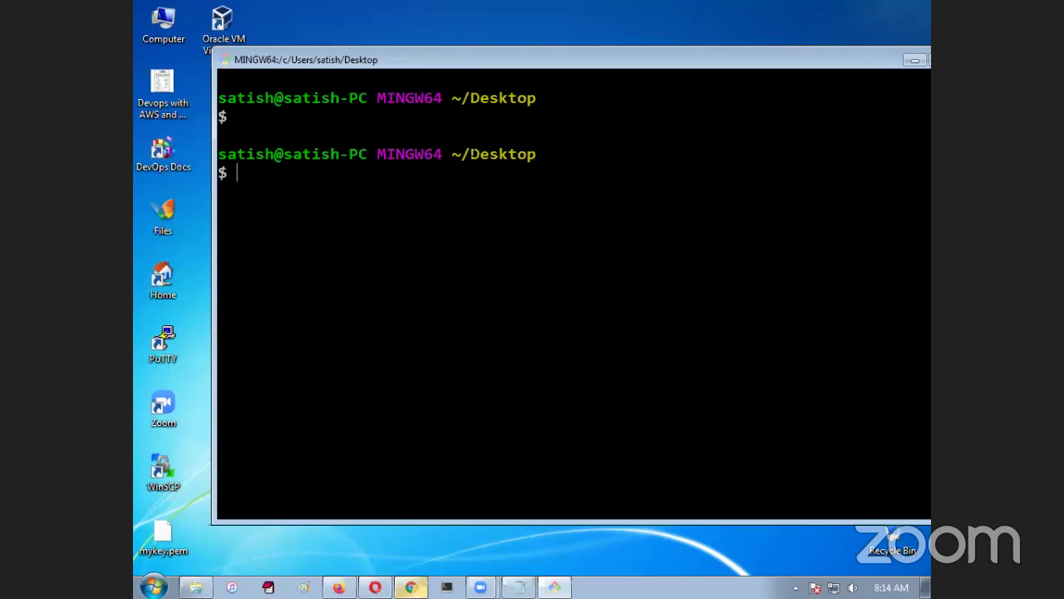
# Highlight /Desktop in the prompt path and enter the command cd ~/Downloads/ without running it
pyautogui.moveTo(464, 153); pyautogui.dragTo(530, 150)
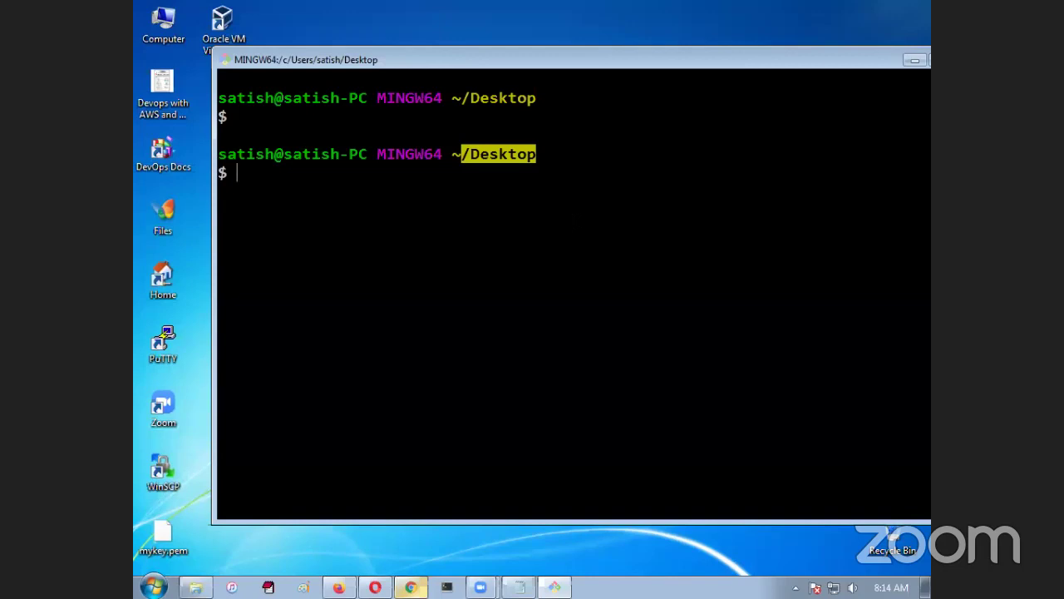
pyautogui.write('cd ')
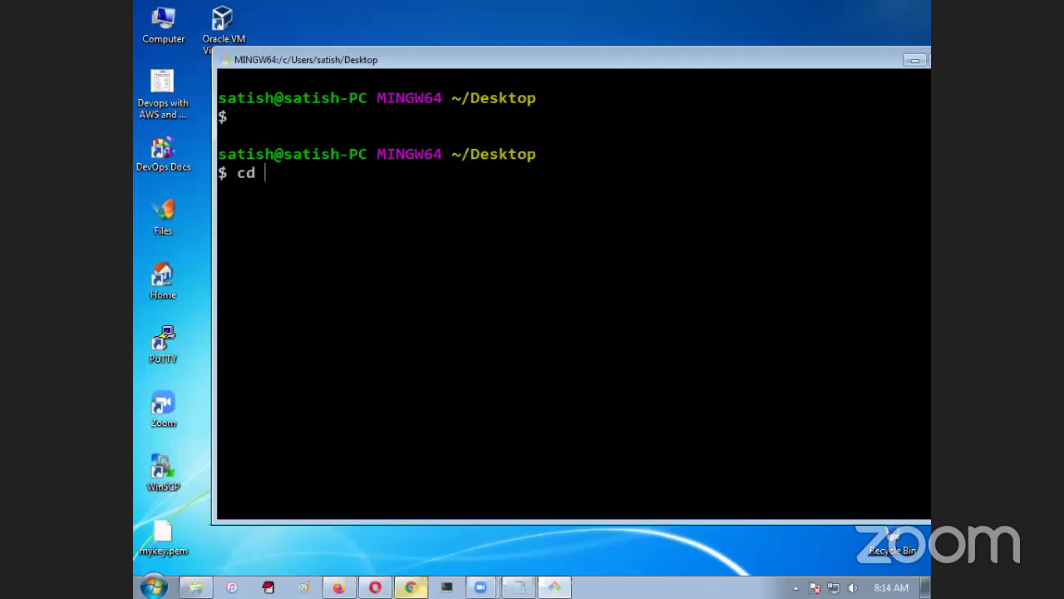
pyautogui.write('~/Do')
pyautogui.press('Tab')
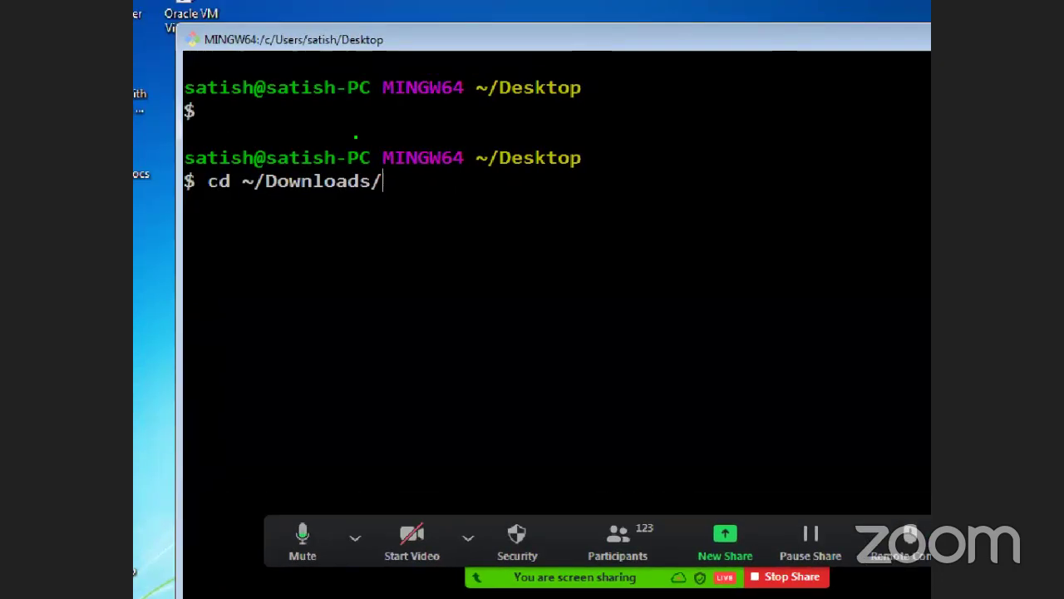
# Annotate the tilde with a green arrow labelled "Home dir" and draw a box around ~/Downloads/
pyautogui.moveTo(247, 314)
pyautogui.mouseDown()
pyautogui.moveTo(246, 204)
pyautogui.moveTo(258, 199)
pyautogui.mouseUp()
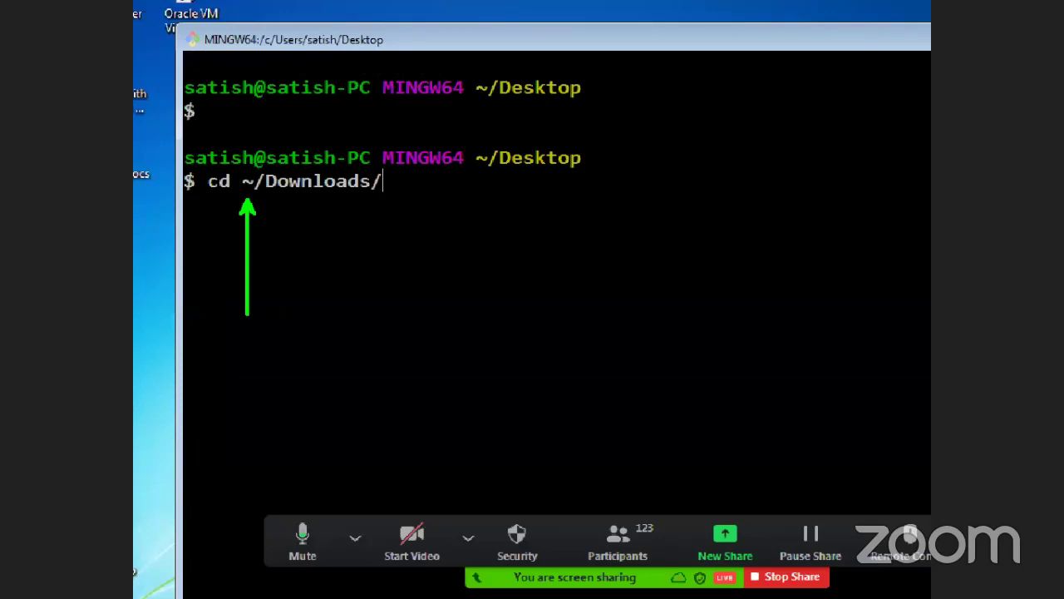
pyautogui.click(229, 345)
pyautogui.write('Home dir')
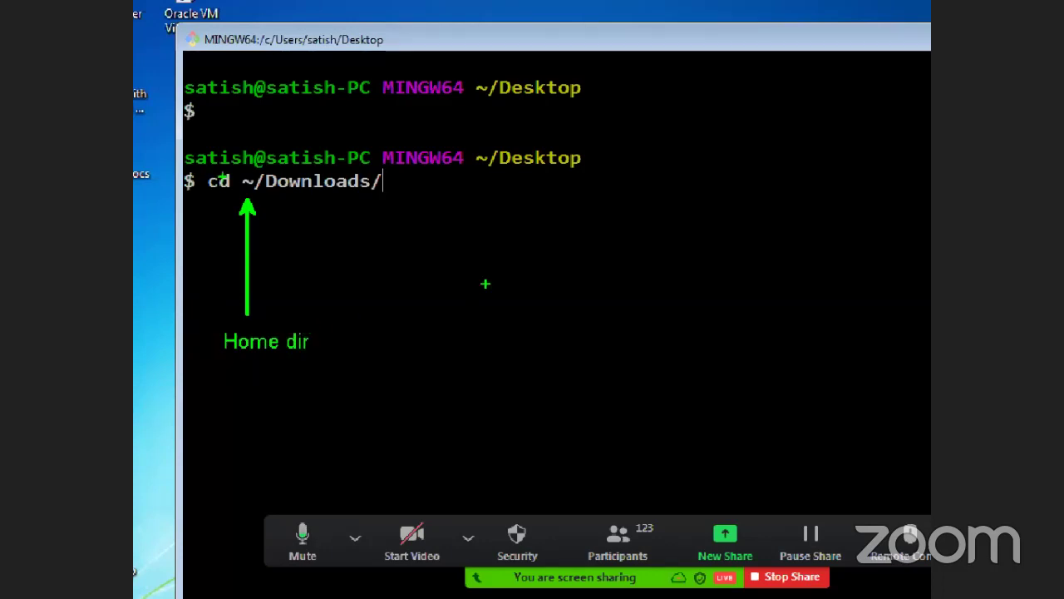
pyautogui.moveTo(237, 166)
pyautogui.mouseDown()
pyautogui.moveTo(316, 205)
pyautogui.moveTo(393, 197)
pyautogui.mouseUp()
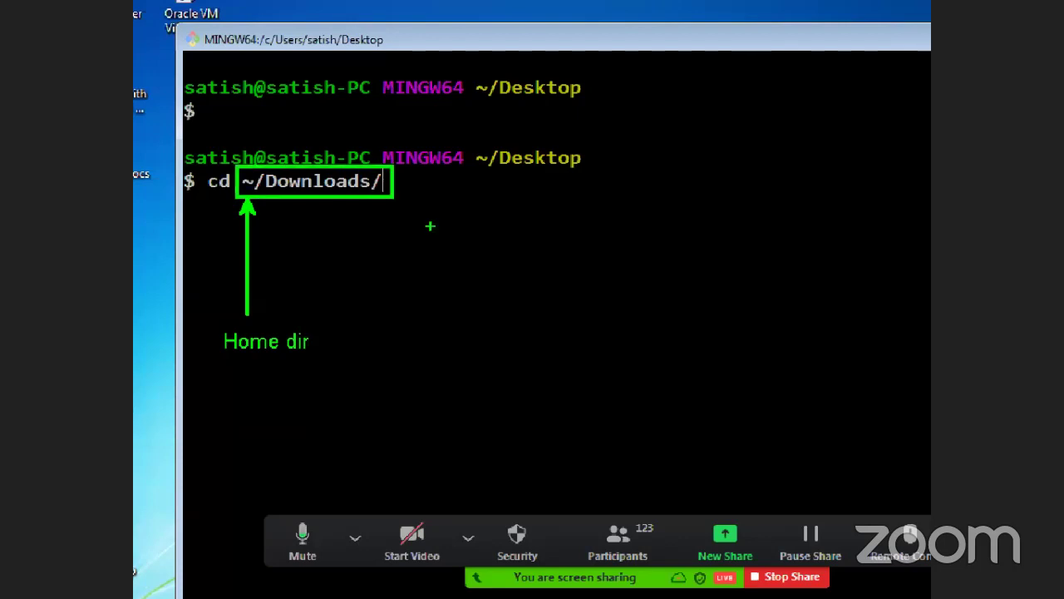
# Run the change to the Downloads directory, list its files with ls, and highlight DEVOPS.pem in the listing
pyautogui.press('Return')
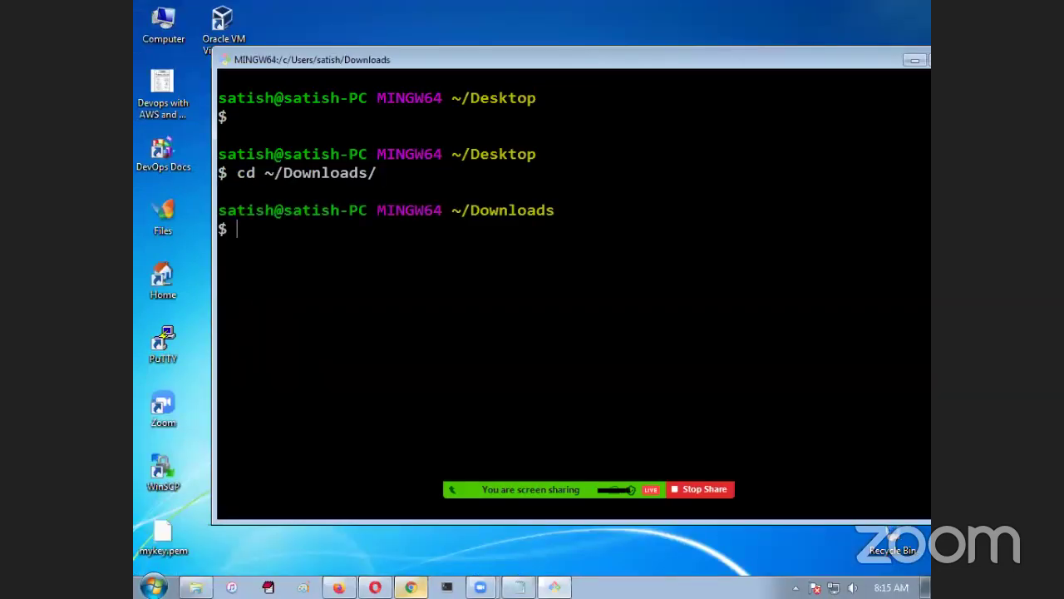
pyautogui.write('ls')
pyautogui.press('Return')
pyautogui.moveTo(349, 247); pyautogui.dragTo(460, 248)
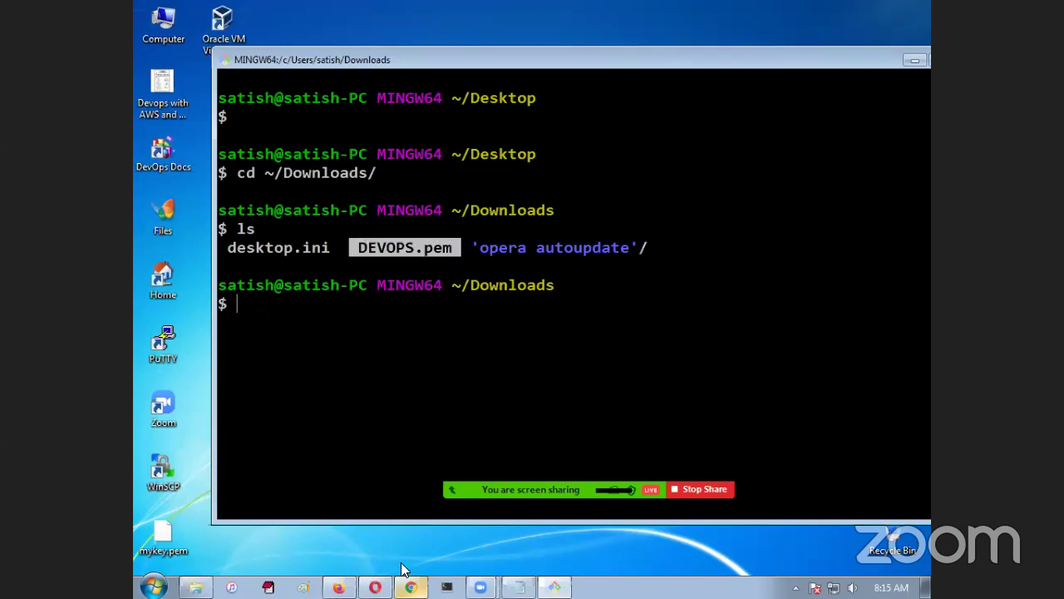
# Switch to the EC2 console in Opera, open the REDHAT instance's connection instructions, and briefly highlight the example ssh command
pyautogui.click(375, 587)
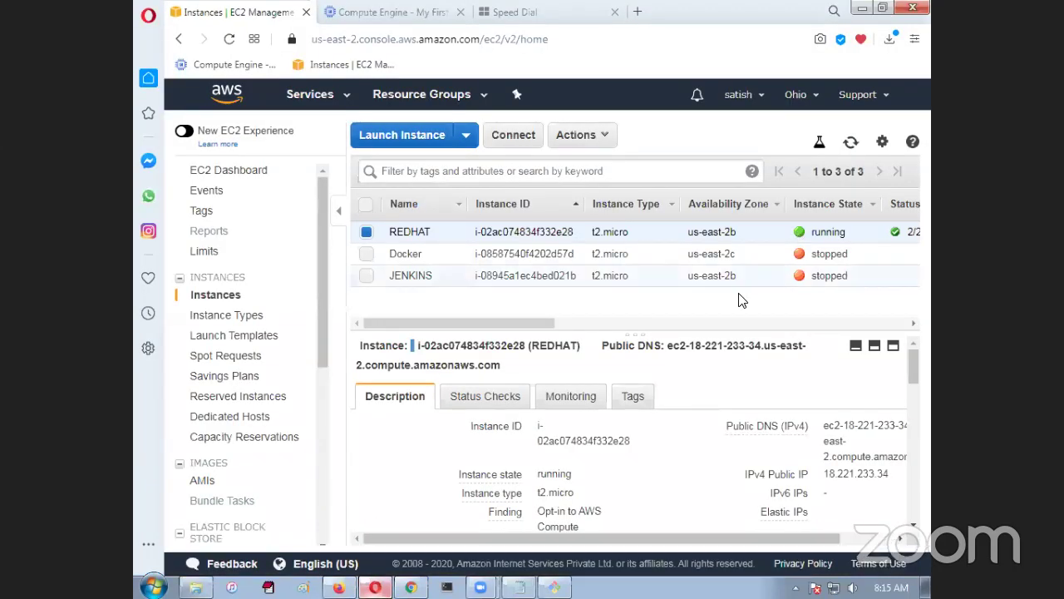
pyautogui.hotkey('alt', 'Tab')
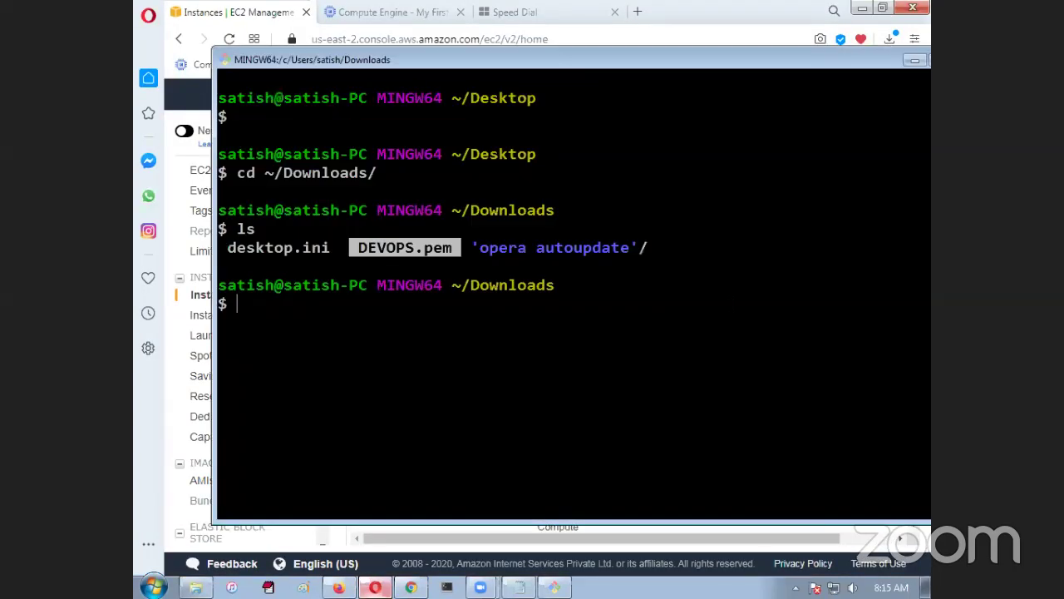
pyautogui.hotkey('alt', 'Tab')
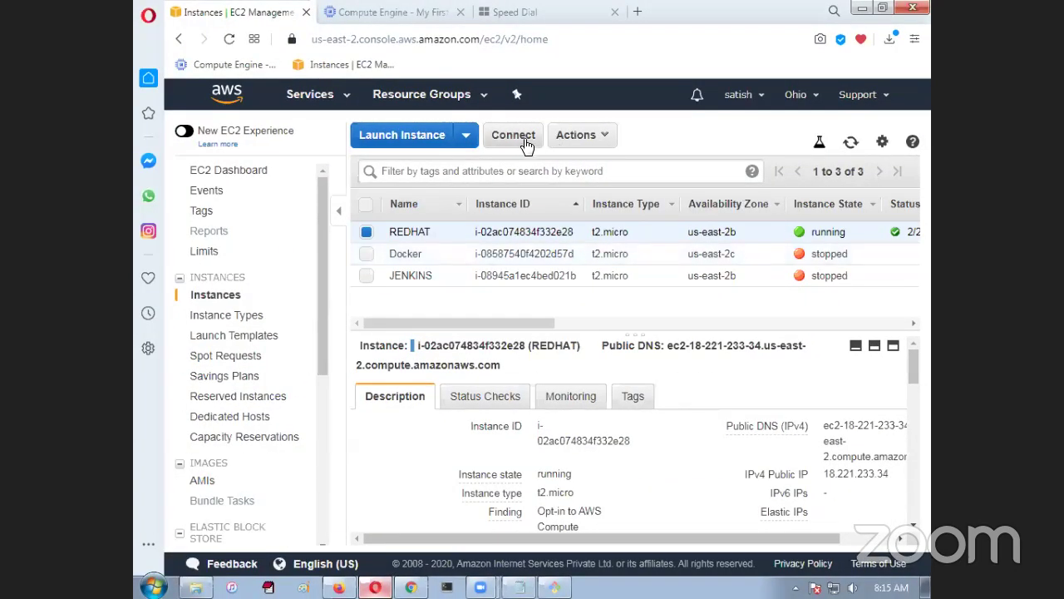
pyautogui.click(520, 143)
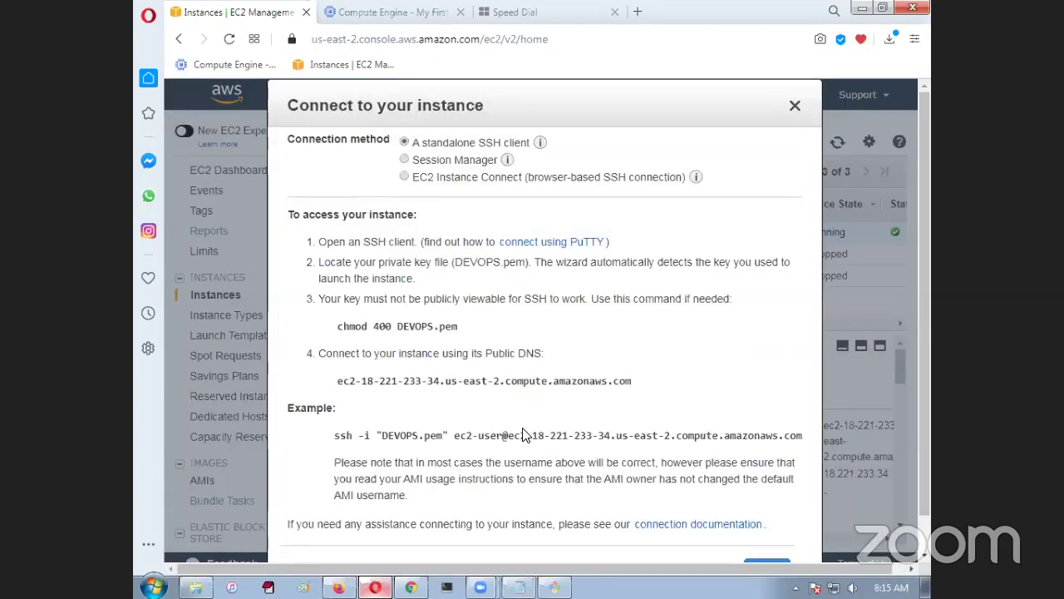
pyautogui.tripleClick(523, 434)
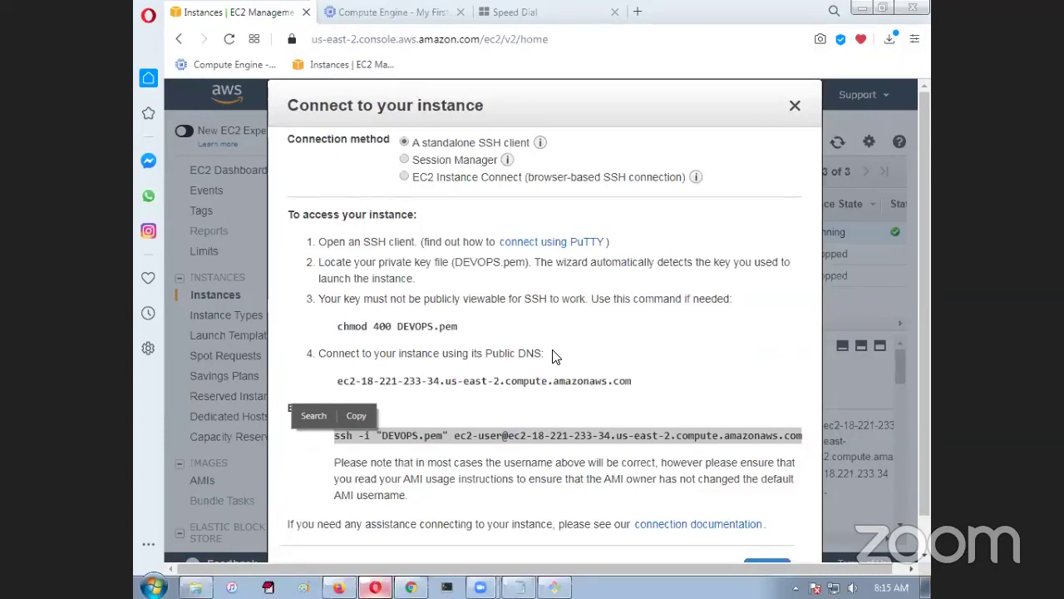
pyautogui.click(297, 361)
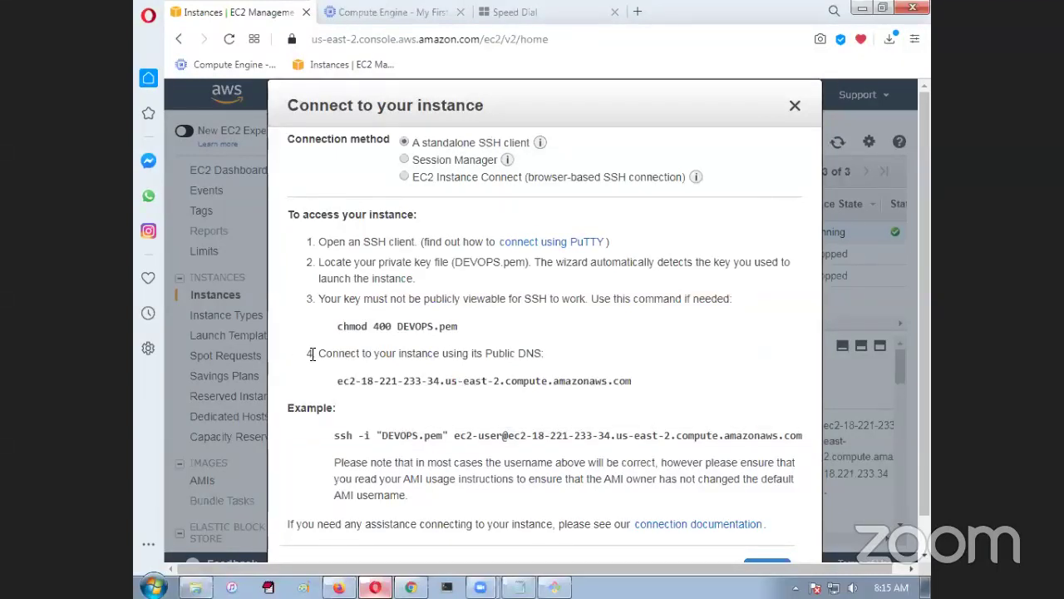
# Underline DEVOPS.pem in the example ssh command with a blue line on the magnified screen
pyautogui.scroll(-1, 297, 361)
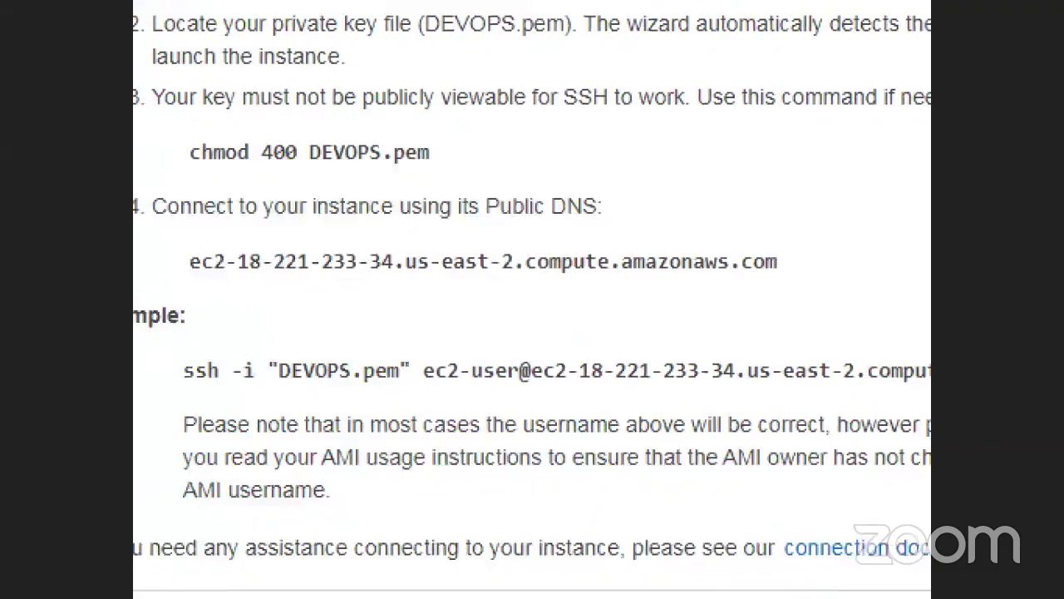
pyautogui.moveTo(198, 391); pyautogui.dragTo(219, 517)
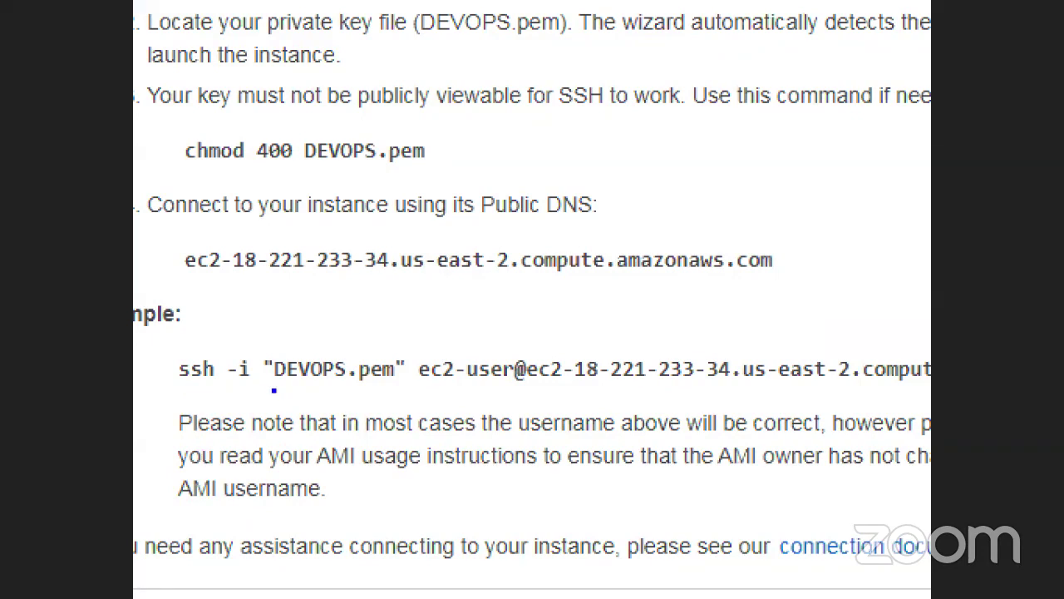
pyautogui.moveTo(273, 388); pyautogui.dragTo(417, 387)
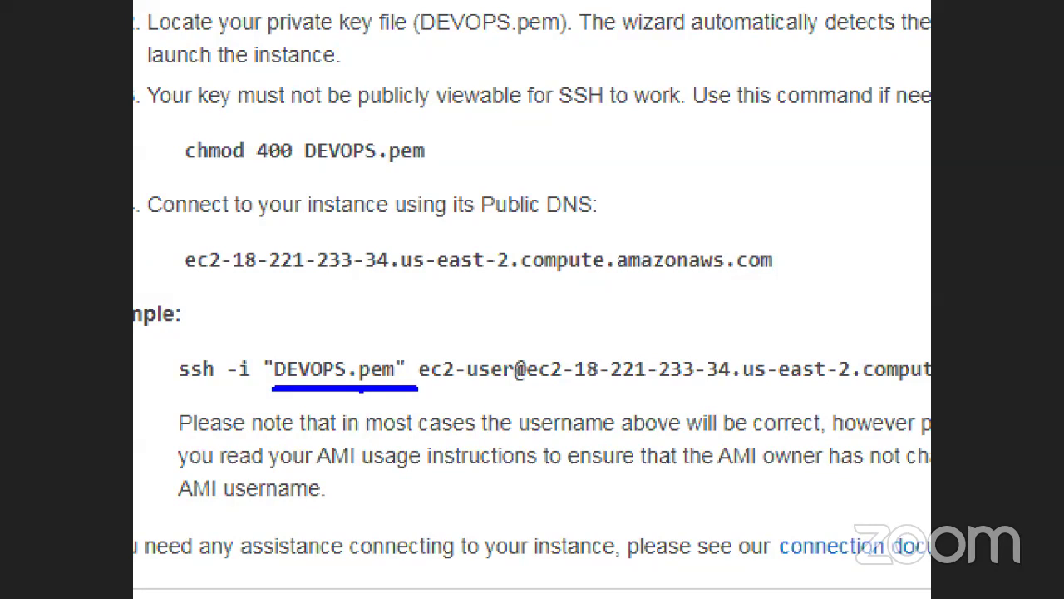
# Add red text labels "Key" and "User @ Host Name / Server Name" above the matching parts of the ssh command
pyautogui.click(304, 332)
pyautogui.write('Key             User')
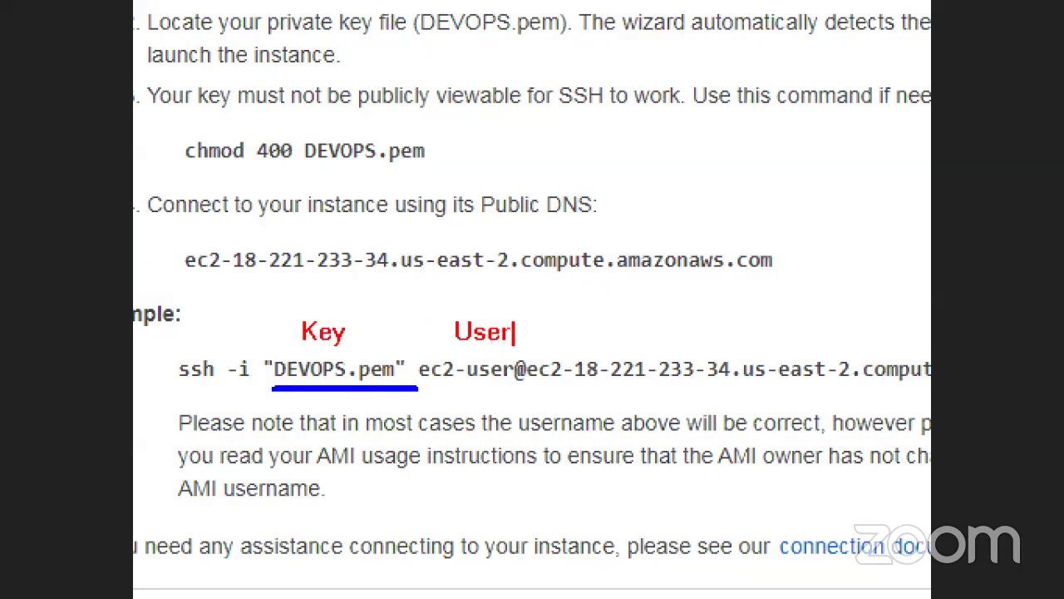
pyautogui.press('BackSpace')
pyautogui.press('BackSpace')
pyautogui.press('BackSpace')
pyautogui.press('BackSpace')
pyautogui.press('BackSpace')
pyautogui.write('@  Host Name')
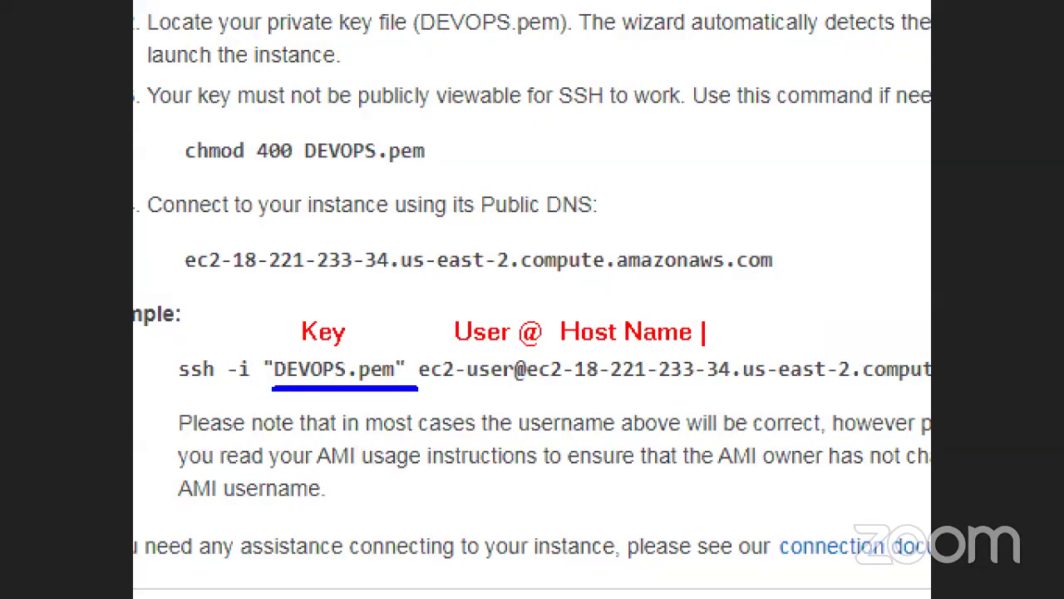
pyautogui.write('/ Serve')
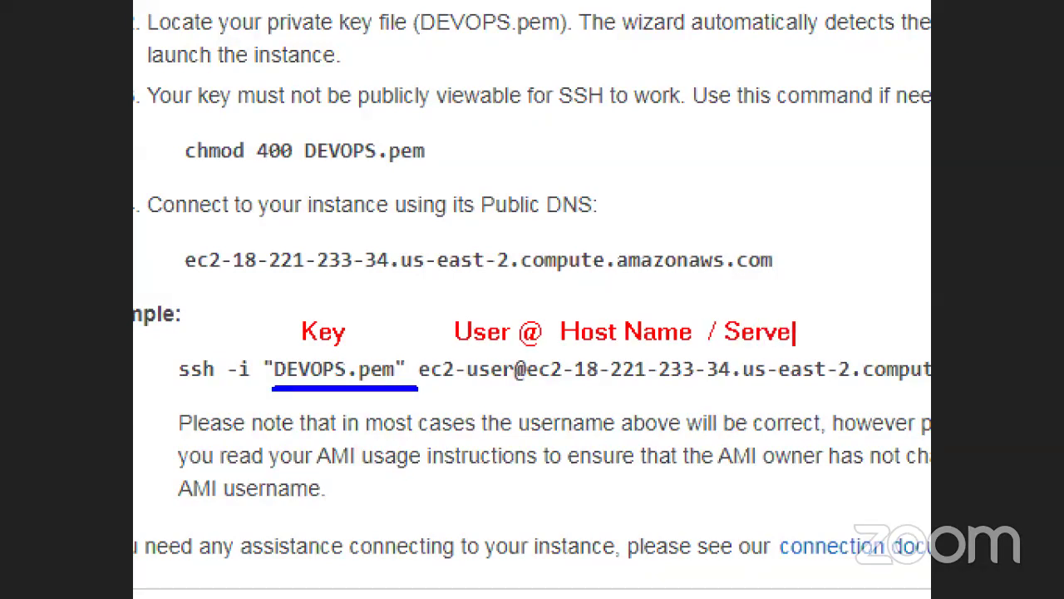
pyautogui.write('r Name')
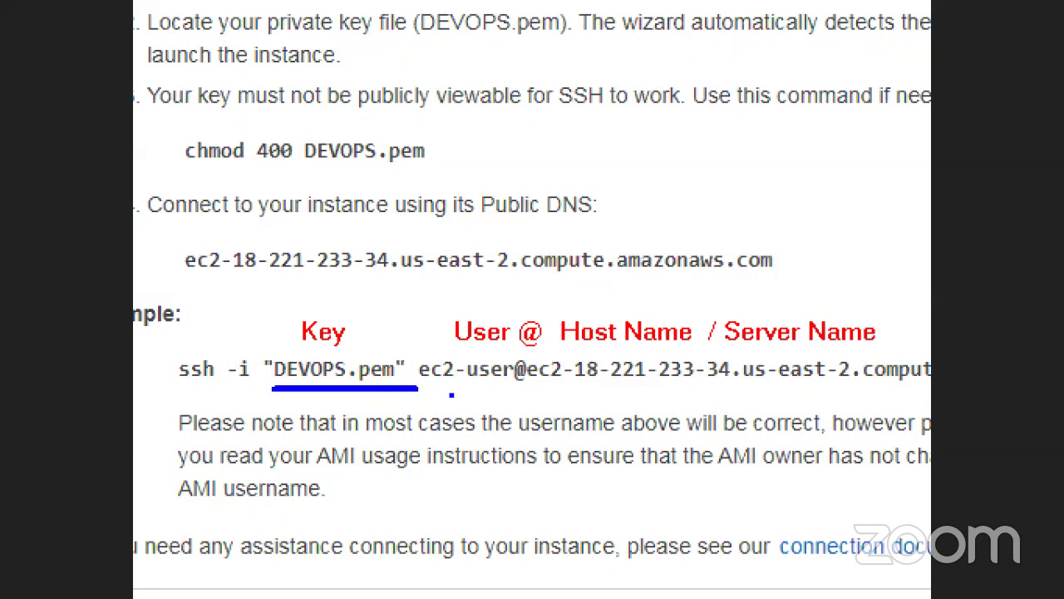
# Underline the ec2-user and host name parts of the ssh command in blue and point an arrow at each
pyautogui.moveTo(571, 387); pyautogui.dragTo(833, 386)
pyautogui.moveTo(449, 388); pyautogui.dragTo(532, 388)
pyautogui.moveTo(656, 414)
pyautogui.mouseDown()
pyautogui.moveTo(716, 549)
pyautogui.moveTo(711, 532)
pyautogui.mouseUp()
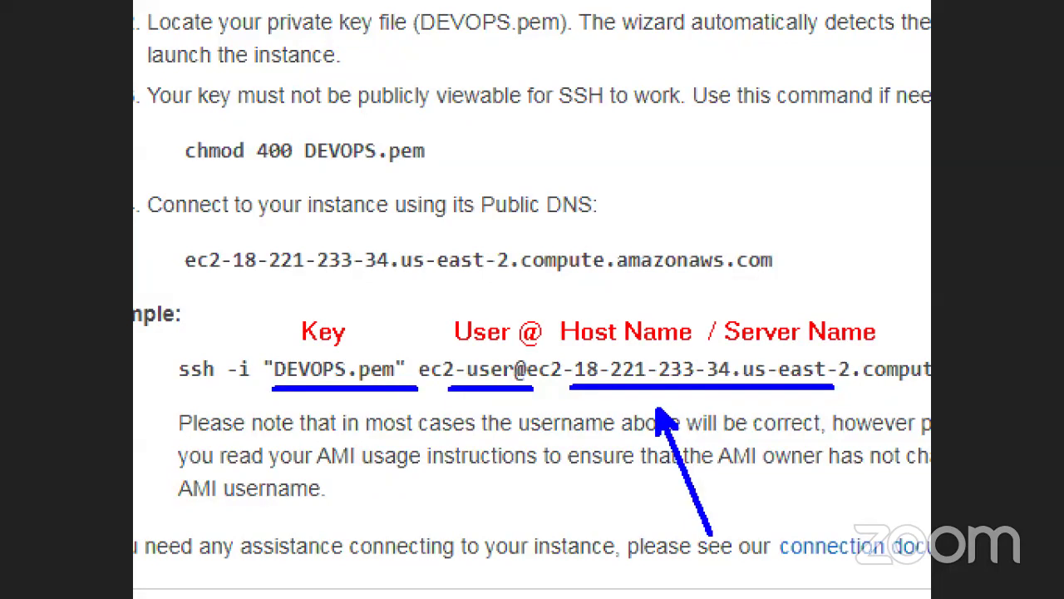
pyautogui.moveTo(494, 407); pyautogui.dragTo(522, 539)
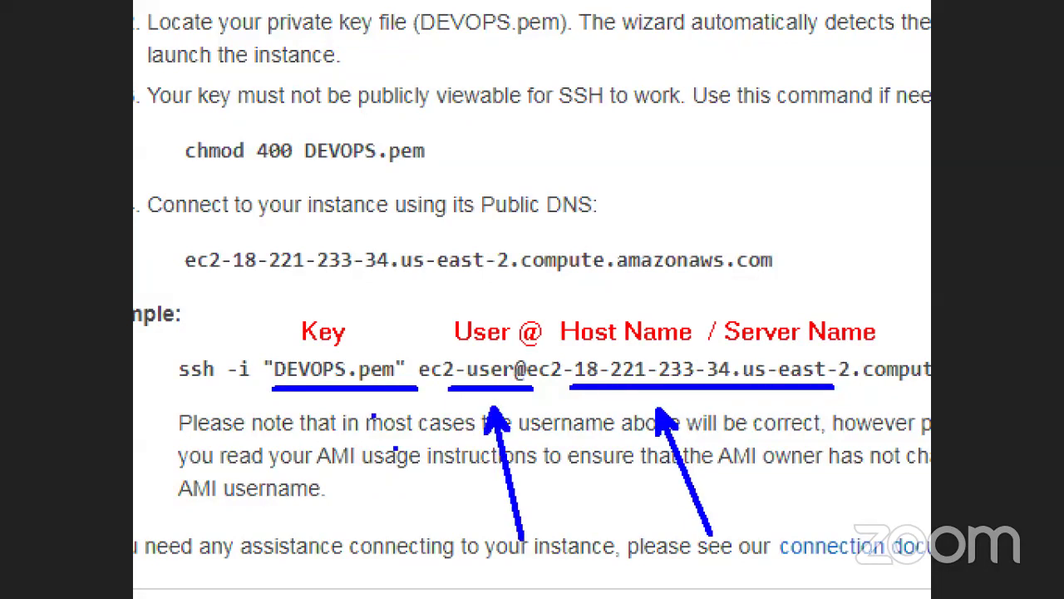
# Point blue arrows at DEVOPS.pem and at ssh in the example command, and draw a box around ssh
pyautogui.moveTo(350, 416); pyautogui.dragTo(378, 541)
pyautogui.moveTo(203, 407); pyautogui.dragTo(217, 506)
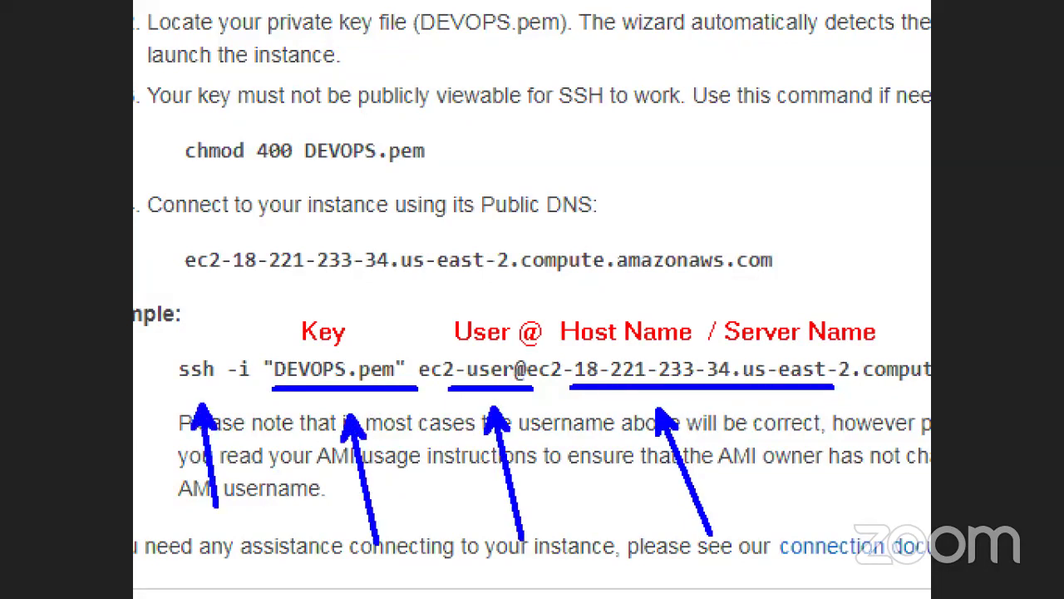
pyautogui.moveTo(163, 319); pyautogui.dragTo(223, 393)
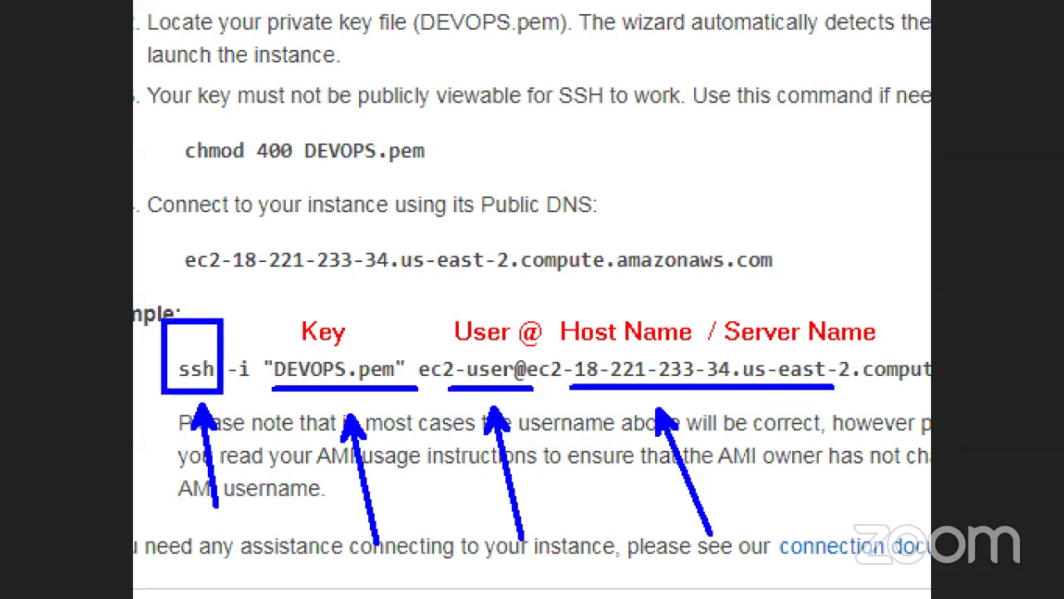
# Undo the last box annotation and redraw a blue box around ssh in the example command
pyautogui.hotkey('ctrl', 'z')
pyautogui.moveTo(165, 332); pyautogui.dragTo(227, 395)
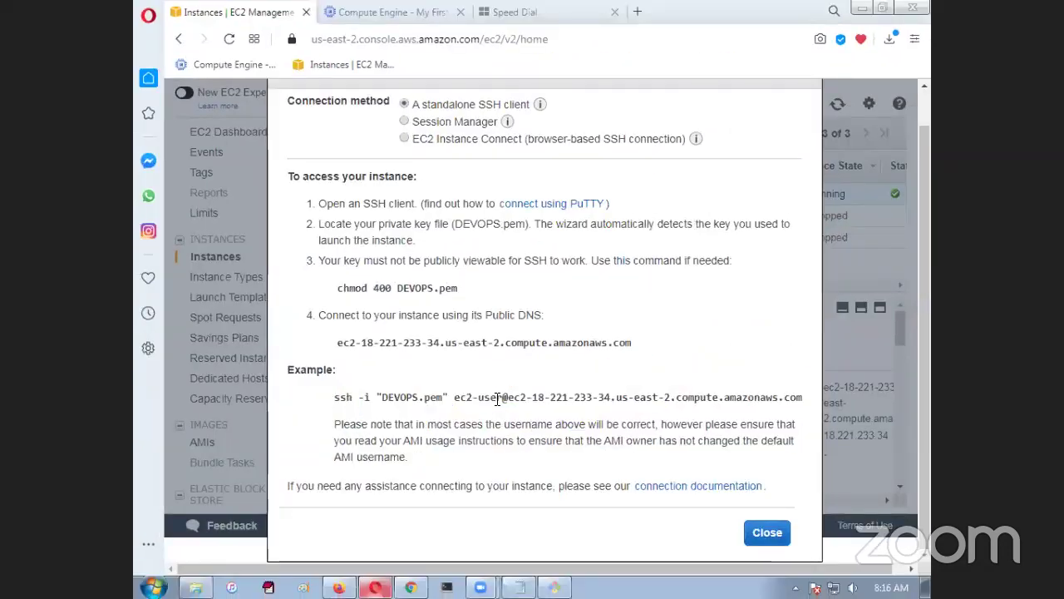
# Copy the full example ssh command from the instance's connection instructions and run it in the Git Bash terminal
pyautogui.tripleClick(519, 368)
pyautogui.press('super+c')
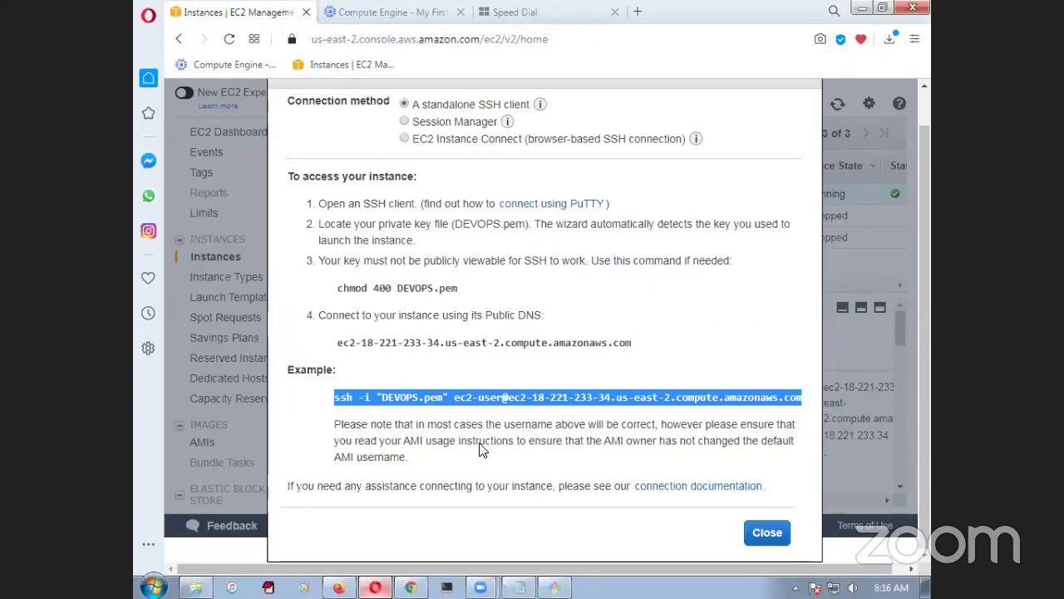
pyautogui.click(553, 587)
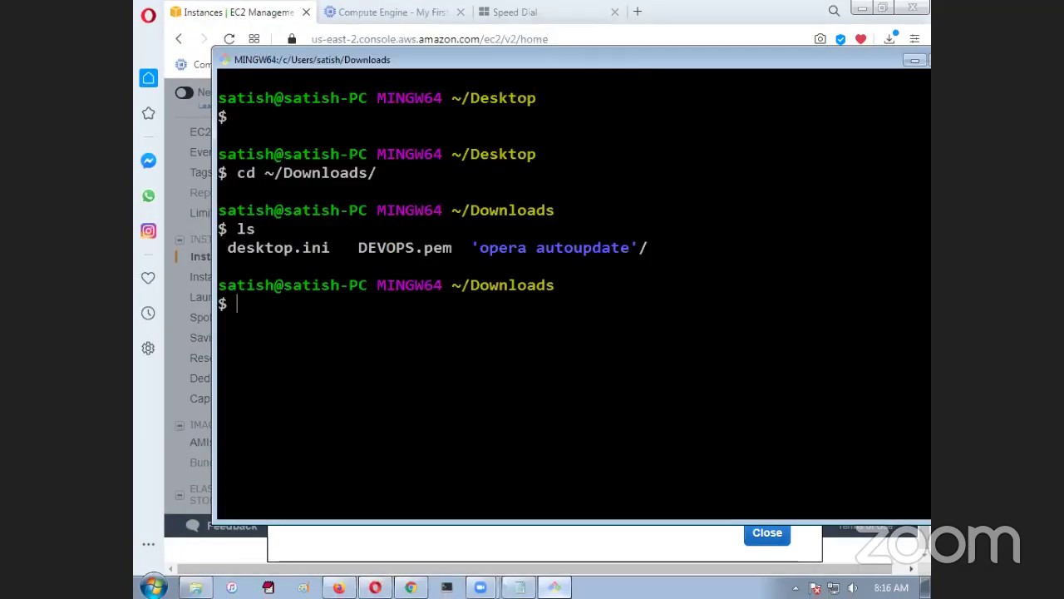
pyautogui.rightClick(433, 359)
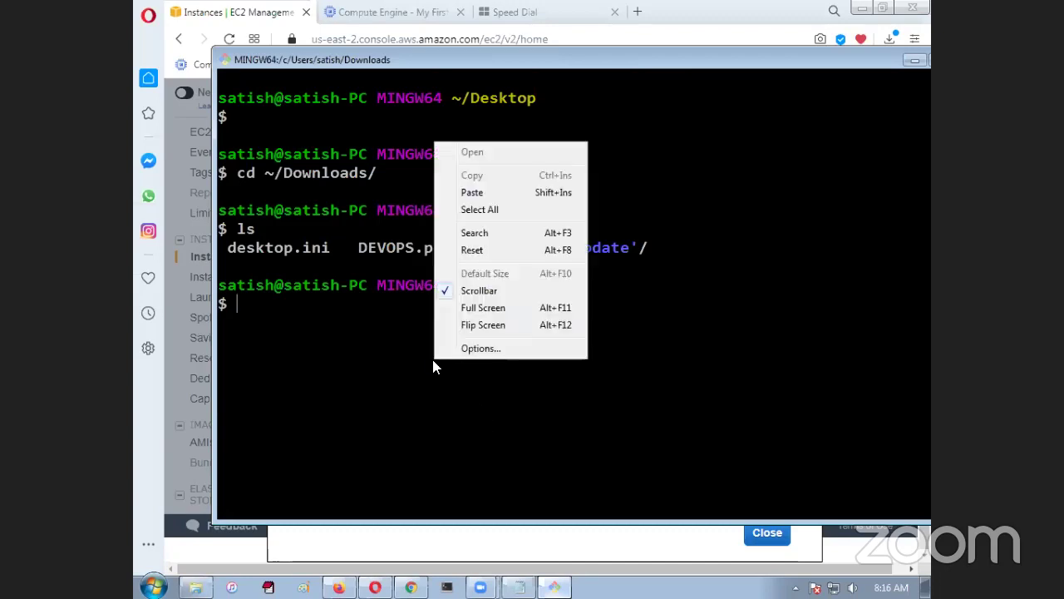
pyautogui.click(474, 193)
pyautogui.press('Return')
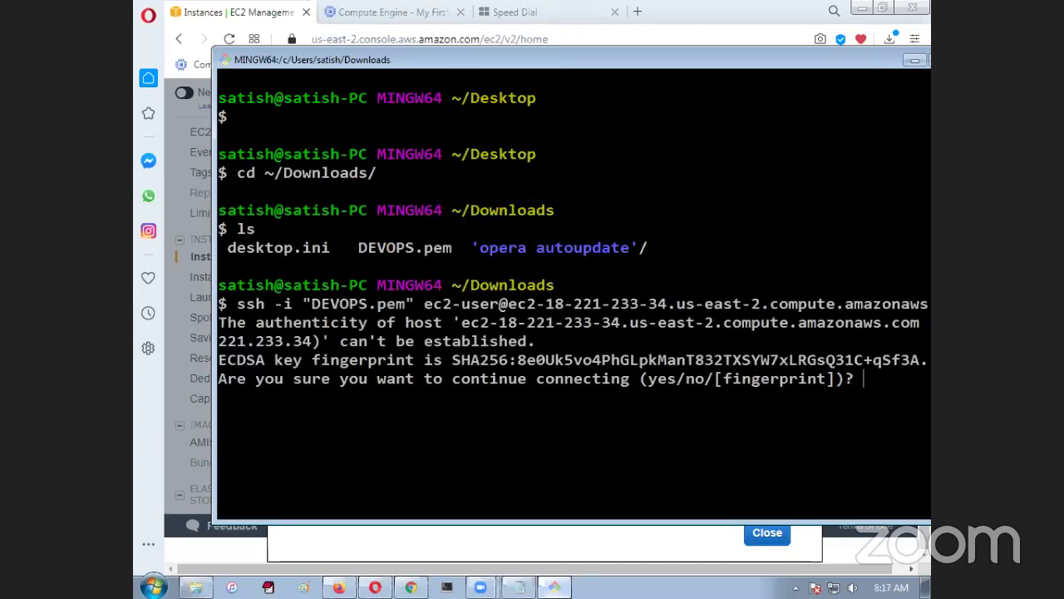
# Accept the host authenticity question with yes and enter a few blank lines at the remote prompt
pyautogui.write('yes')
pyautogui.press('Return')
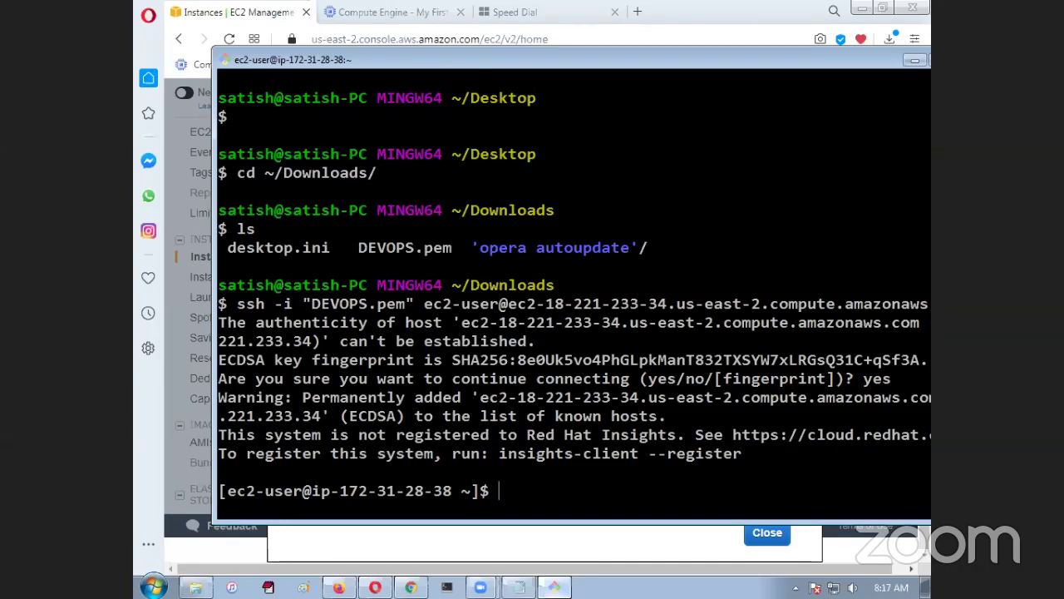
pyautogui.press('Return')
pyautogui.press('Return')
pyautogui.press('Return')
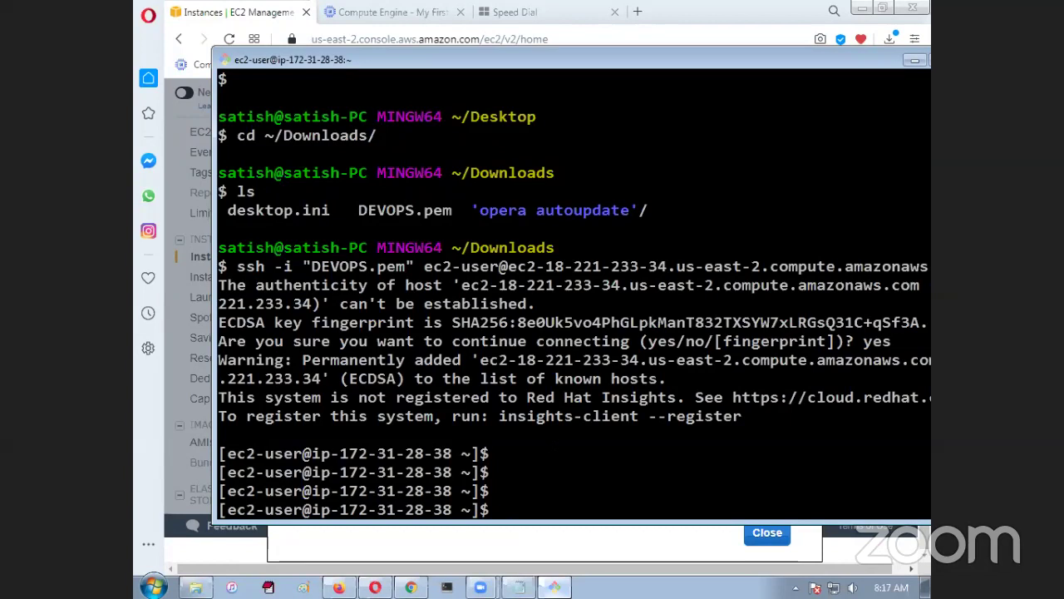
# Display the server's operating system details with cat /etc/os-release and highlight Red Hat in the NAME line
pyautogui.write('cat /etc/os')
pyautogui.press('Tab')
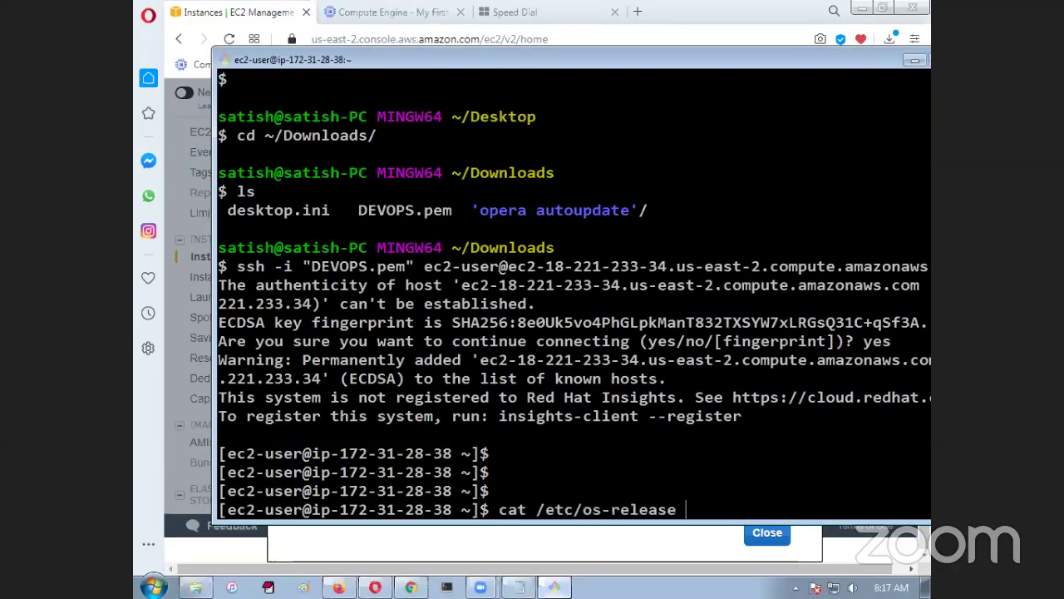
pyautogui.press('Return')
pyautogui.moveTo(491, 191); pyautogui.dragTo(677, 191)
pyautogui.moveTo(264, 210); pyautogui.dragTo(350, 209)
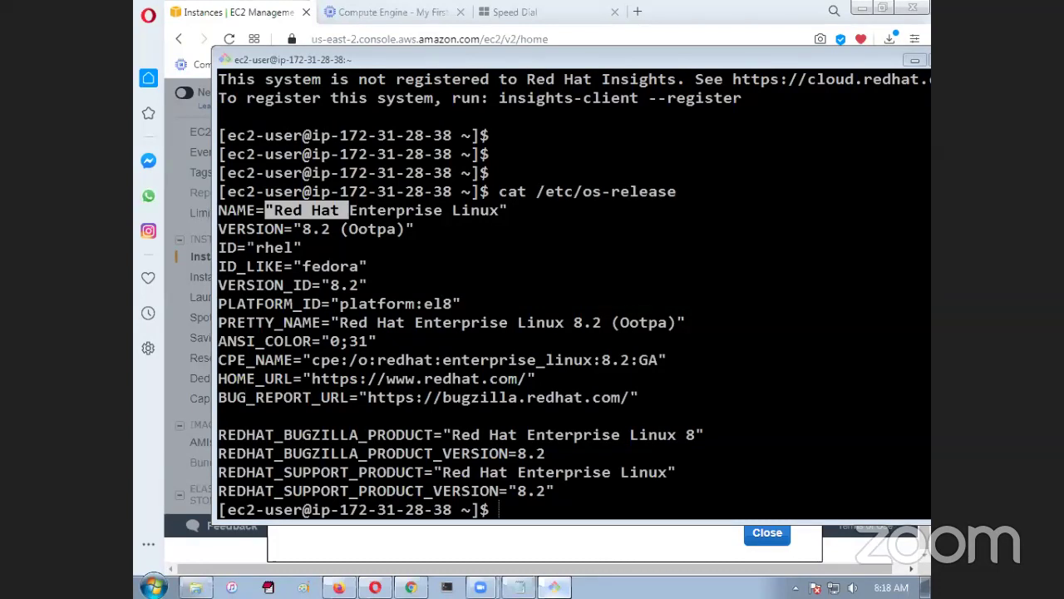
# Switch back to the EC2 console in the browser, dismiss the connection instructions and start launching a new instance
pyautogui.hotkey('alt', 'Tab')
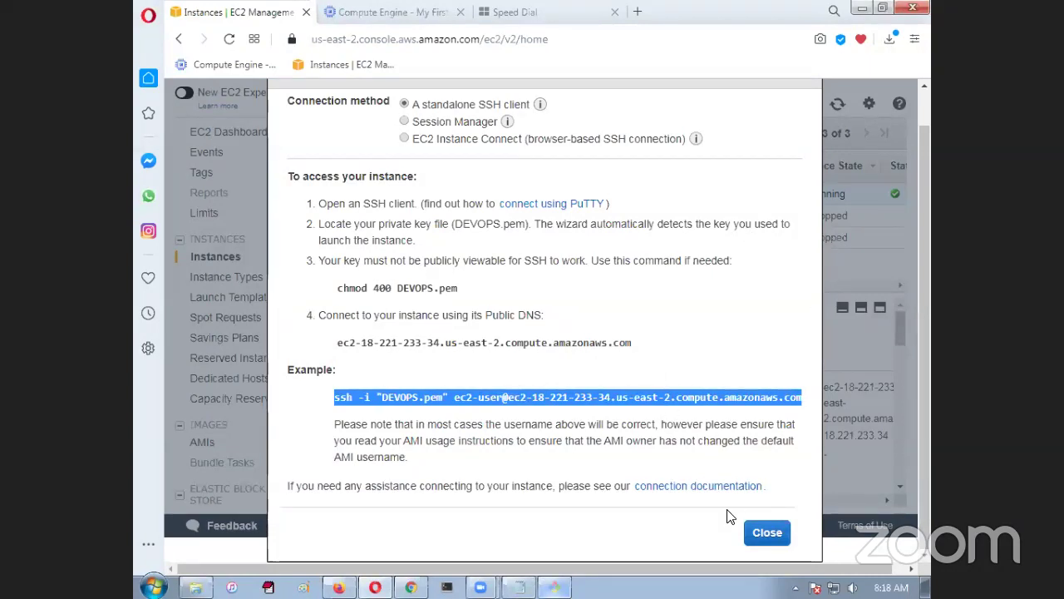
pyautogui.press('Escape')
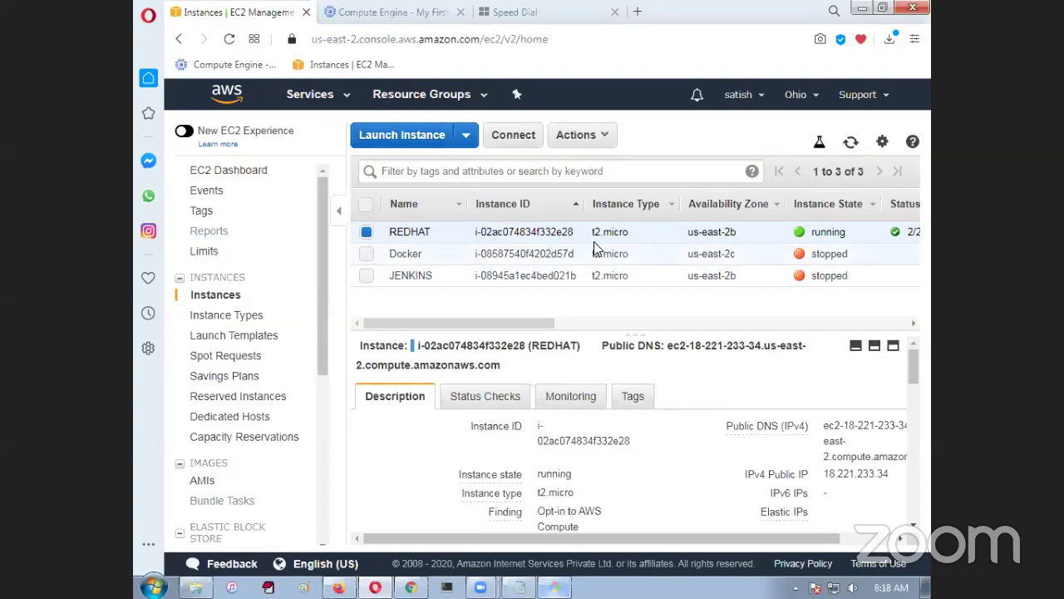
pyautogui.click(412, 147)
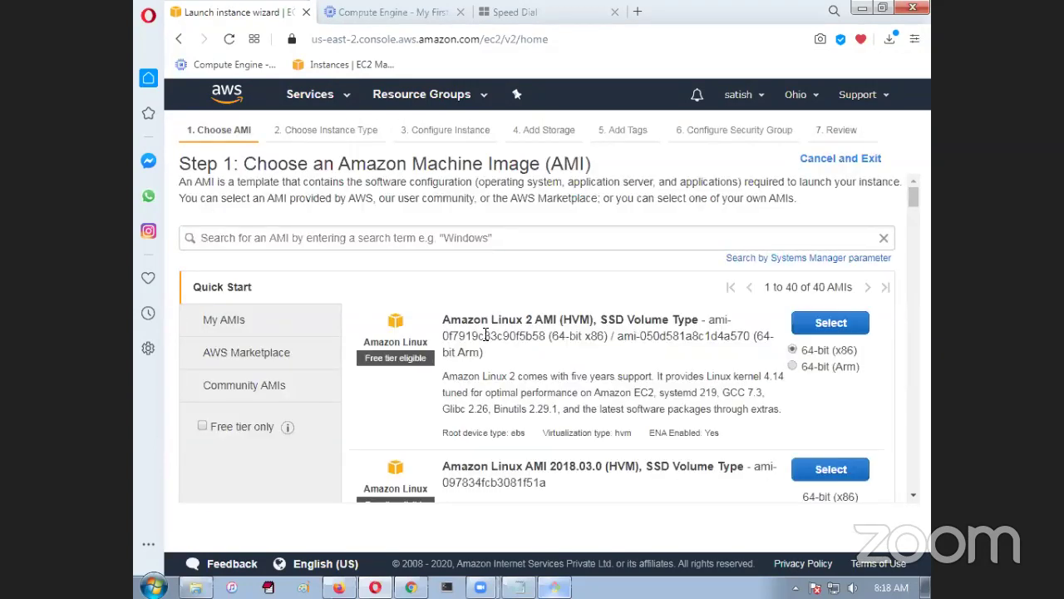
# Examine the Linux and Windows Server images offered in the Quick Start AMI list
pyautogui.scroll(-10, 487, 333)
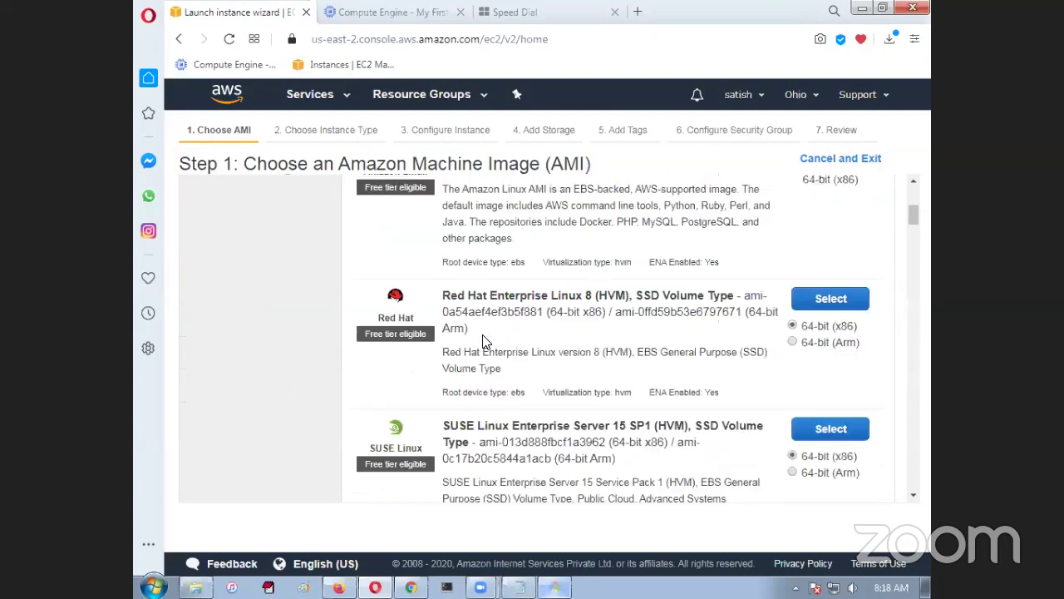
pyautogui.scroll(-3, 484, 327)
pyautogui.scroll(2, 484, 327)
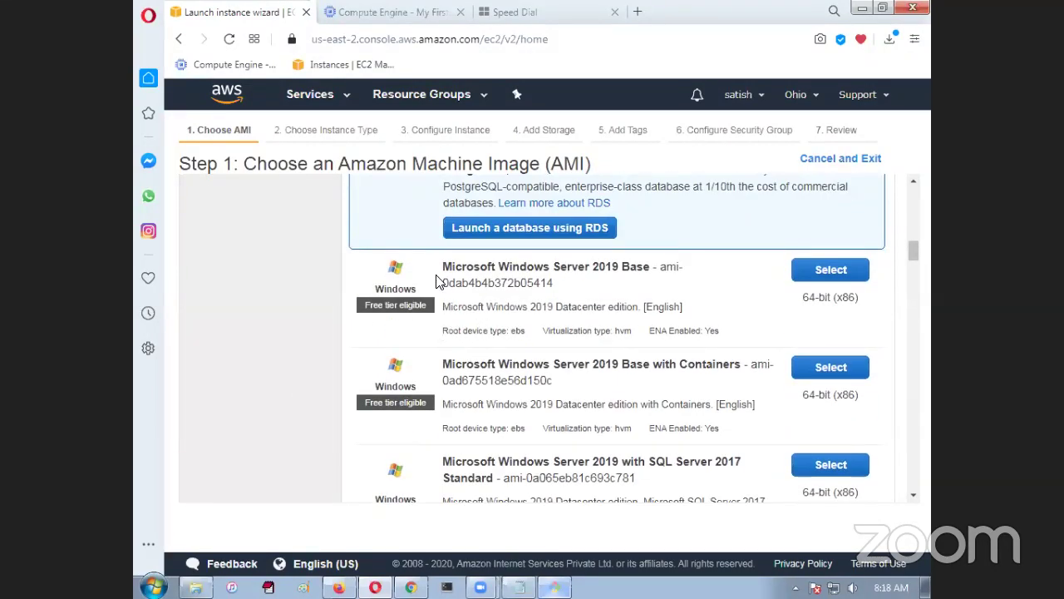
pyautogui.scroll(-4, 441, 359)
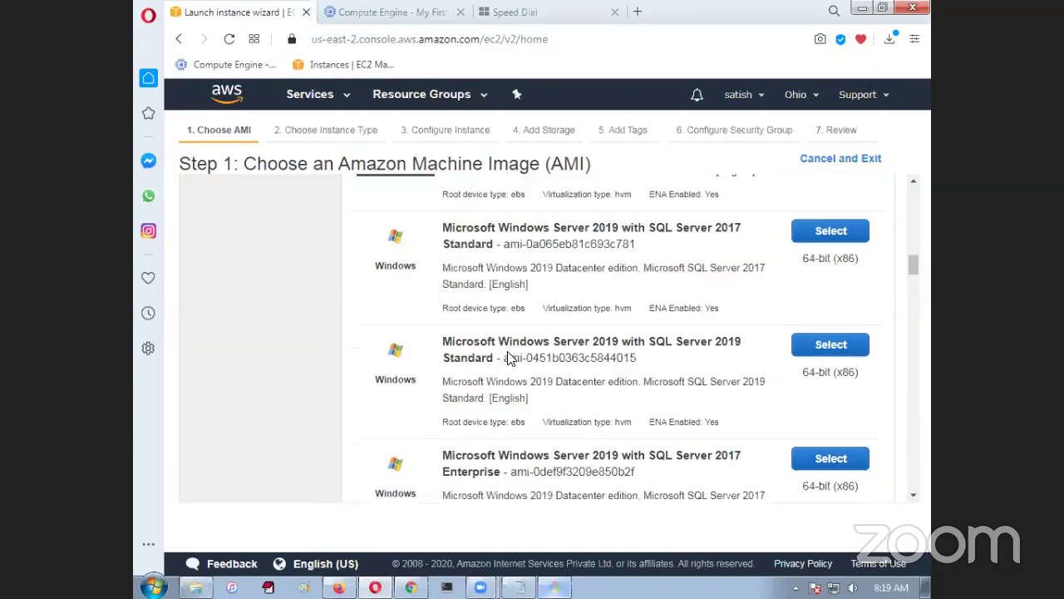
pyautogui.scroll(-3, 510, 358)
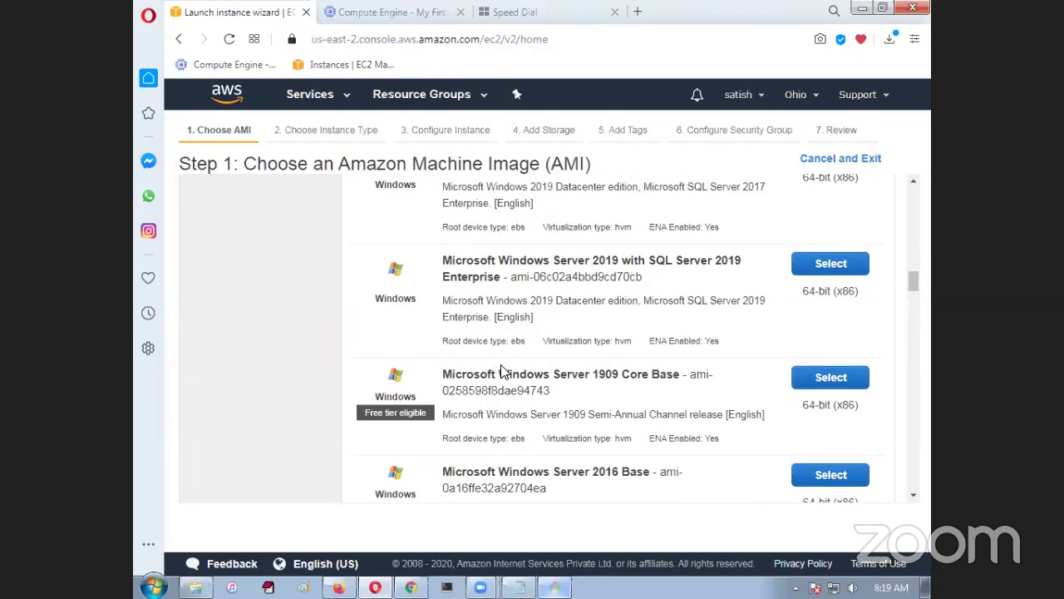
pyautogui.scroll(-3, 492, 388)
pyautogui.scroll(1, 494, 387)
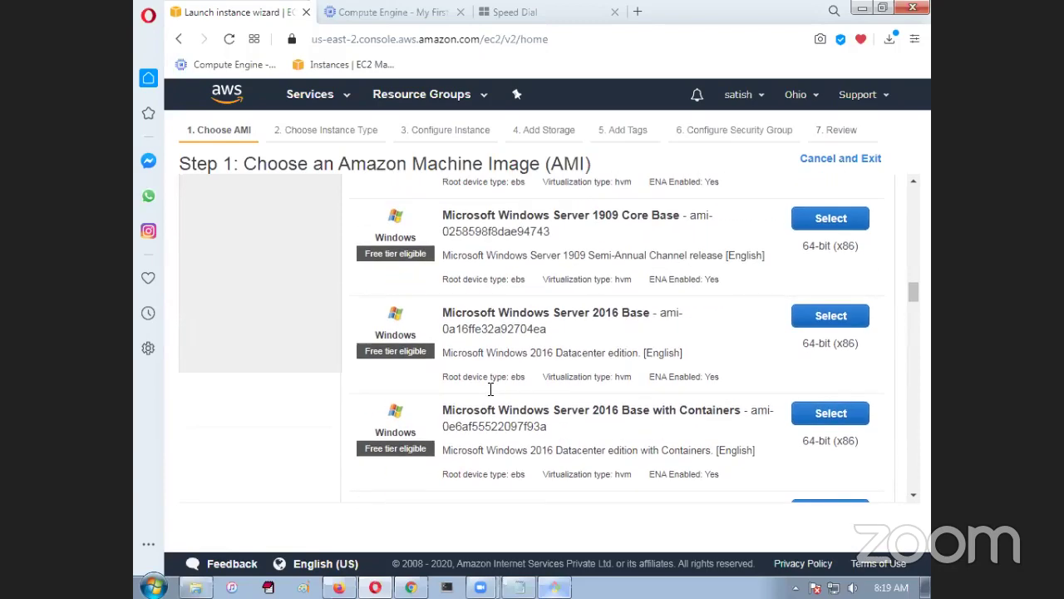
pyautogui.scroll(-3, 505, 375)
pyautogui.scroll(3, 504, 375)
pyautogui.scroll(3, 504, 375)
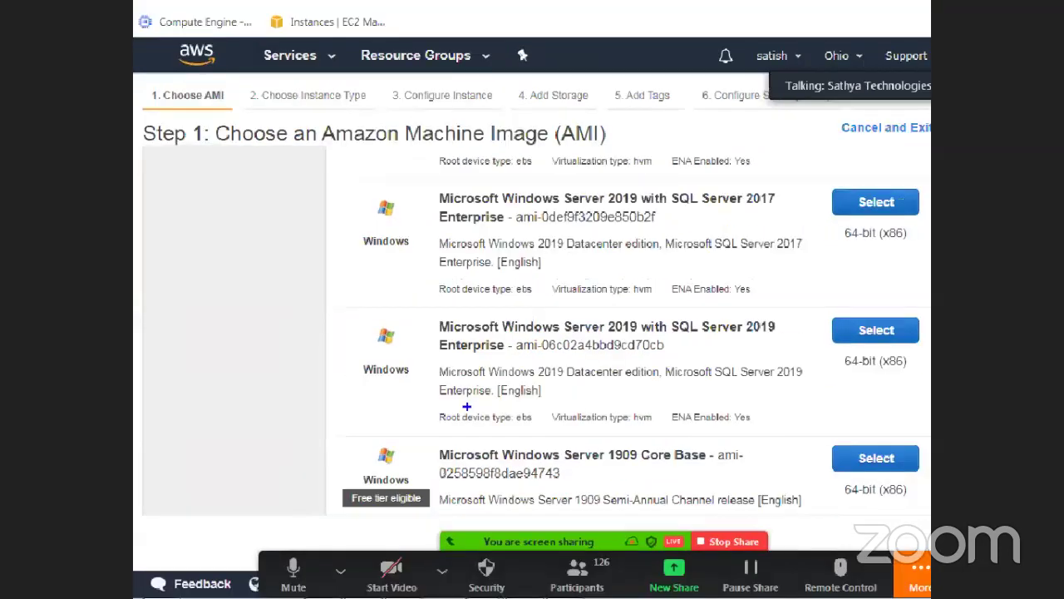
# Draw blue boxes around the SQL Server 2017 and SQL Server 2019 parts of the Windows Server 2019 Enterprise AMI names
pyautogui.moveTo(403, 455)
pyautogui.mouseDown()
pyautogui.moveTo(318, 470)
pyautogui.moveTo(454, 497)
pyautogui.mouseUp()
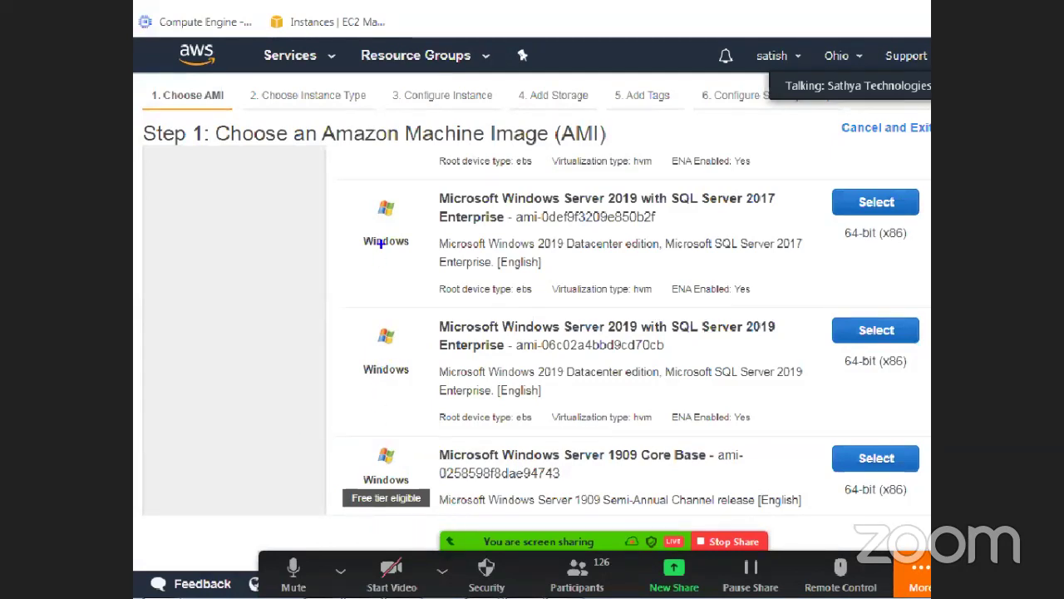
pyautogui.moveTo(547, 184); pyautogui.dragTo(783, 226)
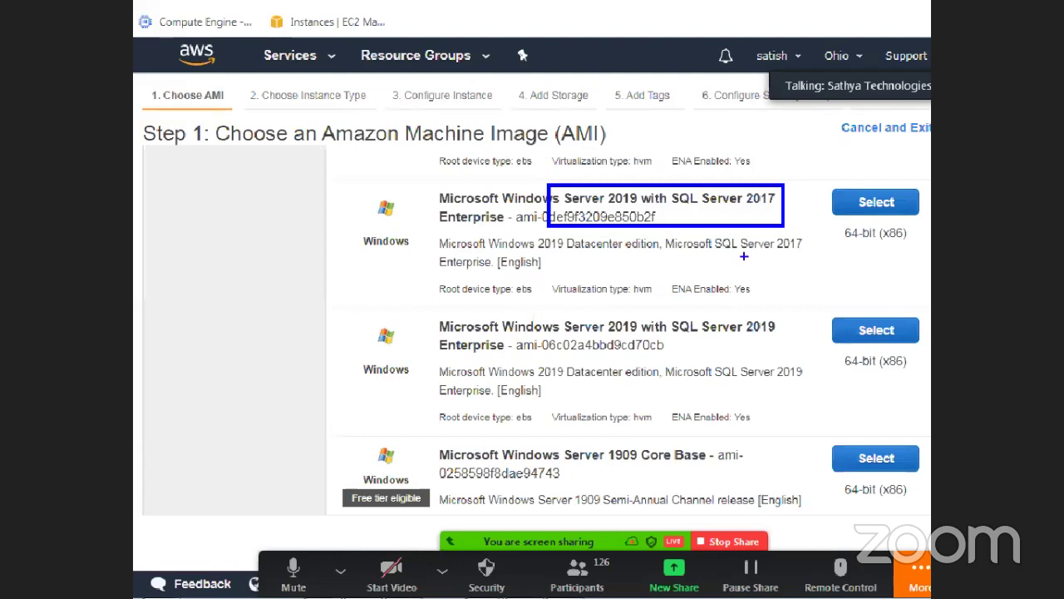
pyautogui.moveTo(779, 312); pyautogui.dragTo(585, 362)
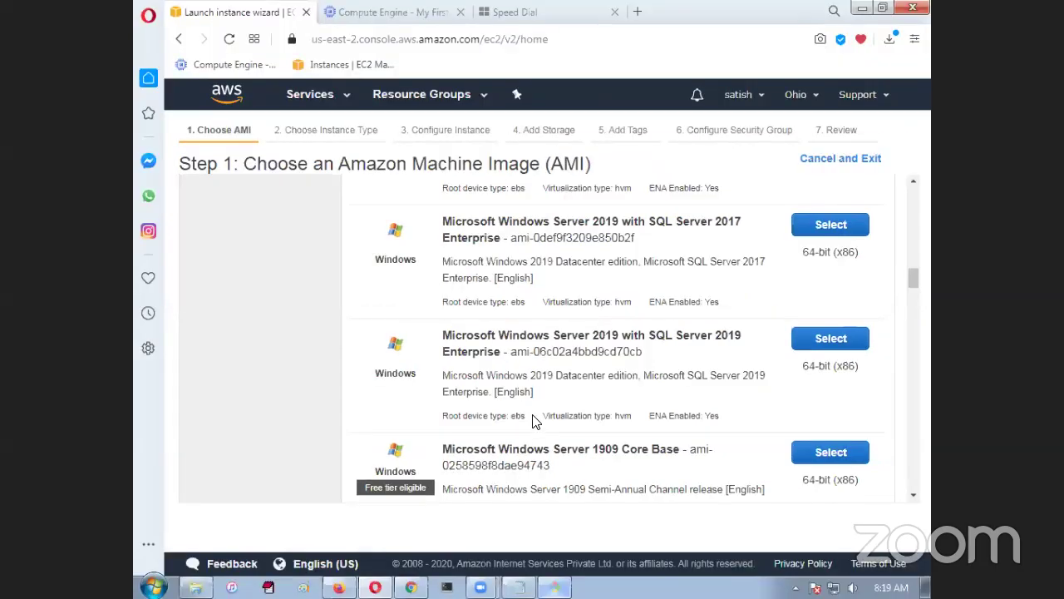
# Choose the free tier eligible Microsoft Windows Server 2016 Base AMI for the new instance
pyautogui.scroll(-2, 546, 422)
pyautogui.scroll(-1, 546, 422)
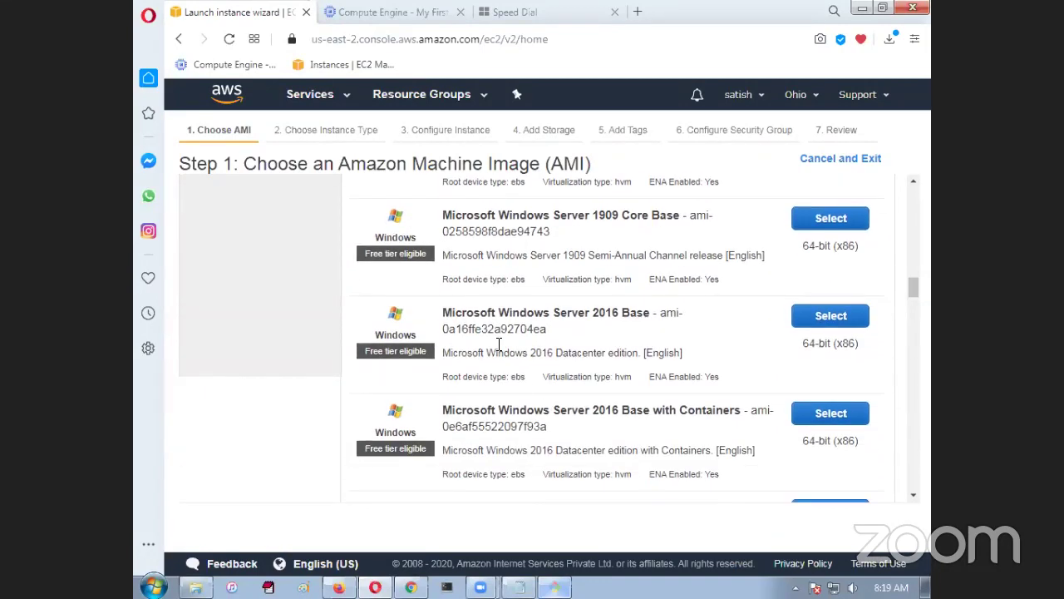
pyautogui.moveTo(440, 317); pyautogui.dragTo(630, 339)
pyautogui.click(622, 339)
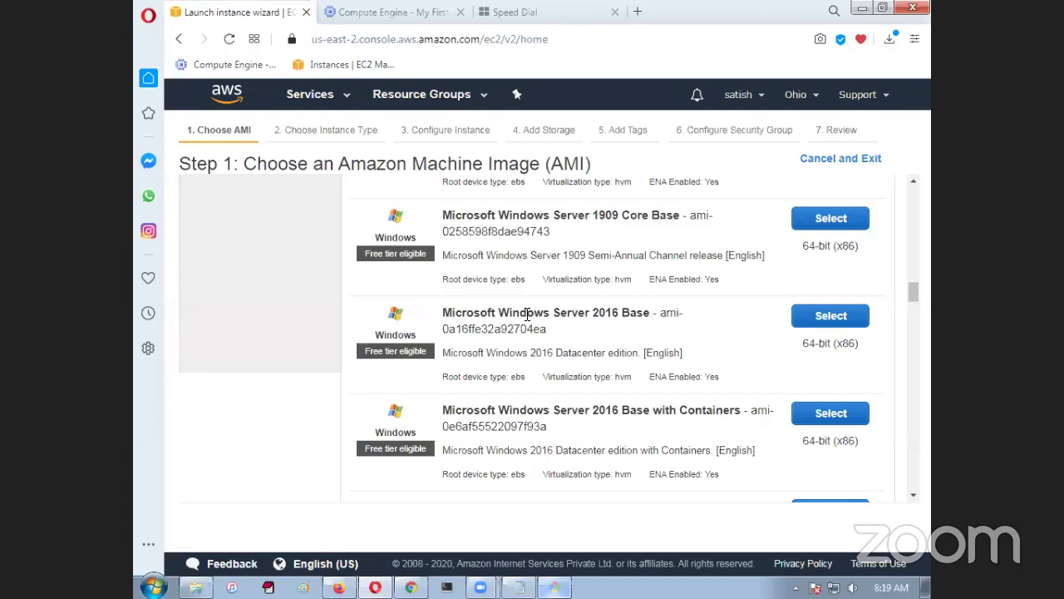
pyautogui.click(834, 316)
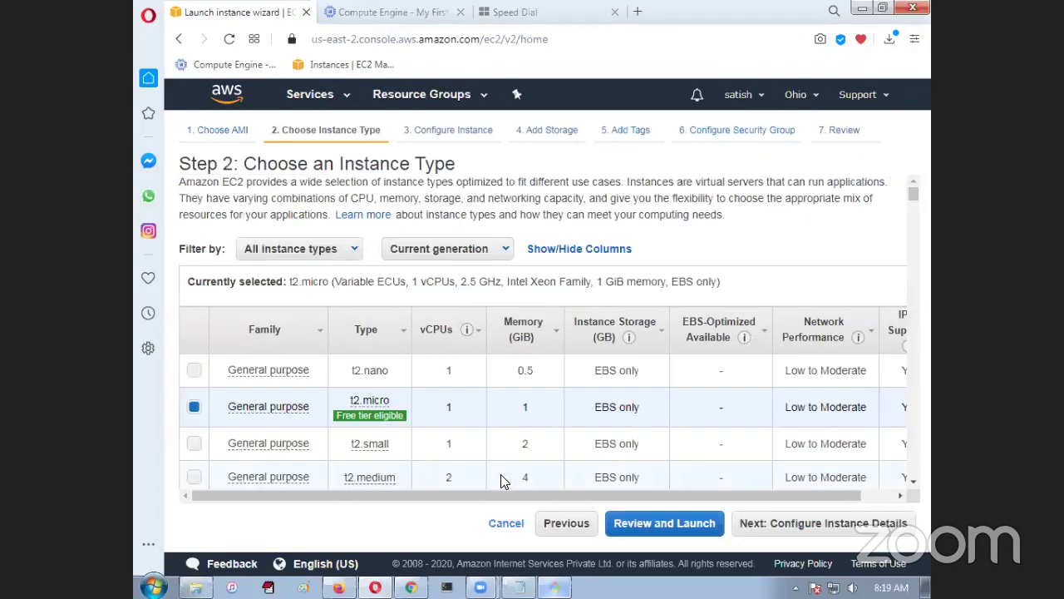
# Keep the t2.micro type and the count of 1 instance, and proceed to the storage settings
pyautogui.moveTo(394, 416)
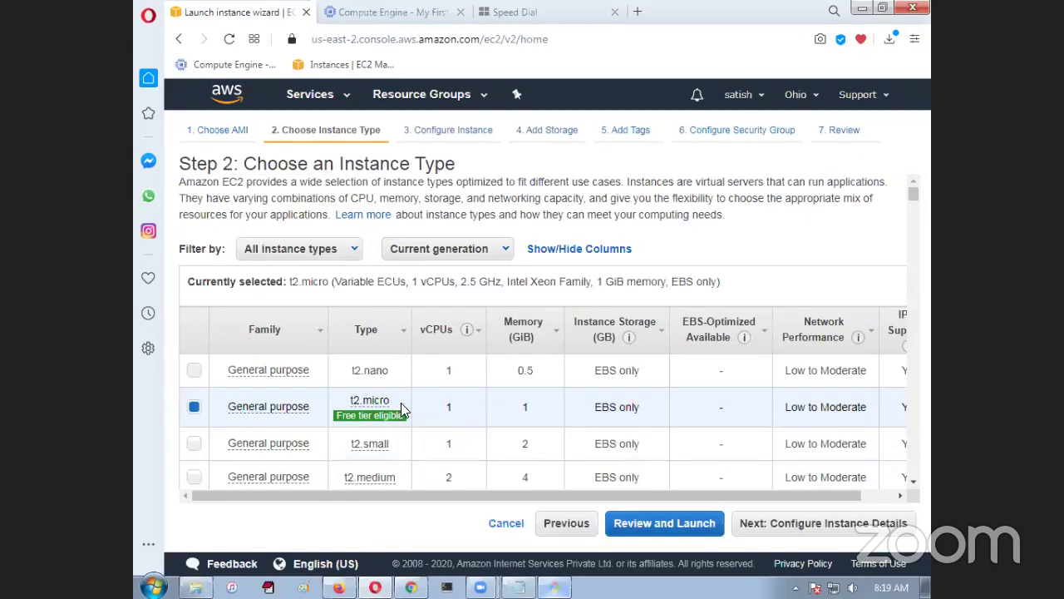
pyautogui.click(805, 520)
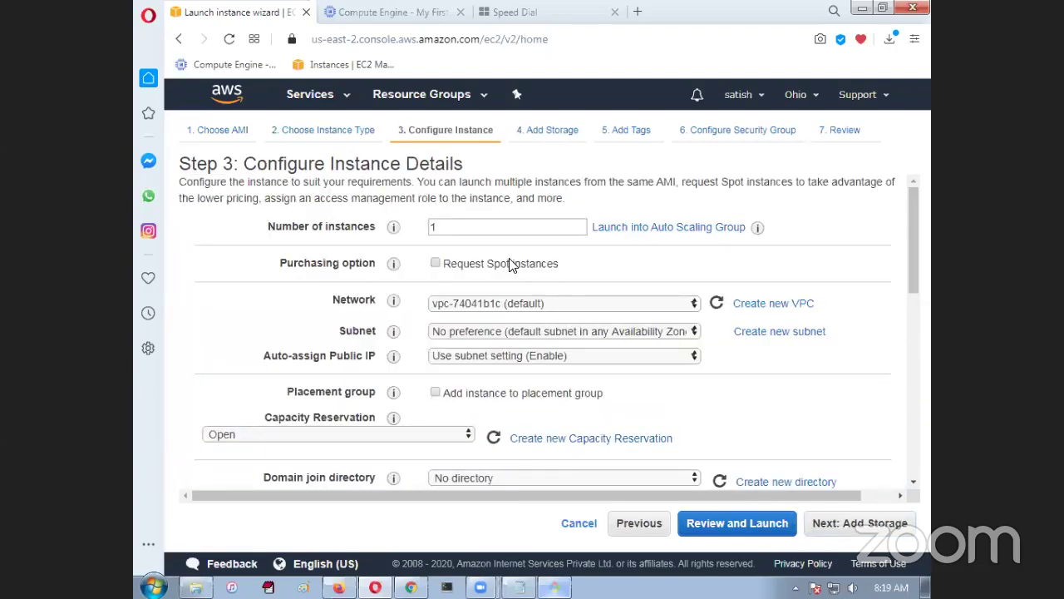
pyautogui.doubleClick(465, 222)
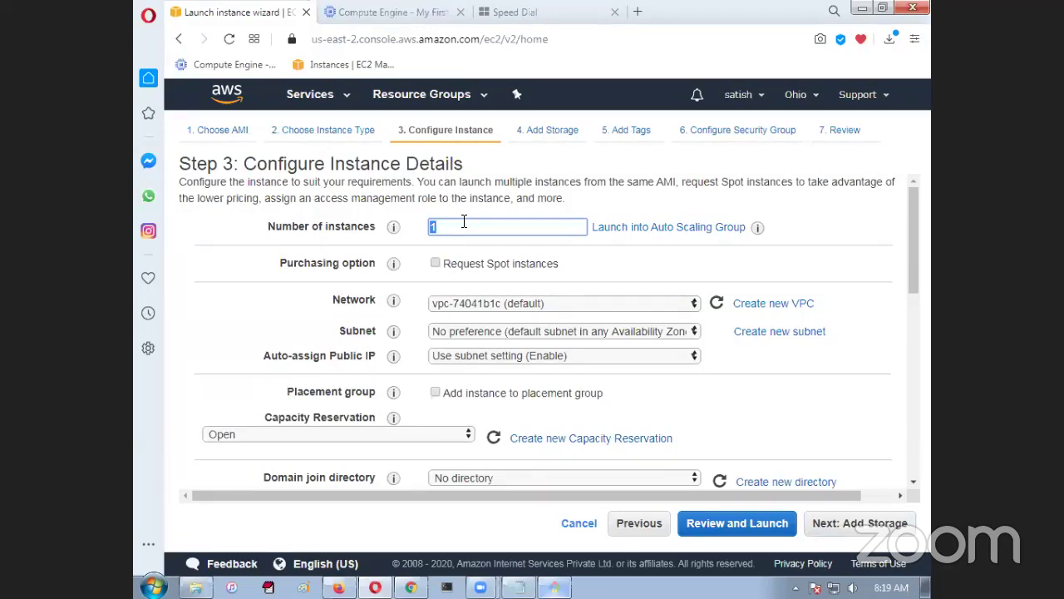
pyautogui.click(860, 523)
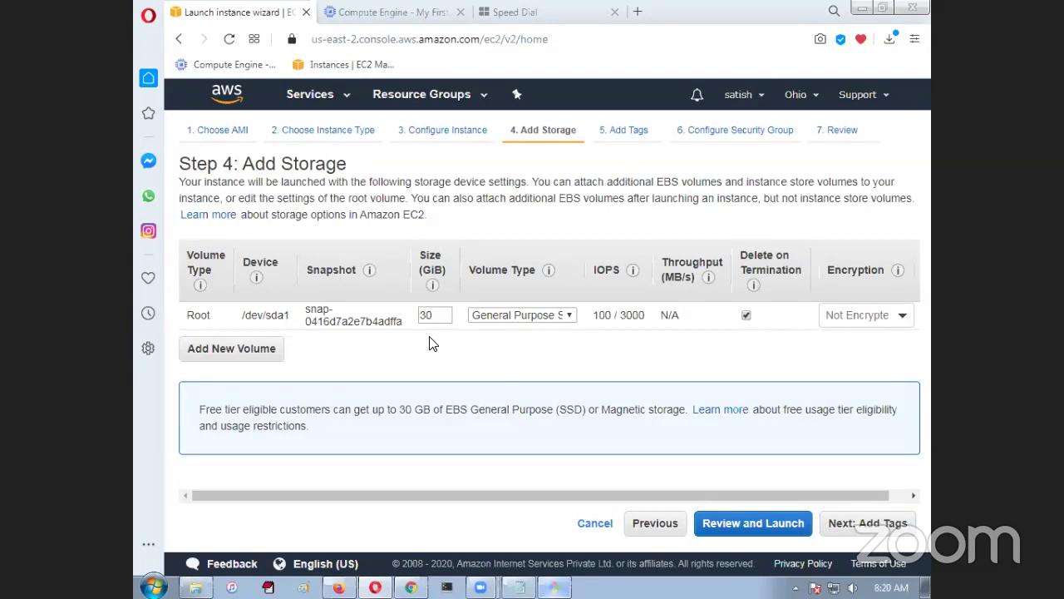
# Try root volume sizes of 31 GiB and 10 GiB
pyautogui.write('31')
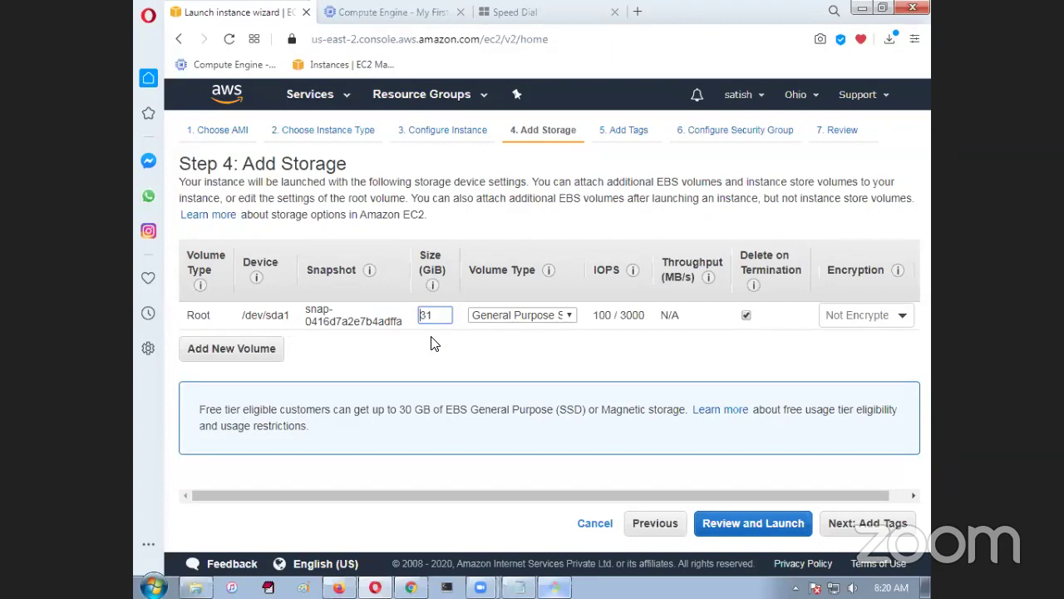
pyautogui.moveTo(448, 315); pyautogui.dragTo(420, 314)
pyautogui.write('10')
# Set the root volume size to 30 GiB and proceed to the tag settings
pyautogui.moveTo(433, 315); pyautogui.dragTo(419, 316)
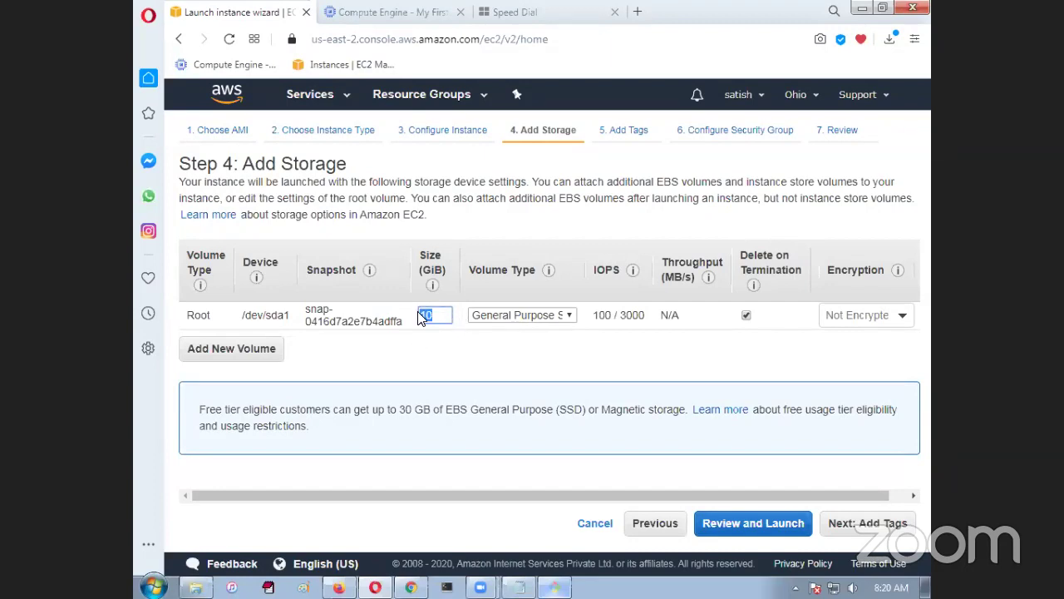
pyautogui.write('30')
pyautogui.click(479, 370)
pyautogui.doubleClick(443, 315)
pyautogui.click(851, 522)
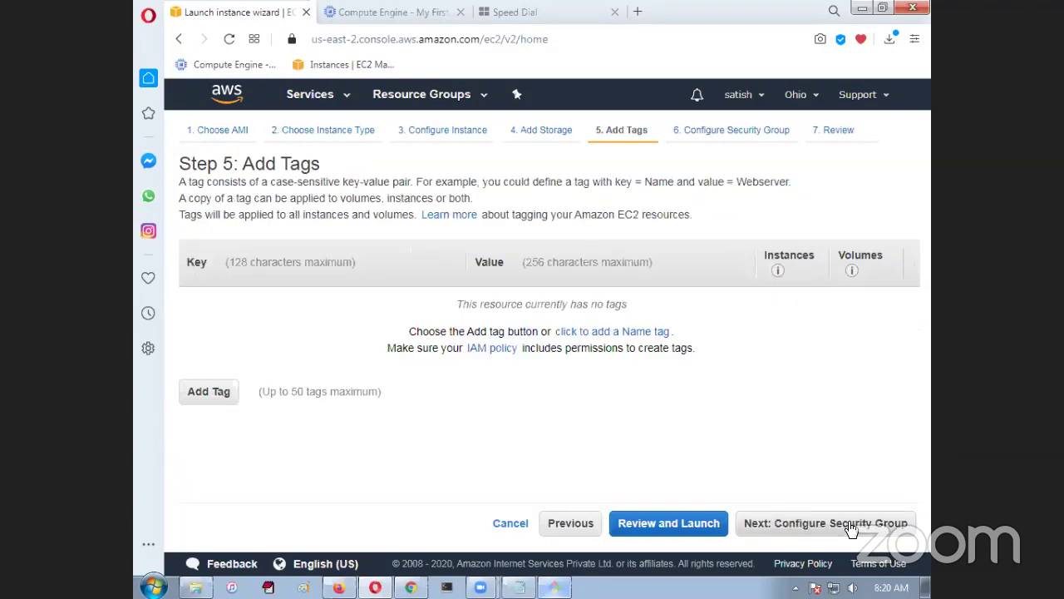
# Add a tag with the key NAME and the value WINDOWS to the new instance
pyautogui.doubleClick(282, 164)
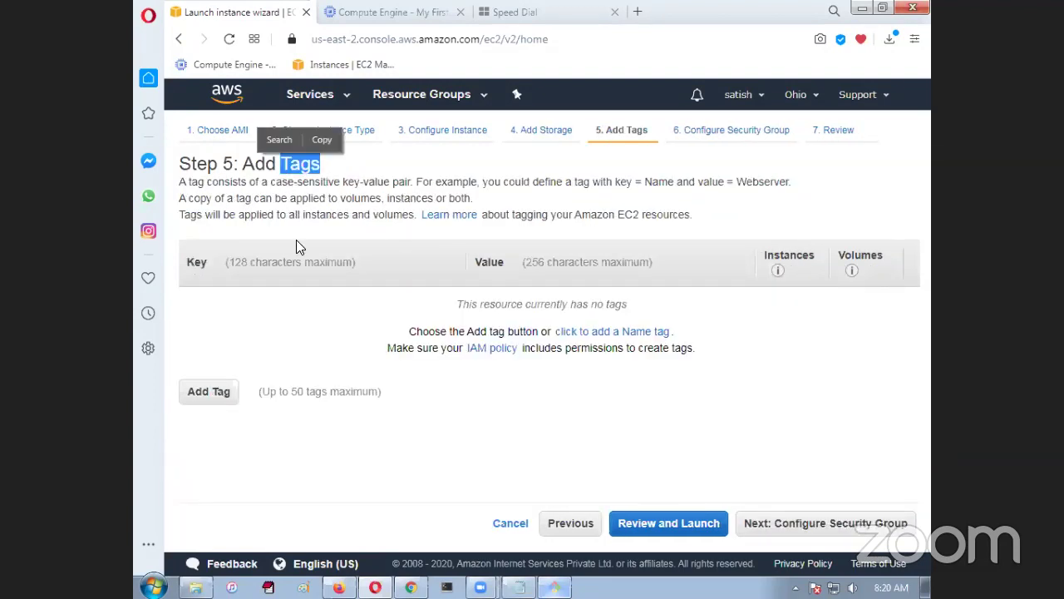
pyautogui.click(208, 396)
pyautogui.click(232, 320)
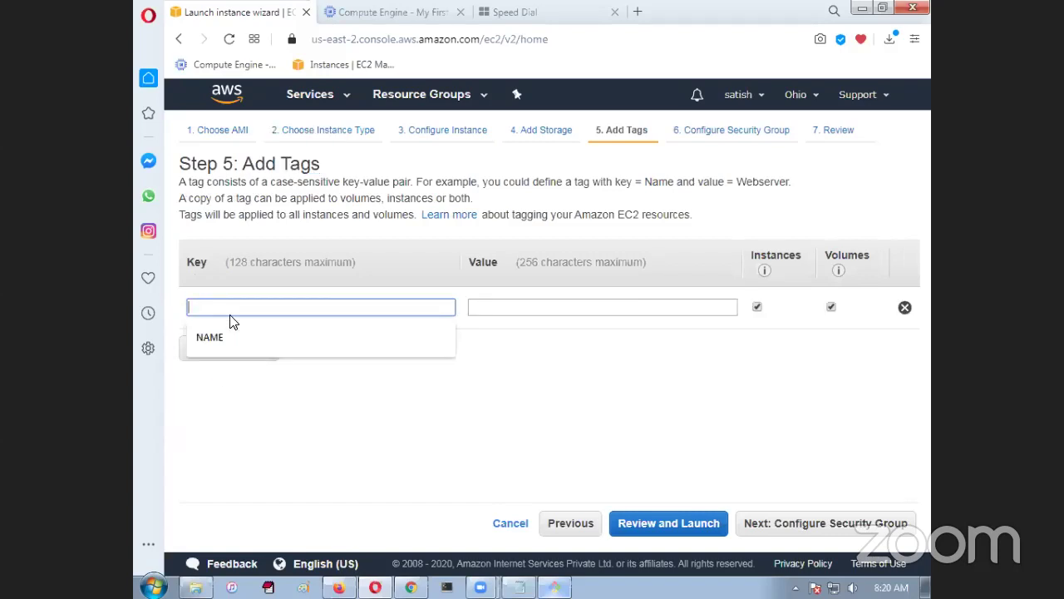
pyautogui.click(212, 337)
pyautogui.click(478, 308)
pyautogui.write('W')
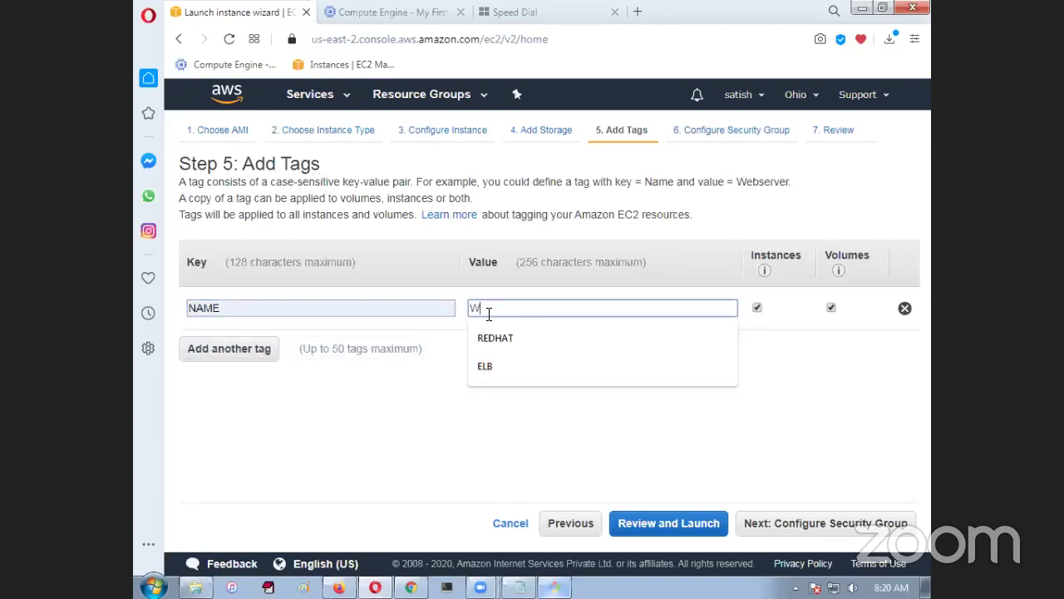
pyautogui.write('INDOWS')
pyautogui.click(554, 425)
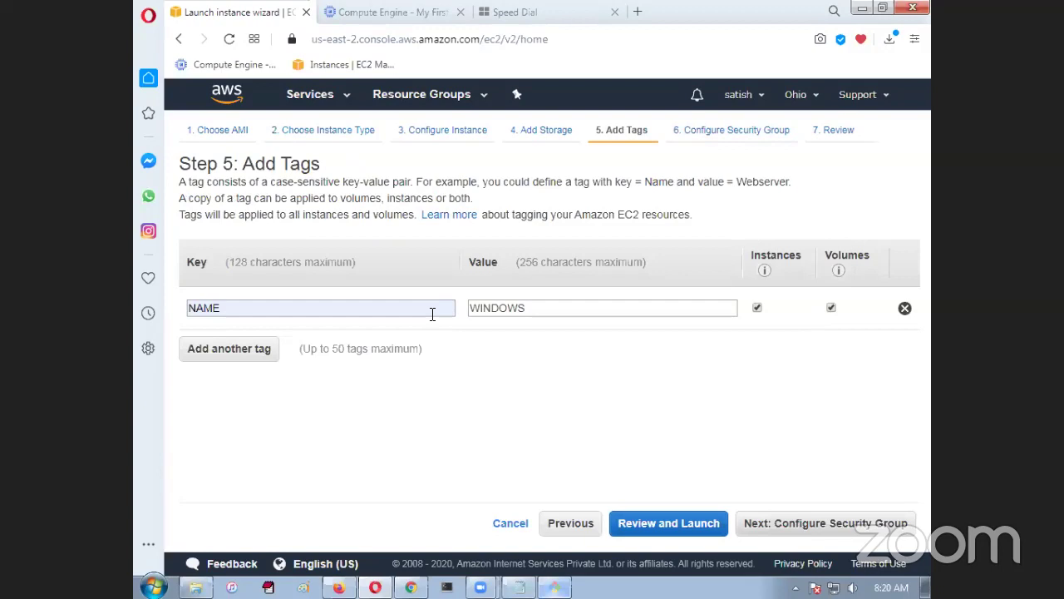
# Keep the NAME tag as entered and proceed to the security group settings
pyautogui.moveTo(285, 170); pyautogui.dragTo(331, 170)
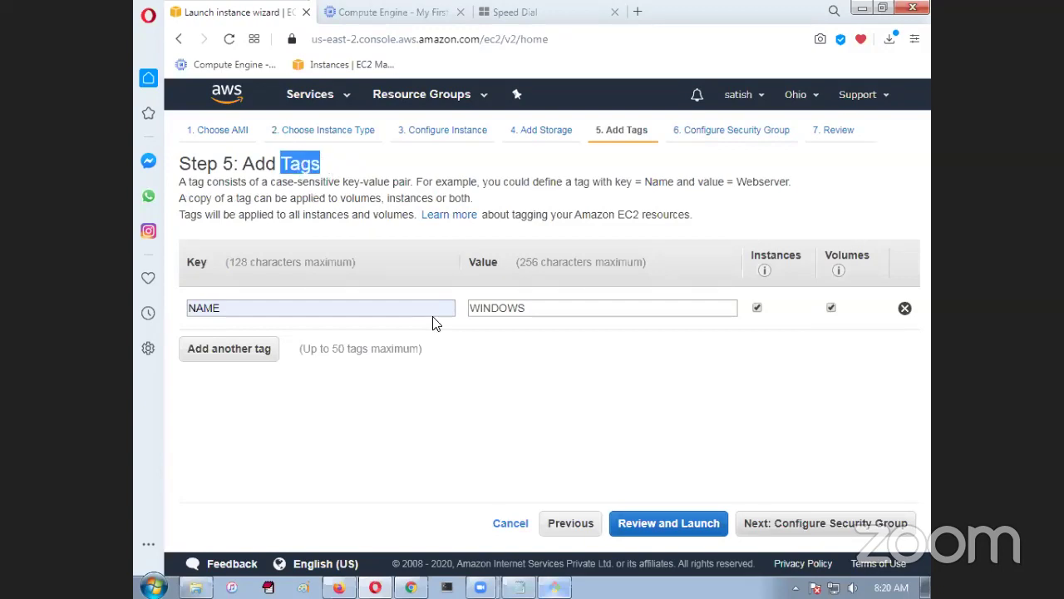
pyautogui.click(818, 532)
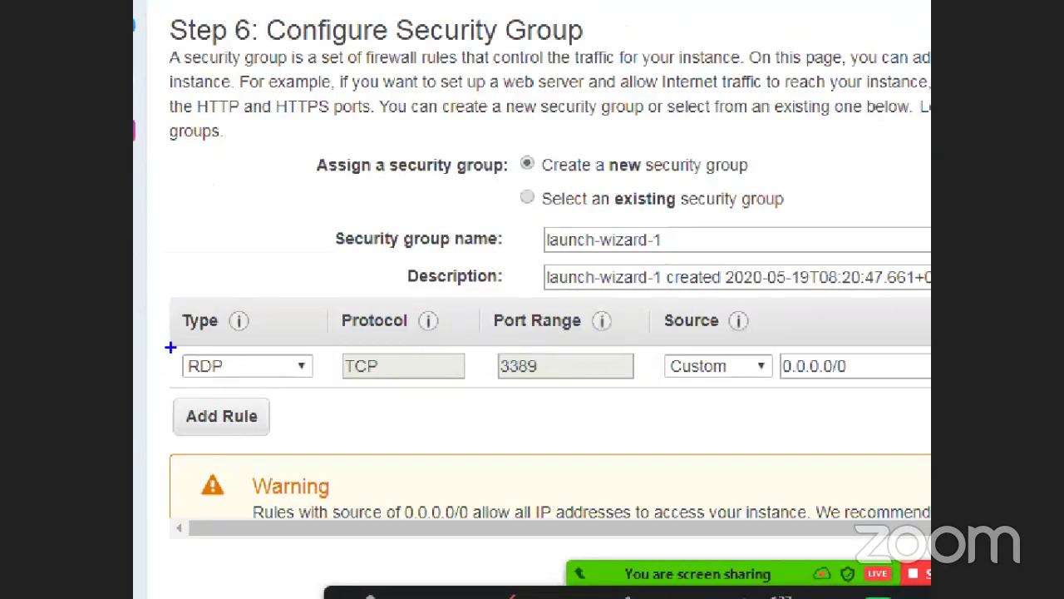
# Annotate the screen below the RDP rule with the blue note "SSH -------------> 22"
pyautogui.moveTo(168, 360)
pyautogui.mouseDown()
pyautogui.moveTo(233, 394)
pyautogui.moveTo(229, 419)
pyautogui.moveTo(273, 479)
pyautogui.mouseUp()
pyautogui.moveTo(482, 349); pyautogui.dragTo(559, 382)
pyautogui.moveTo(586, 459); pyautogui.dragTo(539, 397)
pyautogui.write('SSH ')
pyautogui.write('  0')
pyautogui.press('BackSpace')
pyautogui.write('-------------> 22')
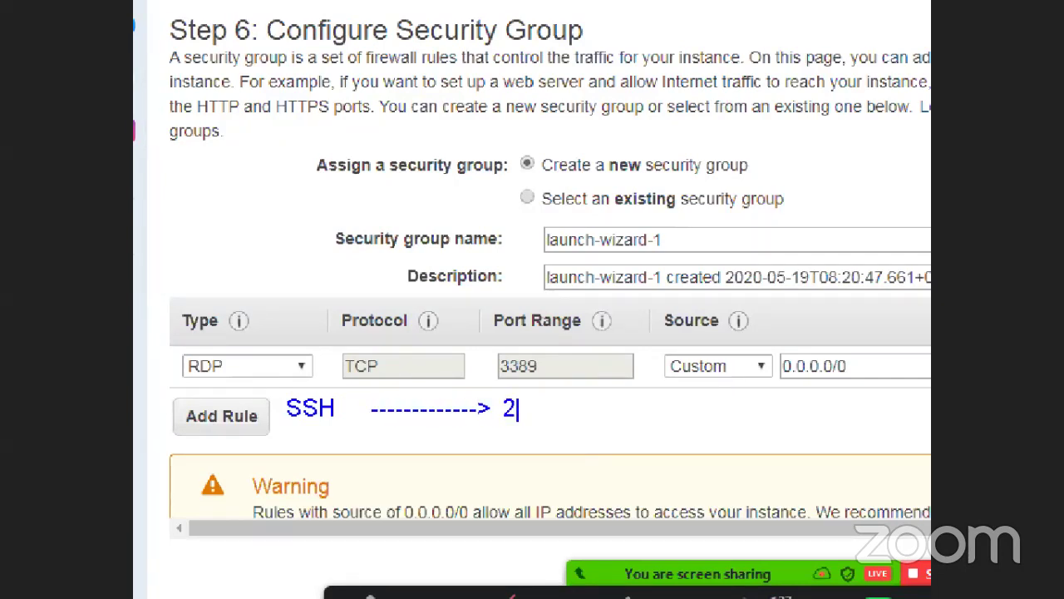
# Add red screen annotations labelling port 22 as (Linux) and port 3389 as (Windows)
pyautogui.click(557, 407)
pyautogui.write('(Lin')
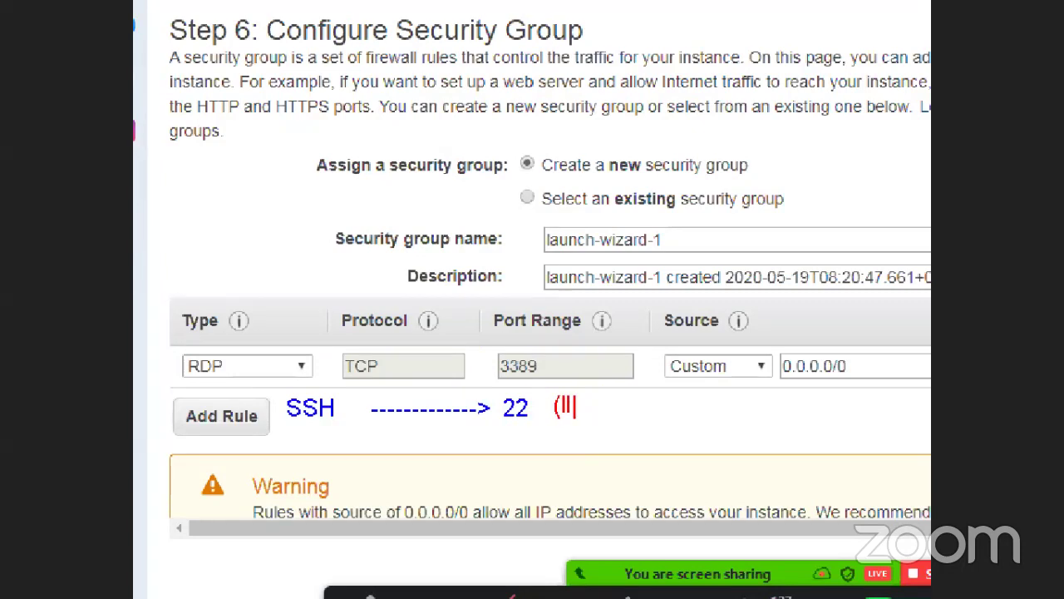
pyautogui.write('ux)')
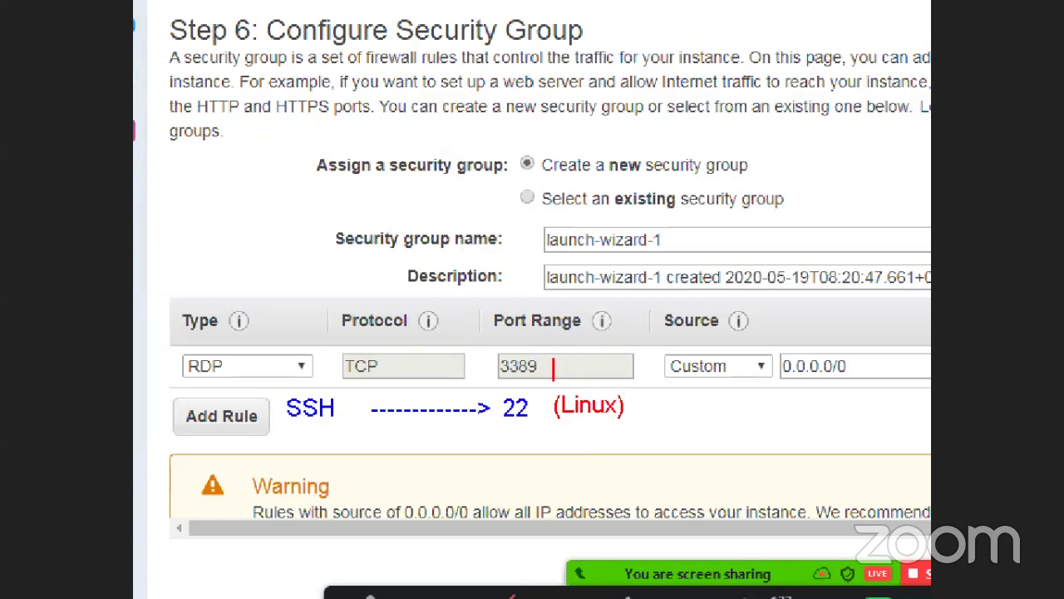
pyautogui.click(553, 366)
pyautogui.write('(Windows)')
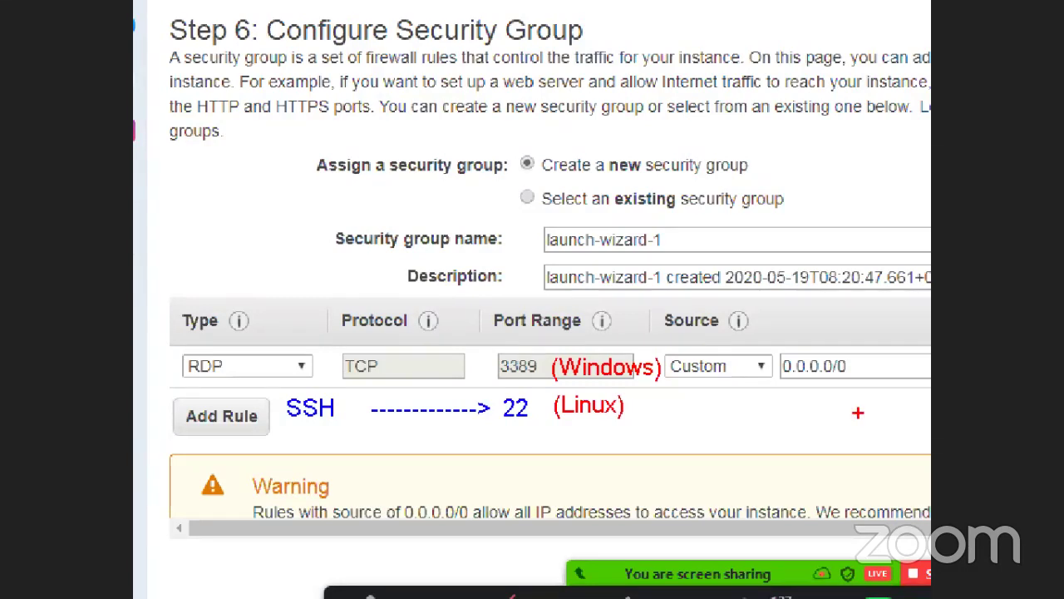
pyautogui.moveTo(166, 343); pyautogui.dragTo(705, 391)
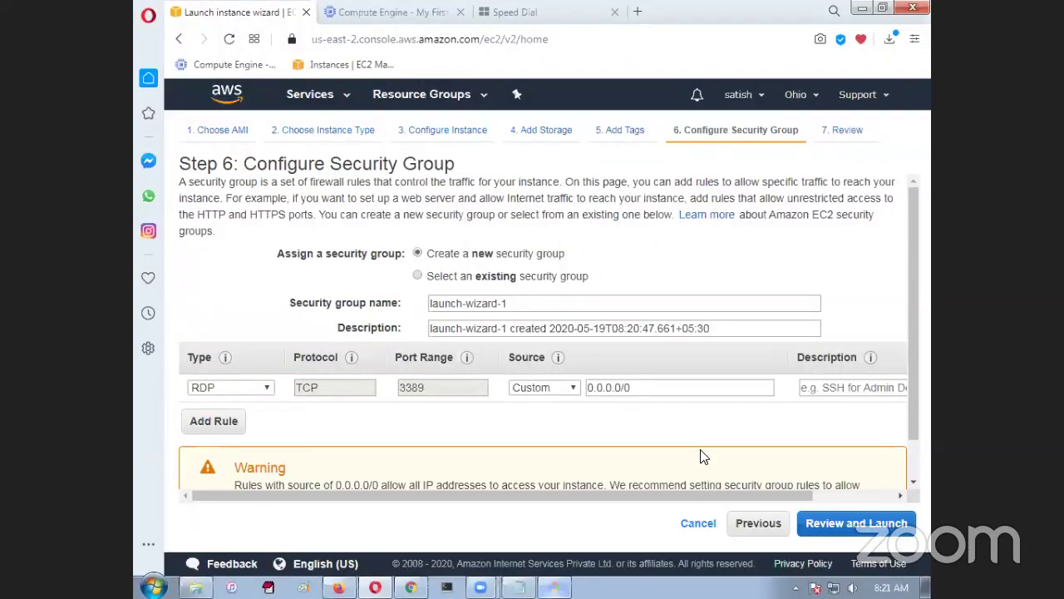
# Keep the default RDP rule, review the Windows Server 2016 launch details, and proceed to the key pair selection
pyautogui.click(839, 539)
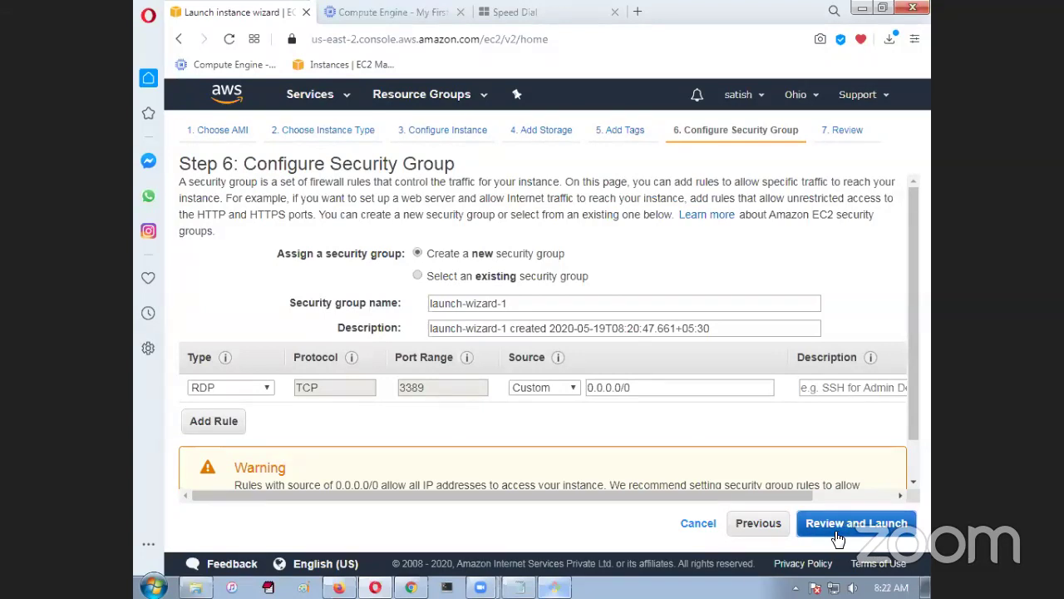
pyautogui.moveTo(310, 163); pyautogui.dragTo(453, 171)
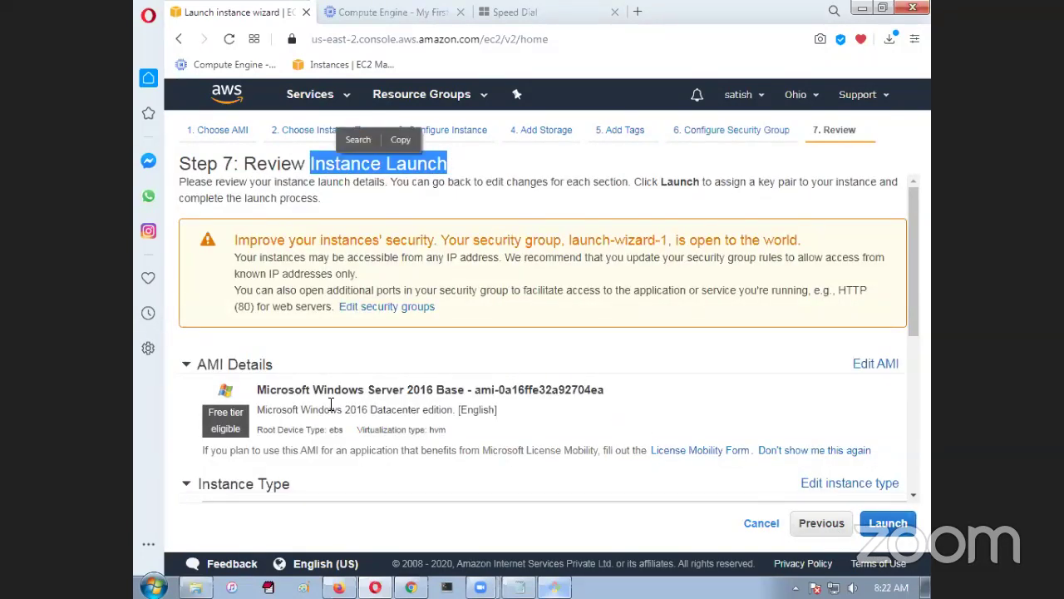
pyautogui.moveTo(384, 389); pyautogui.dragTo(549, 394)
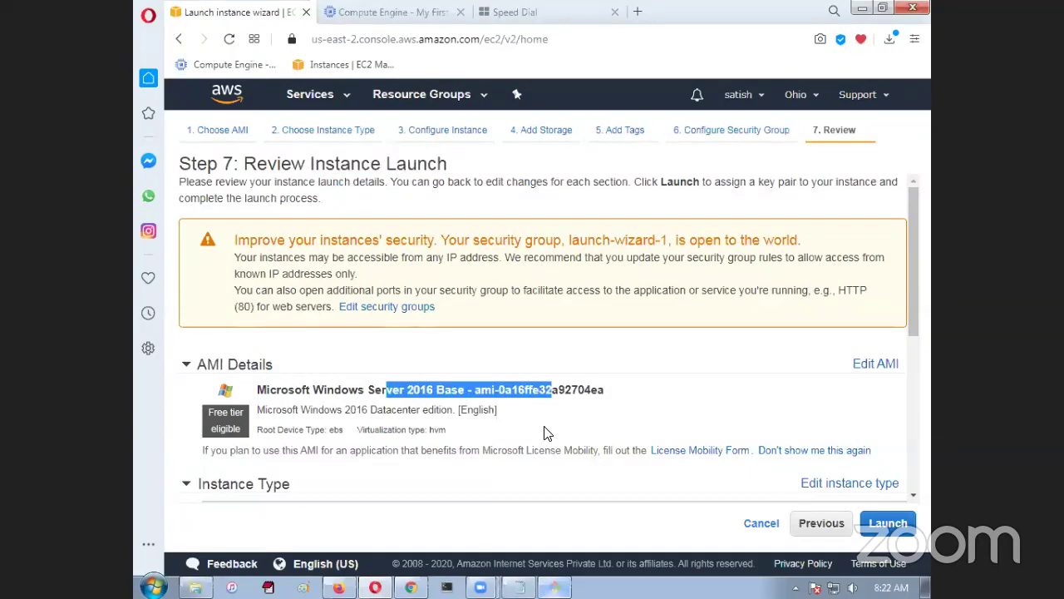
pyautogui.scroll(-5, 545, 437)
pyautogui.scroll(5, 549, 435)
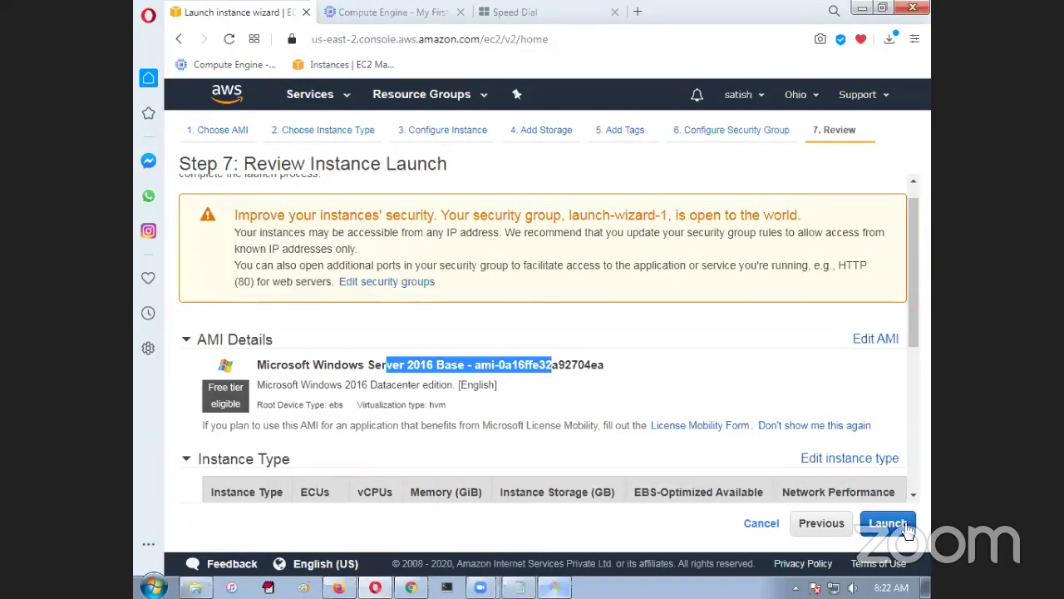
pyautogui.click(906, 529)
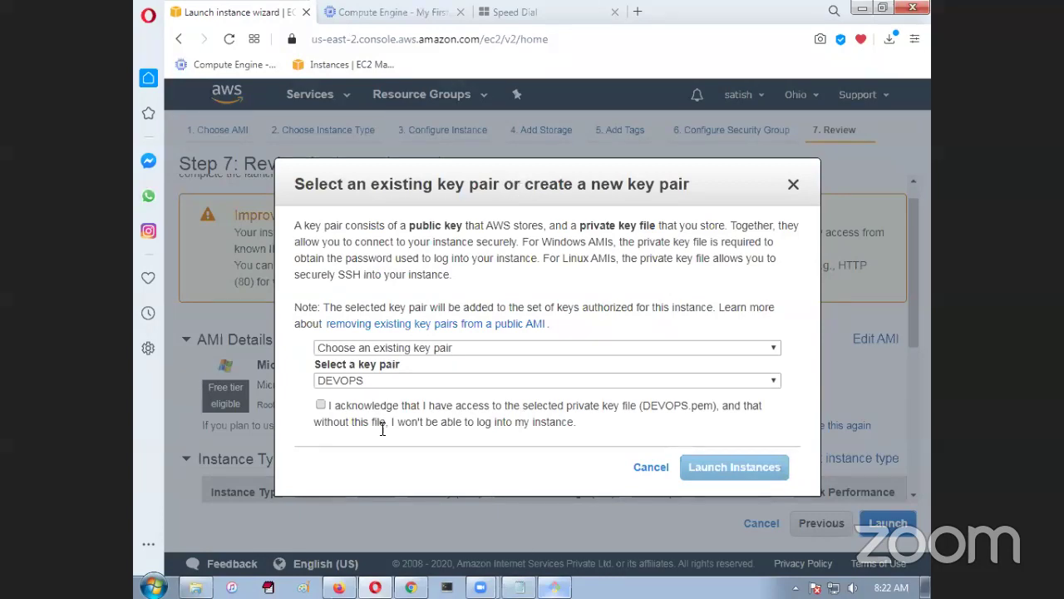
# Check the public key and private key lines in the dev_8AM notes and return to the key pair dialog
pyautogui.hotkey('alt', 'Tab')
pyautogui.scroll(-4, 365, 395)
pyautogui.moveTo(173, 274); pyautogui.dragTo(384, 273)
pyautogui.moveTo(173, 318); pyautogui.dragTo(359, 317)
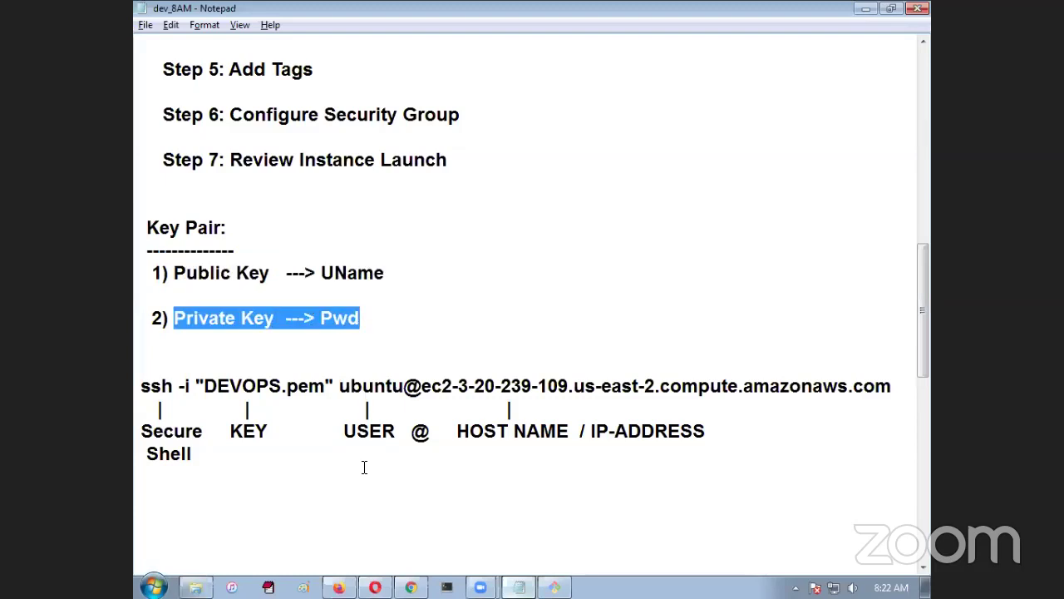
pyautogui.hotkey('alt', 'Tab')
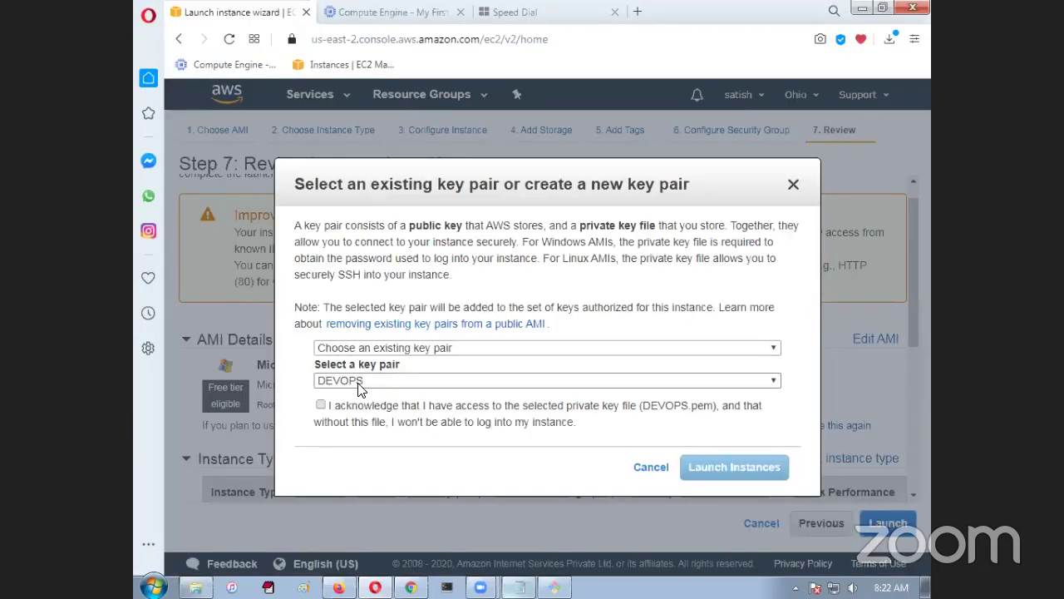
# Launch the instance with the existing DEVOPS key pair, acknowledging access to DEVOPS.pem, and show the instances list
pyautogui.click(321, 405)
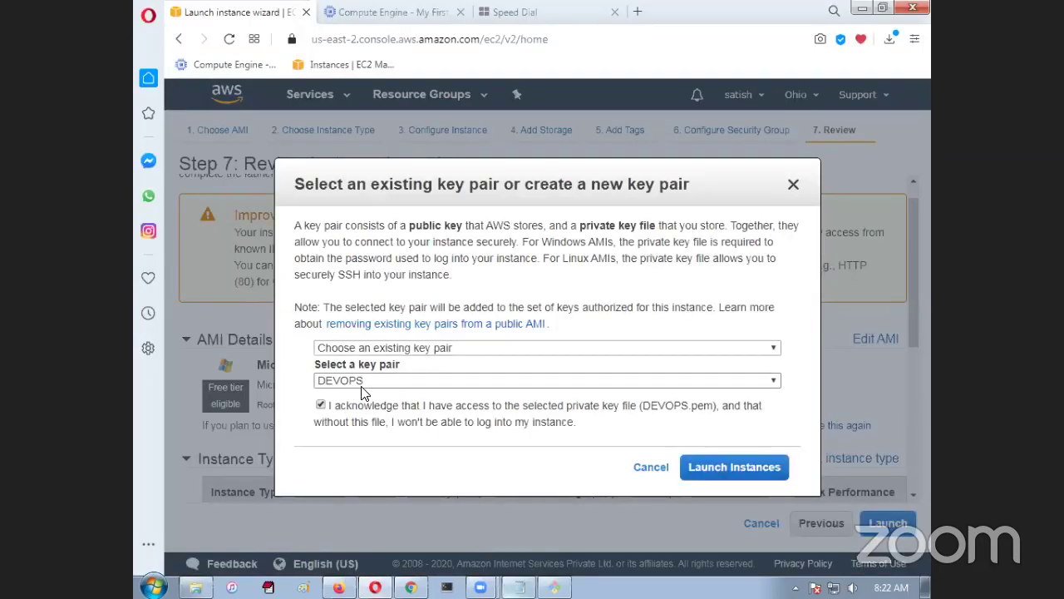
pyautogui.click(720, 479)
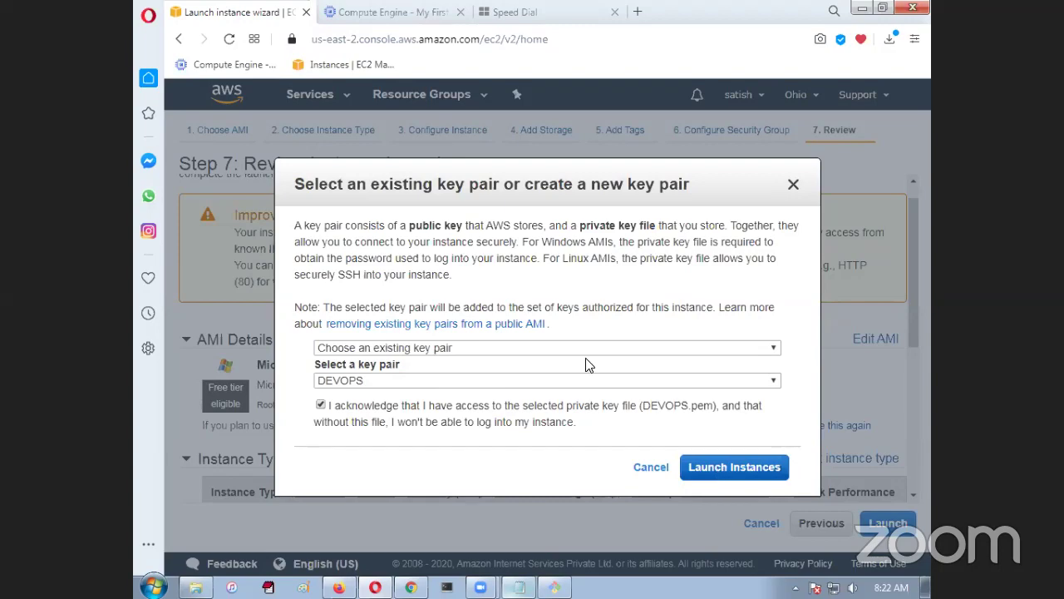
pyautogui.scroll(-5, 682, 363)
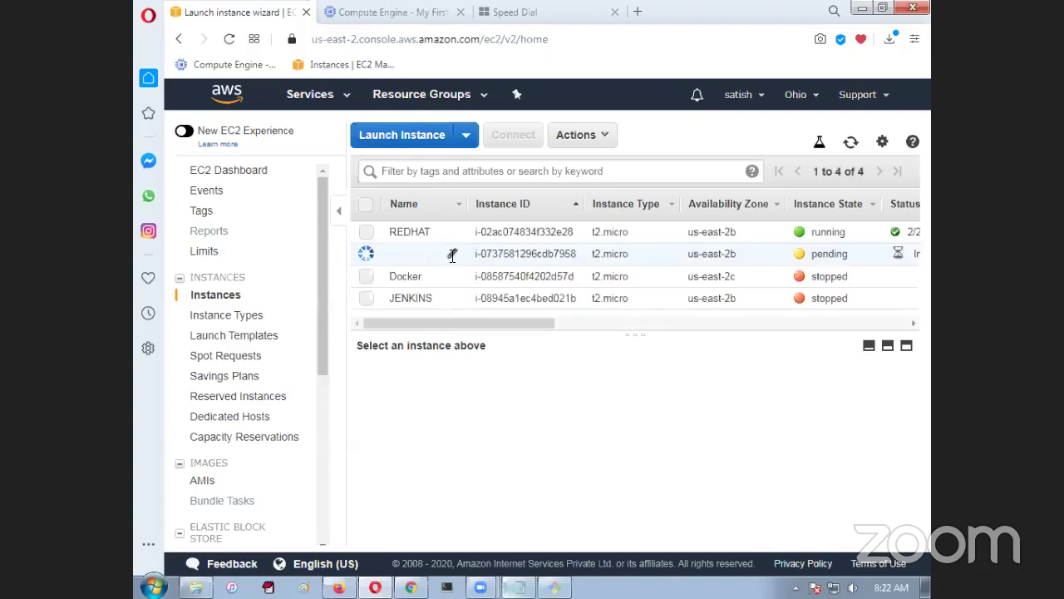
# Name the newly launched, unnamed instance Windows-2016
pyautogui.click(452, 256)
pyautogui.write('Window')
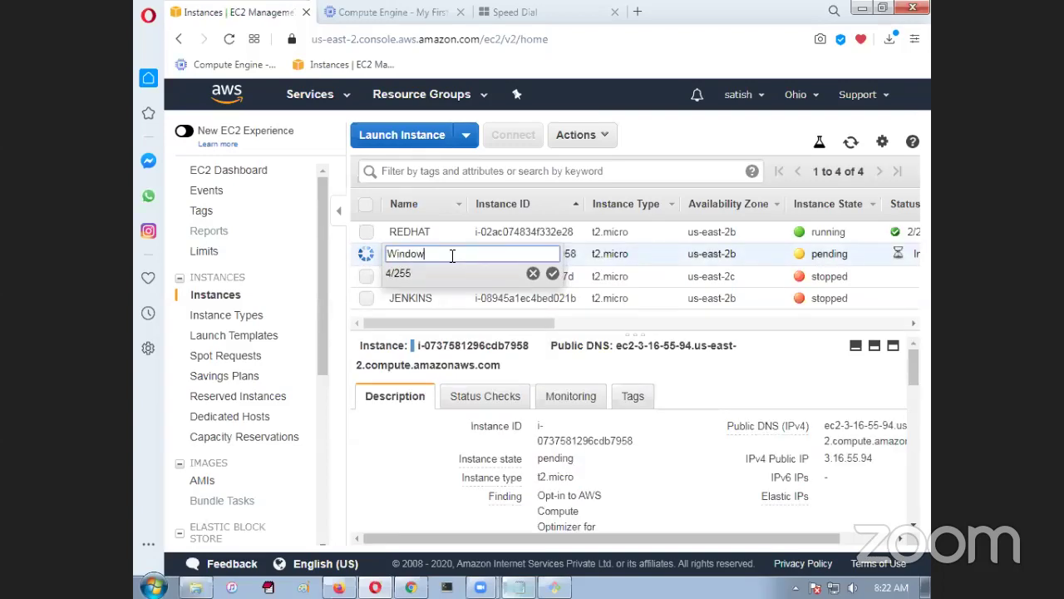
pyautogui.write('s-2016')
pyautogui.click(552, 273)
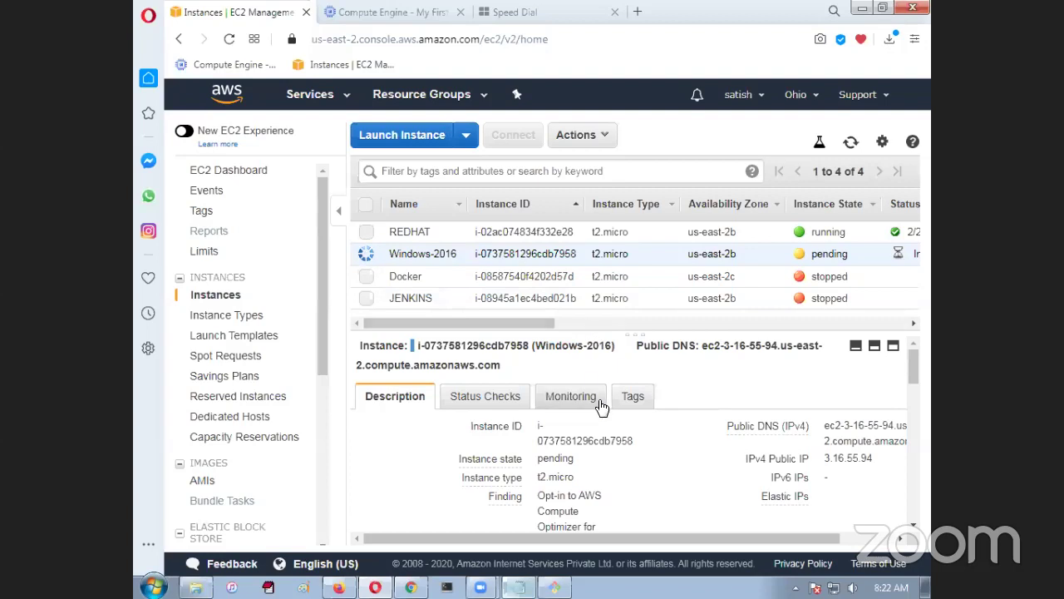
pyautogui.moveTo(606, 425)
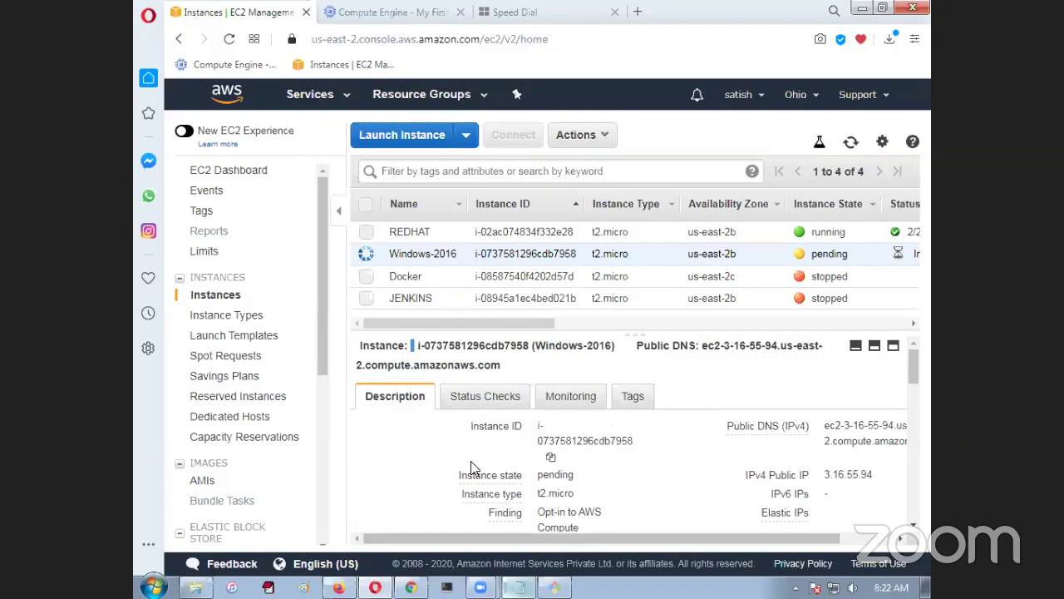
pyautogui.moveTo(484, 513)
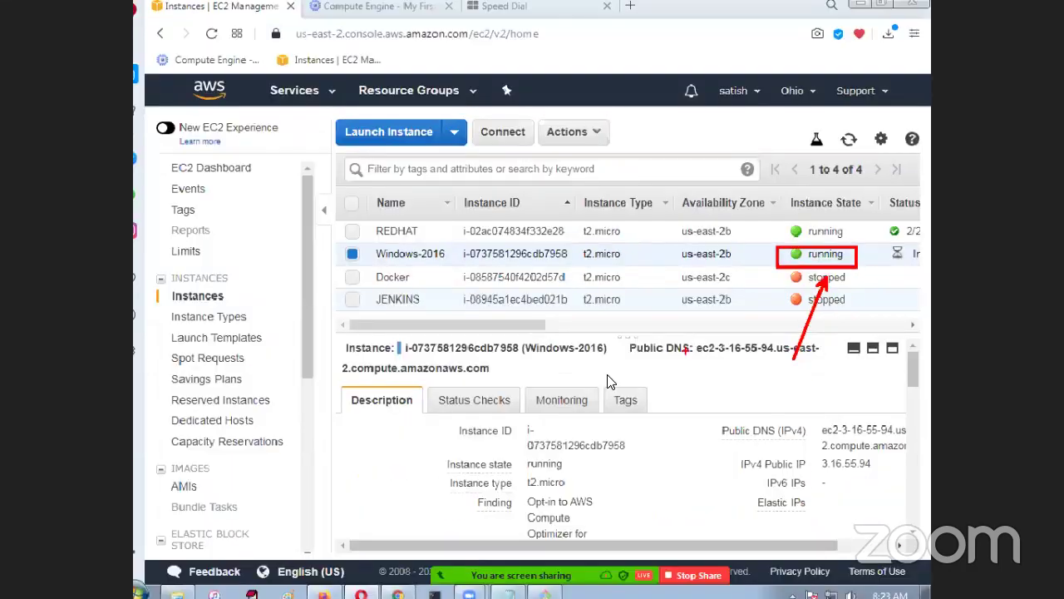
# Switch to the dev_8AM notes in Notepad and add ": Admin" after UName on the Public Key line
pyautogui.hotkey('alt', 'Tab')
pyautogui.click(361, 409)
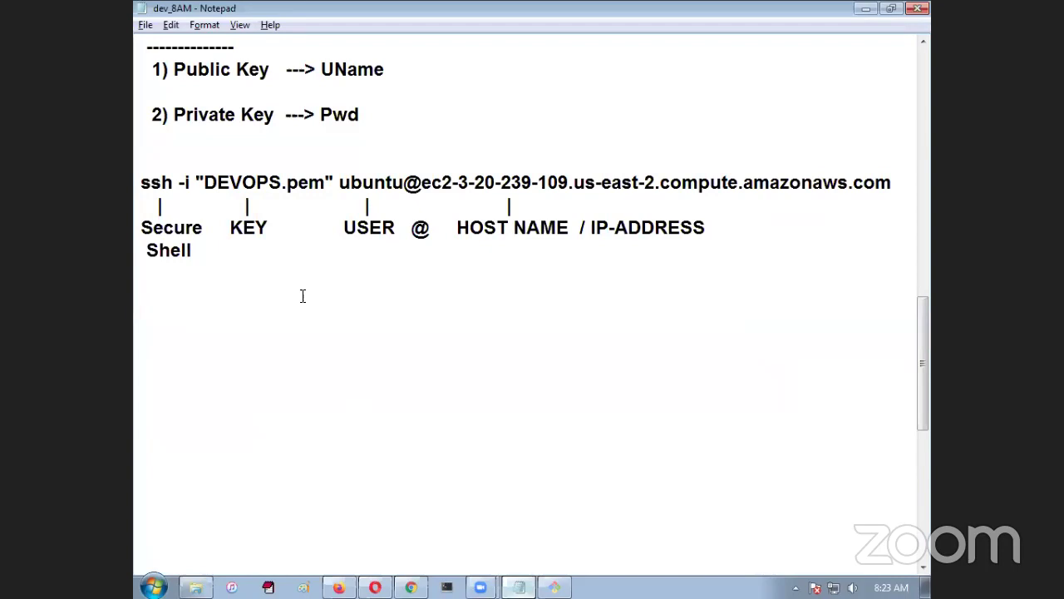
pyautogui.scroll(1, 303, 296)
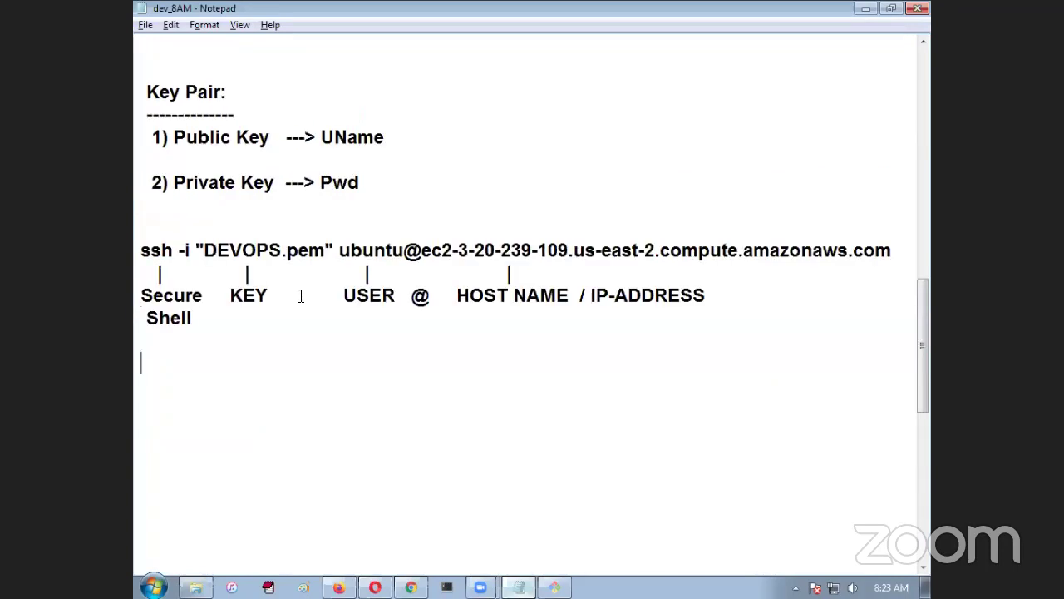
pyautogui.moveTo(321, 137); pyautogui.dragTo(387, 137)
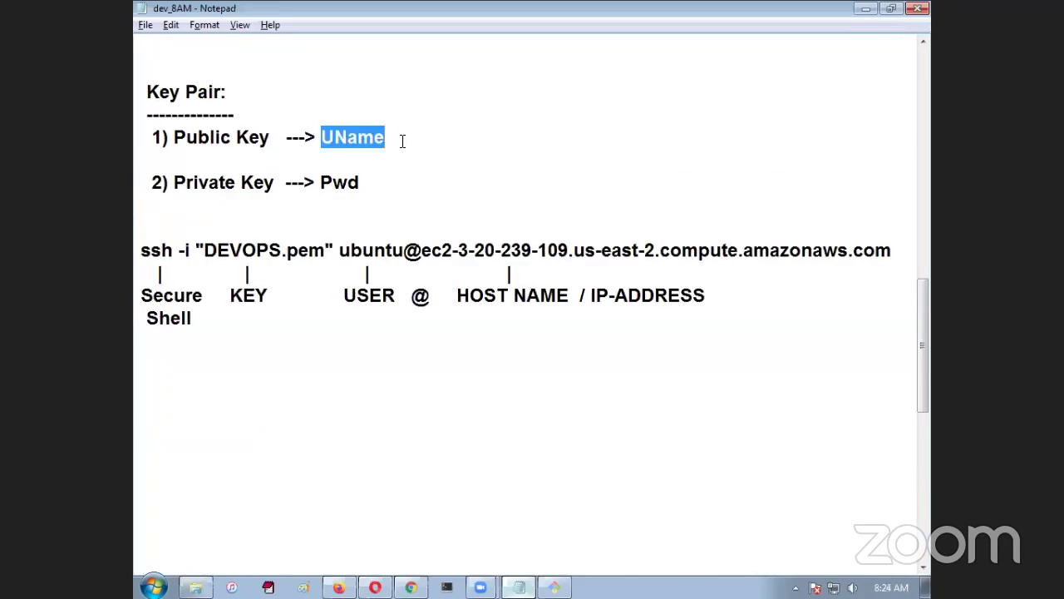
pyautogui.click(401, 138)
pyautogui.write(':  Admin')
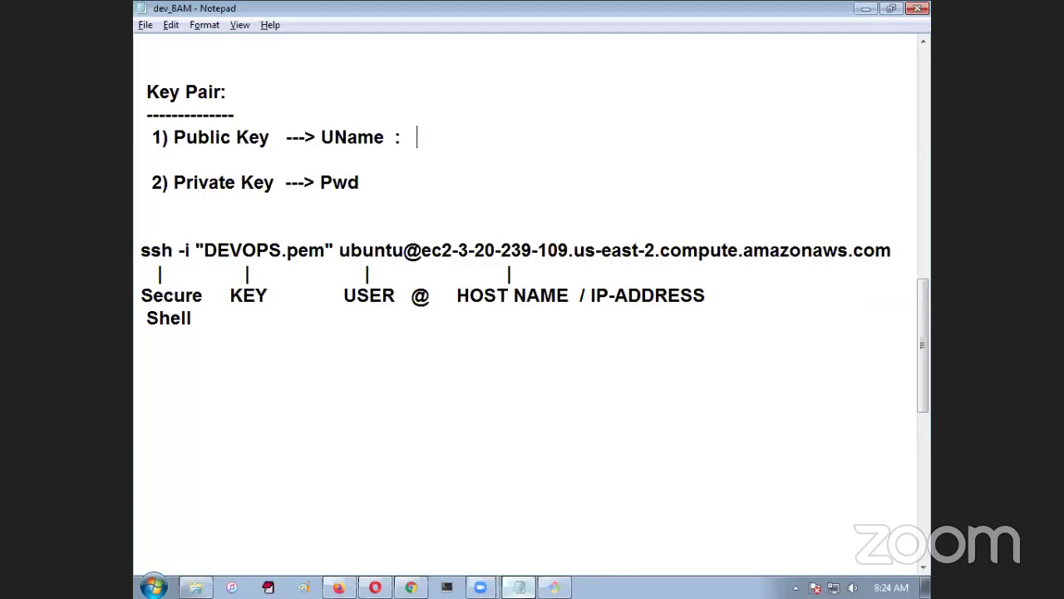
# Add ": ?" after Pwd on the Private Key line of the Key Pair notes
pyautogui.click(397, 183)
pyautogui.write(': pwd')
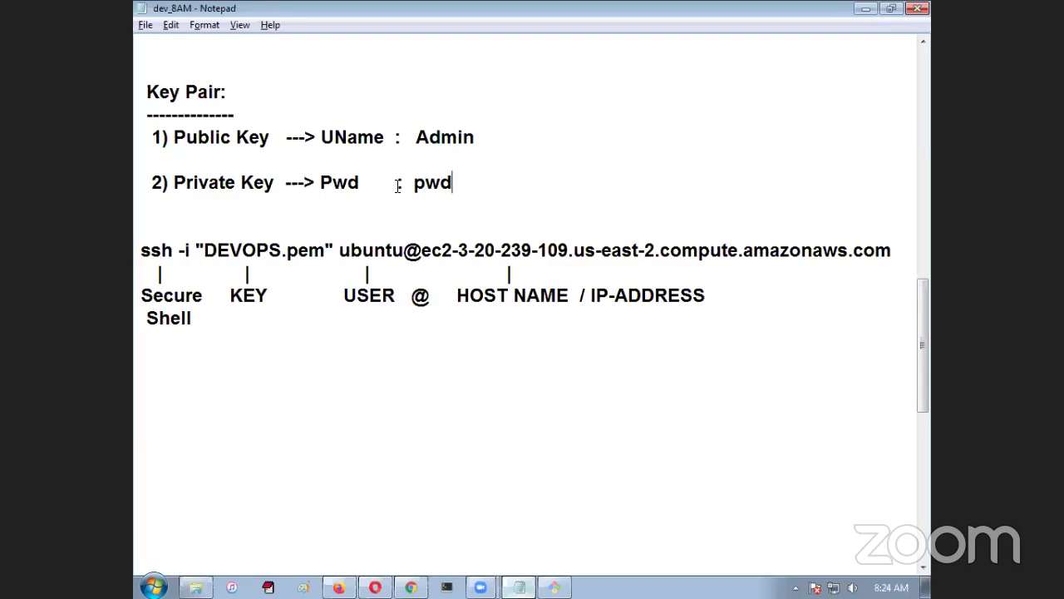
pyautogui.press('BackSpace')
pyautogui.press('BackSpace')
pyautogui.press('BackSpace')
pyautogui.write('?')
pyautogui.click(439, 404)
# Examine the user name and password entries in the Key Pair notes and return to the EC2 instances list in Opera
pyautogui.moveTo(321, 137); pyautogui.dragTo(374, 138)
pyautogui.moveTo(316, 174); pyautogui.dragTo(381, 182)
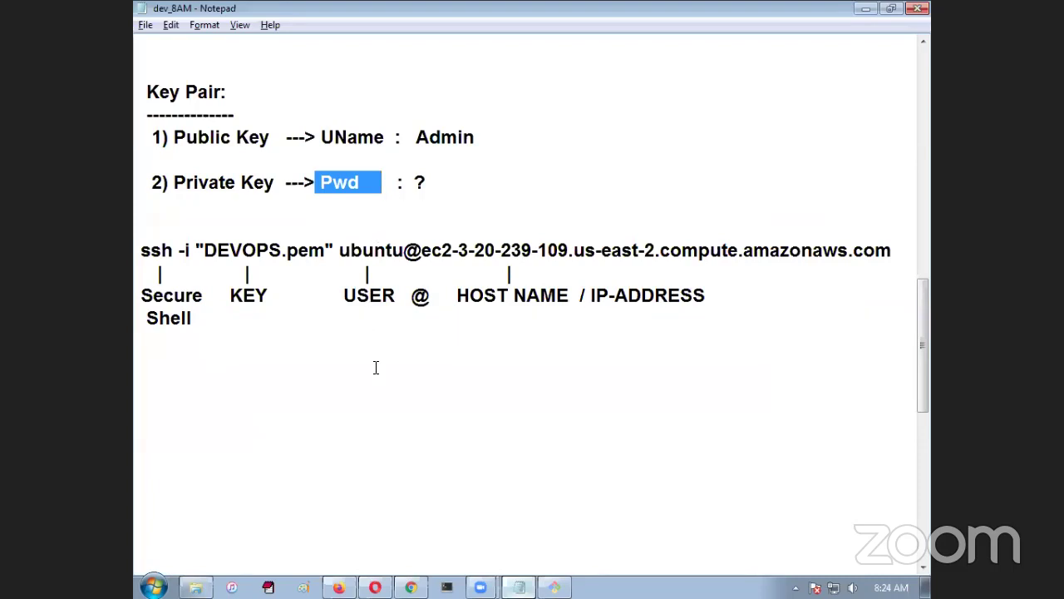
pyautogui.click(217, 175)
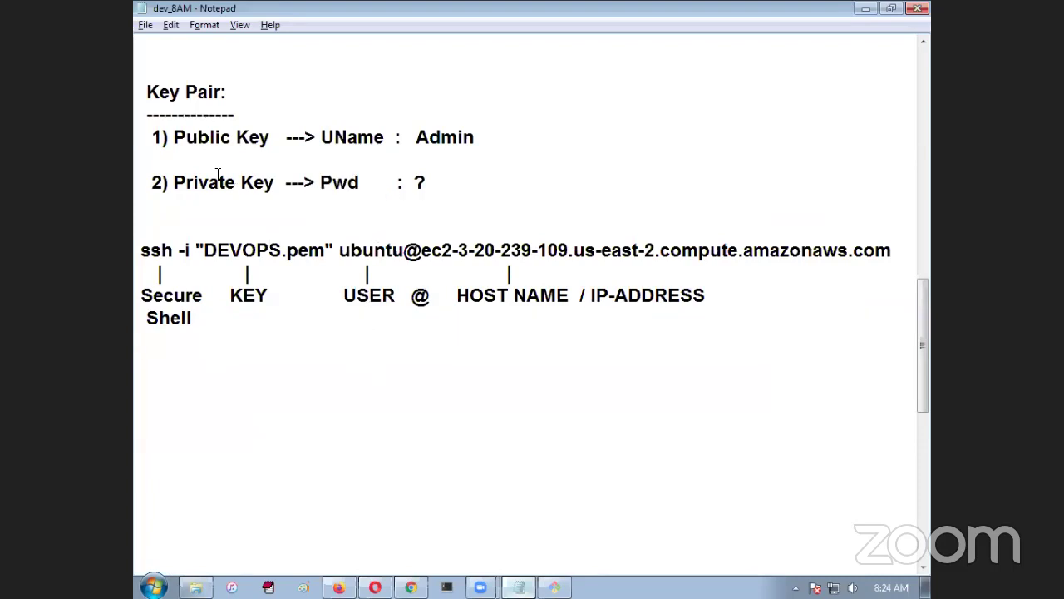
pyautogui.moveTo(174, 140); pyautogui.dragTo(271, 140)
pyautogui.click(176, 184)
pyautogui.moveTo(173, 184); pyautogui.dragTo(275, 185)
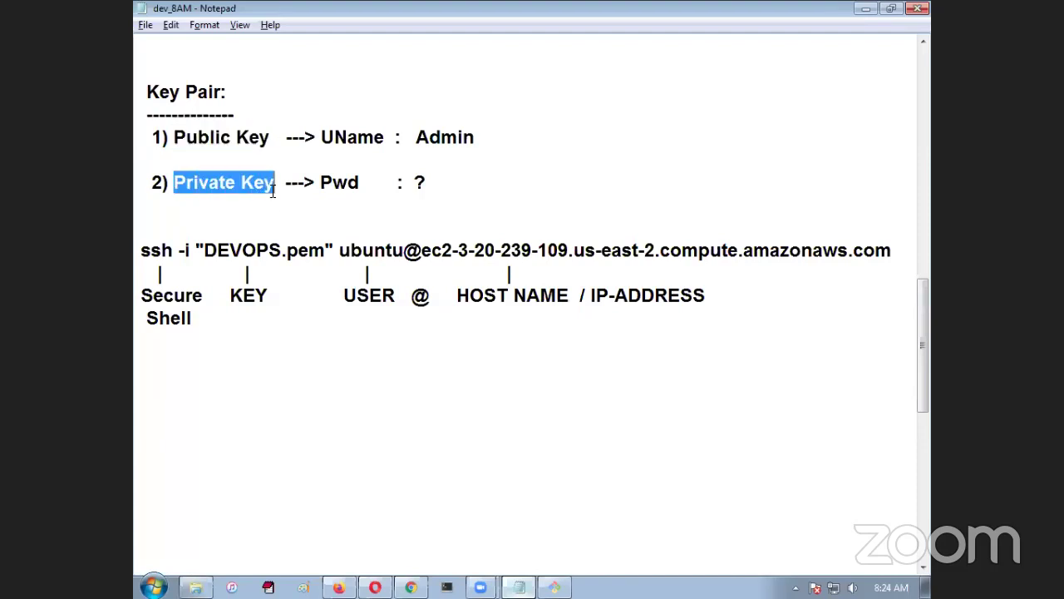
pyautogui.click(351, 391)
pyautogui.doubleClick(353, 137)
pyautogui.moveTo(304, 184); pyautogui.dragTo(359, 184)
pyautogui.click(329, 196)
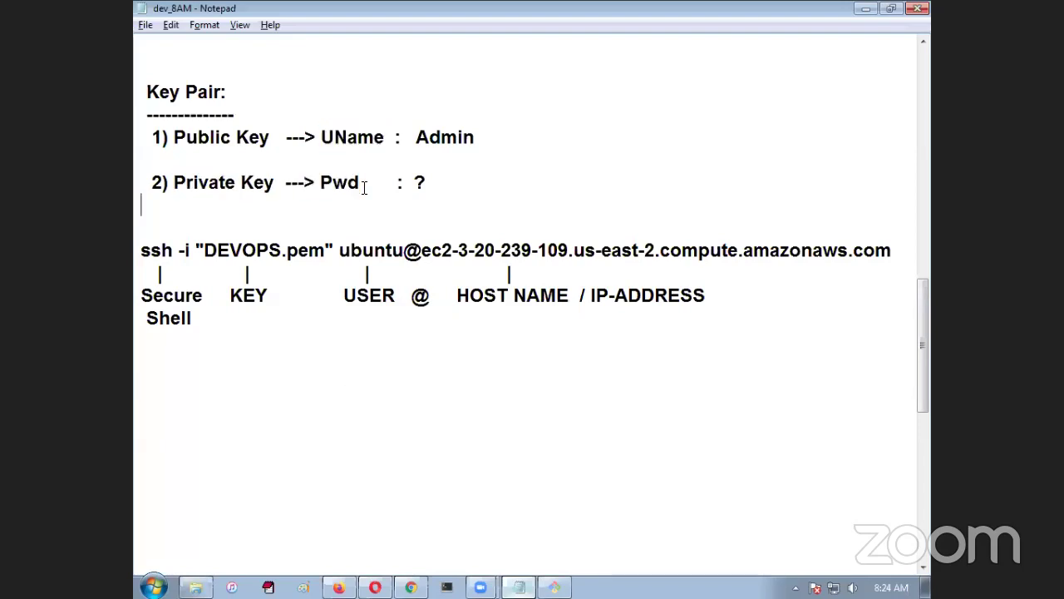
pyautogui.moveTo(416, 137); pyautogui.dragTo(512, 138)
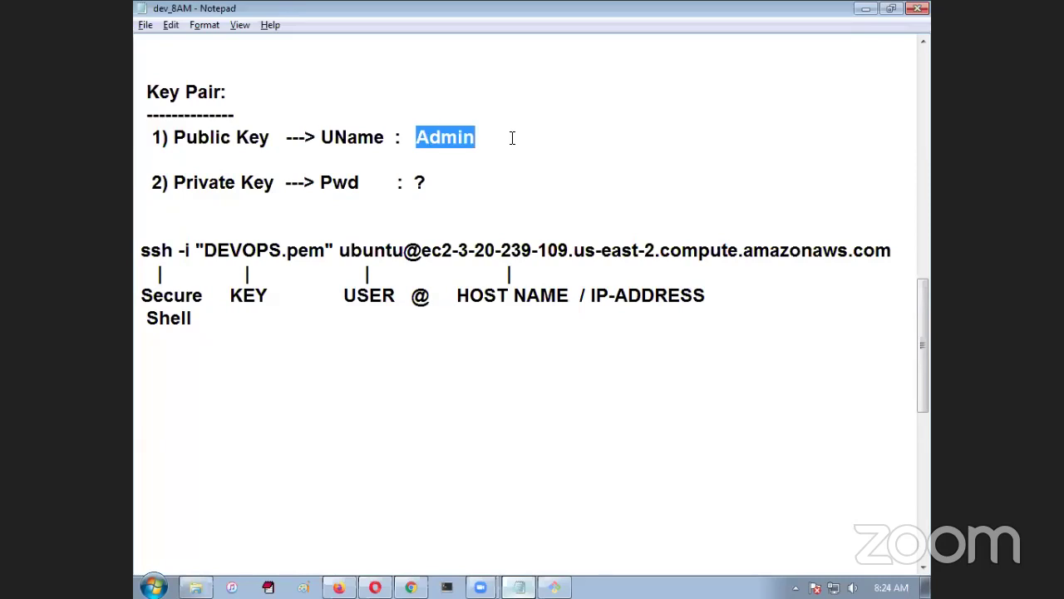
pyautogui.moveTo(316, 183); pyautogui.dragTo(447, 171)
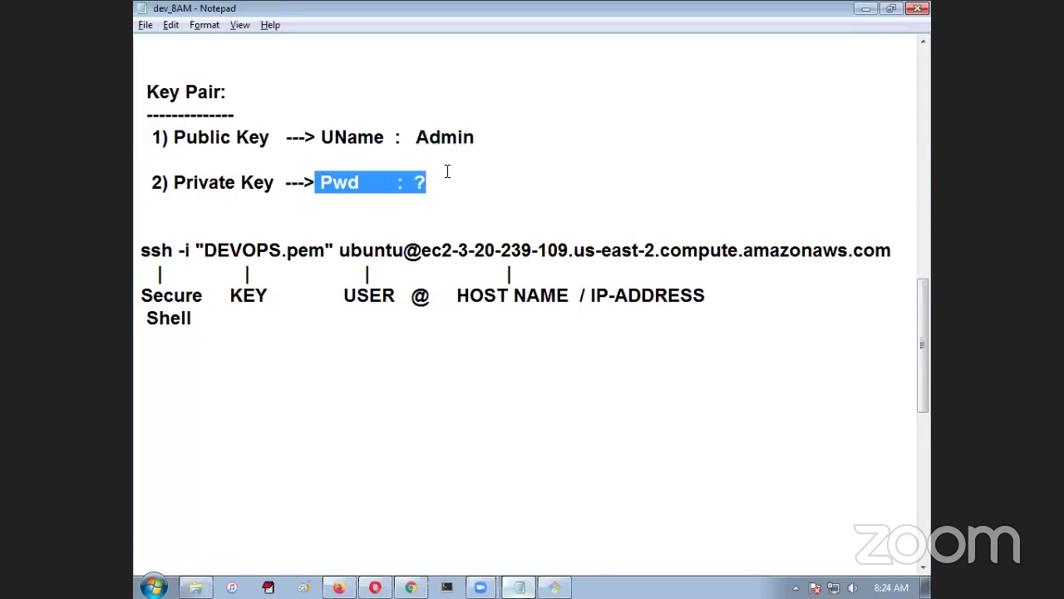
pyautogui.click(441, 198)
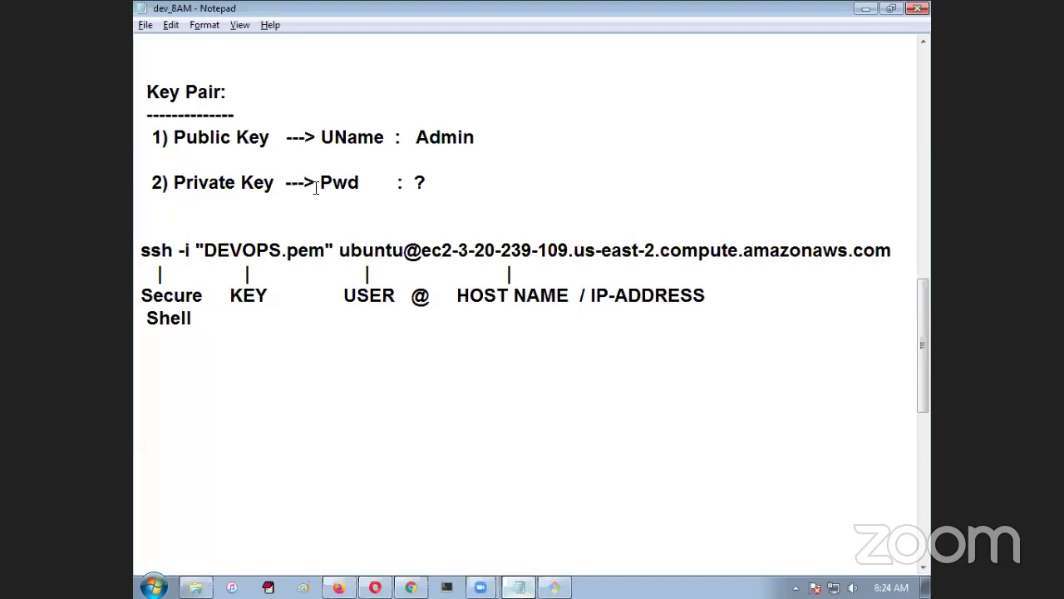
pyautogui.moveTo(316, 183); pyautogui.dragTo(444, 181)
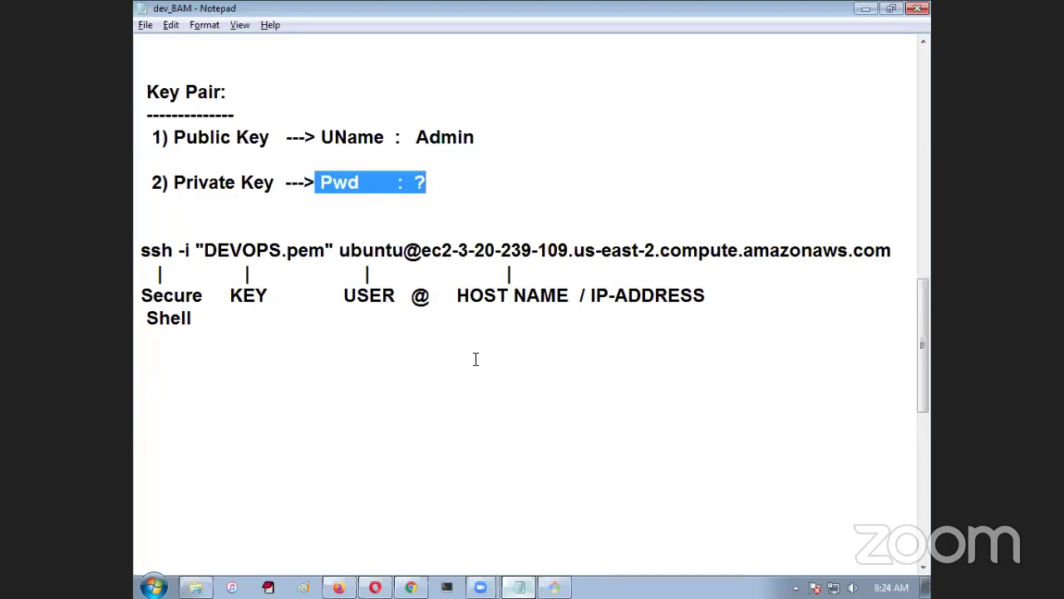
pyautogui.click(375, 587)
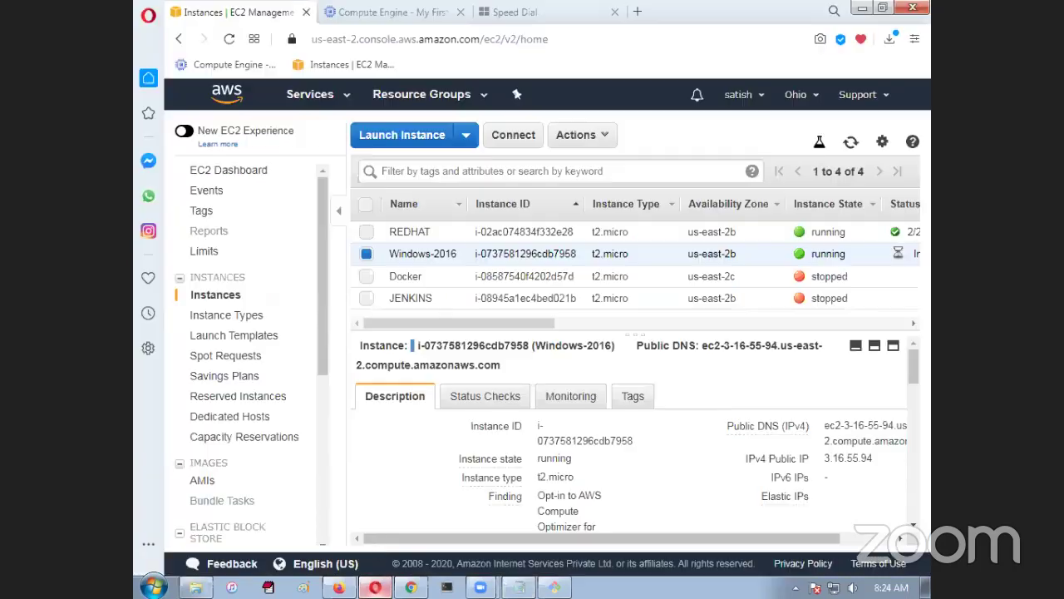
# Open the connection details of the Windows-2016 instance and mark the Administrator user name and the password retrieval option on screen
pyautogui.click(510, 140)
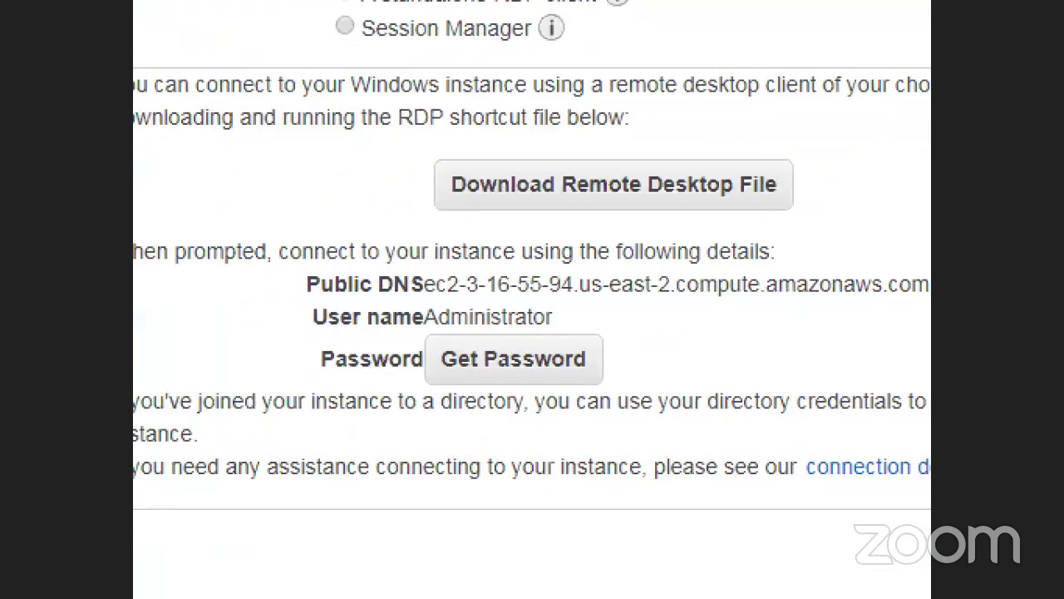
pyautogui.moveTo(698, 261); pyautogui.dragTo(560, 317)
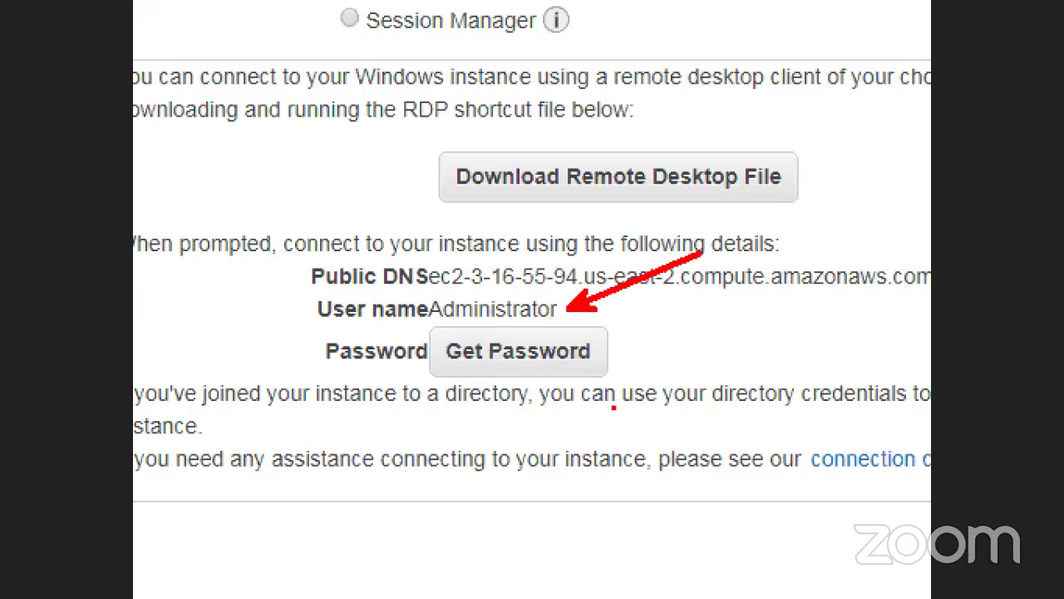
pyautogui.moveTo(429, 321)
pyautogui.mouseDown()
pyautogui.moveTo(505, 375)
pyautogui.moveTo(604, 378)
pyautogui.mouseUp()
pyautogui.moveTo(730, 332); pyautogui.dragTo(620, 350)
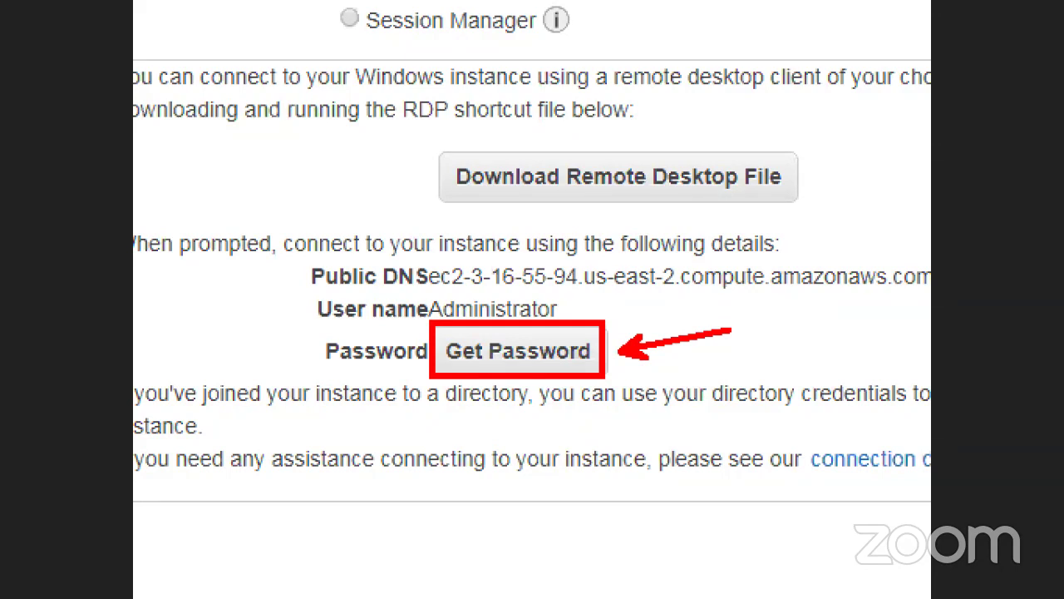
# Annotate the password retrieval option with the boxed note "DevOps.pem" and return to the connection details
pyautogui.write('DevOps.pem')
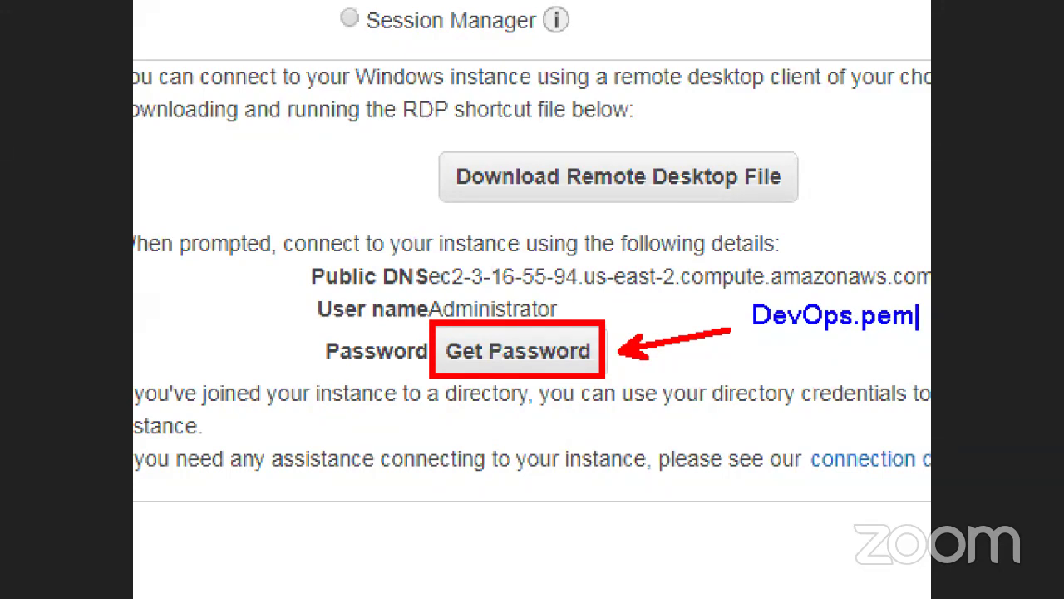
pyautogui.moveTo(601, 306)
pyautogui.mouseDown()
pyautogui.moveTo(384, 373)
pyautogui.moveTo(617, 314)
pyautogui.moveTo(462, 278)
pyautogui.mouseUp()
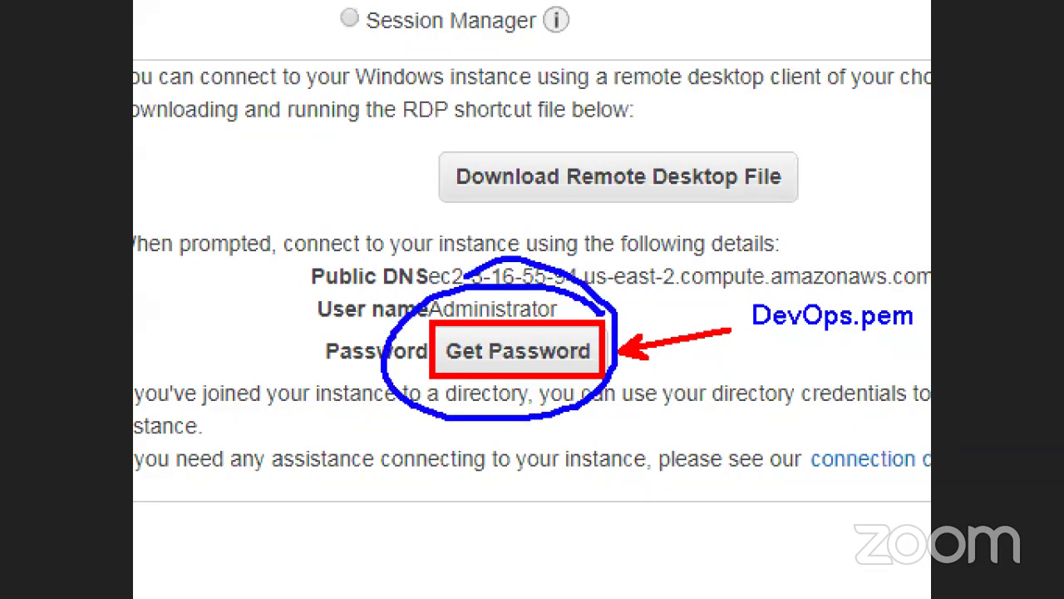
pyautogui.hotkey('ctrl', 'z')
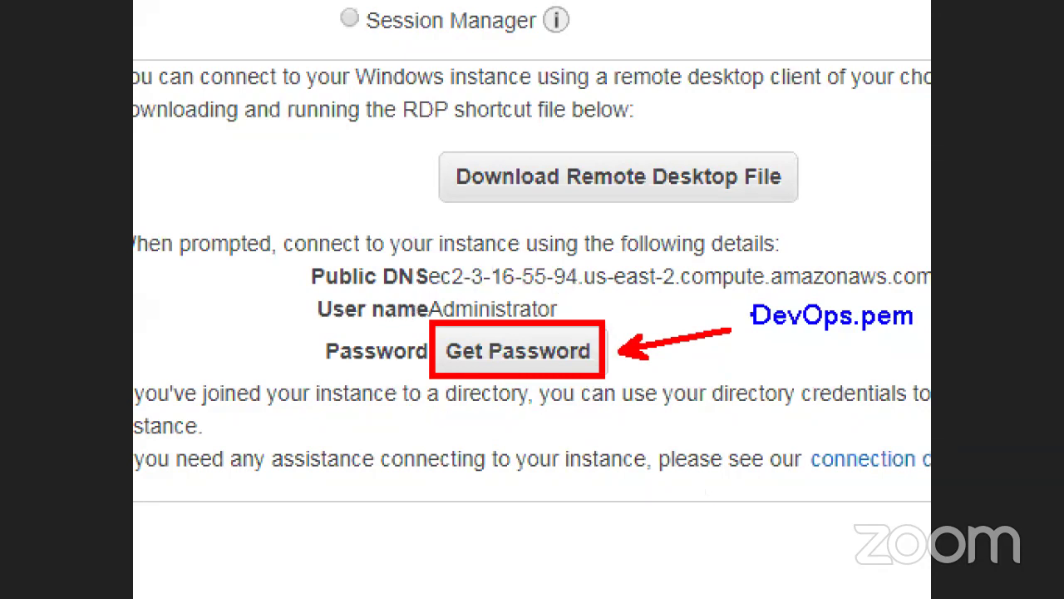
pyautogui.moveTo(737, 290); pyautogui.dragTo(918, 340)
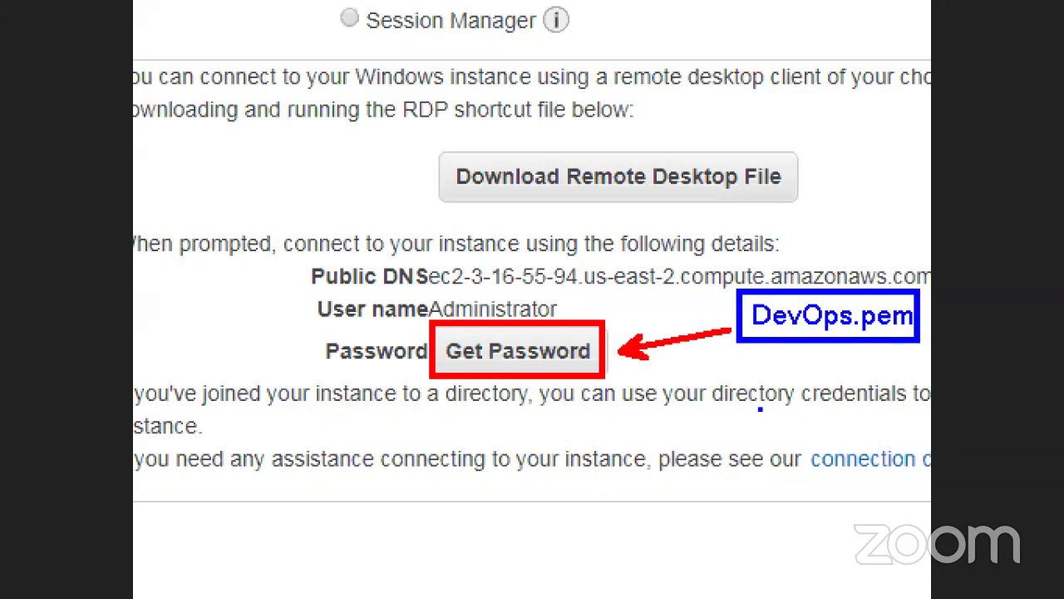
pyautogui.moveTo(301, 283)
pyautogui.mouseDown()
pyautogui.moveTo(508, 341)
pyautogui.moveTo(562, 339)
pyautogui.moveTo(601, 404)
pyautogui.mouseUp()
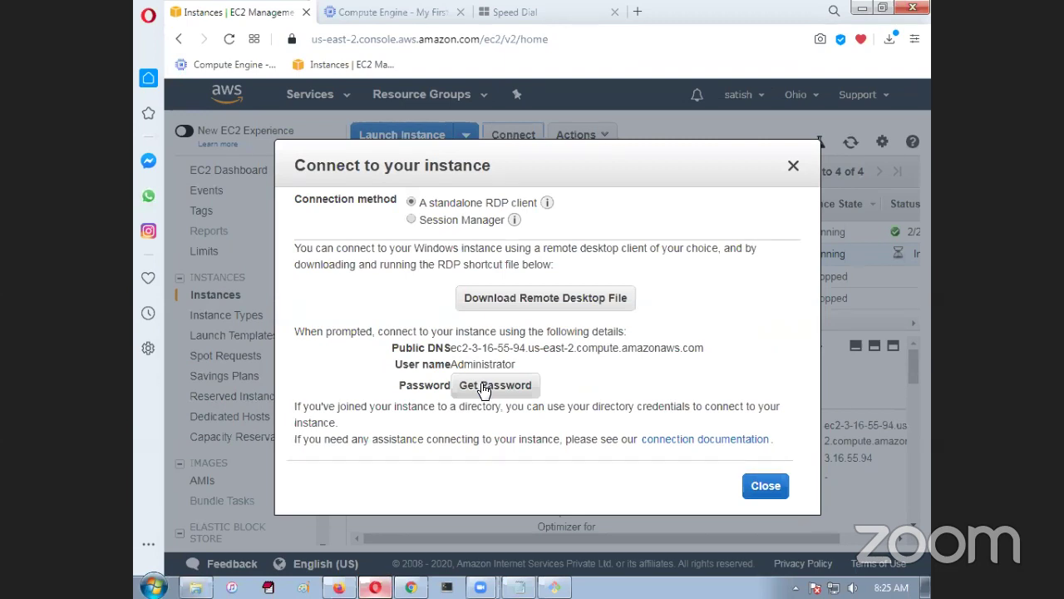
# Decrypt the instance's administrator password with the DEVOPS.pem key file from Downloads, highlight it and close the connection details
pyautogui.click(486, 381)
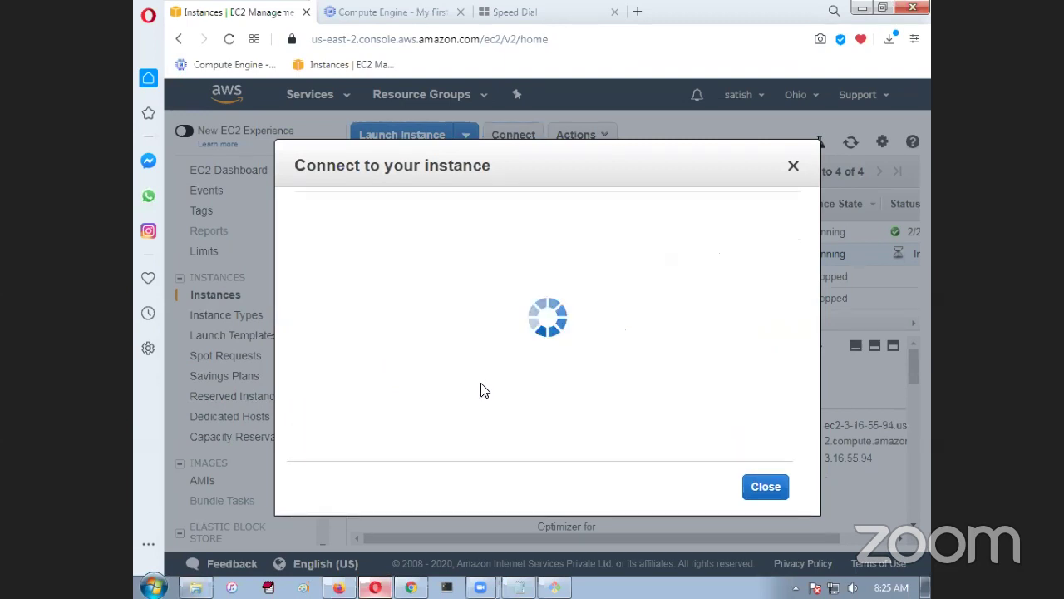
pyautogui.moveTo(540, 263); pyautogui.dragTo(611, 280)
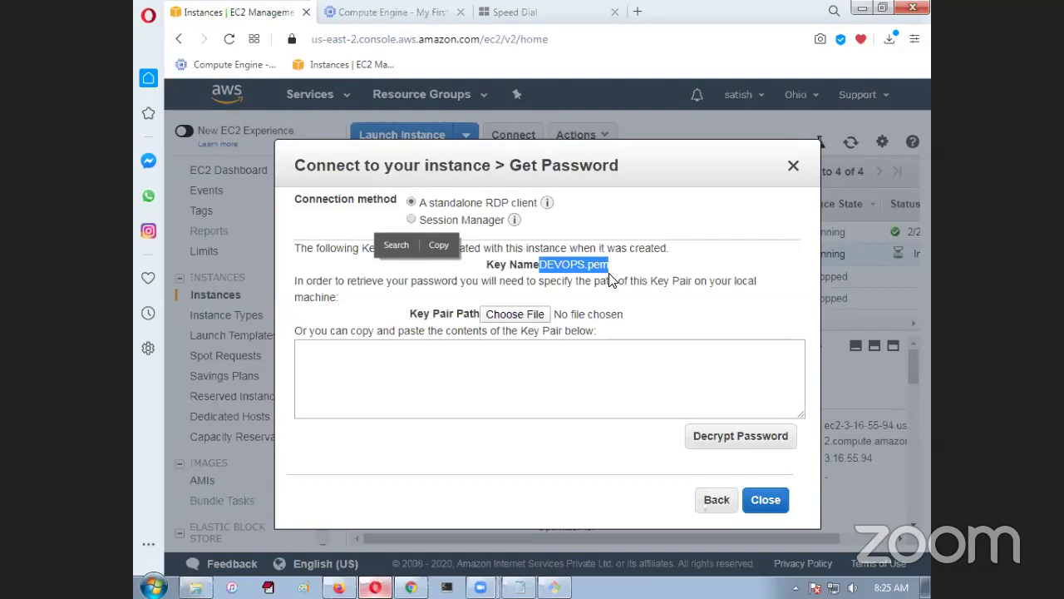
pyautogui.click(516, 316)
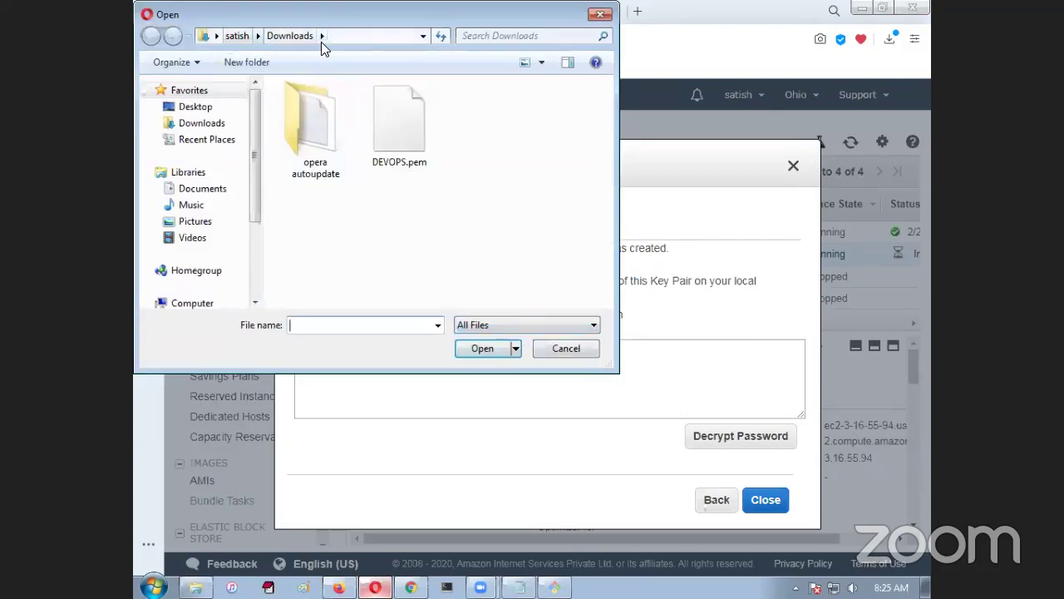
pyautogui.click(382, 124)
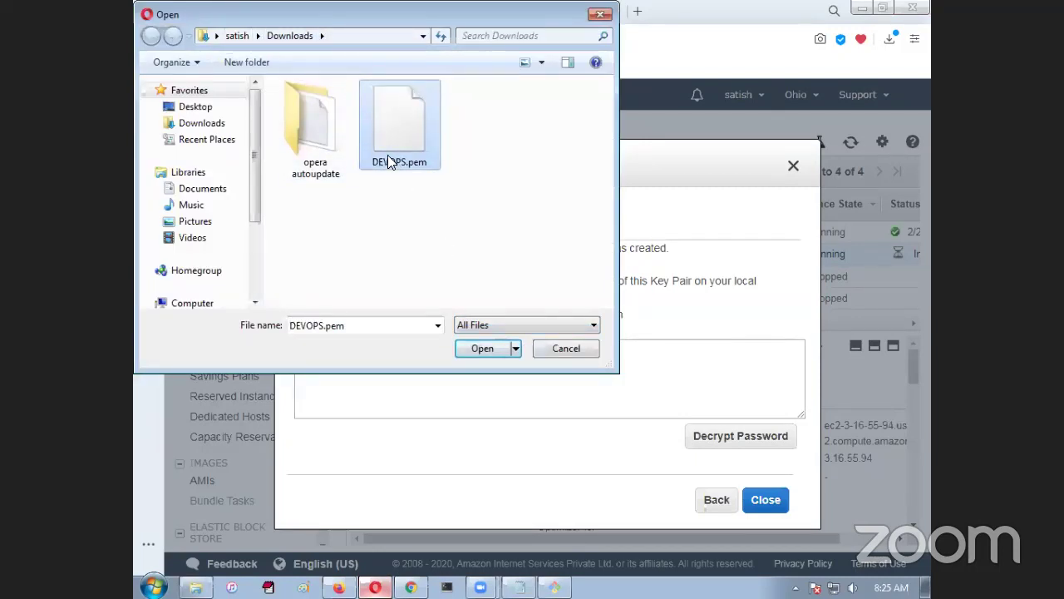
pyautogui.click(474, 350)
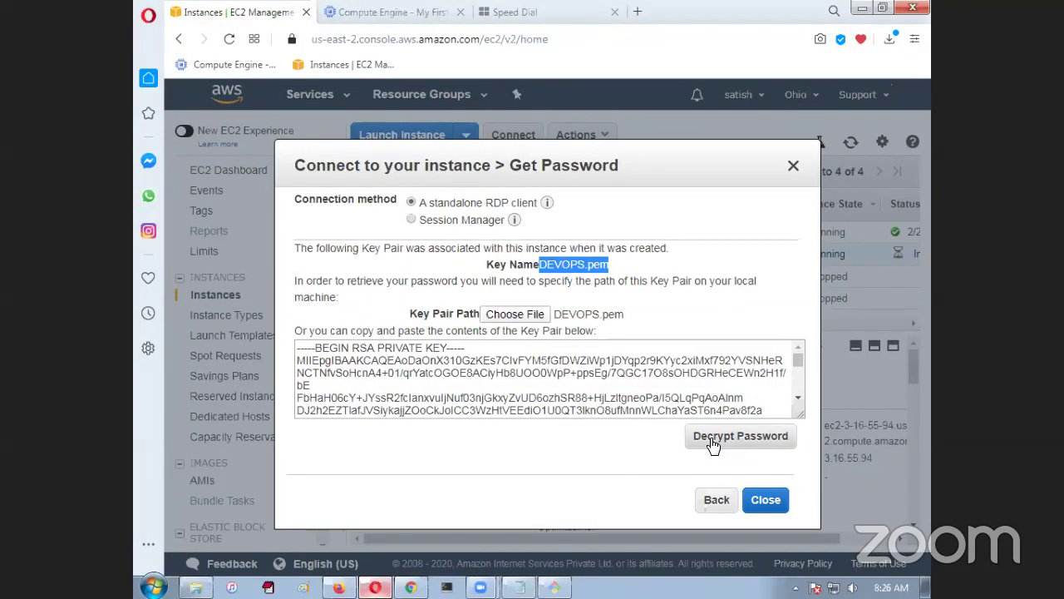
pyautogui.click(712, 444)
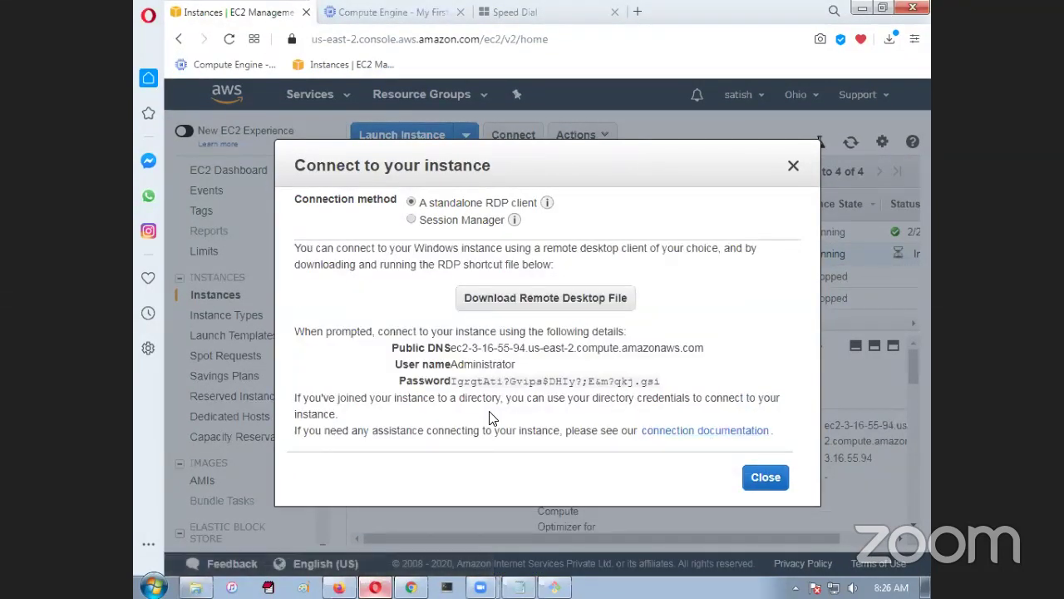
pyautogui.moveTo(450, 380); pyautogui.dragTo(651, 385)
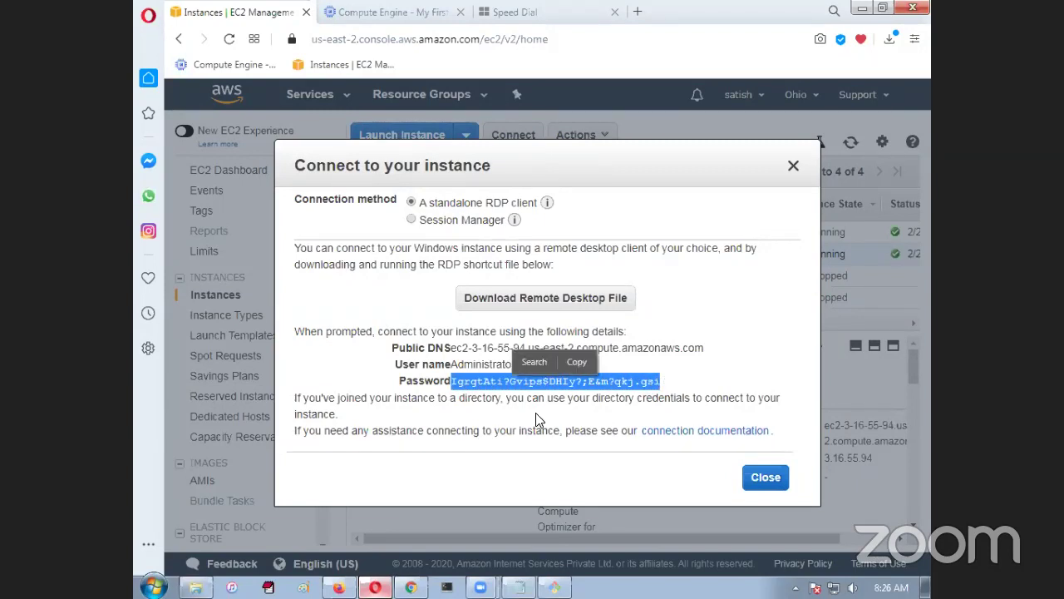
pyautogui.click(795, 171)
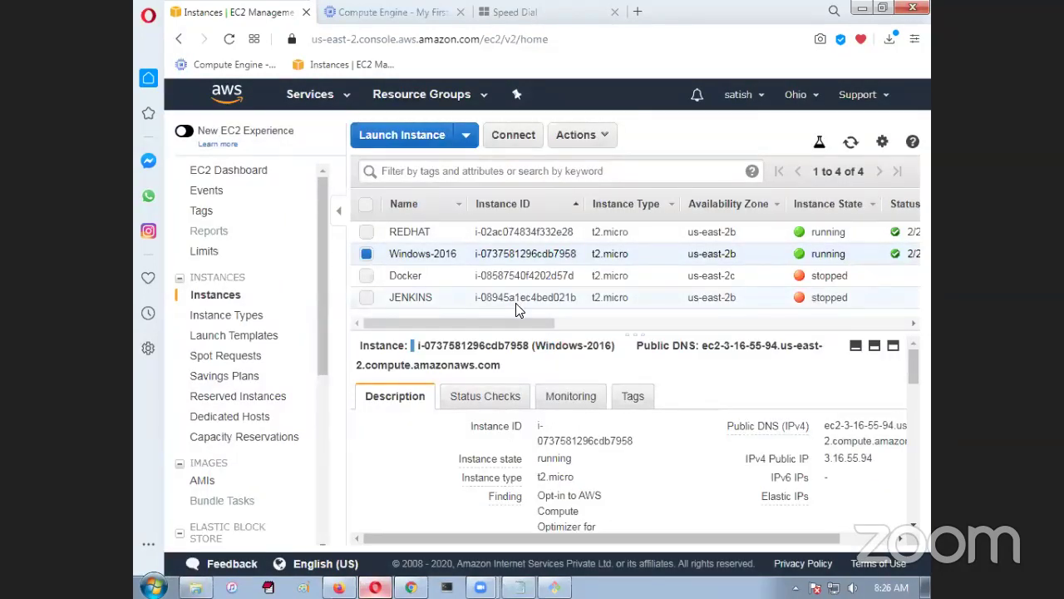
# Reopen the connection details of Windows-2016 and retrieve the administrator password again using DEVOPS.pem from Downloads
pyautogui.click(513, 137)
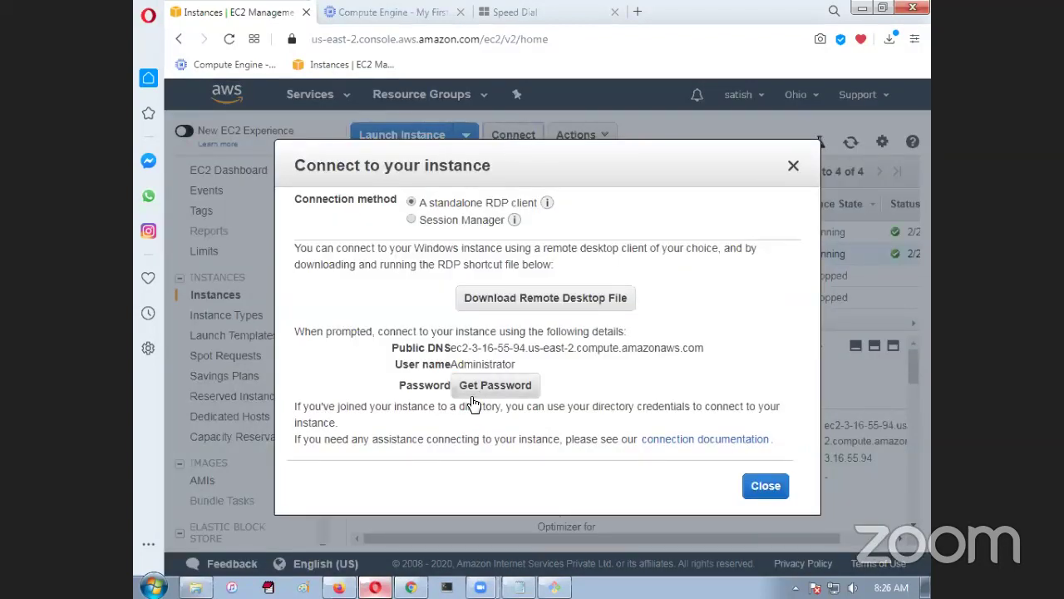
pyautogui.click(518, 391)
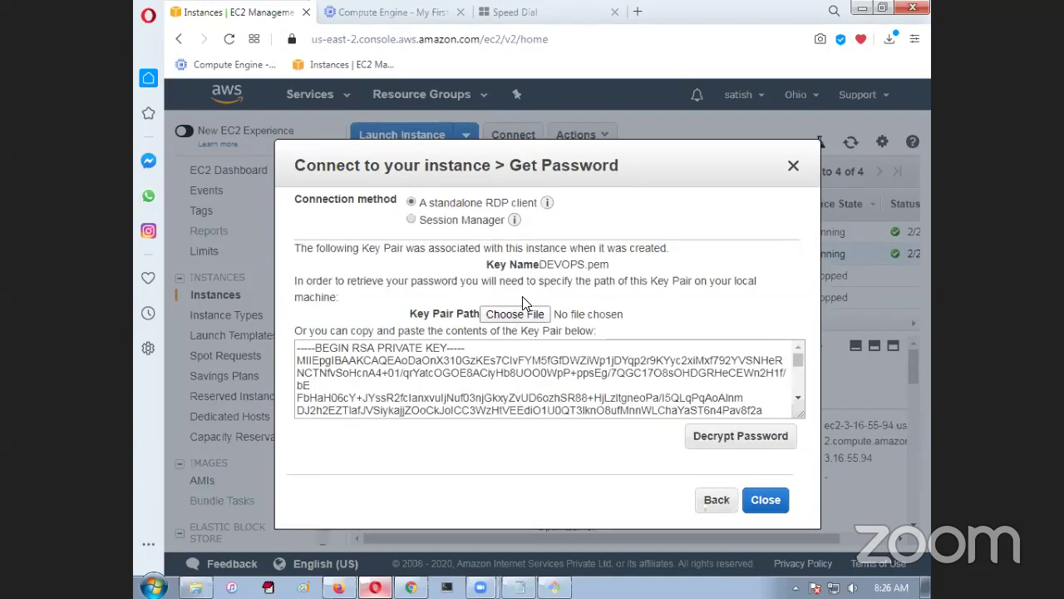
pyautogui.moveTo(543, 264); pyautogui.dragTo(610, 264)
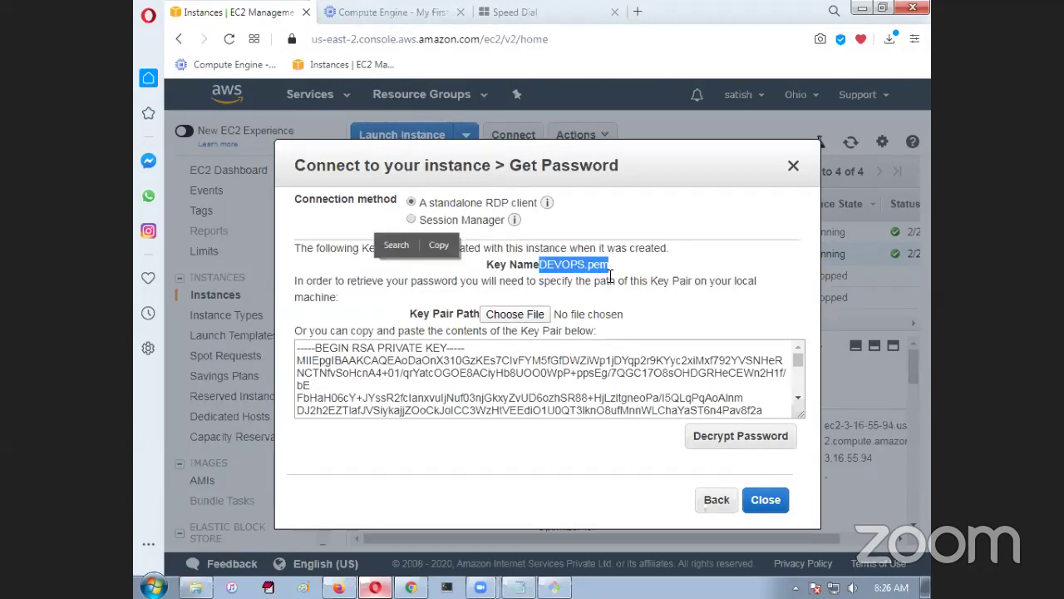
pyautogui.click(517, 314)
pyautogui.click(416, 143)
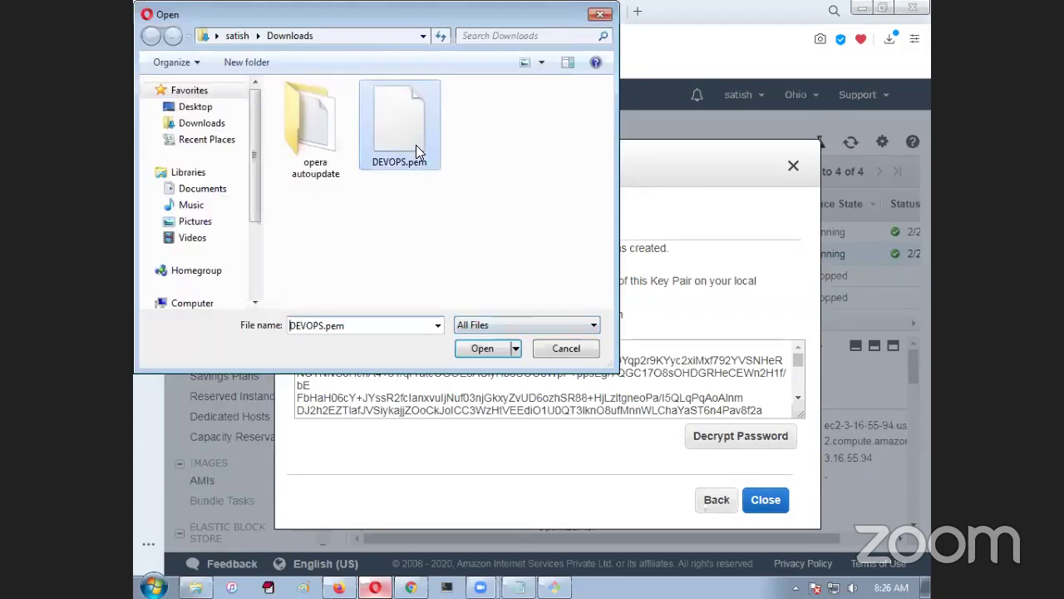
pyautogui.click(480, 354)
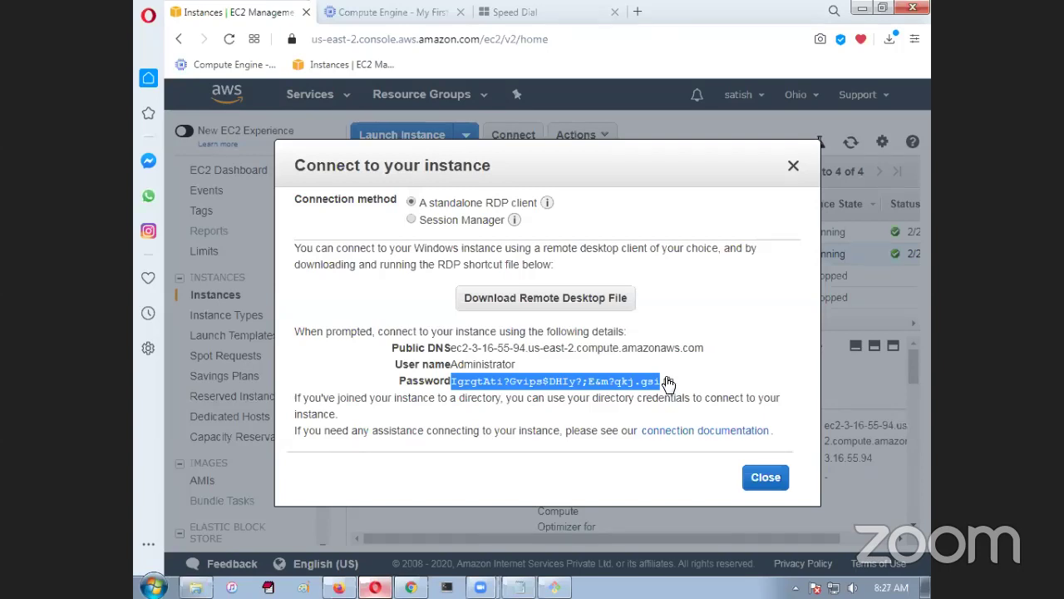
# Download the instance's Remote Desktop file and open it, agreeing to connect despite the unknown publisher
pyautogui.click(566, 309)
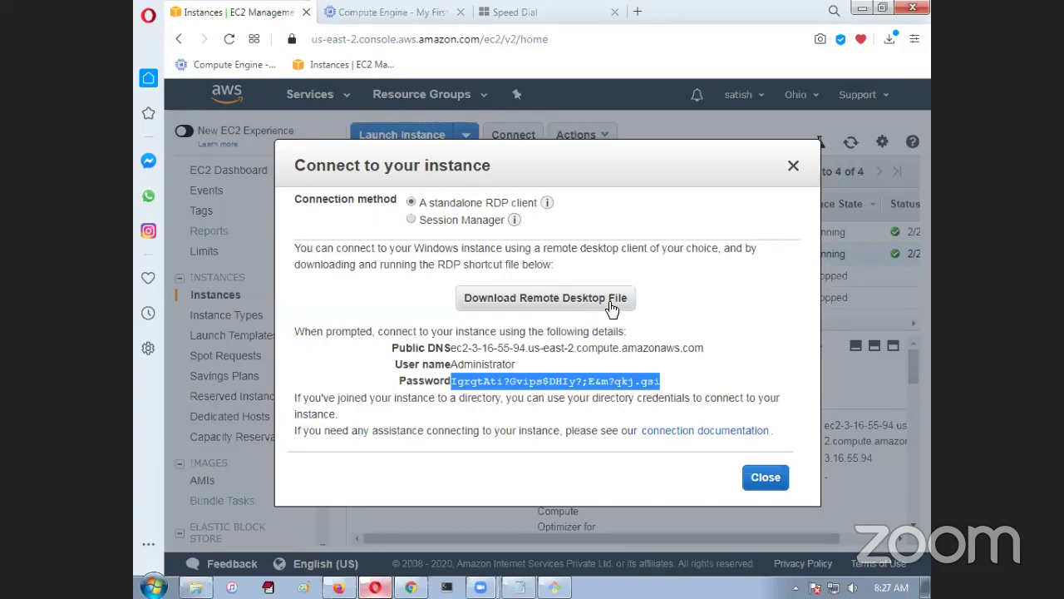
pyautogui.click(561, 299)
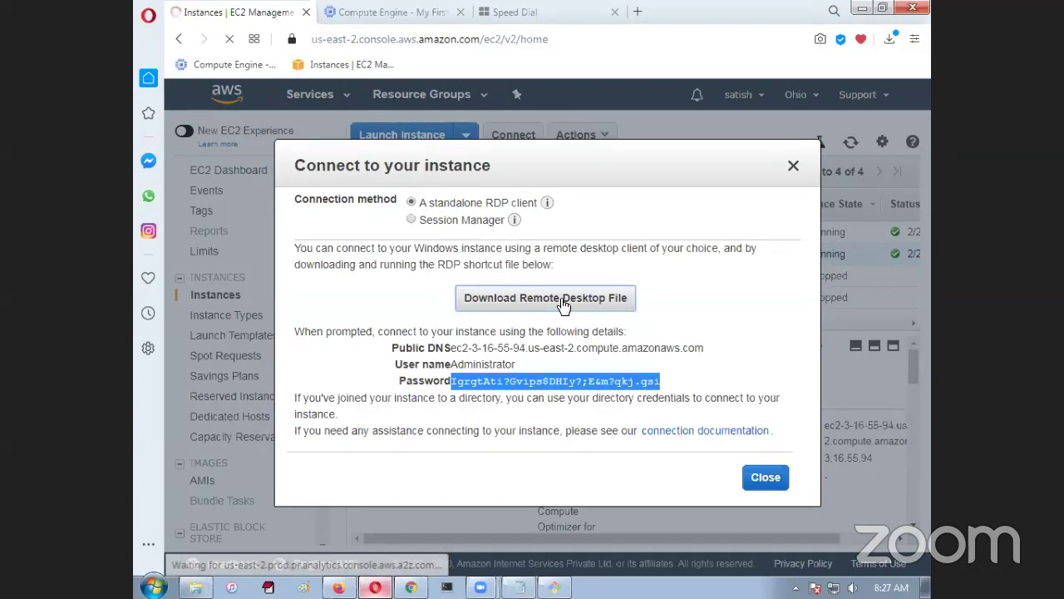
pyautogui.click(683, 79)
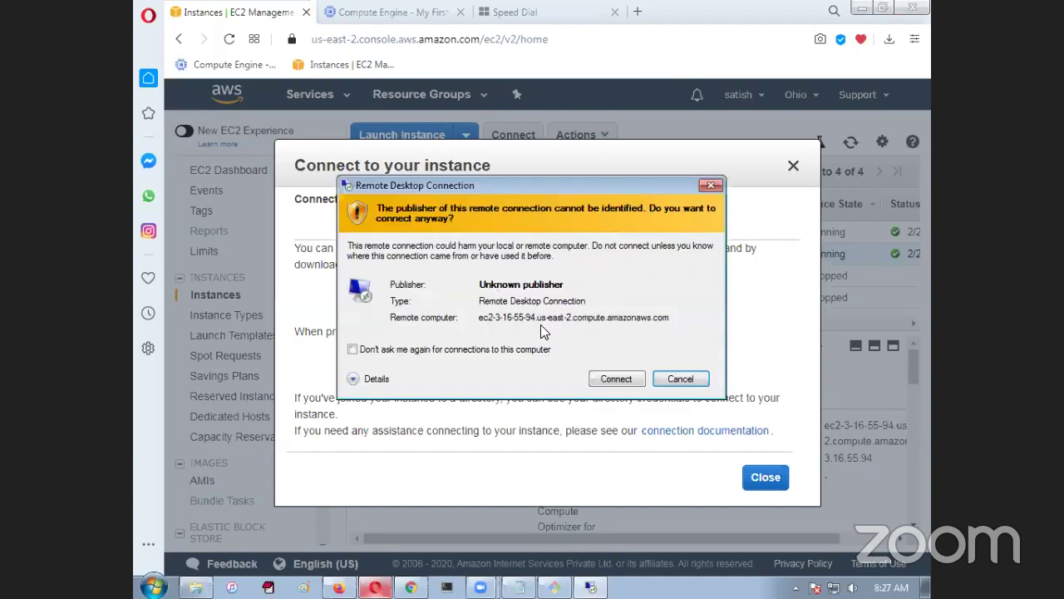
pyautogui.click(607, 376)
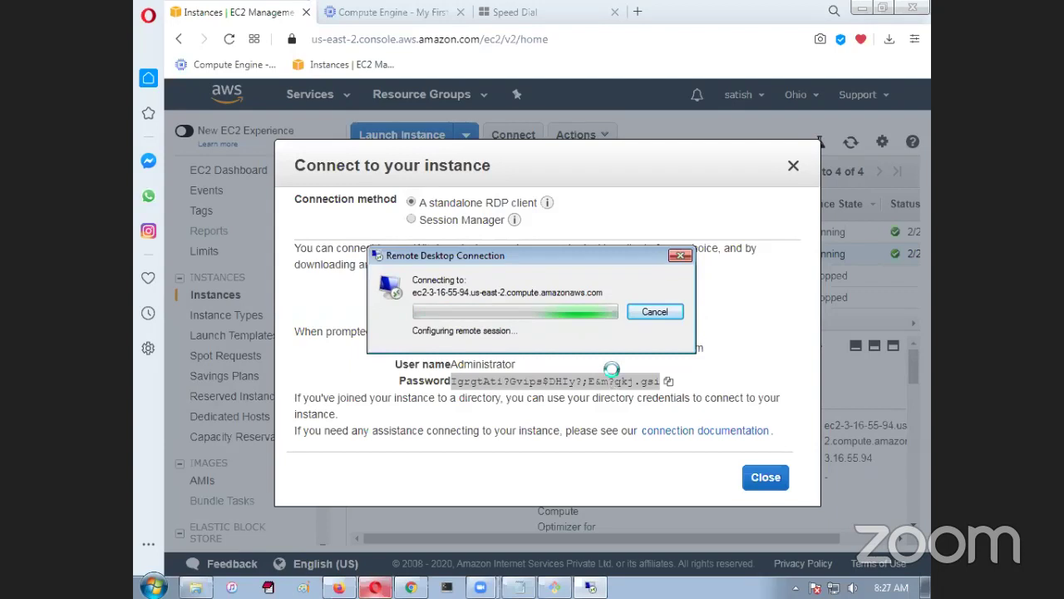
# Enter the decrypted Administrator password for the remote session and accept the untrusted certificate
pyautogui.click(509, 263)
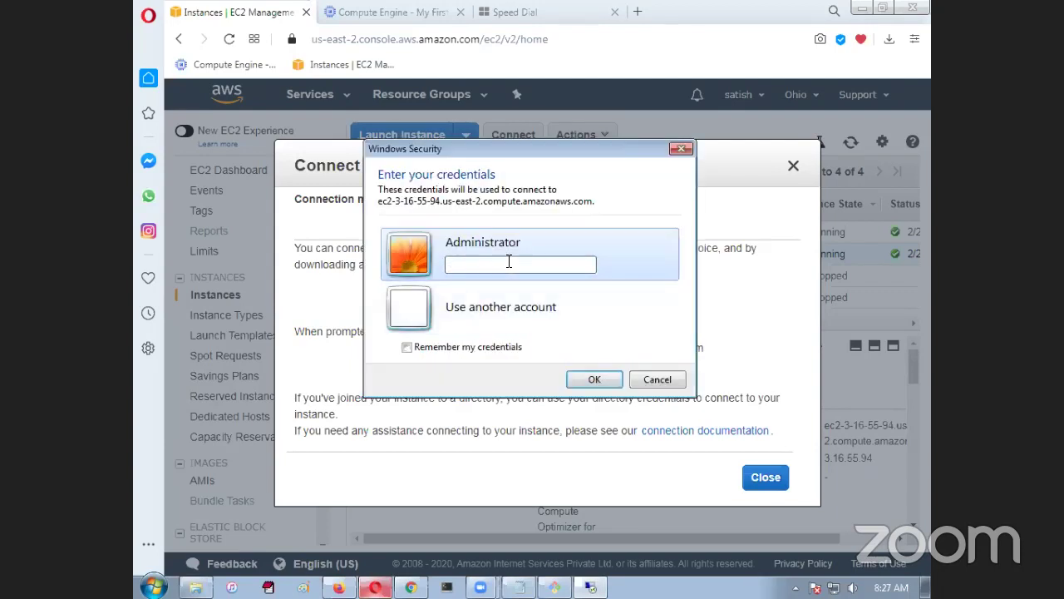
pyautogui.hotkey('ctrl', 'v')
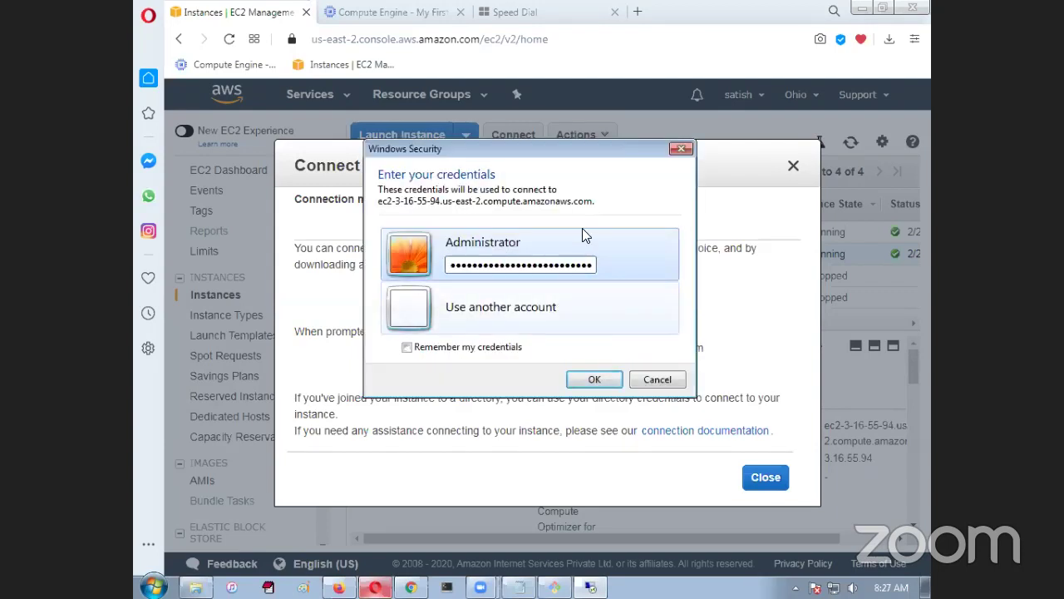
pyautogui.click(590, 379)
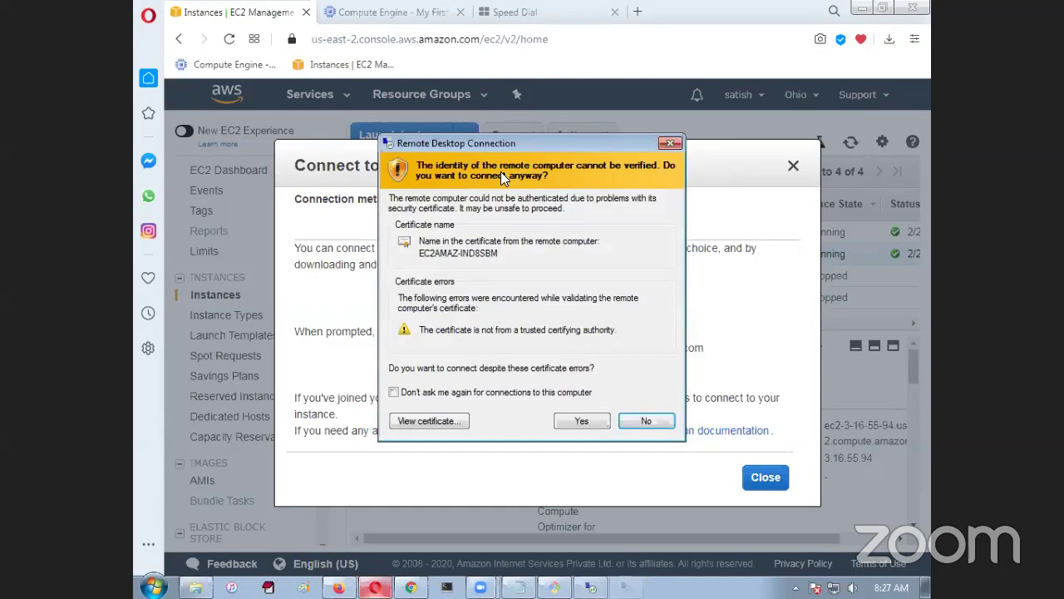
pyautogui.click(580, 421)
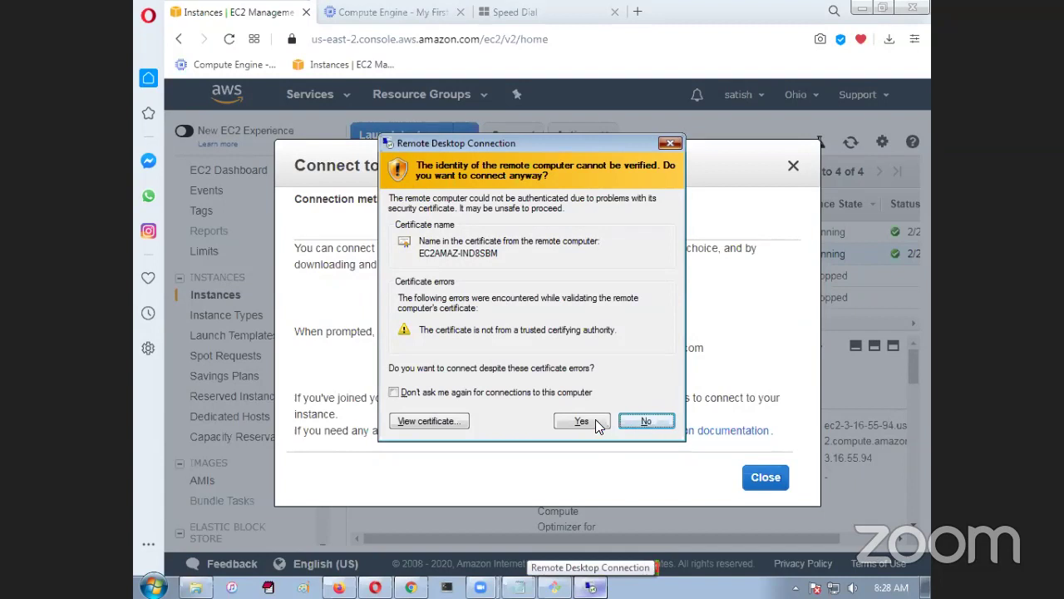
pyautogui.press('super')
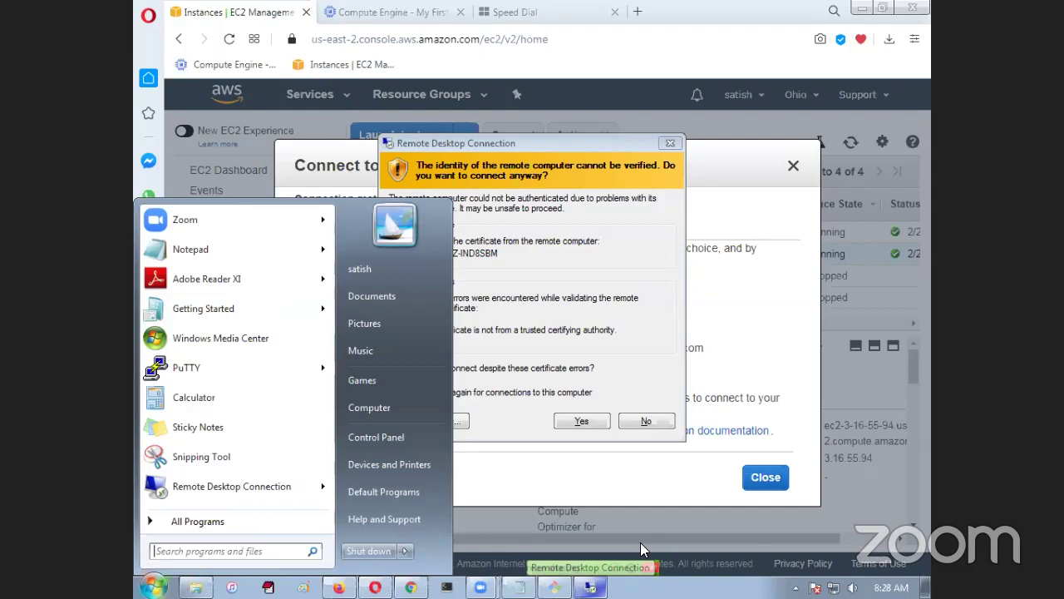
pyautogui.press('Escape')
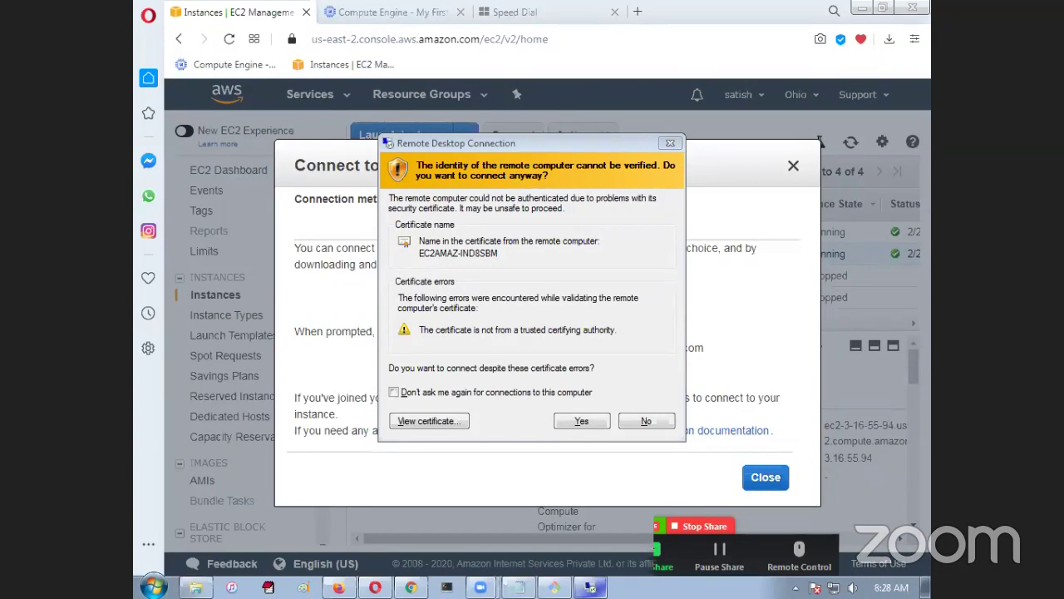
pyautogui.click(735, 327)
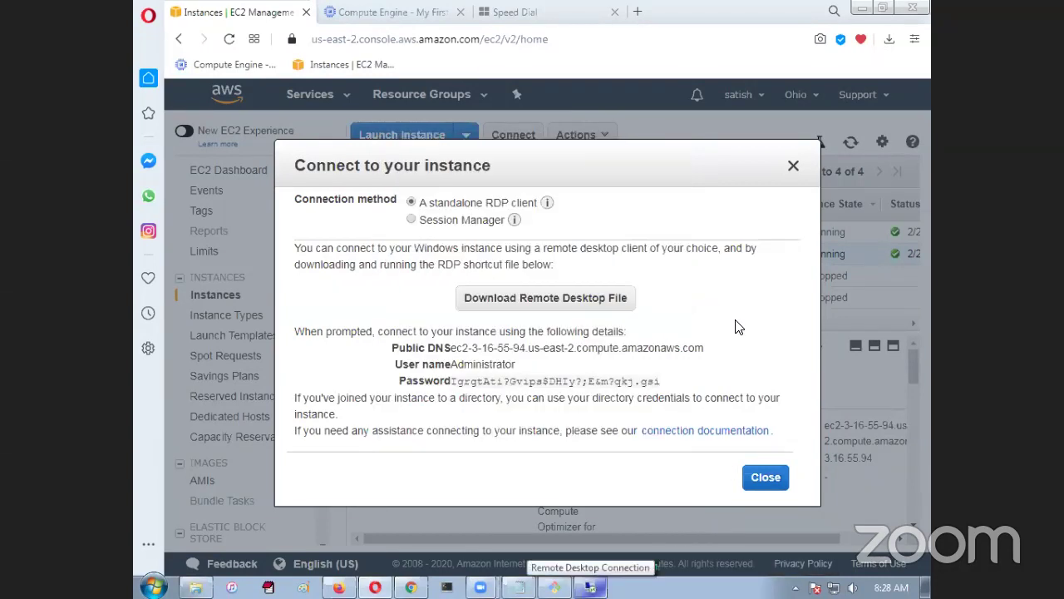
# Download the Windows-2016 instance's Remote Desktop file again, open it and agree to connect
pyautogui.click(545, 301)
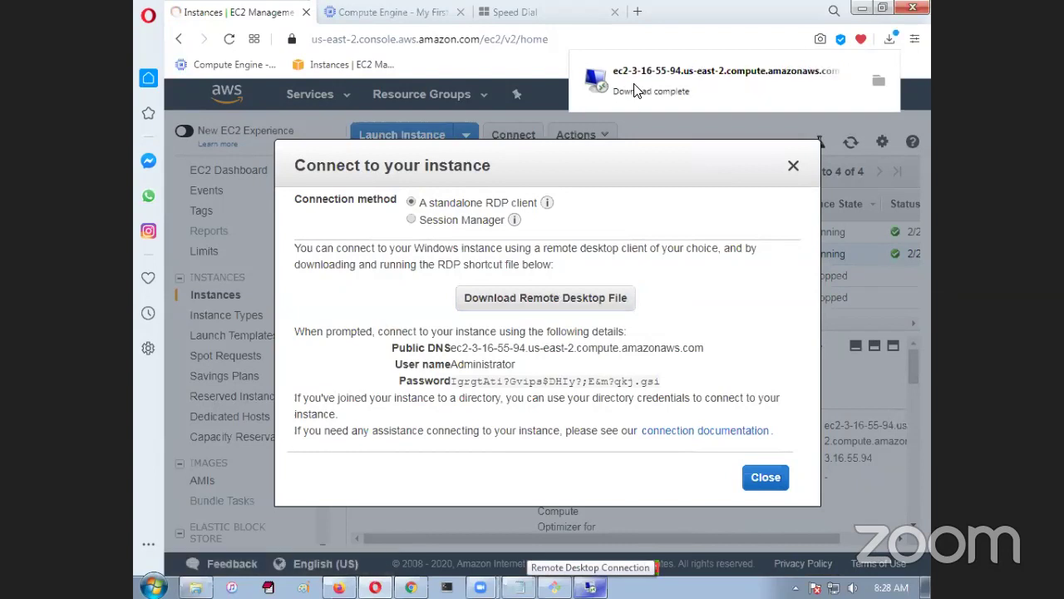
pyautogui.click(636, 83)
pyautogui.click(615, 376)
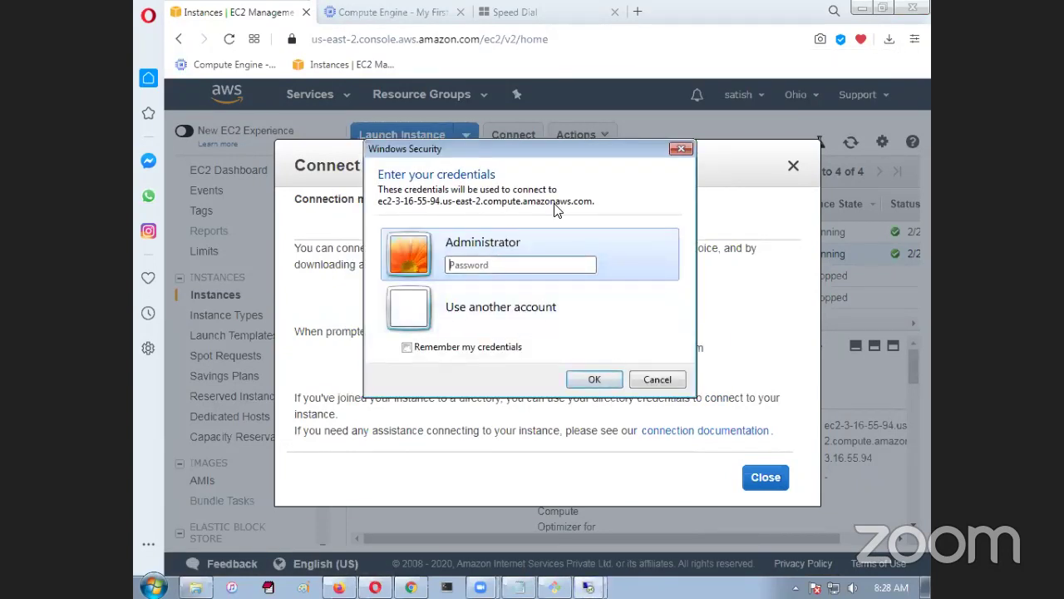
# Supply the decrypted Administrator password for the remote session and connect despite the certificate errors
pyautogui.click(594, 266)
pyautogui.hotkey('ctrl', 'v')
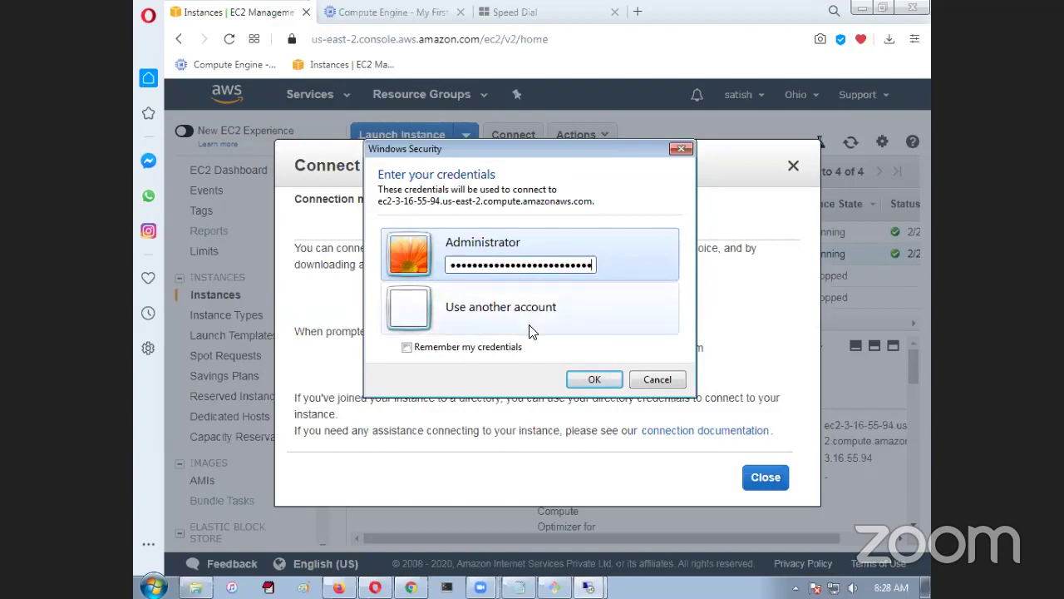
pyautogui.click(600, 378)
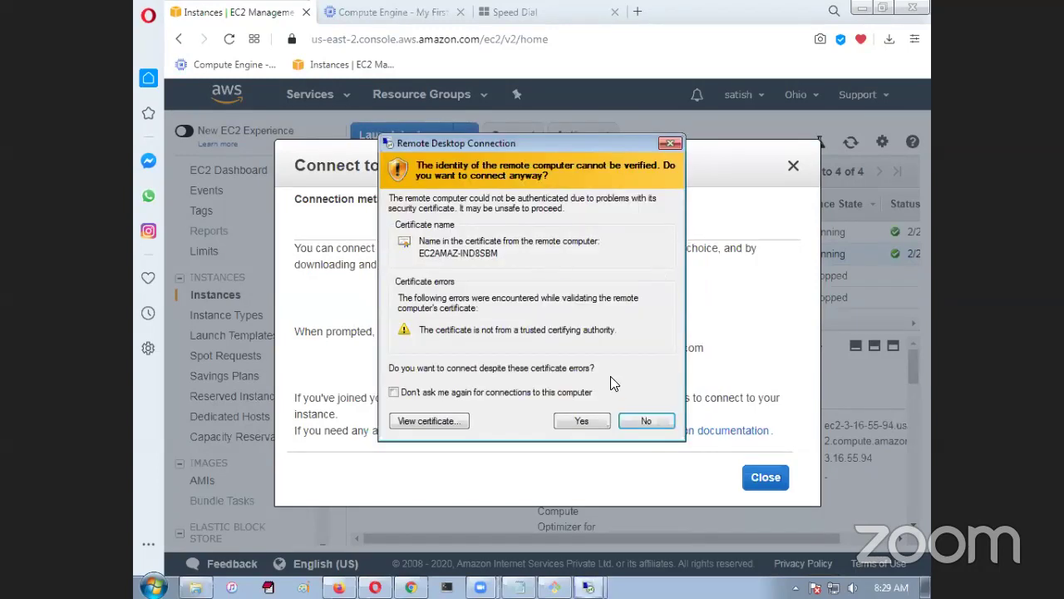
pyautogui.click(561, 421)
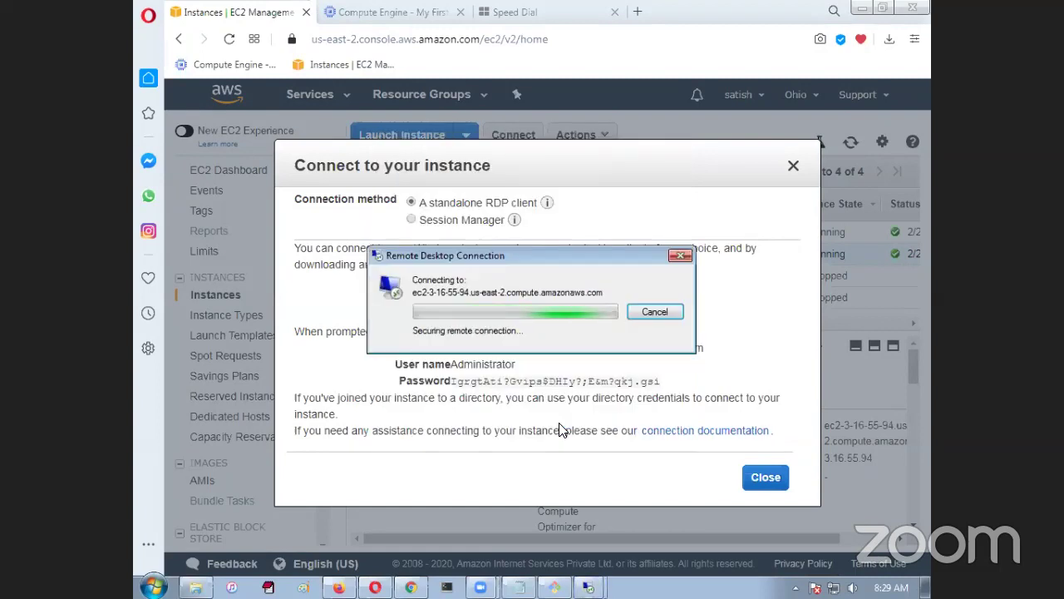
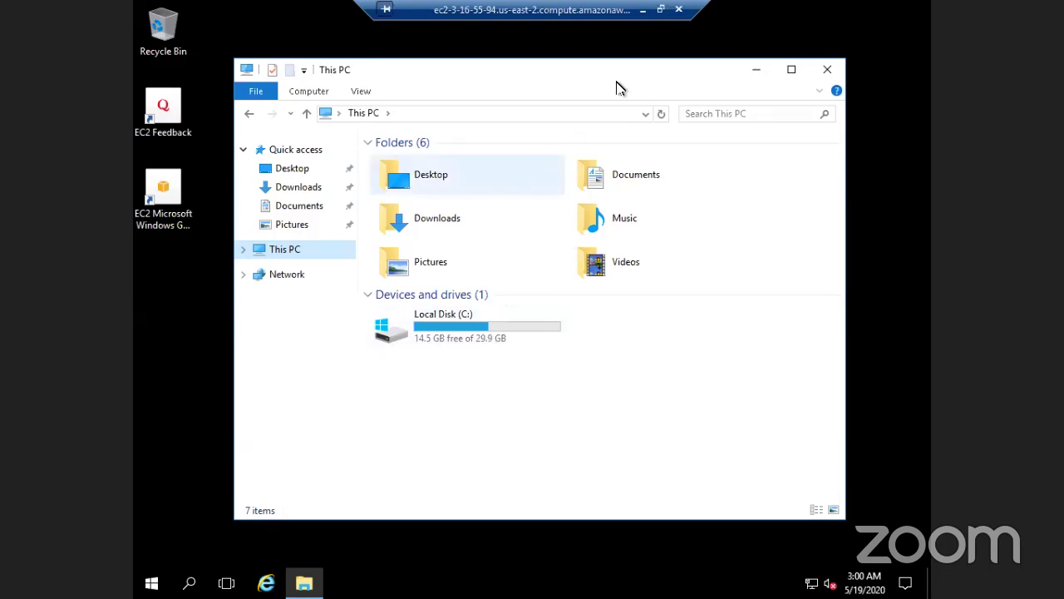
# Switch the remote session between full screen and windowed view, return to the EC2 console and close the connection details
pyautogui.click(660, 10)
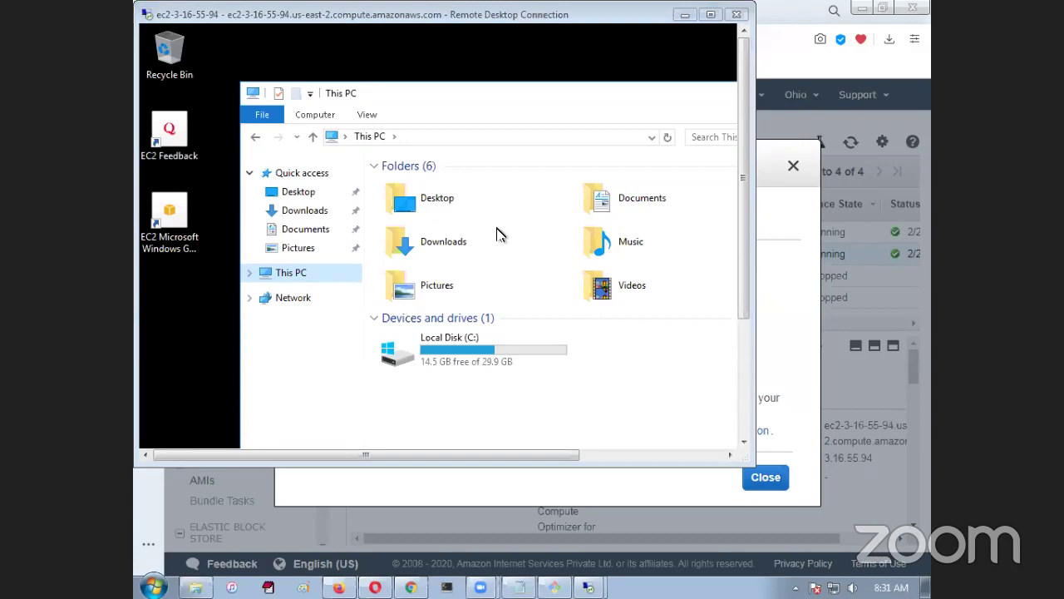
pyautogui.click(711, 14)
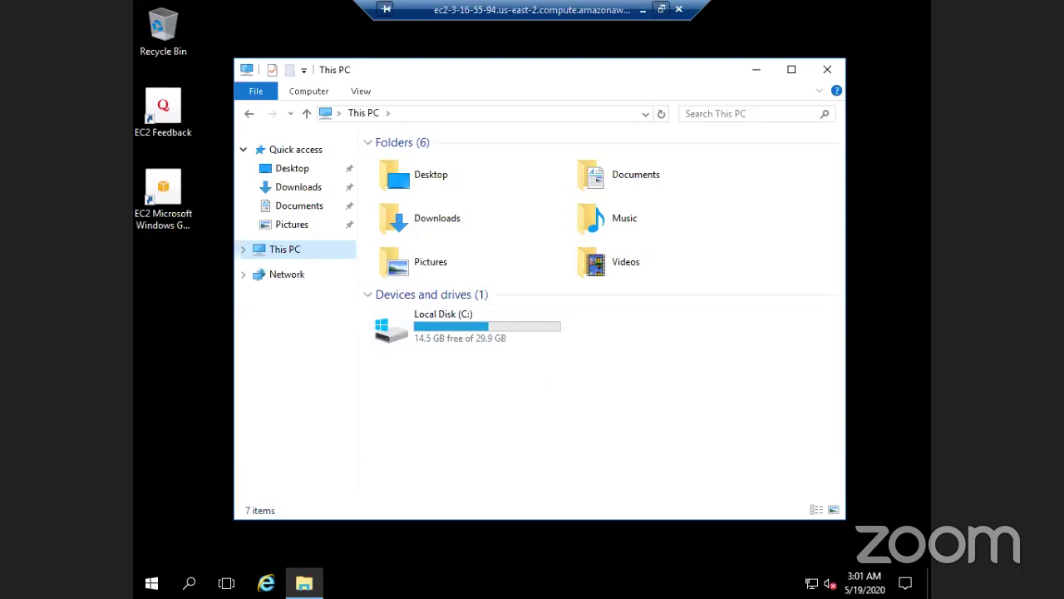
pyautogui.press('ctrl+alt+Break')
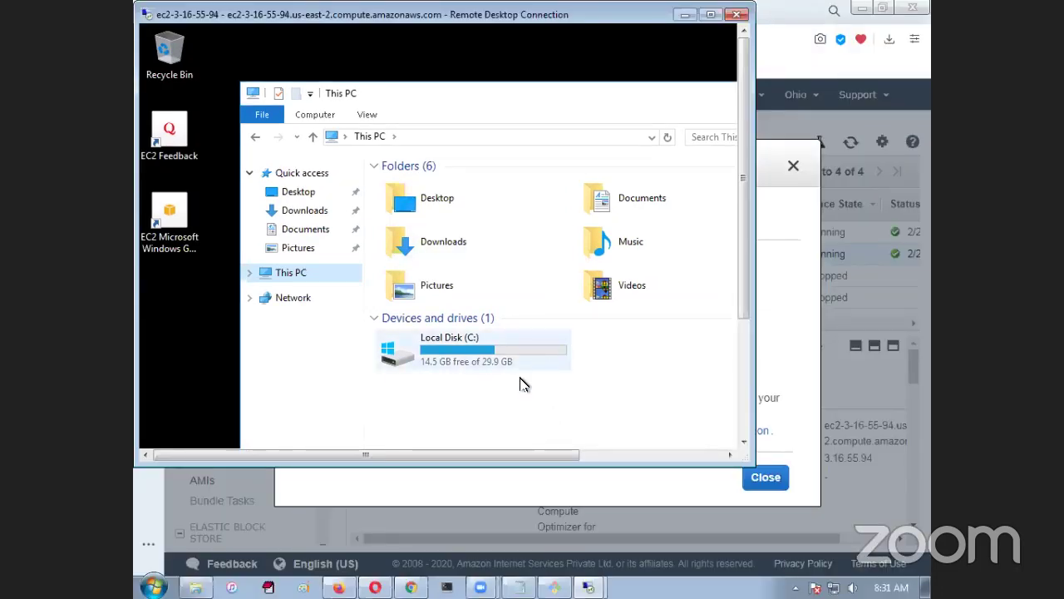
pyautogui.click(404, 481)
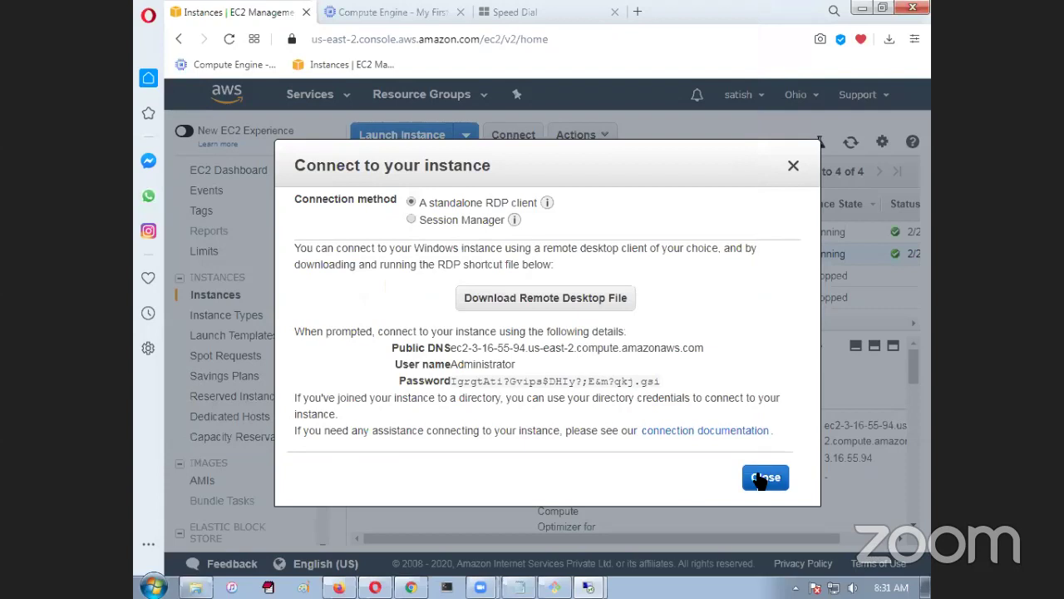
pyautogui.click(794, 166)
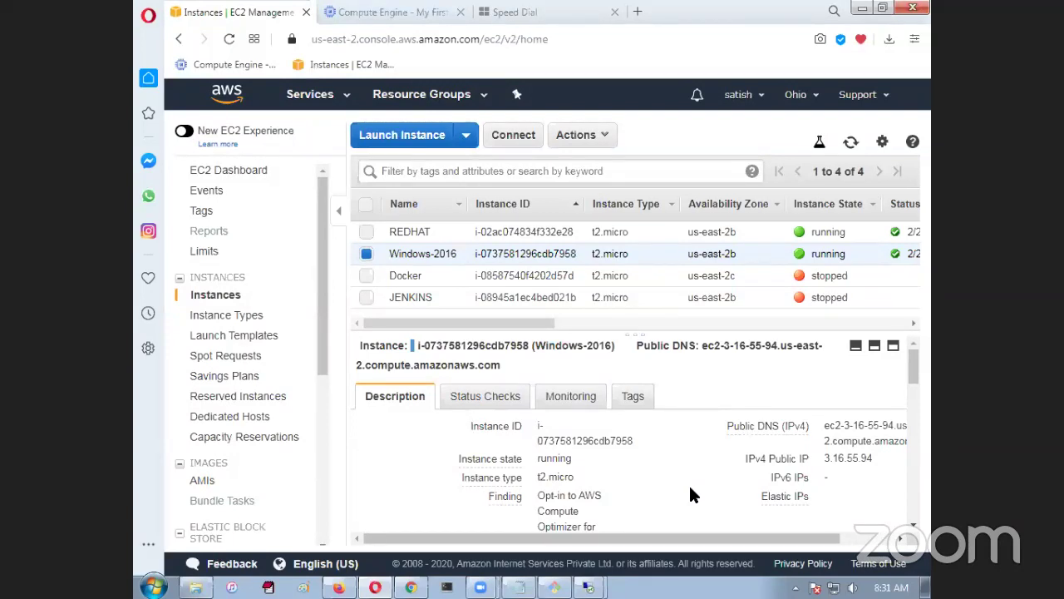
# Switch to Chrome and open the Google Cloud Platform Free Tier page from the "google free tier" search results
pyautogui.hotkey('alt', 'Tab')
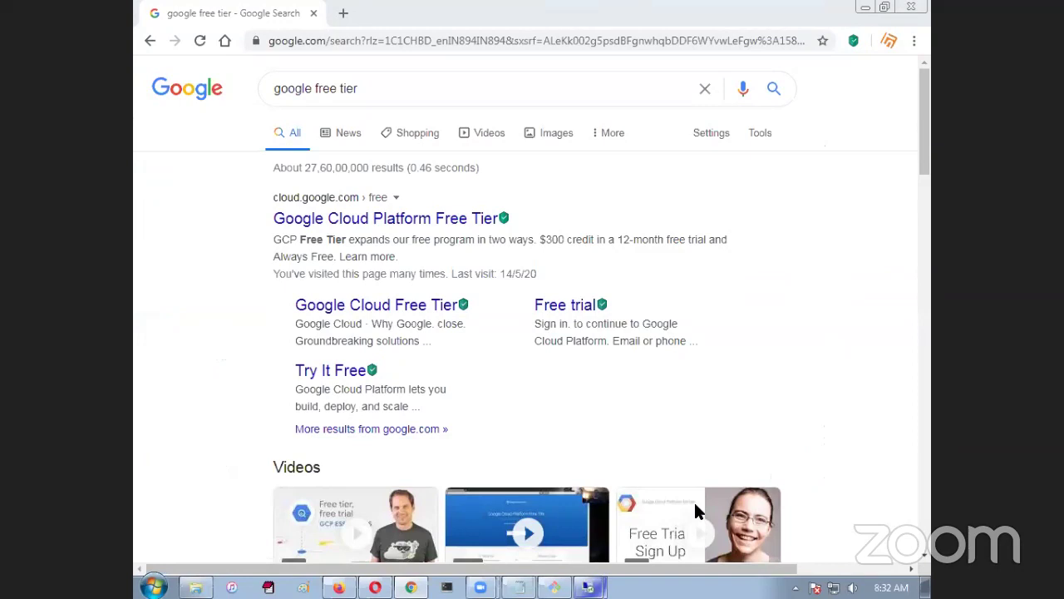
pyautogui.moveTo(363, 92); pyautogui.dragTo(243, 92)
pyautogui.click(216, 207)
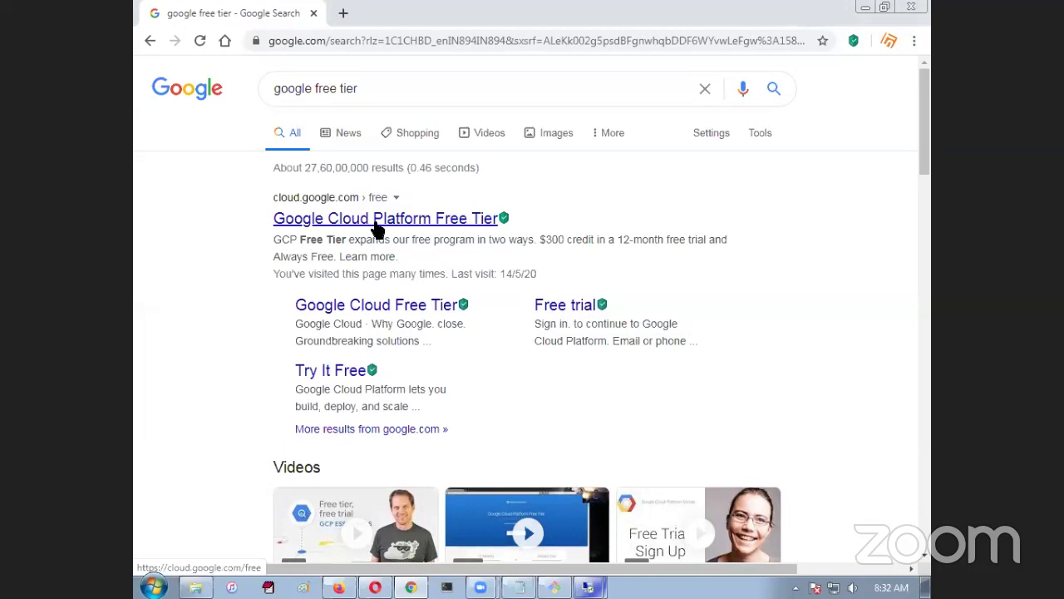
pyautogui.click(375, 221)
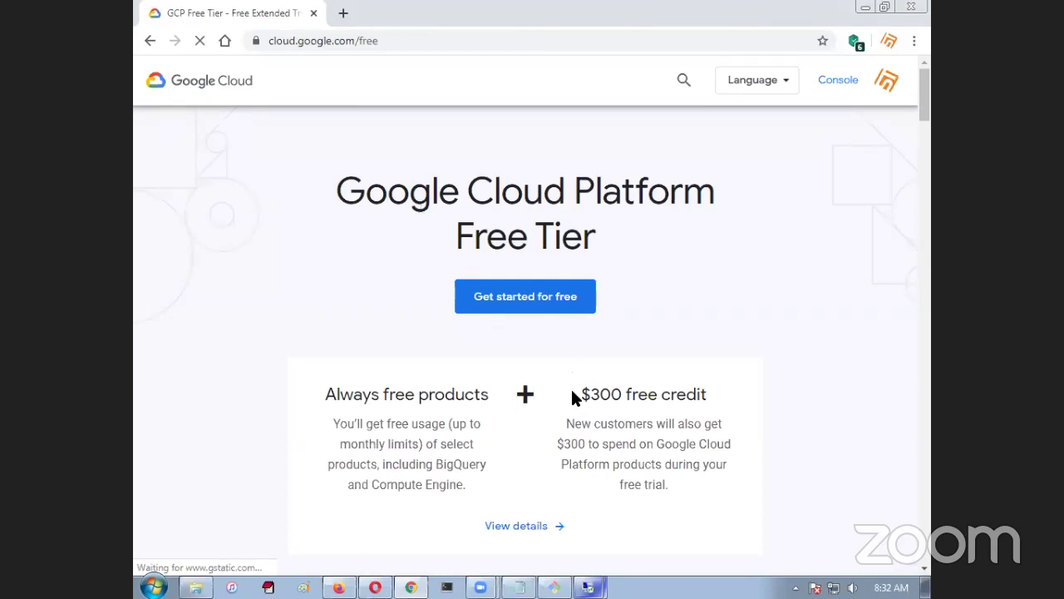
# Highlight the $300 free credit heading and the free trial wording on the Free Tier page
pyautogui.moveTo(574, 397); pyautogui.dragTo(720, 414)
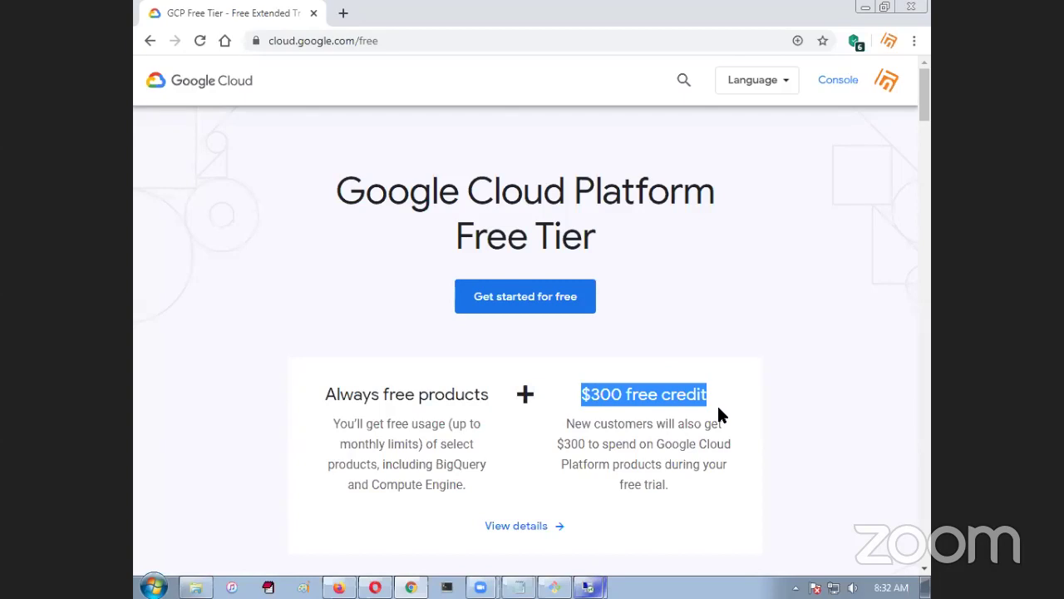
pyautogui.moveTo(620, 491); pyautogui.dragTo(670, 493)
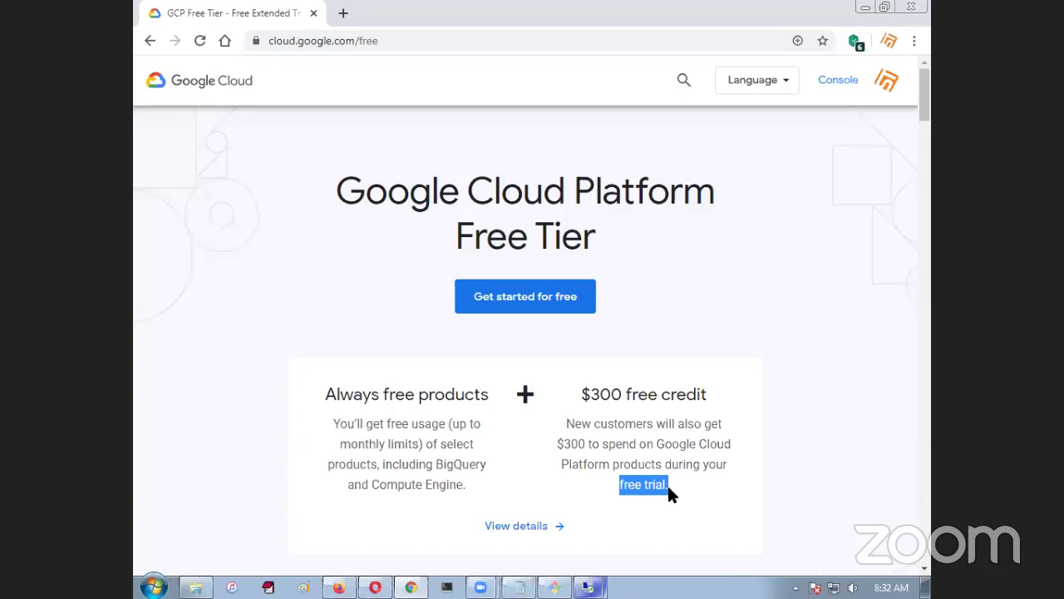
pyautogui.moveTo(580, 394); pyautogui.dragTo(706, 406)
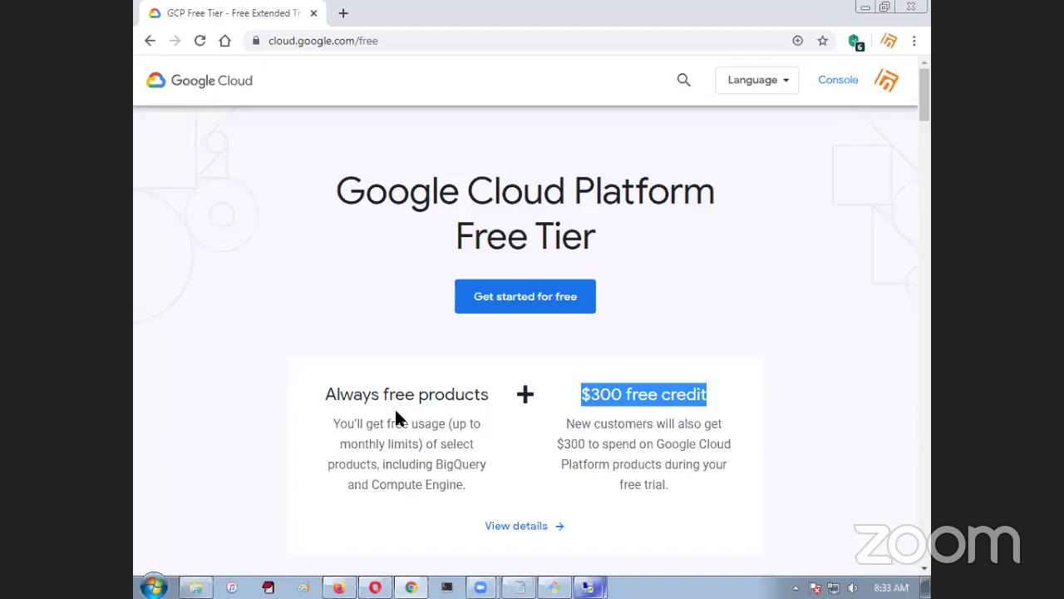
# Switch to the Google Cloud console in Opera and go from VM instances to the project's home dashboard
pyautogui.hotkey('alt', 'Tab')
pyautogui.click(395, 16)
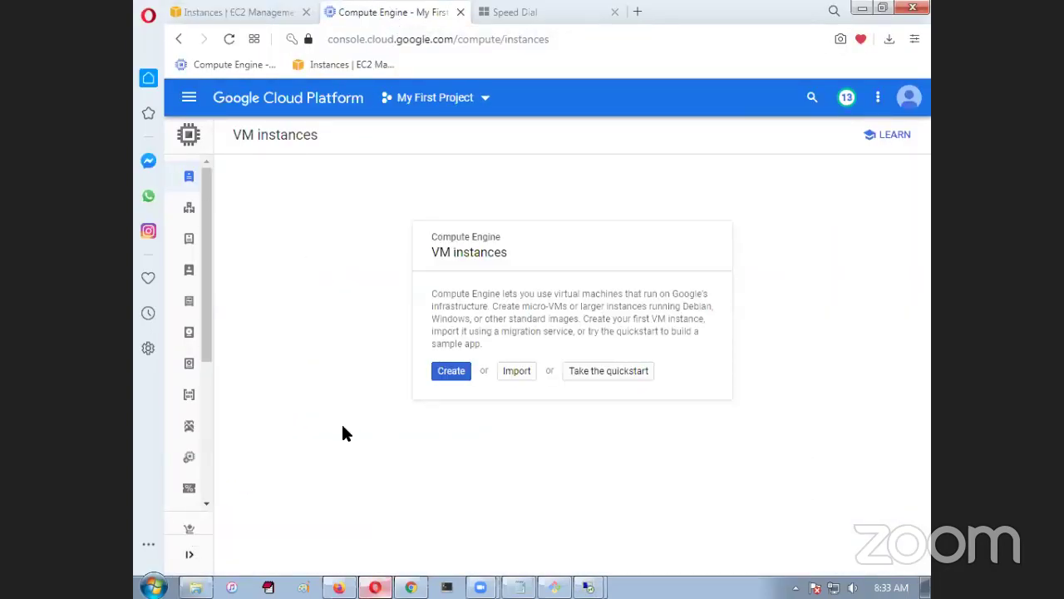
pyautogui.click(188, 98)
pyautogui.moveTo(308, 356)
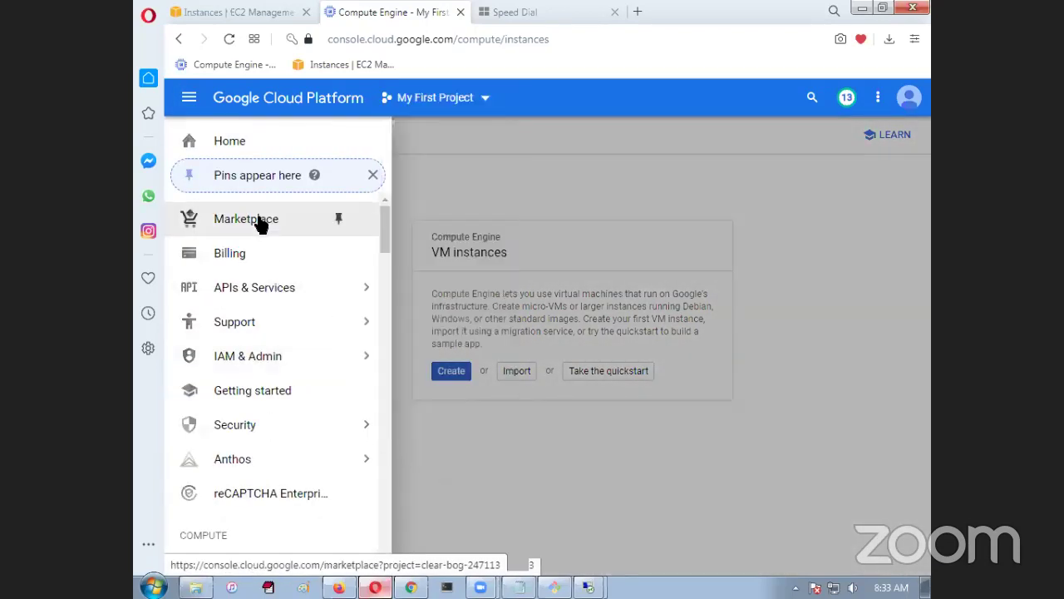
pyautogui.click(476, 436)
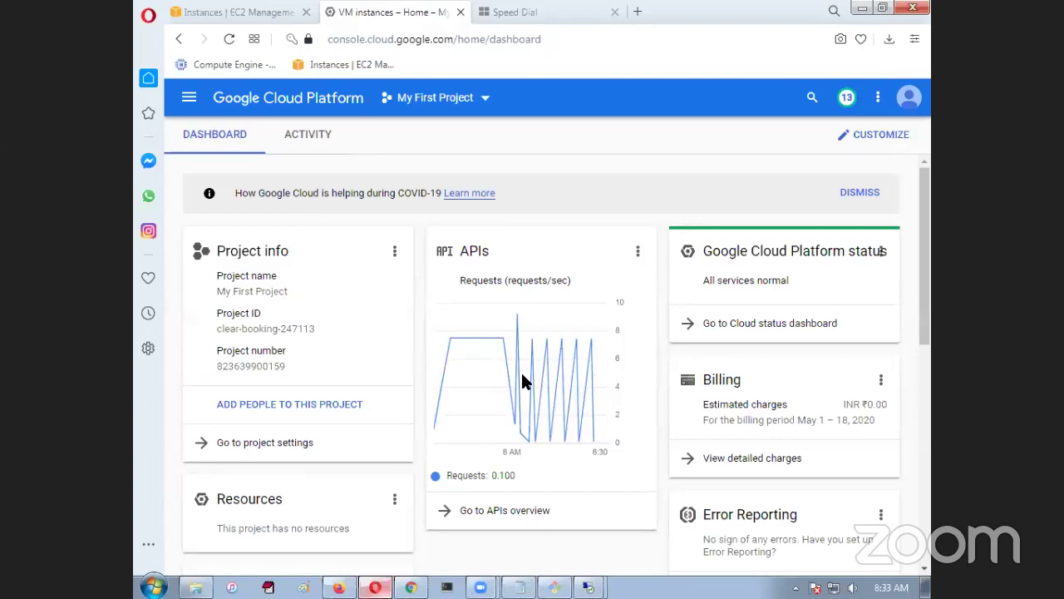
pyautogui.moveTo(522, 376)
# Open the detailed charges from the Billing card and examine the total and forecasted cost for May 2020
pyautogui.moveTo(891, 414); pyautogui.dragTo(867, 404)
pyautogui.click(860, 467)
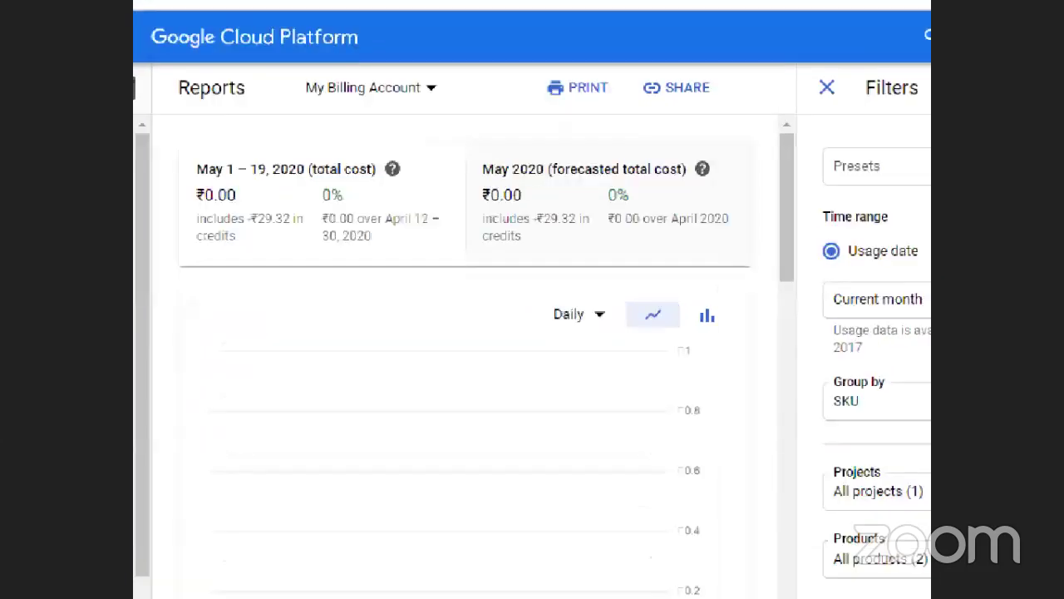
pyautogui.moveTo(468, 149)
pyautogui.mouseDown()
pyautogui.moveTo(600, 242)
pyautogui.moveTo(673, 248)
pyautogui.mouseUp()
pyautogui.moveTo(152, 135)
pyautogui.mouseDown()
pyautogui.moveTo(368, 240)
pyautogui.moveTo(435, 242)
pyautogui.moveTo(441, 257)
pyautogui.mouseUp()
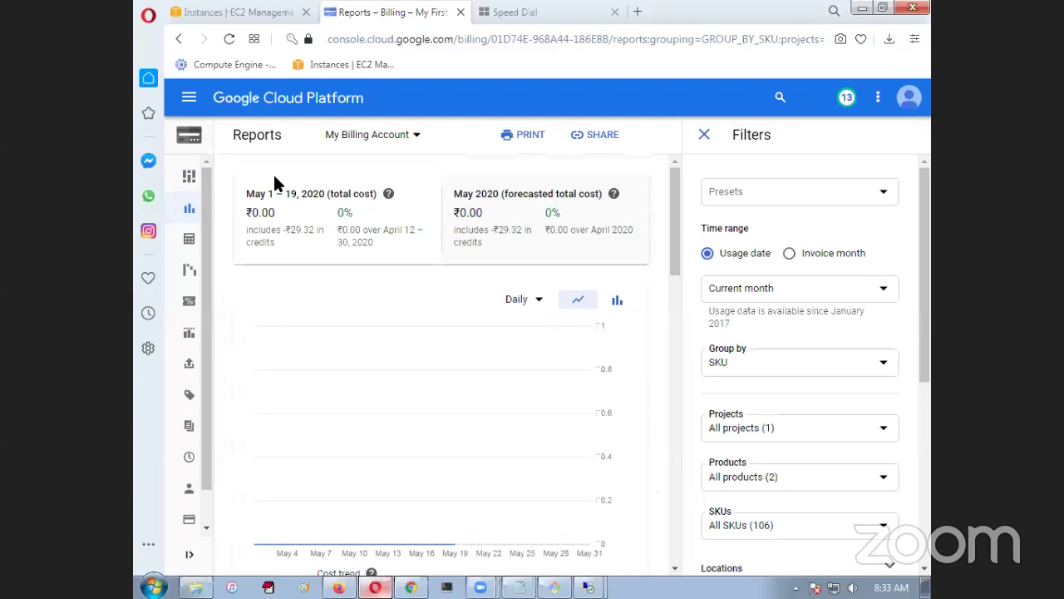
# Return from the billing reports to the home dashboard of My First Project and dismiss the navigation menu
pyautogui.moveTo(199, 140)
pyautogui.click(189, 98)
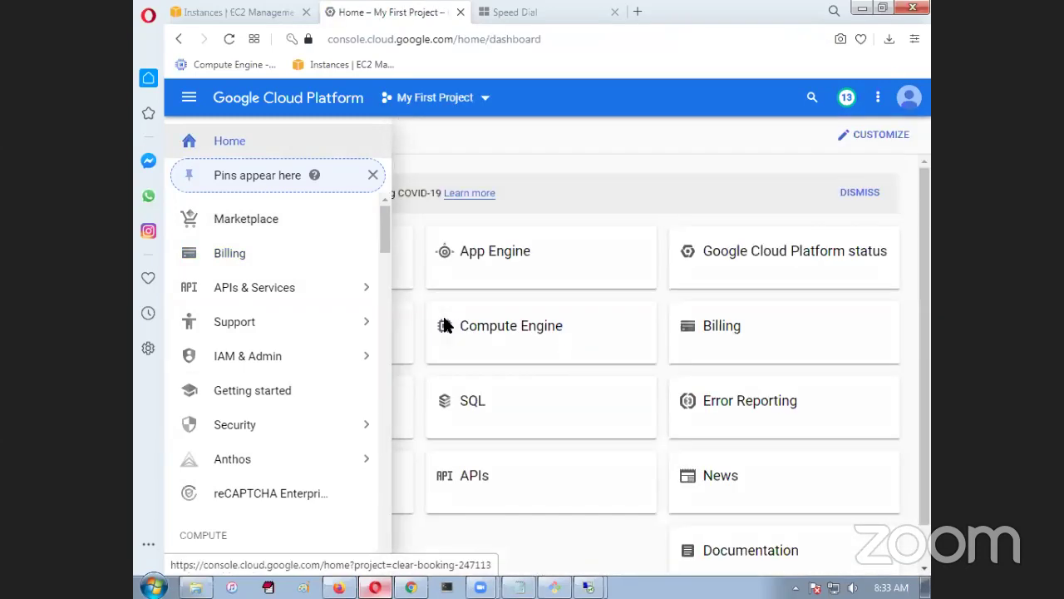
pyautogui.click(442, 314)
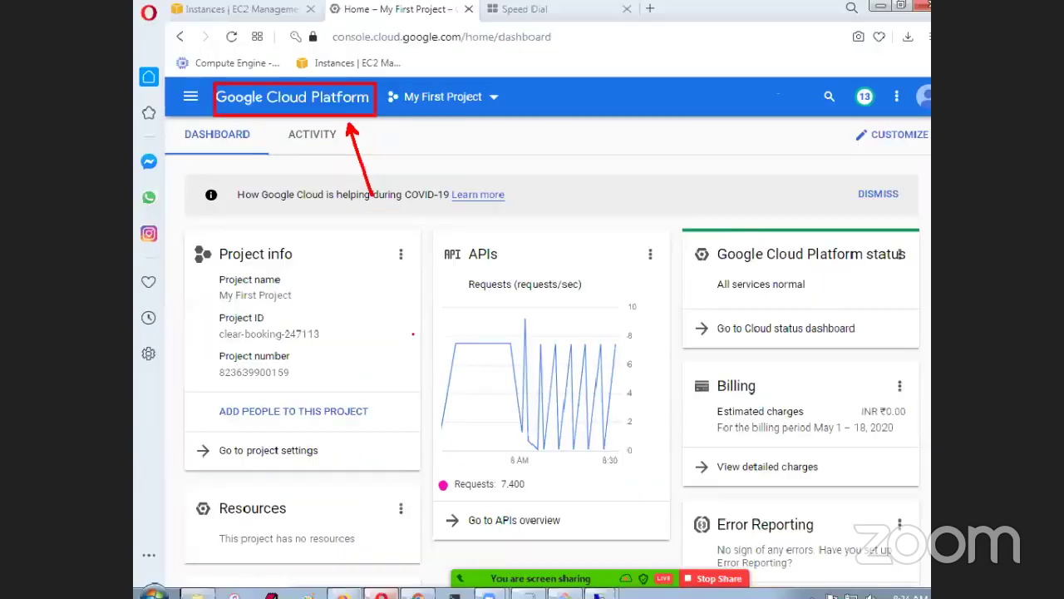
# Switch to the AWS console and open the EC2 dashboard from the Compute services
pyautogui.click(229, 12)
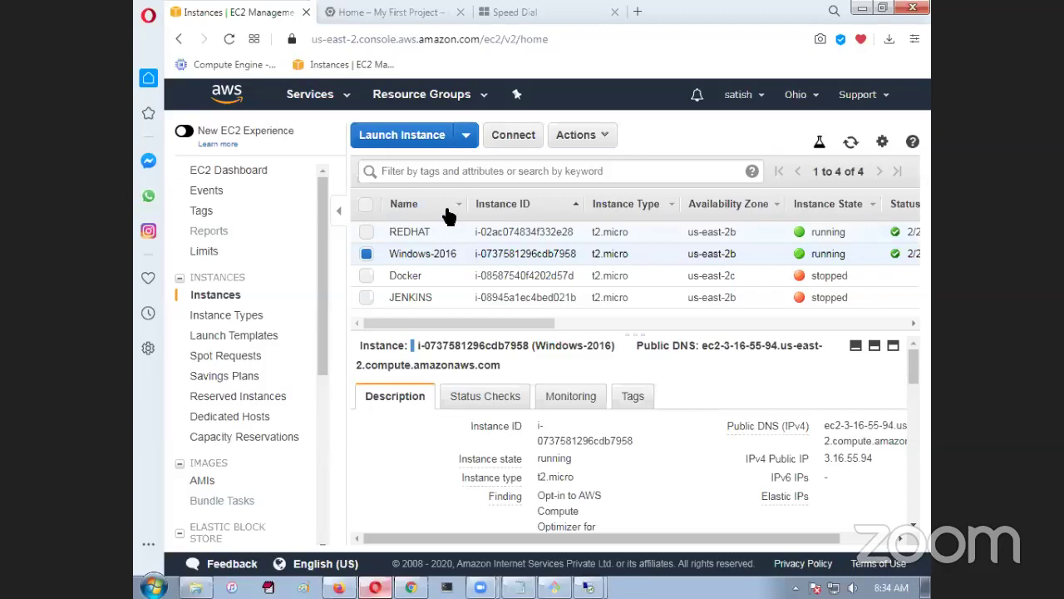
pyautogui.click(310, 95)
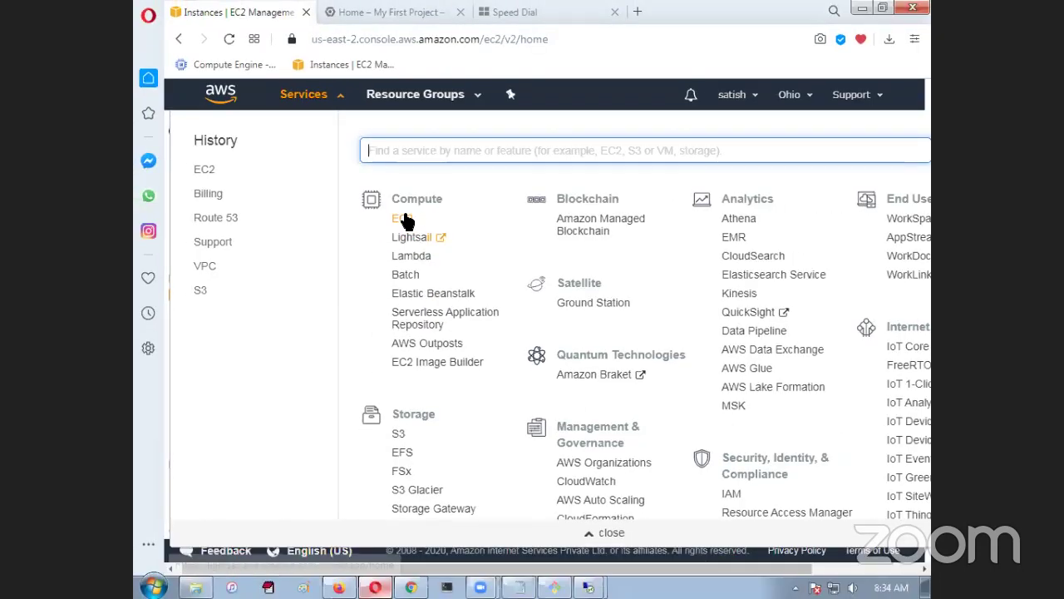
pyautogui.click(401, 220)
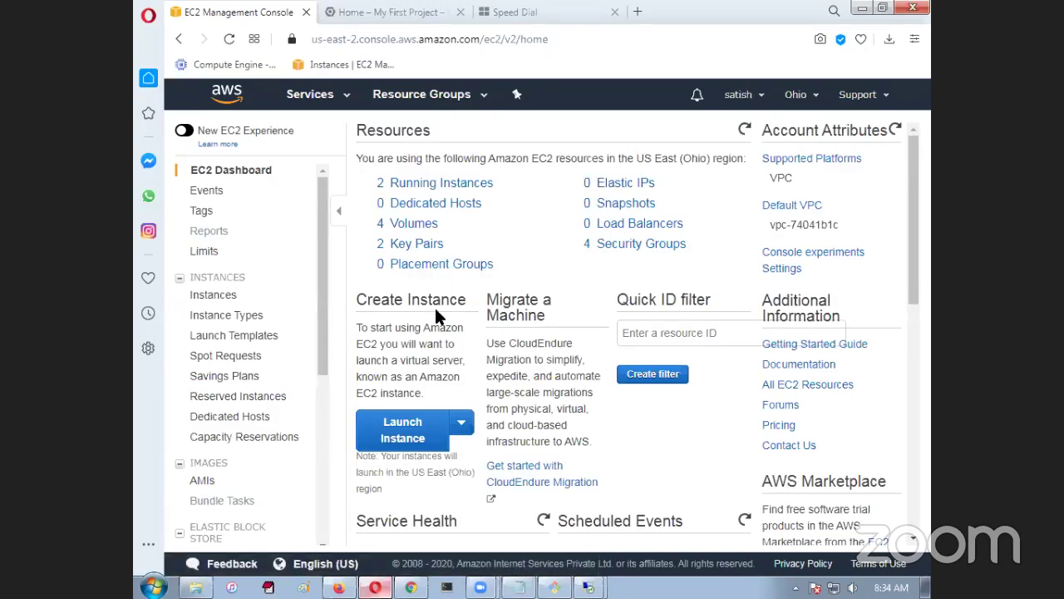
# Examine the AWS account options and the list of available regions, keeping Ohio selected
pyautogui.click(742, 96)
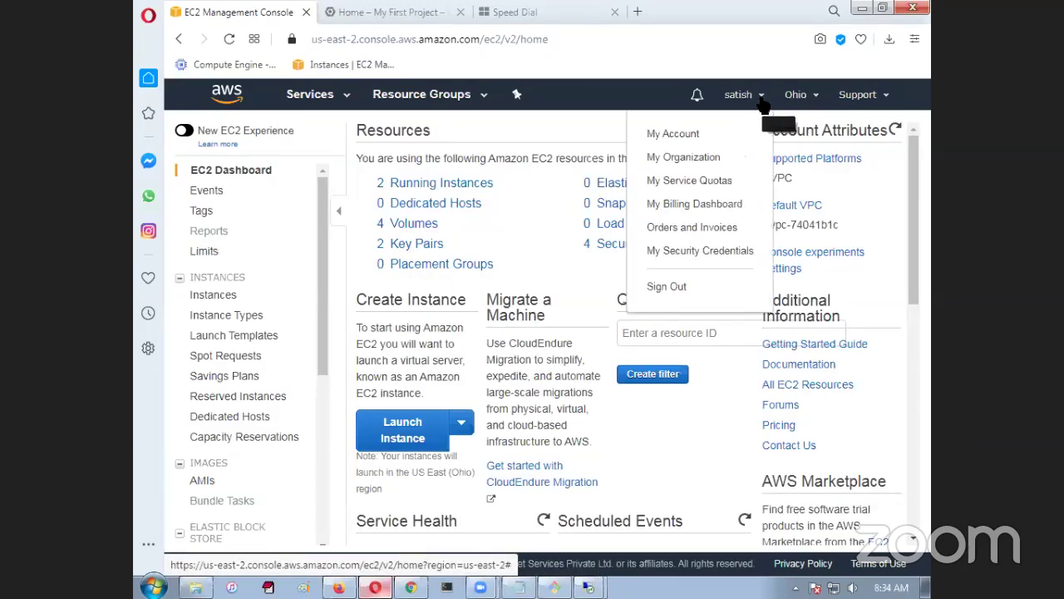
pyautogui.click(603, 126)
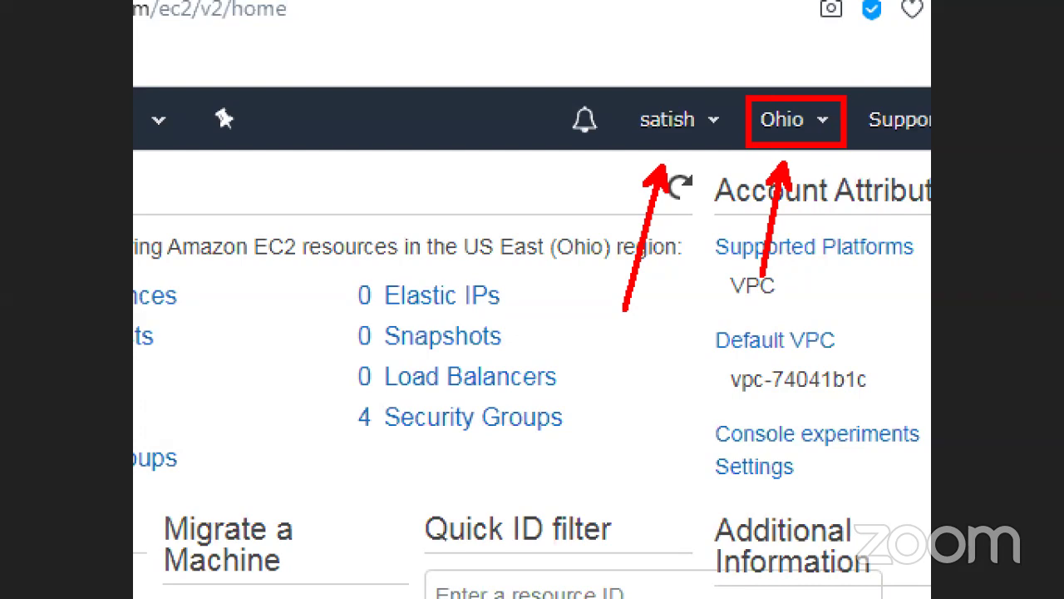
pyautogui.click(808, 129)
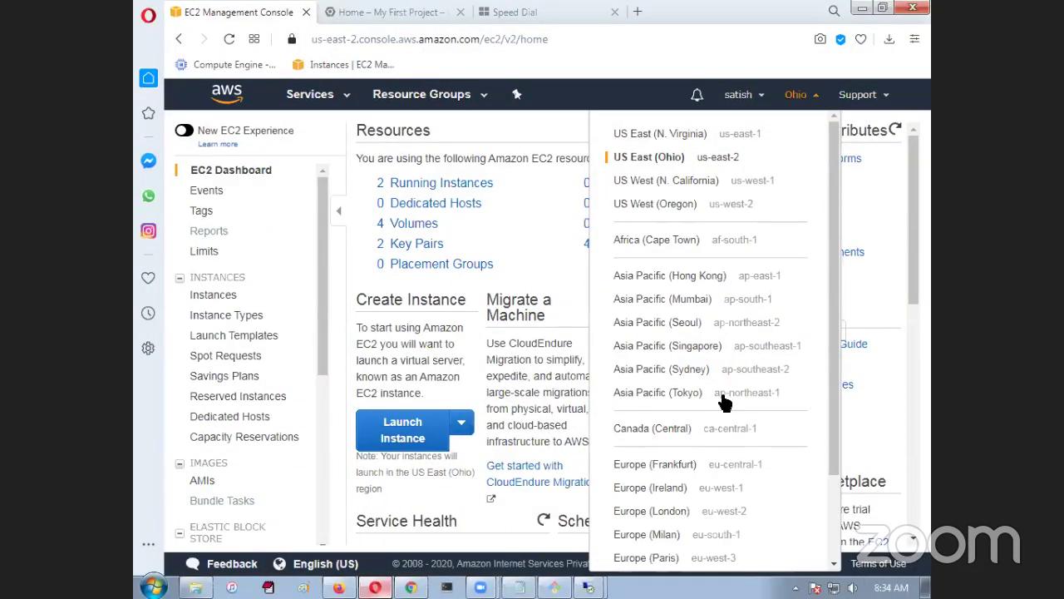
pyautogui.scroll(-2, 732, 399)
pyautogui.scroll(2, 736, 399)
pyautogui.click(554, 133)
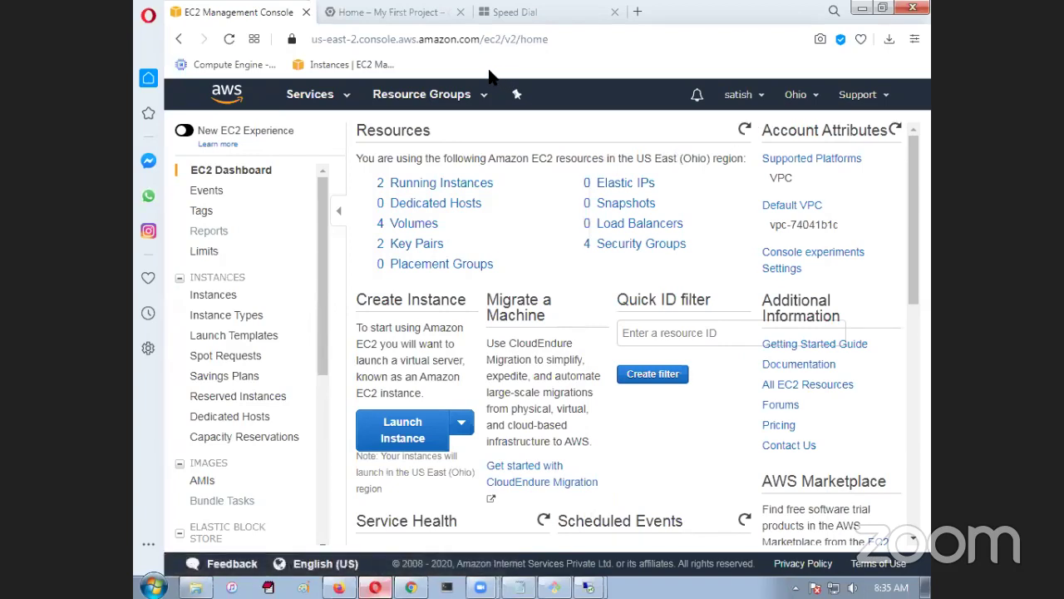
# Switch to the Google Cloud console, open the Compute Engine VM instances page and start creating an instance
pyautogui.click(391, 13)
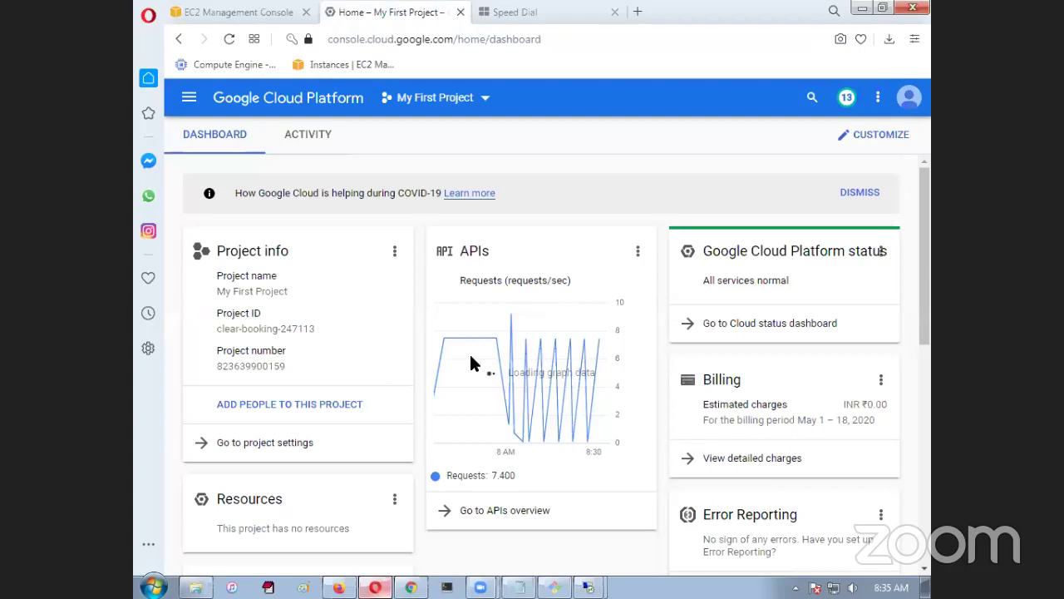
pyautogui.click(252, 12)
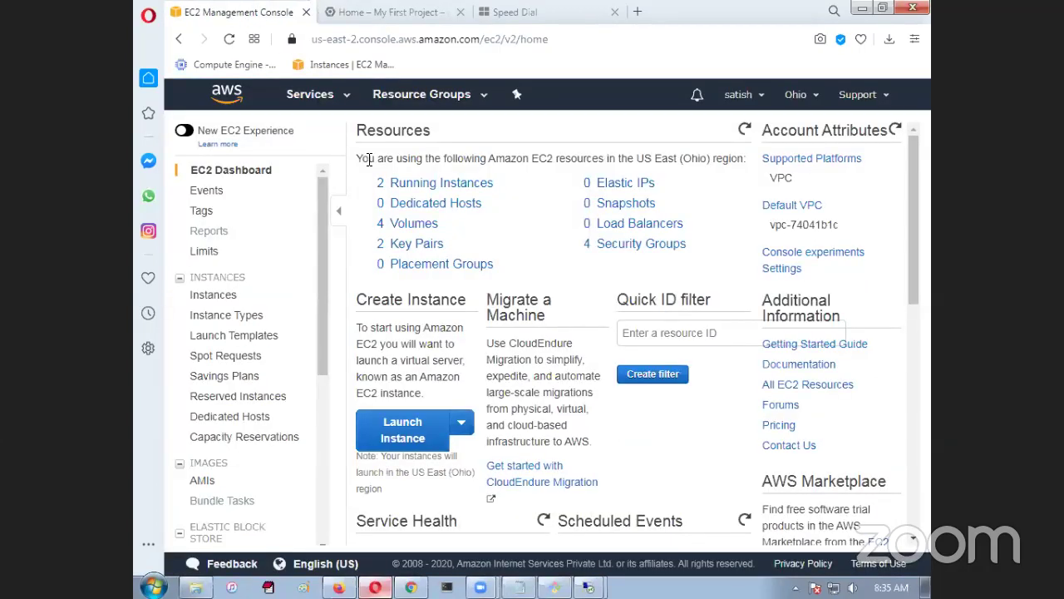
pyautogui.click(385, 18)
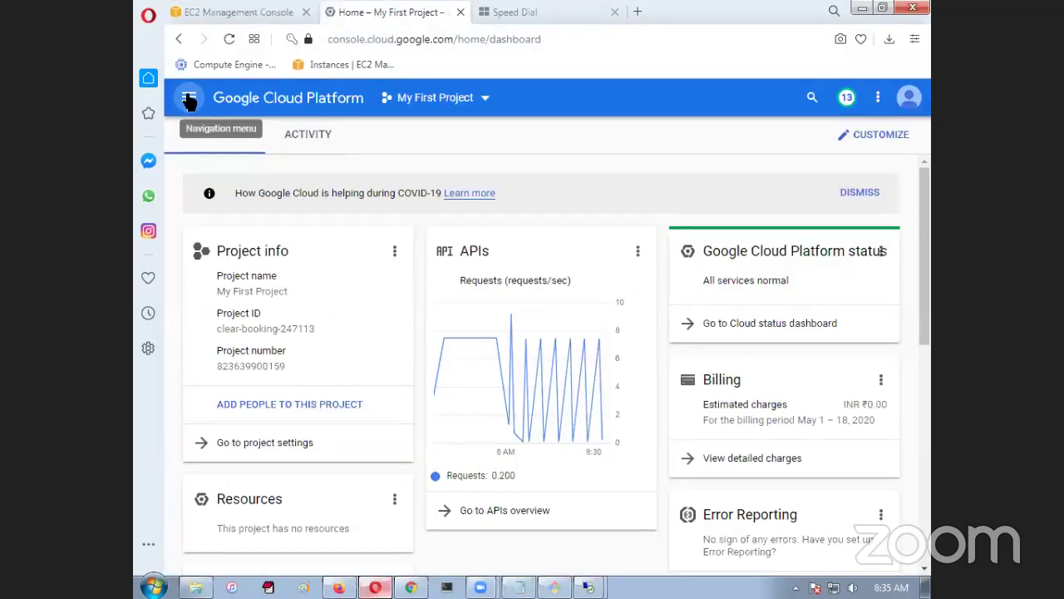
pyautogui.click(189, 98)
pyautogui.scroll(-5, 268, 366)
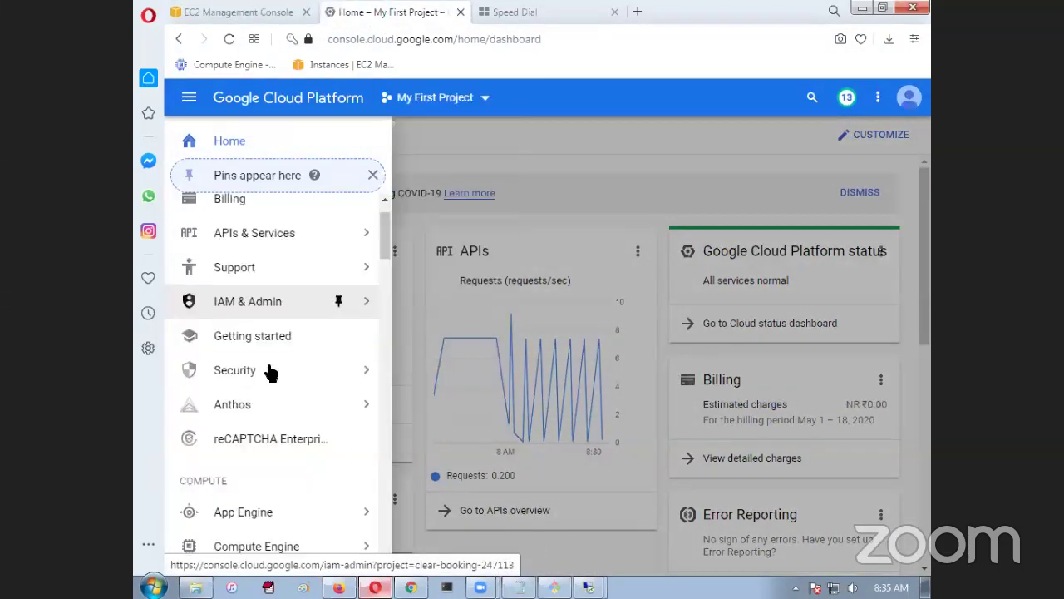
pyautogui.moveTo(268, 386)
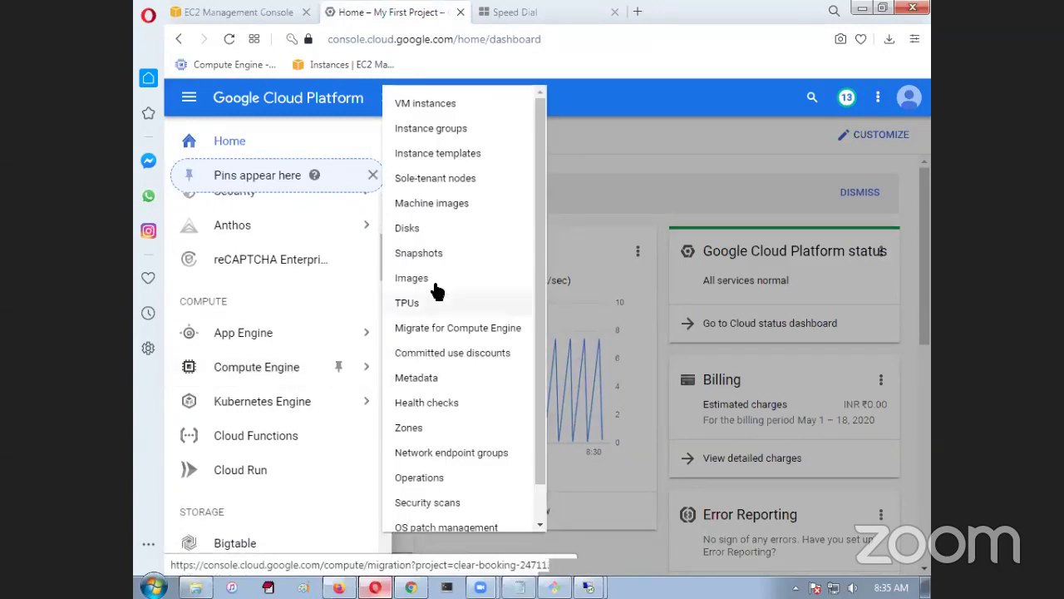
pyautogui.click(436, 107)
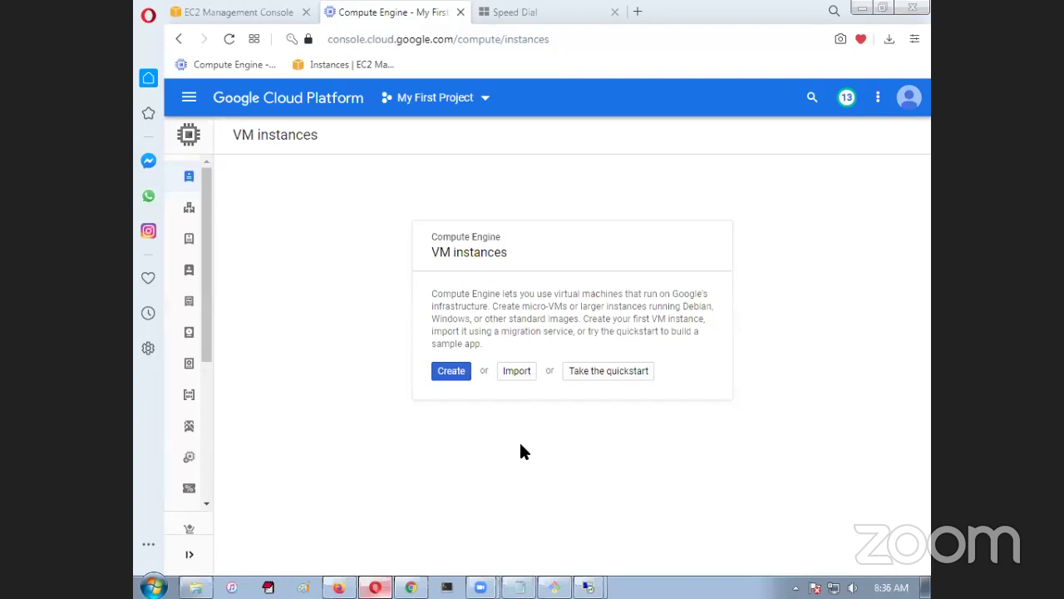
pyautogui.click(448, 376)
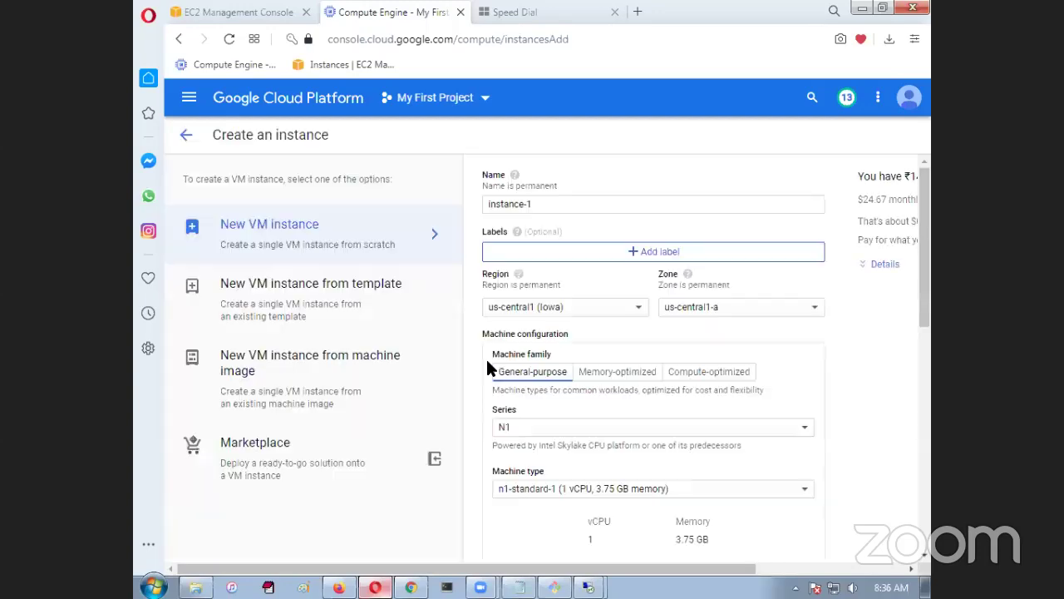
# Start the launch instance wizard from the AWS EC2 dashboard and return to the Google Cloud instance form
pyautogui.click(241, 11)
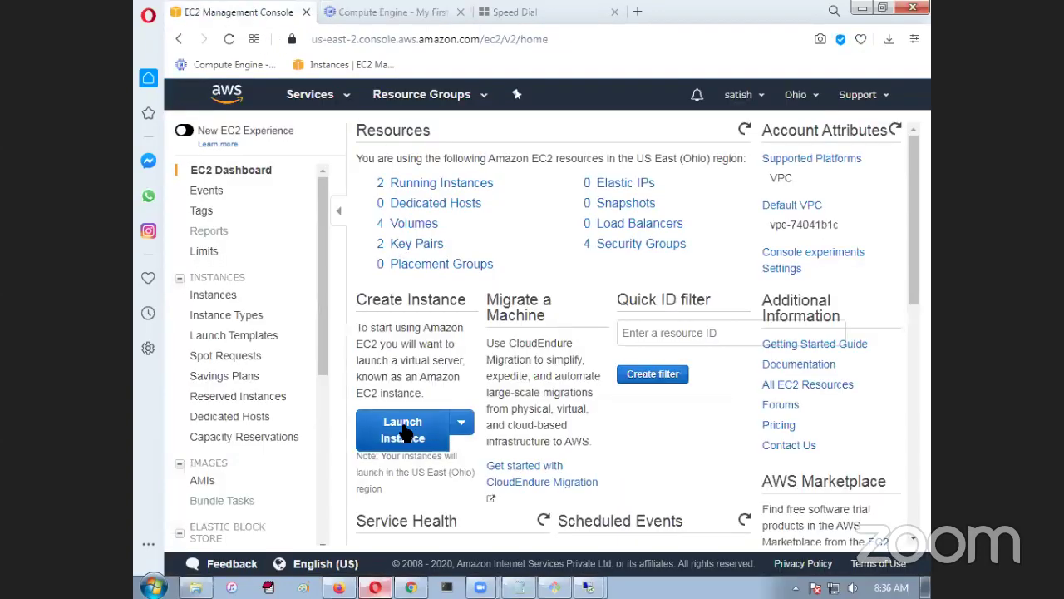
pyautogui.click(404, 439)
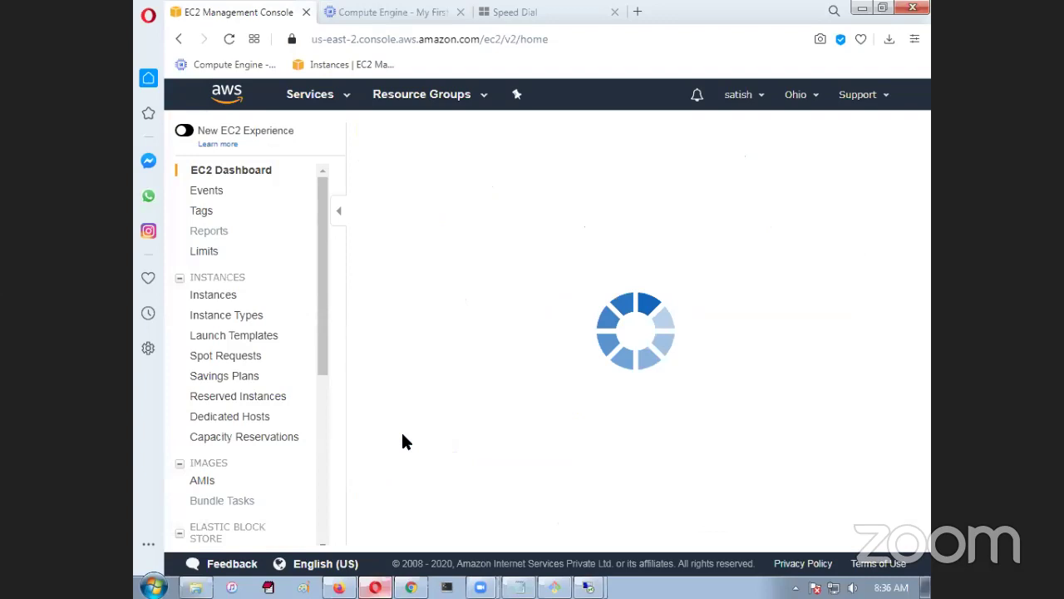
pyautogui.hotkey('ctrl', 'Tab')
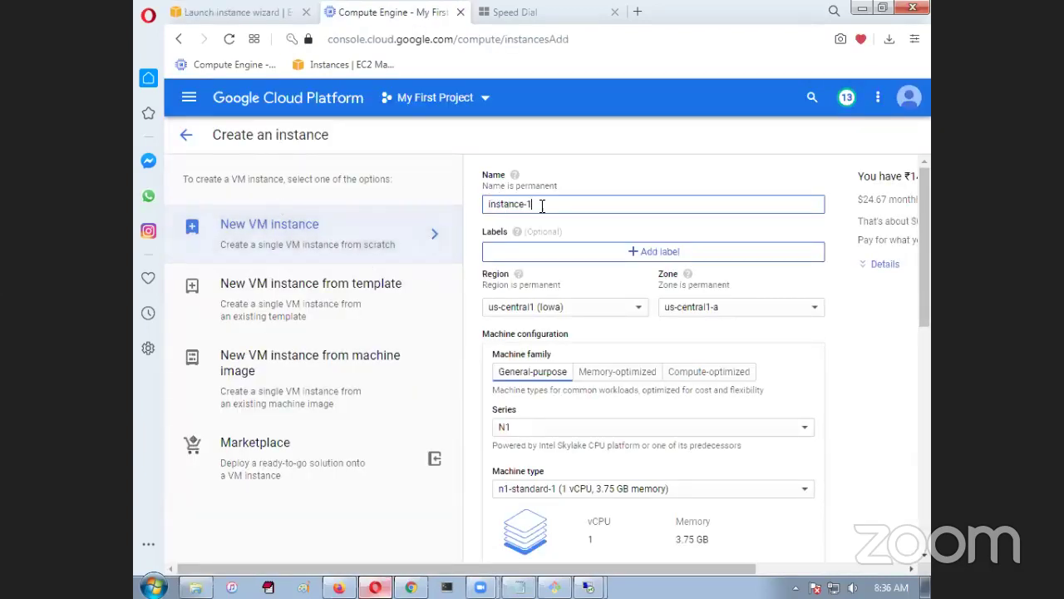
# Name the new Google Cloud VM instance centos
pyautogui.moveTo(536, 206); pyautogui.dragTo(491, 204)
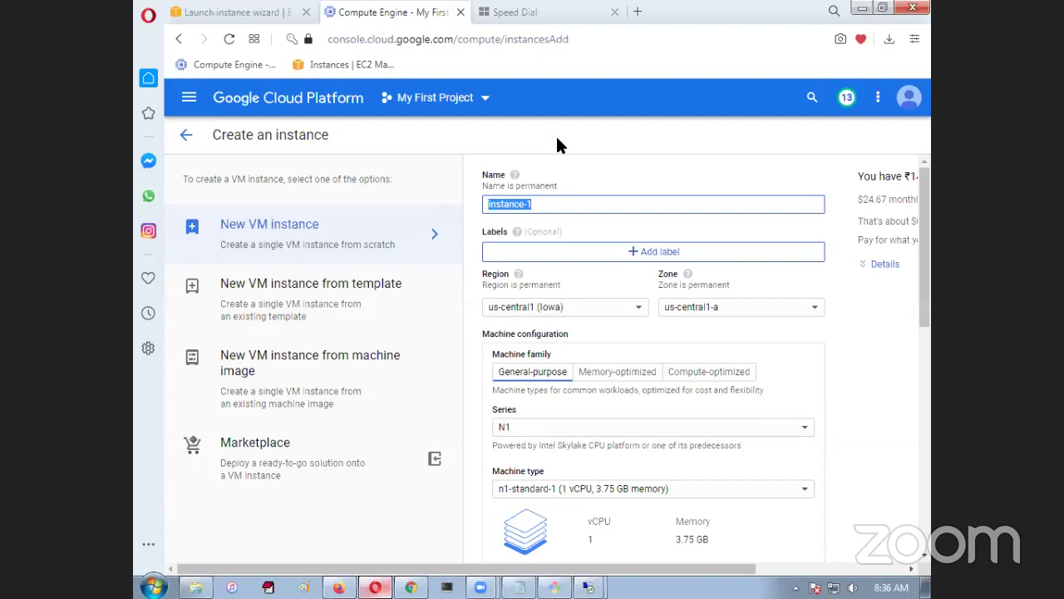
pyautogui.write('centos')
pyautogui.moveTo(517, 202); pyautogui.dragTo(484, 205)
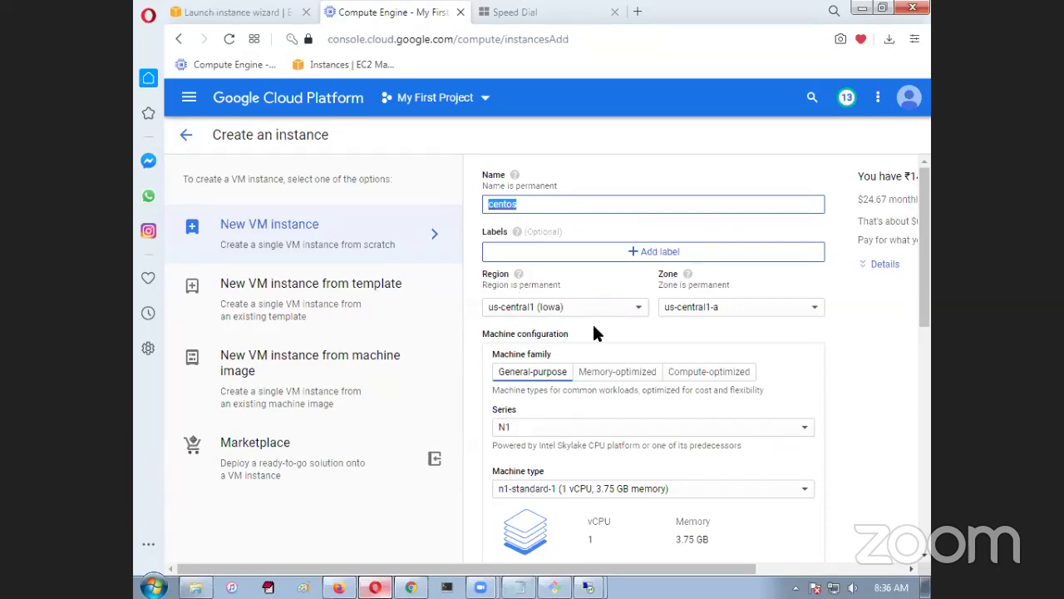
# Compare the AWS region list with the region and zone choices in the Google Cloud instance form
pyautogui.click(249, 12)
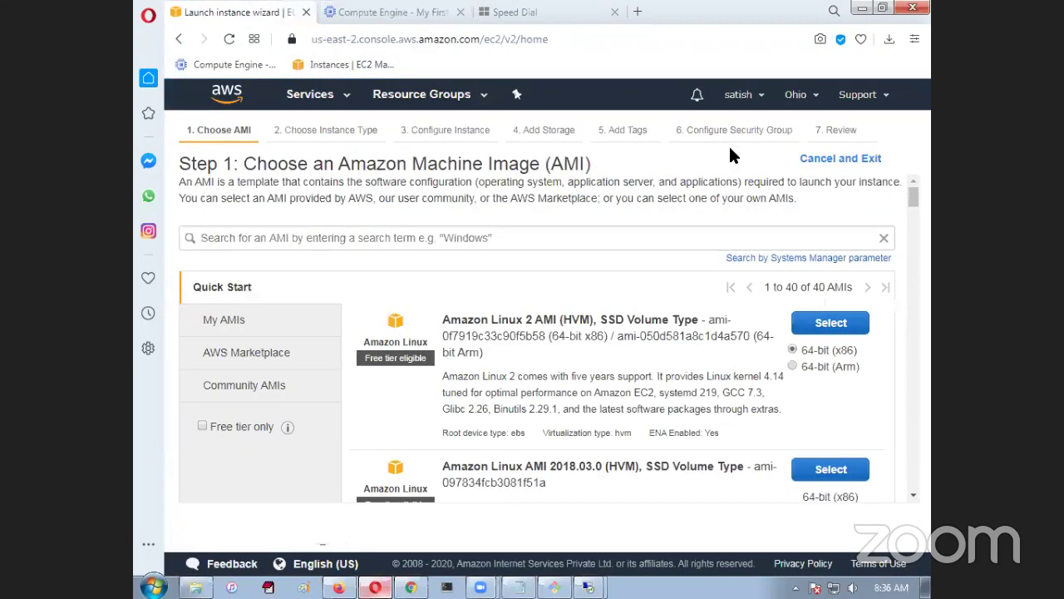
pyautogui.click(795, 96)
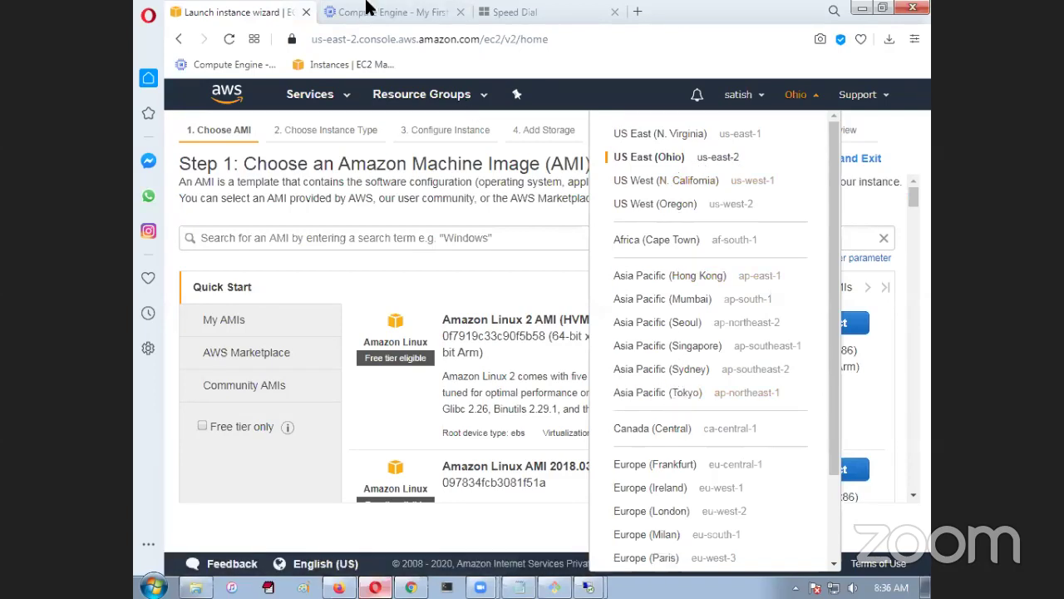
pyautogui.click(366, 9)
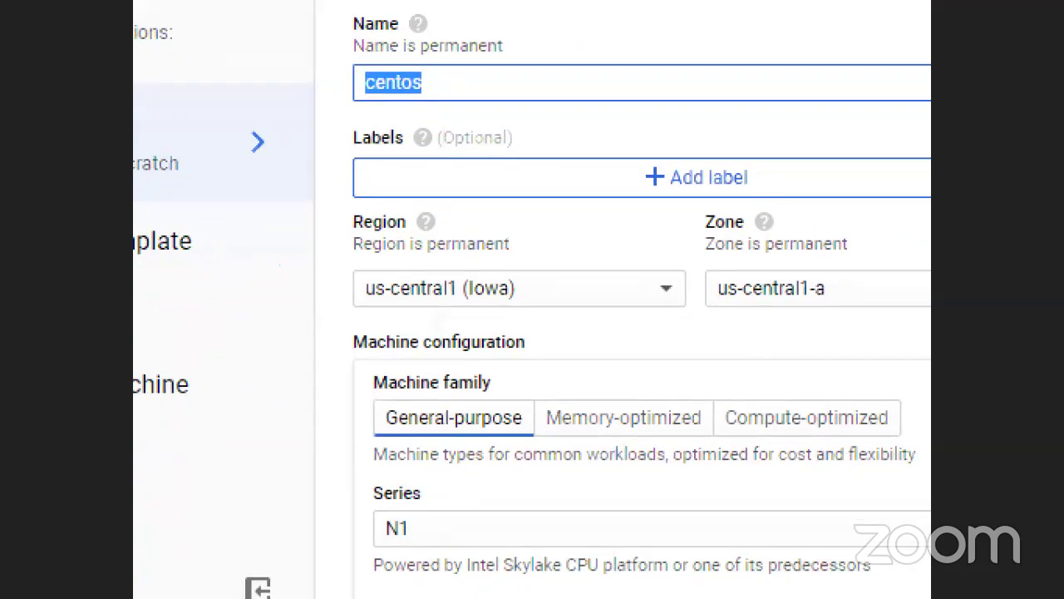
pyautogui.moveTo(670, 324); pyautogui.dragTo(806, 254)
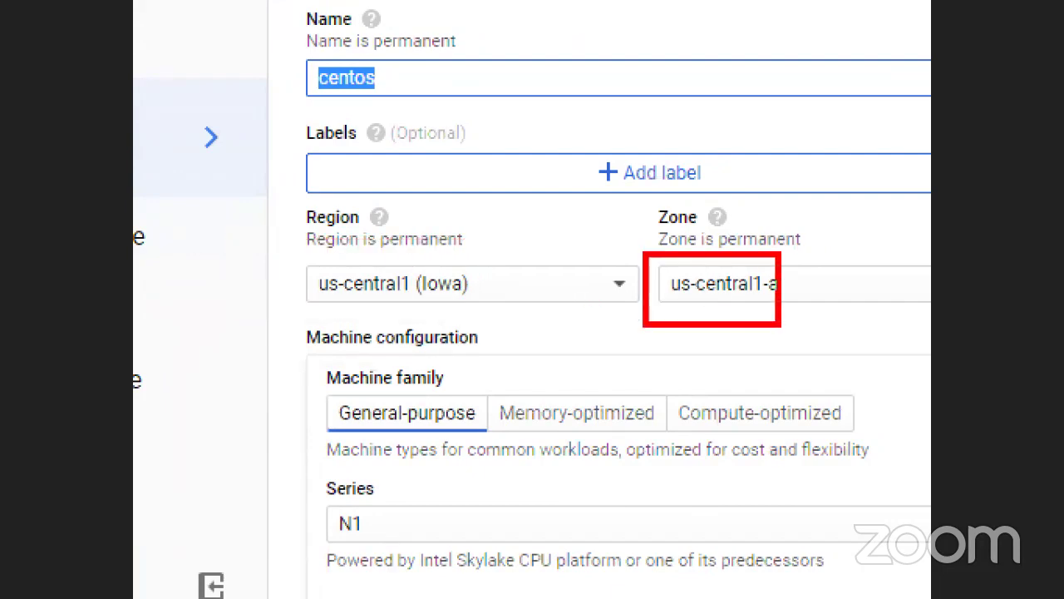
pyautogui.moveTo(769, 112); pyautogui.dragTo(716, 249)
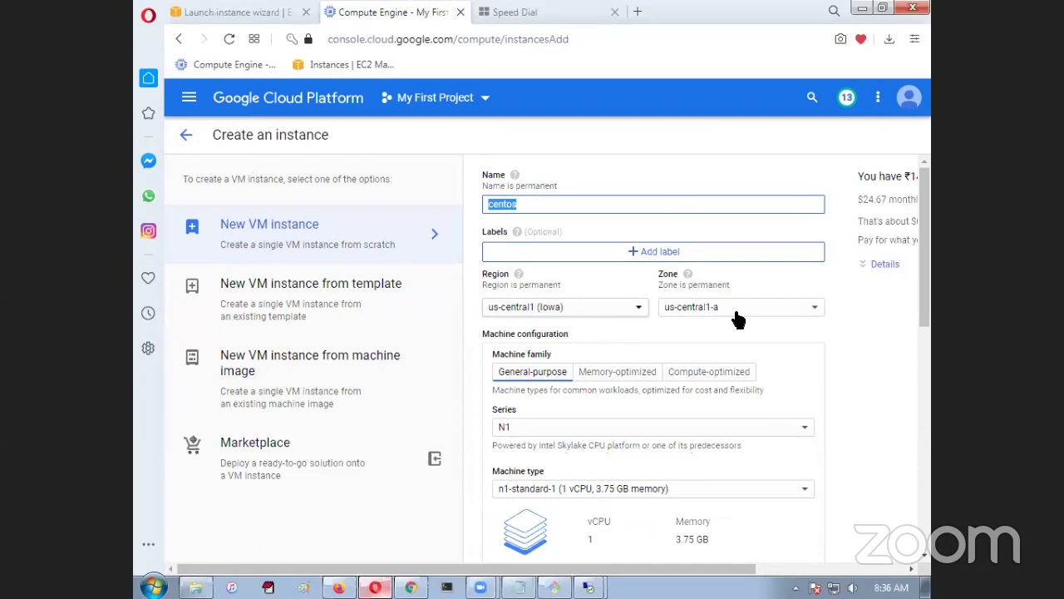
pyautogui.press('space')
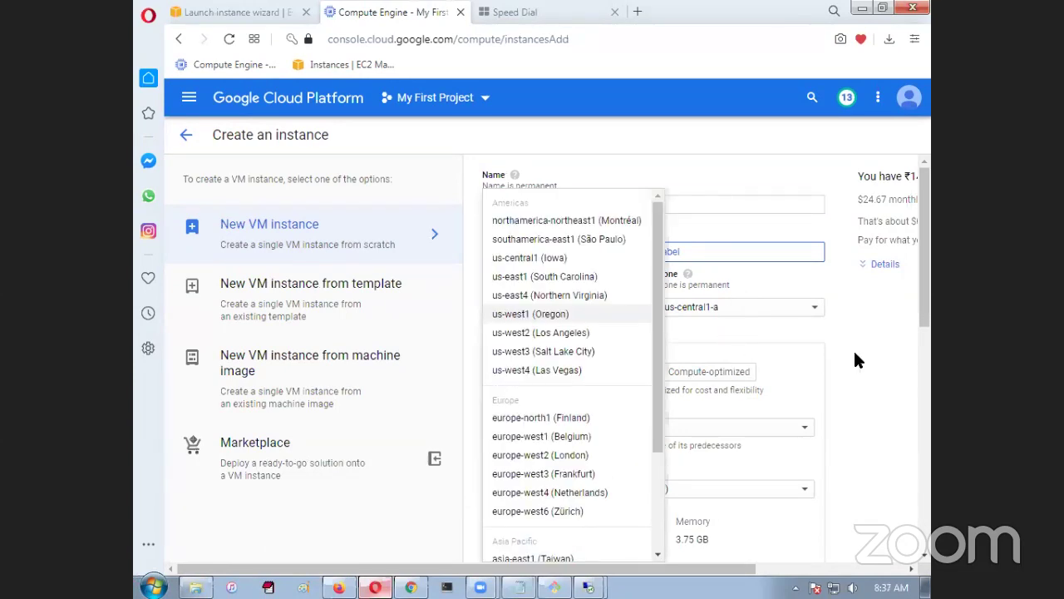
pyautogui.press('Escape')
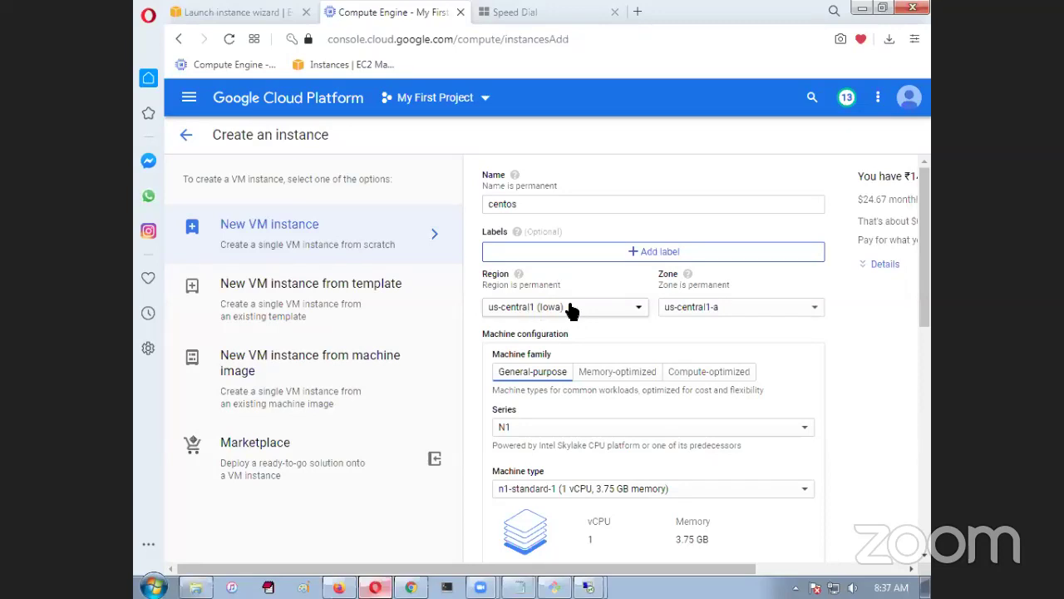
# Choose the 64-bit (x86) Amazon Linux 2 AMI in the AWS wizard and compare its instance types with Google Cloud's machine configuration
pyautogui.scroll(-2, 712, 324)
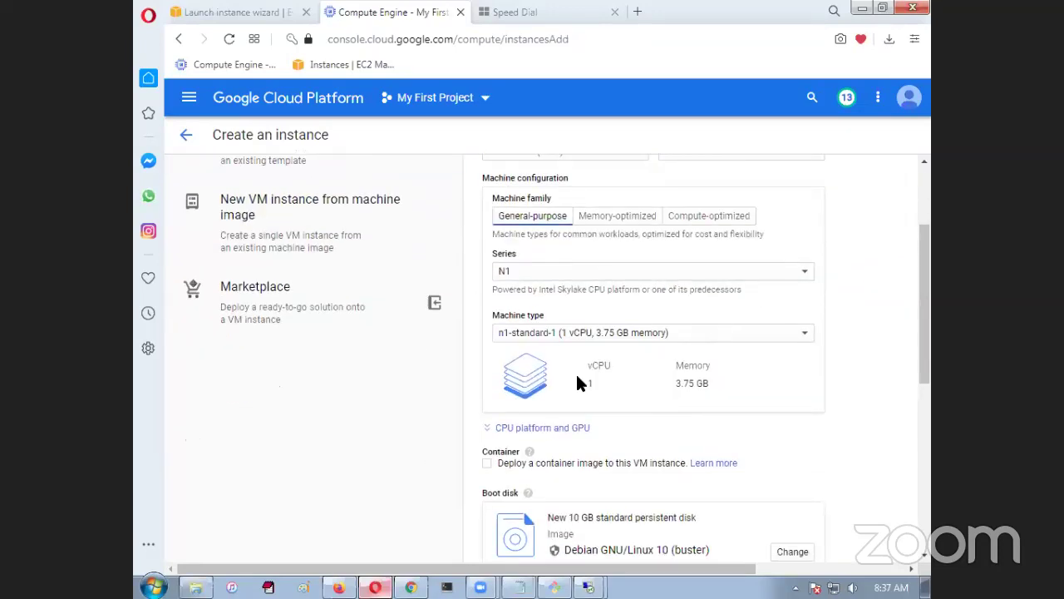
pyautogui.click(261, 17)
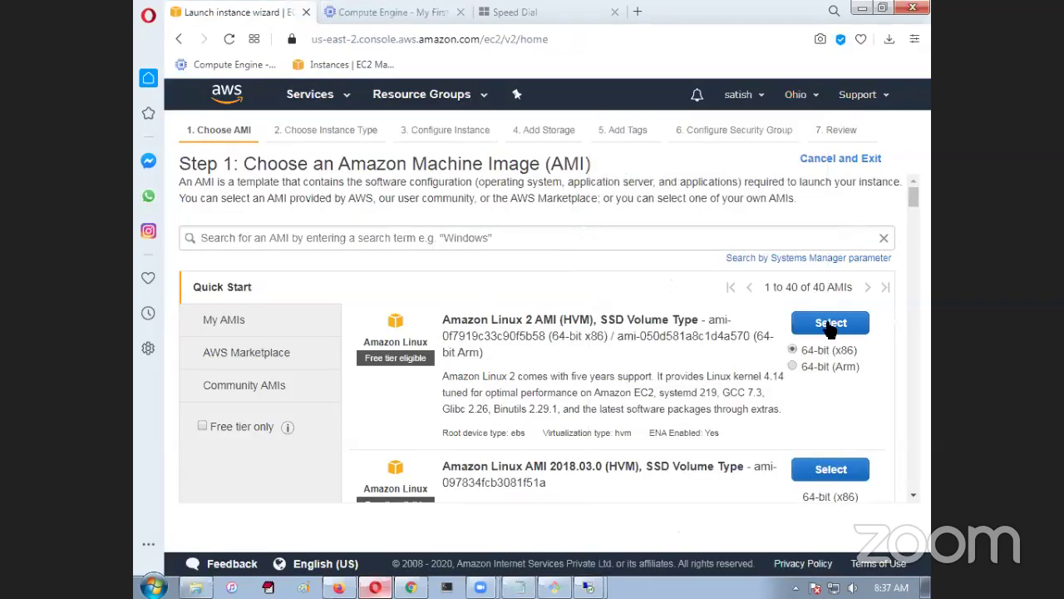
pyautogui.click(830, 323)
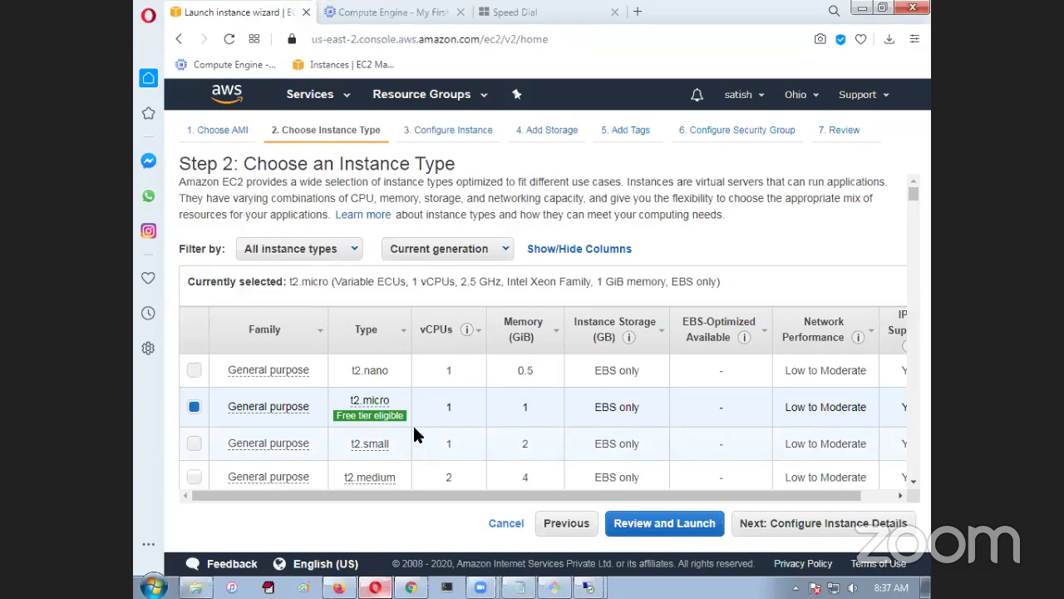
pyautogui.scroll(-2, 414, 432)
pyautogui.scroll(1, 414, 433)
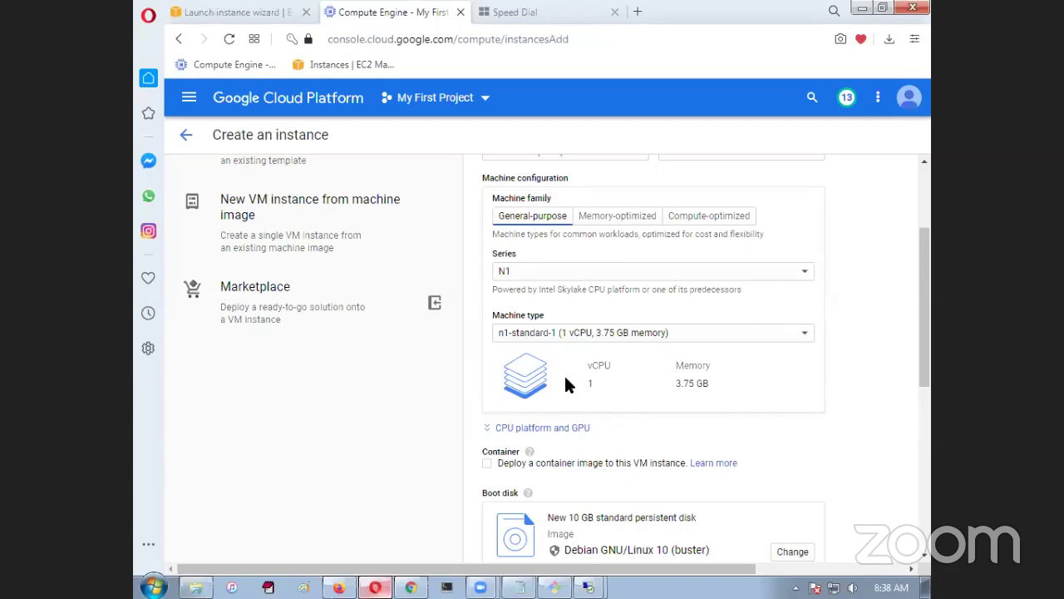
# Try the t2.large instance type in the AWS launch wizard and reselect the free tier eligible t2.micro
pyautogui.click(233, 10)
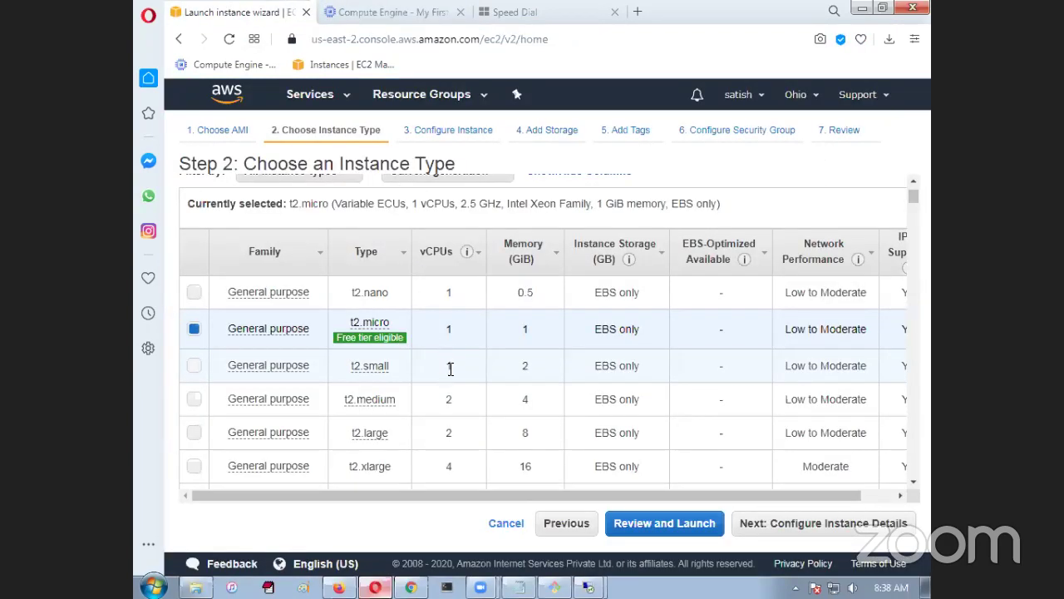
pyautogui.moveTo(344, 433); pyautogui.dragTo(536, 443)
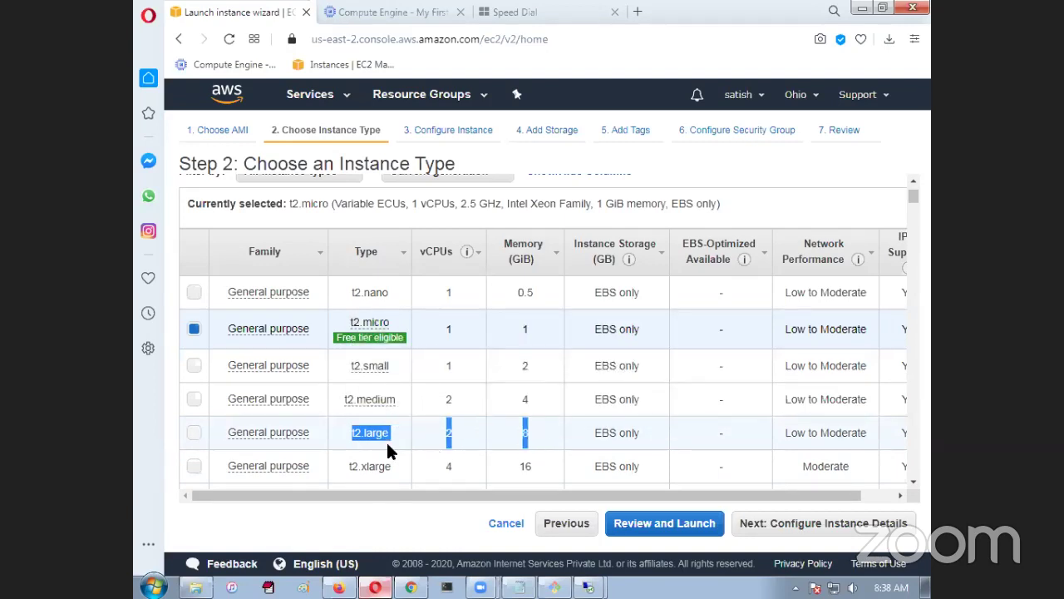
pyautogui.click(389, 444)
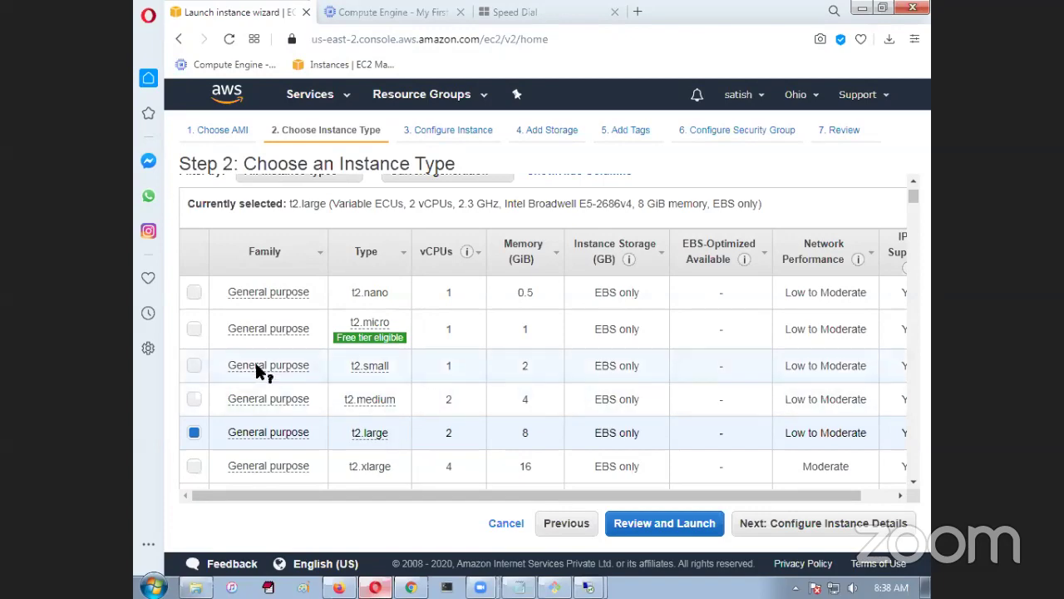
pyautogui.click(202, 356)
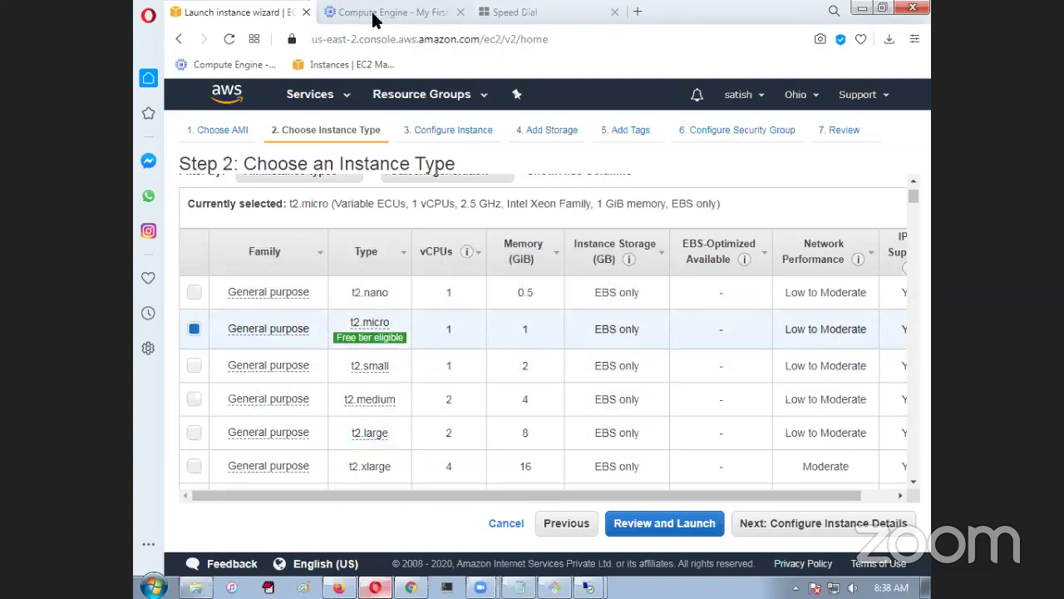
# Try the n1-standard-2 machine type for the Google Cloud instance and switch back to n1-standard-1
pyautogui.click(374, 14)
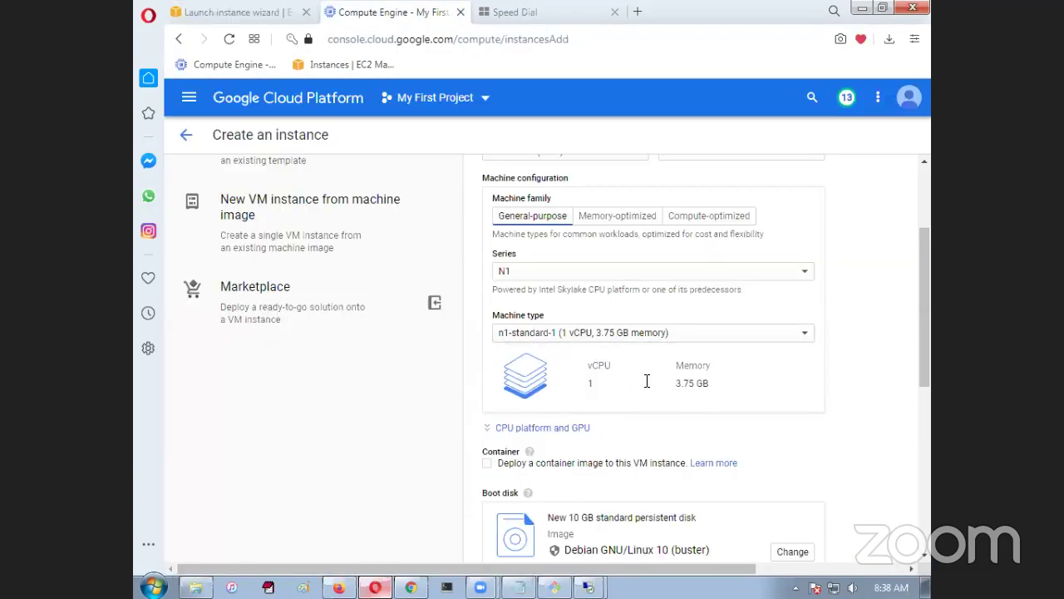
pyautogui.click(659, 336)
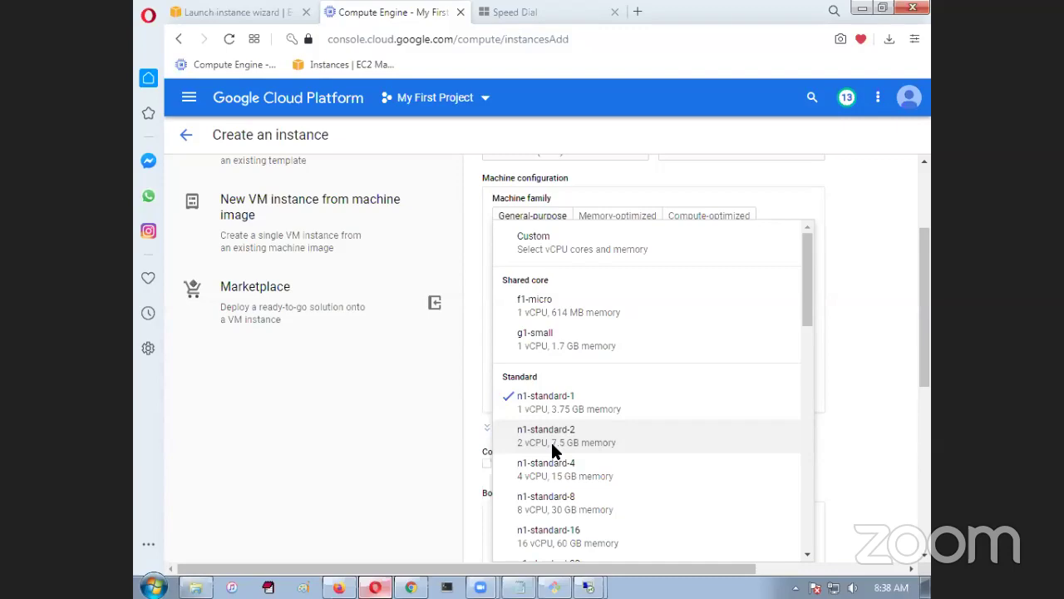
pyautogui.click(556, 449)
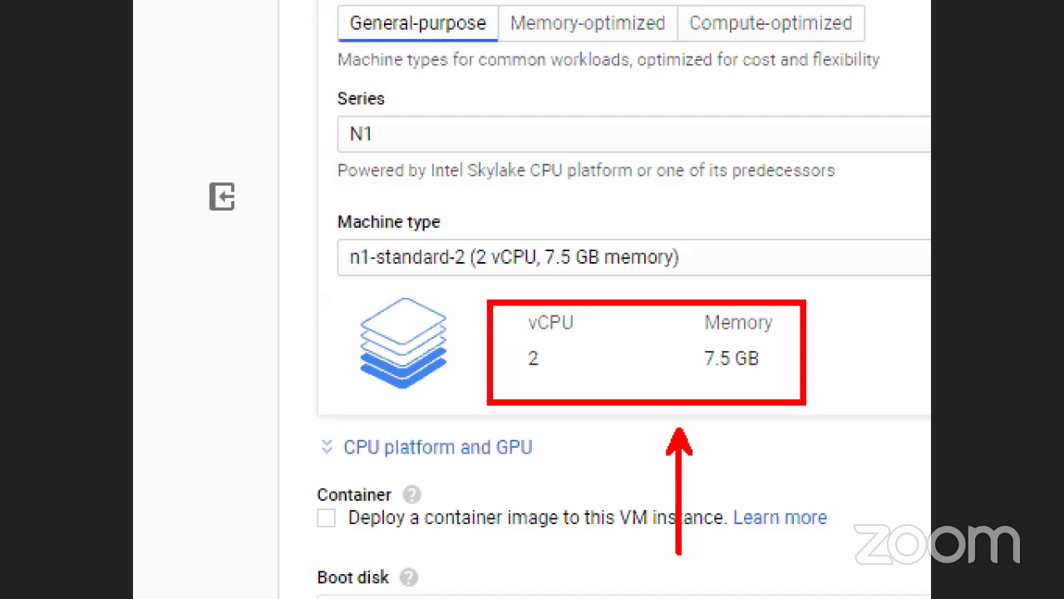
pyautogui.click(587, 264)
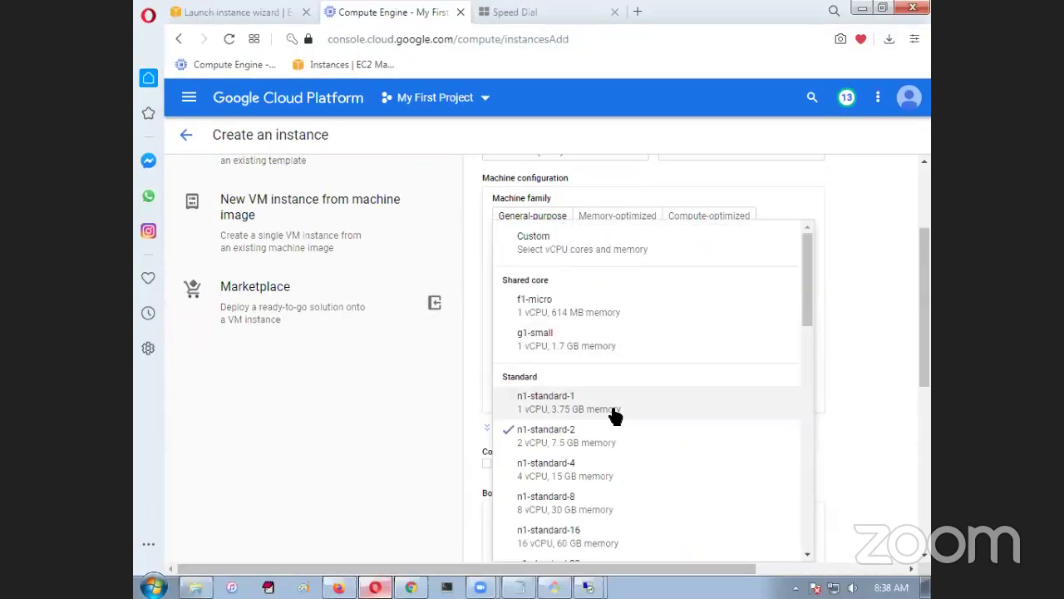
pyautogui.click(612, 413)
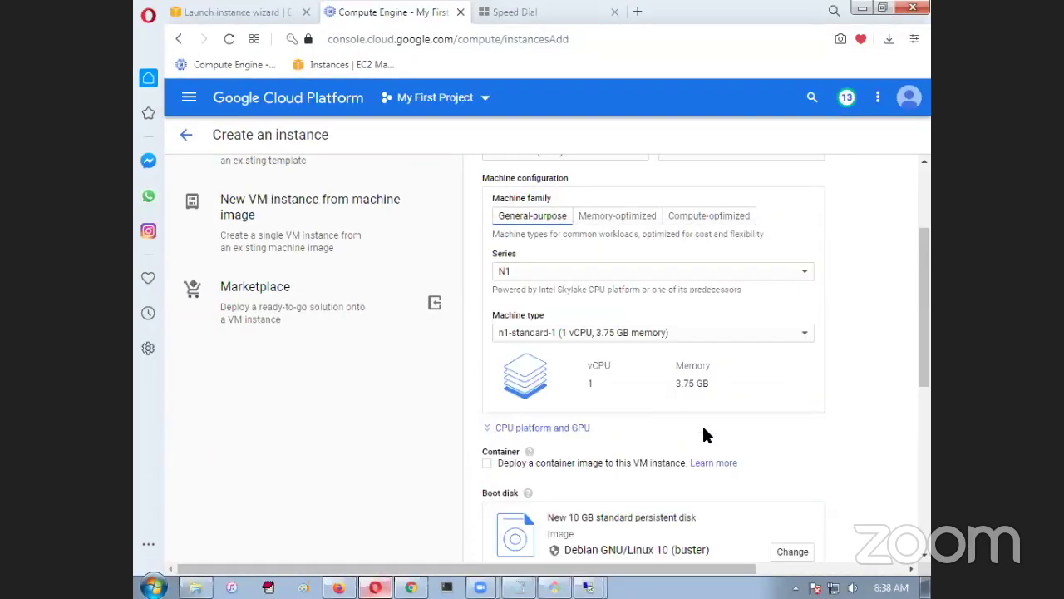
# Examine the monthly and hourly cost estimate and the remaining free trial credits for the Google Cloud instance
pyautogui.scroll(2, 912, 372)
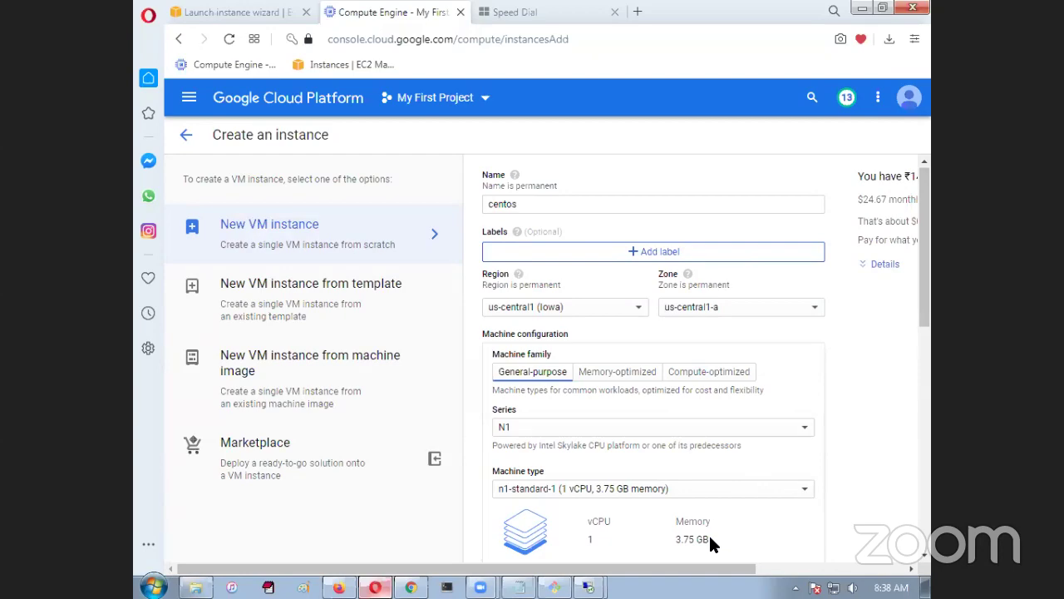
pyautogui.hscroll(3, 782, 483)
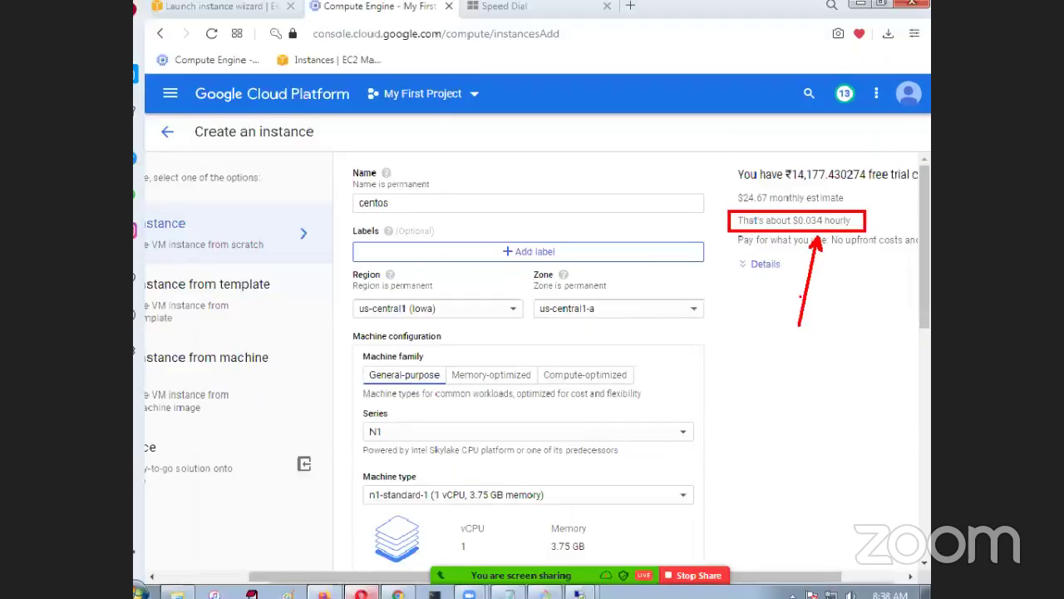
pyautogui.hscroll(2, 768, 534)
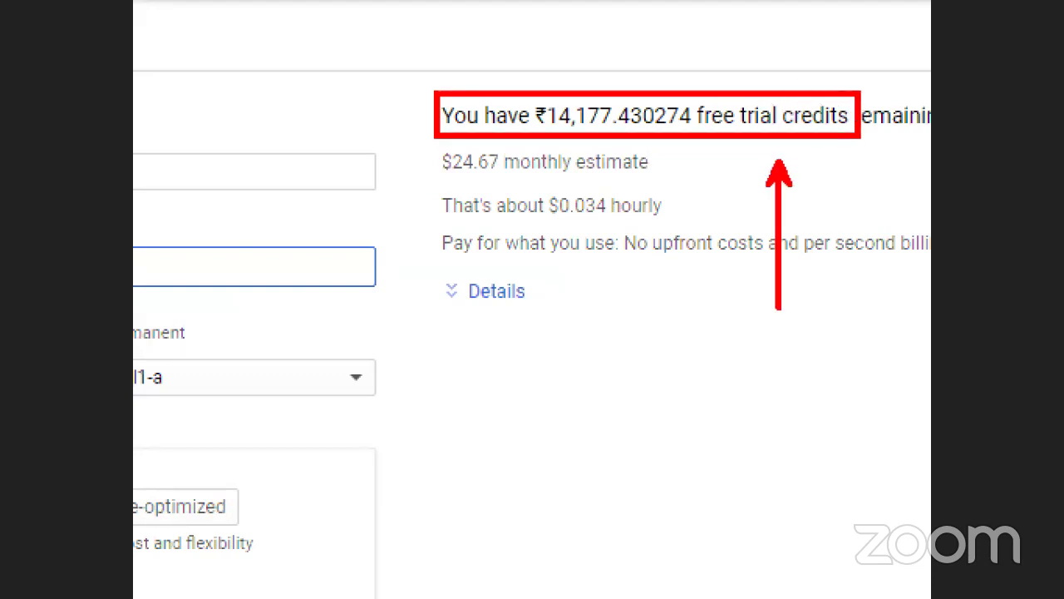
# Check the monthly cost estimate of the Google Cloud instance with the n1-standard-1 machine type
pyautogui.scroll(-3, 465, 349)
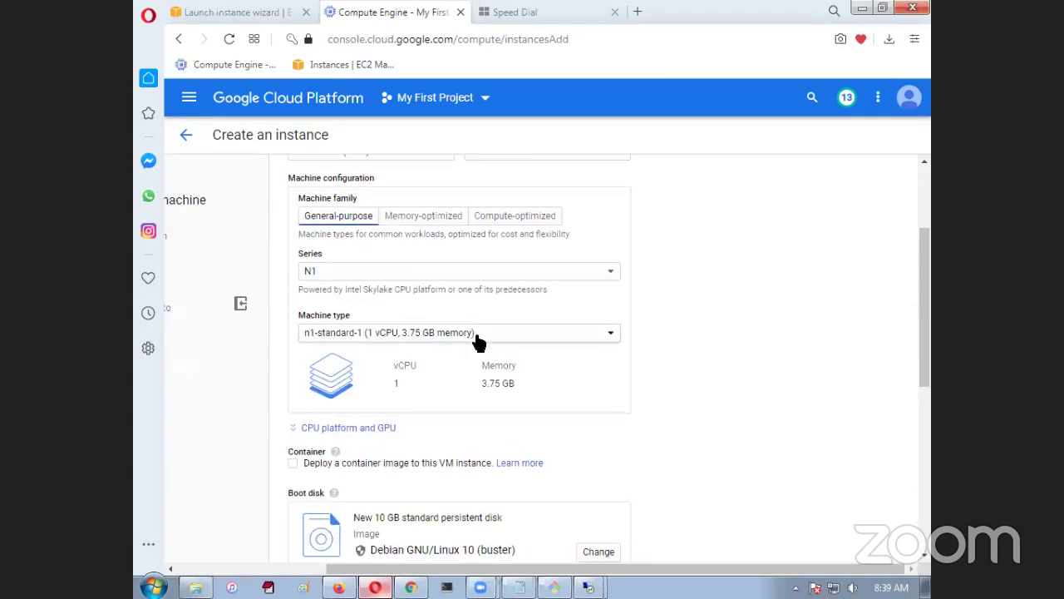
pyautogui.click(478, 334)
pyautogui.click(715, 338)
pyautogui.scroll(2, 725, 332)
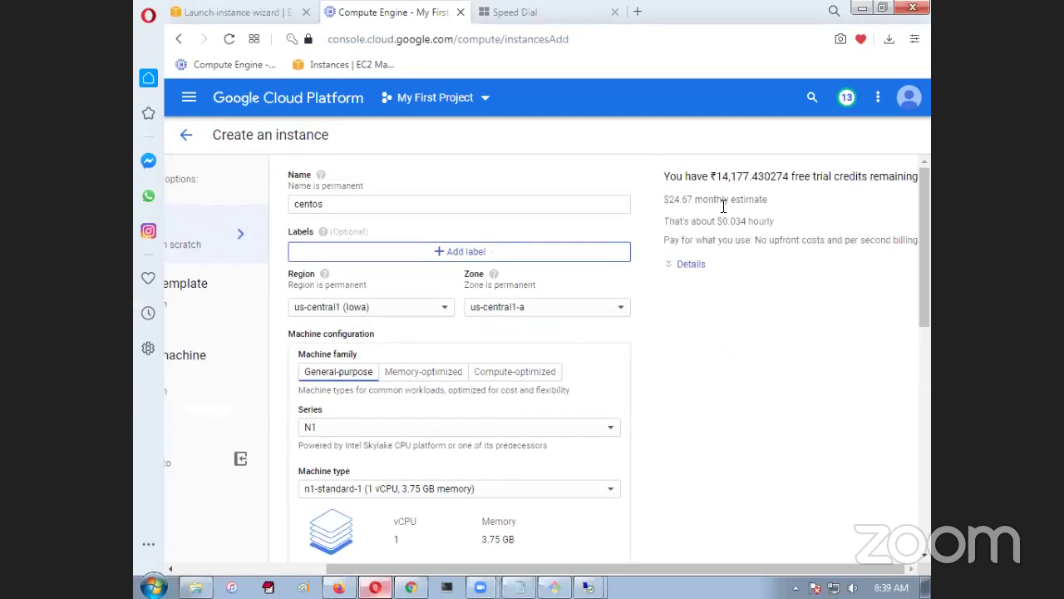
pyautogui.moveTo(665, 199); pyautogui.dragTo(767, 199)
pyautogui.scroll(-2, 625, 416)
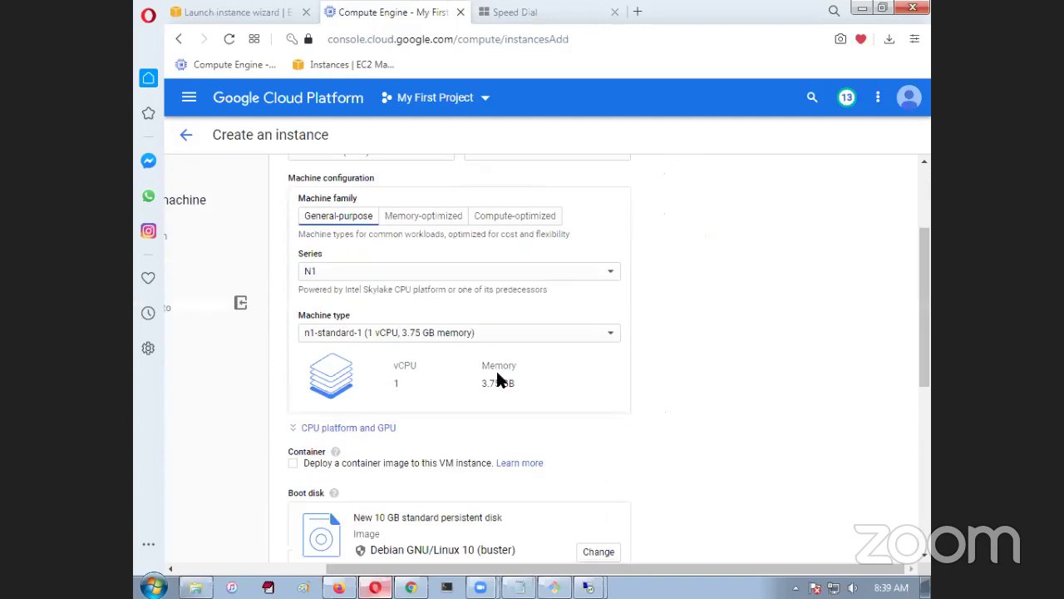
# Try the n1-standard-2 machine type and check its monthly cost estimate
pyautogui.click(487, 337)
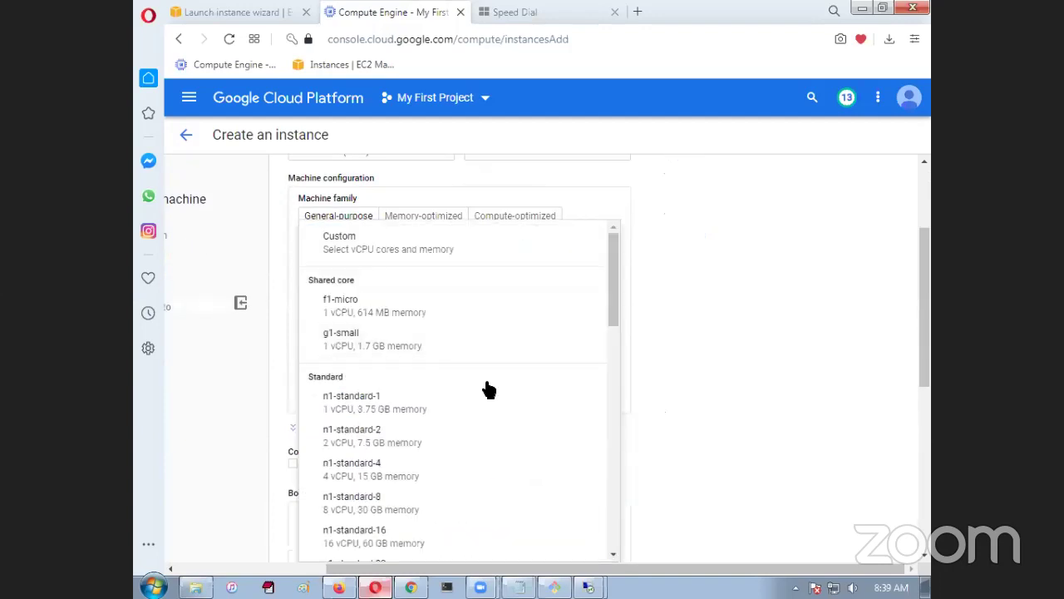
pyautogui.click(374, 449)
pyautogui.scroll(1, 811, 368)
pyautogui.scroll(2, 811, 368)
pyautogui.moveTo(667, 199); pyautogui.dragTo(769, 204)
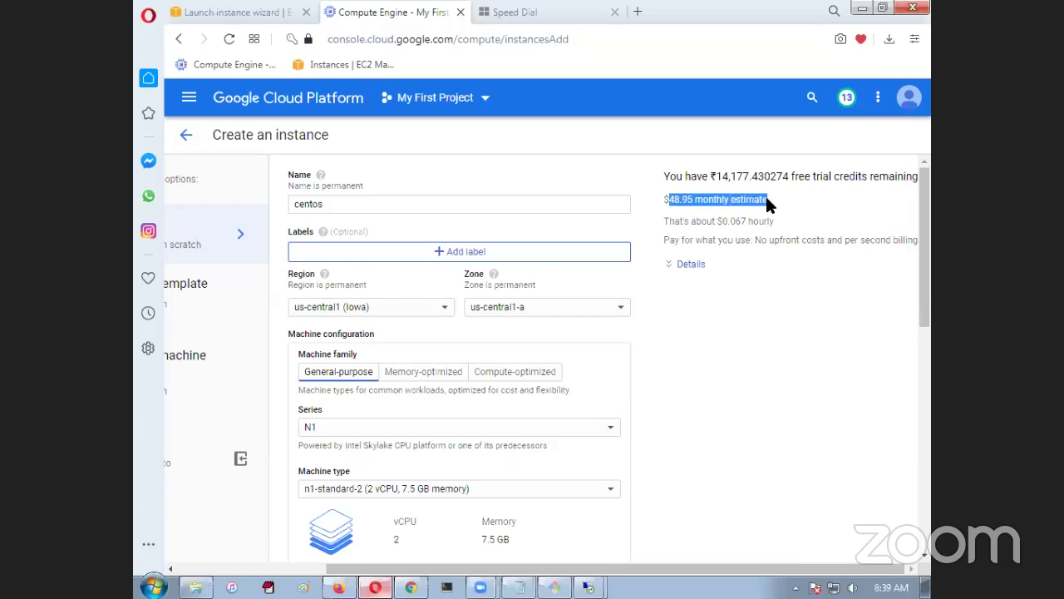
pyautogui.click(770, 346)
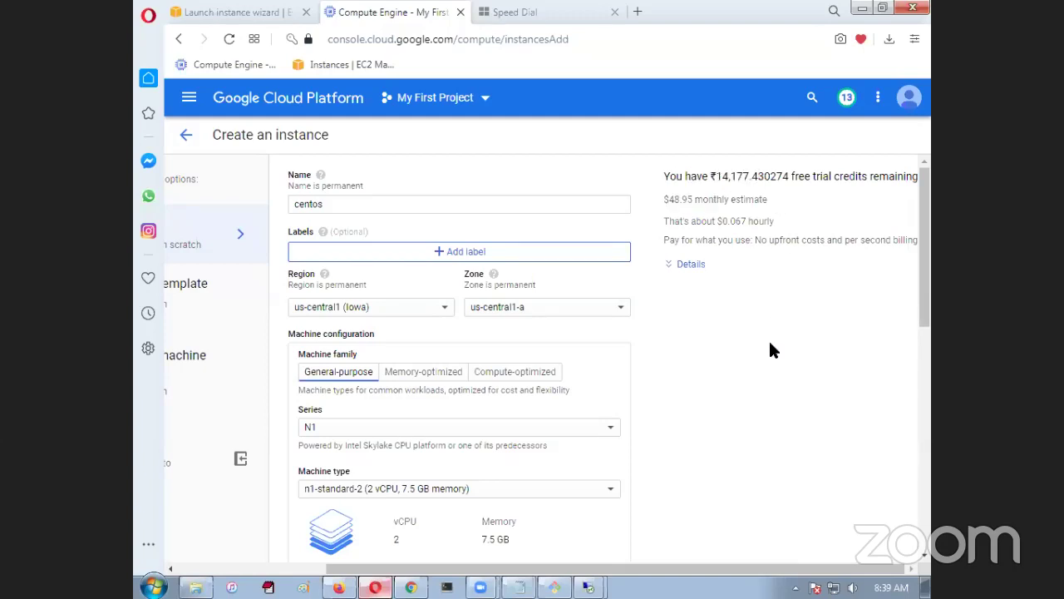
# Compare the hourly rate of the n1-standard-2 configuration with the remaining free trial credits
pyautogui.moveTo(666, 221); pyautogui.dragTo(774, 222)
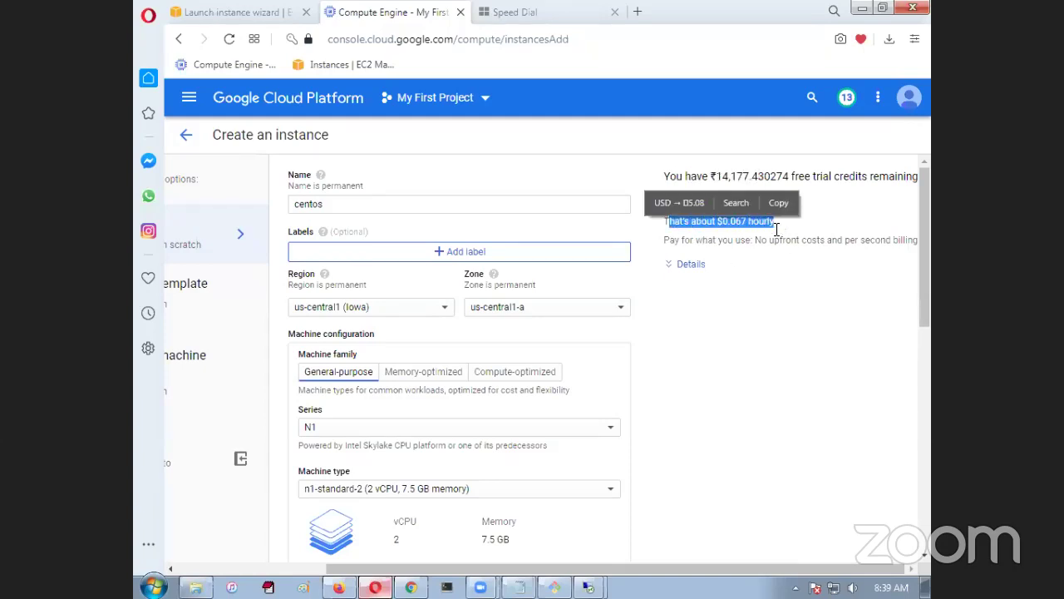
pyautogui.click(760, 338)
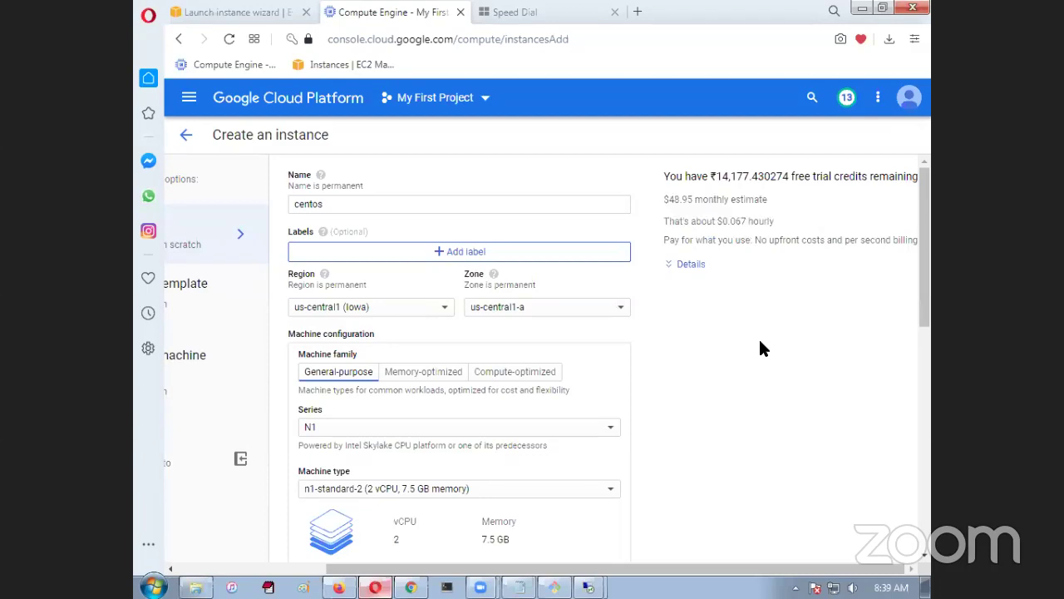
pyautogui.moveTo(718, 221); pyautogui.dragTo(758, 222)
pyautogui.moveTo(714, 176); pyautogui.dragTo(770, 176)
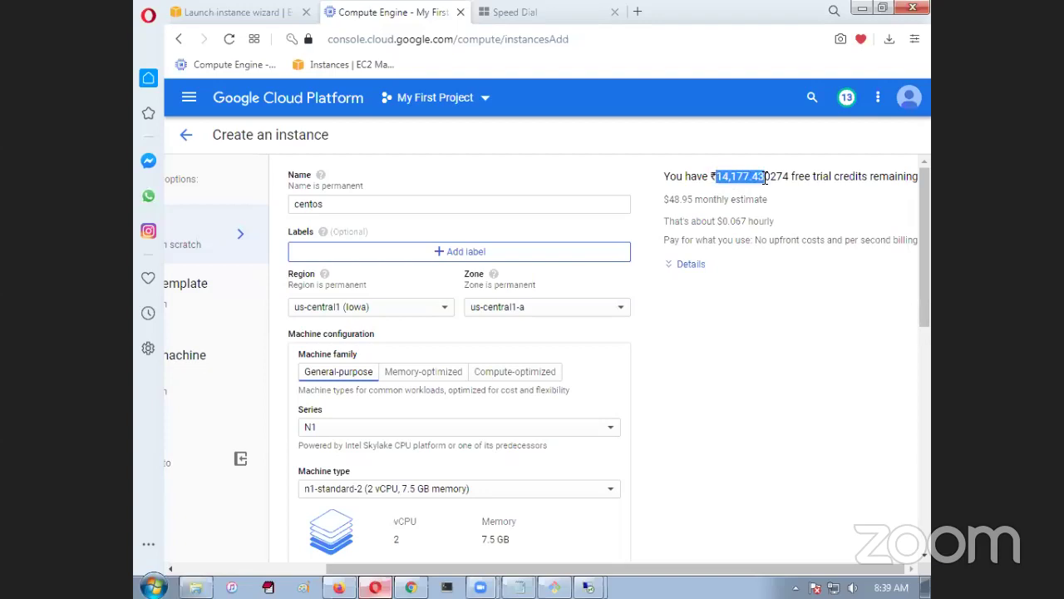
pyautogui.click(760, 337)
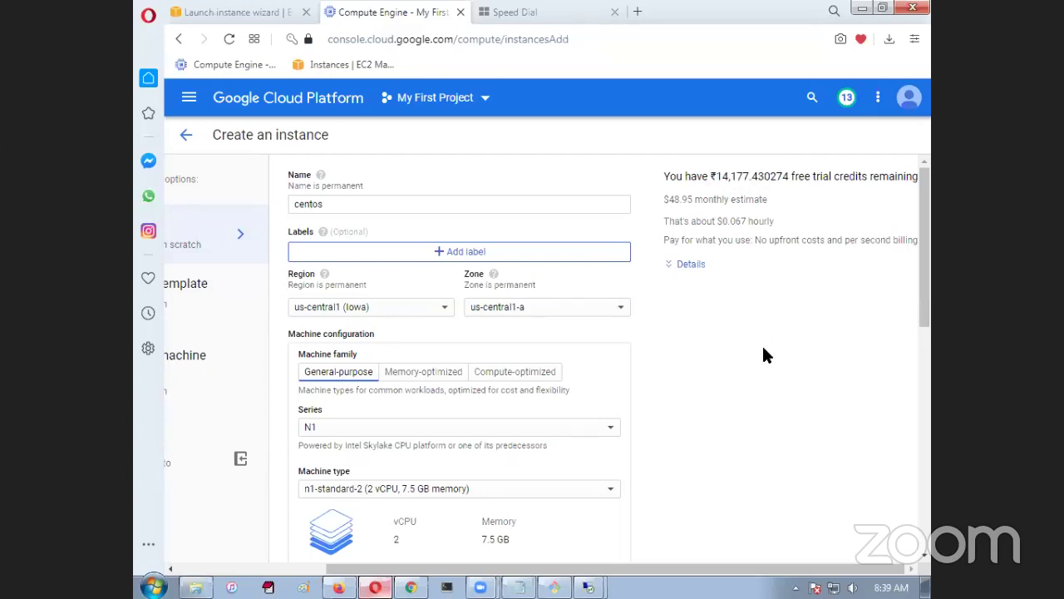
# Switch the instance's machine type back to n1-standard-1
pyautogui.scroll(-3, 437, 364)
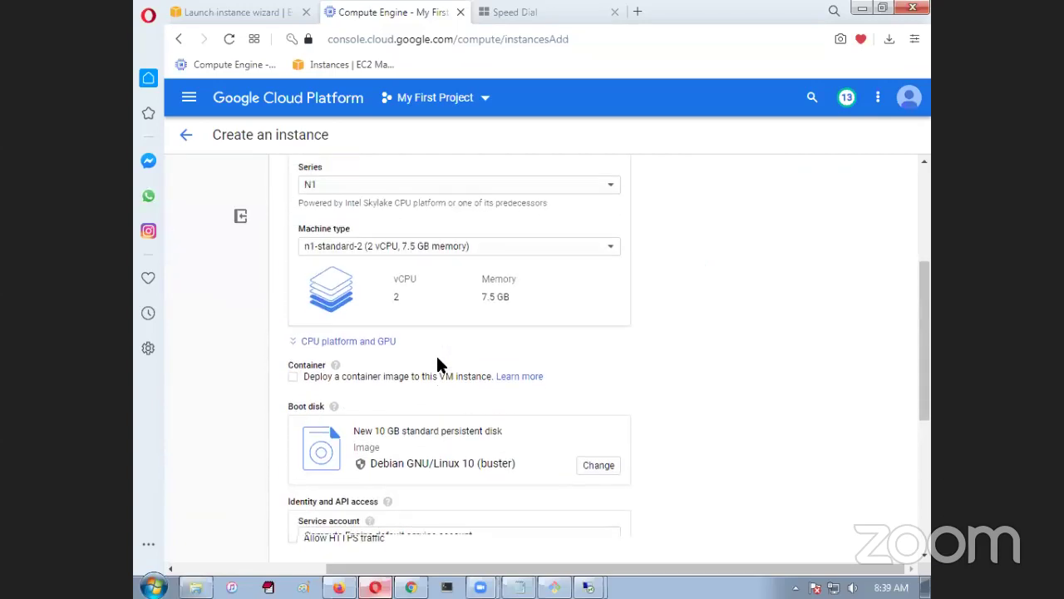
pyautogui.click(459, 262)
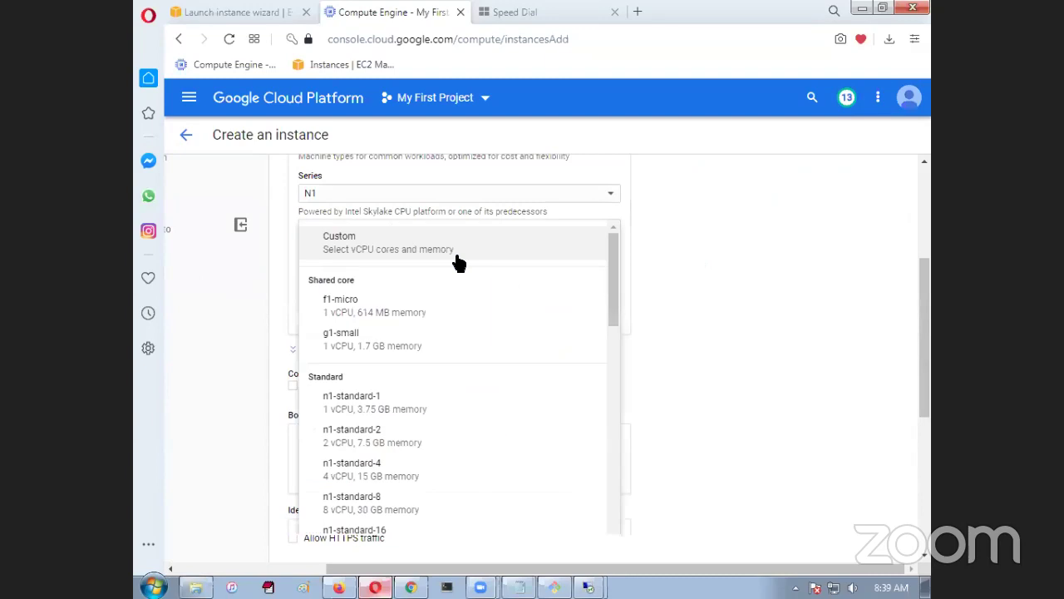
pyautogui.click(380, 406)
# Change the boot disk image to the CentOS operating system, version CentOS 7
pyautogui.scroll(-1, 702, 358)
pyautogui.scroll(-1, 702, 358)
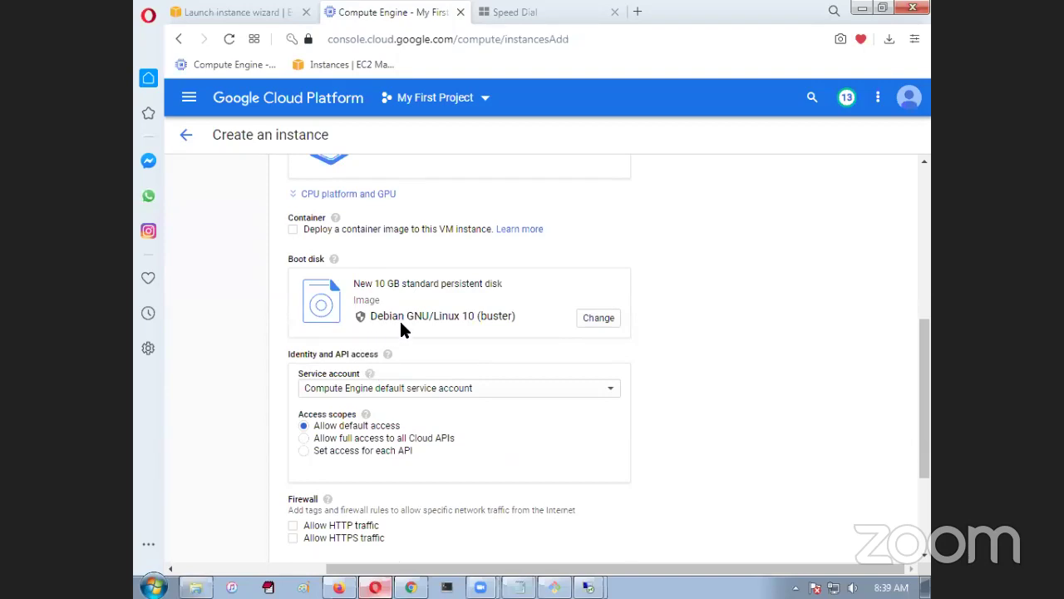
pyautogui.click(594, 321)
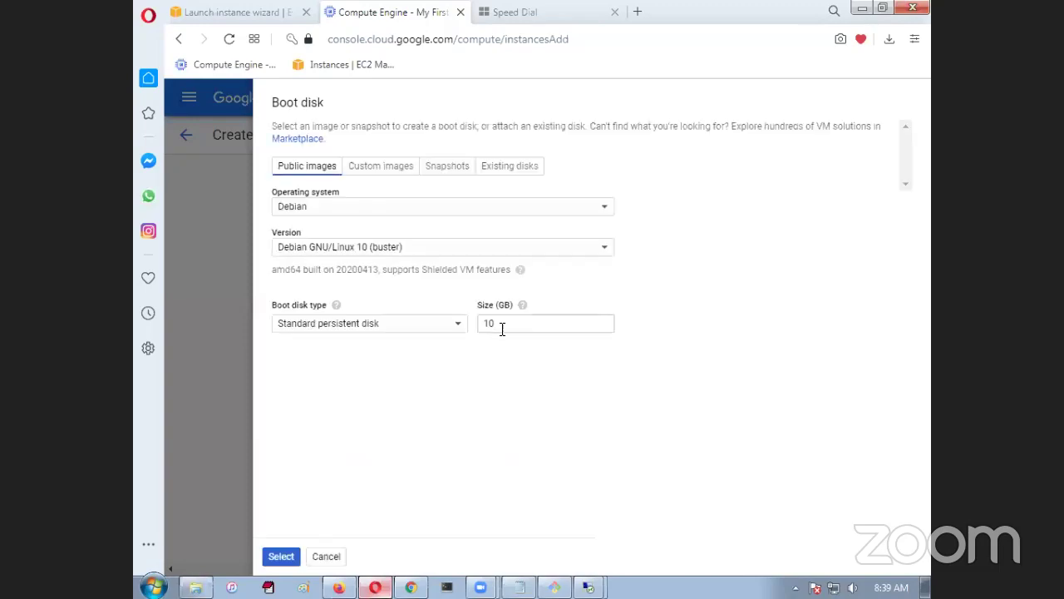
pyautogui.click(363, 212)
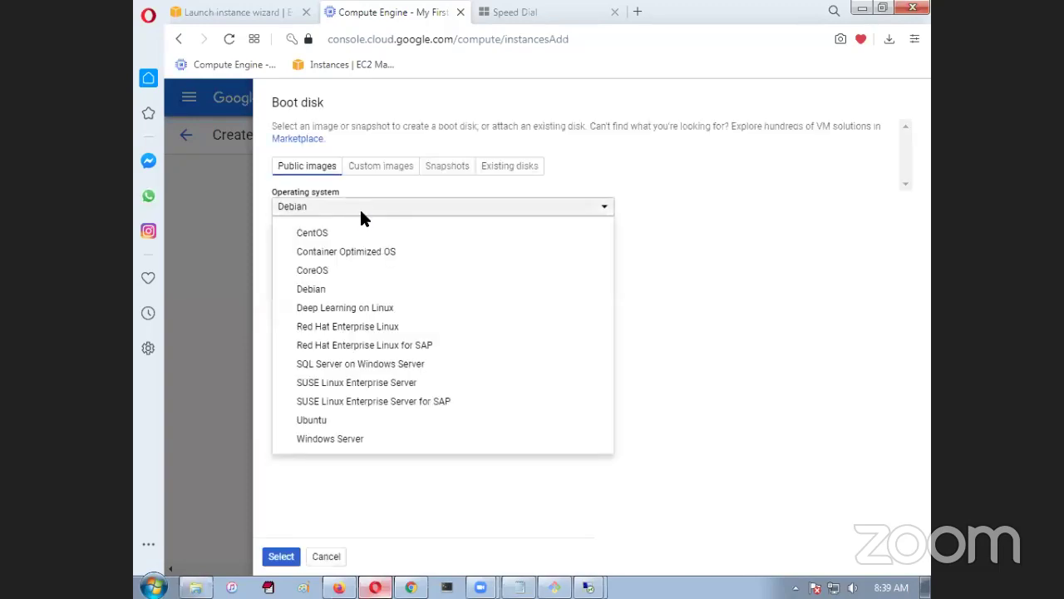
pyautogui.click(331, 231)
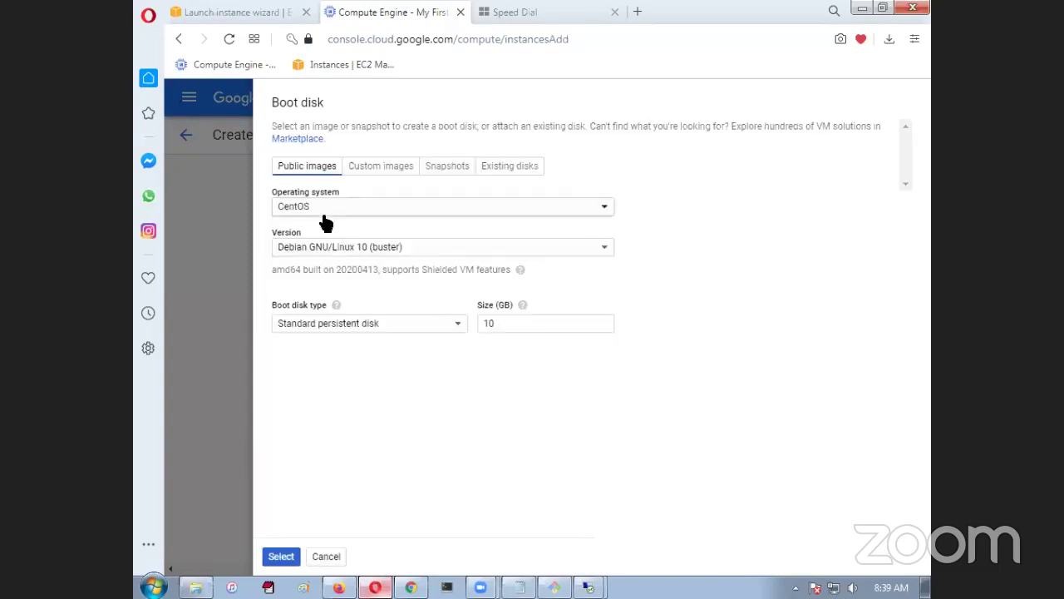
pyautogui.click(326, 247)
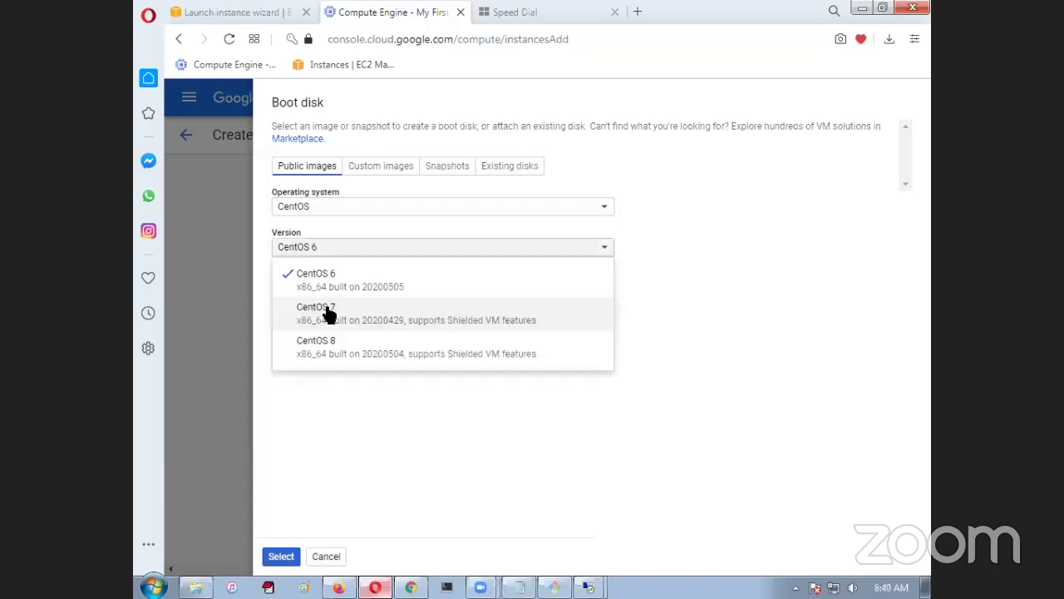
pyautogui.click(327, 308)
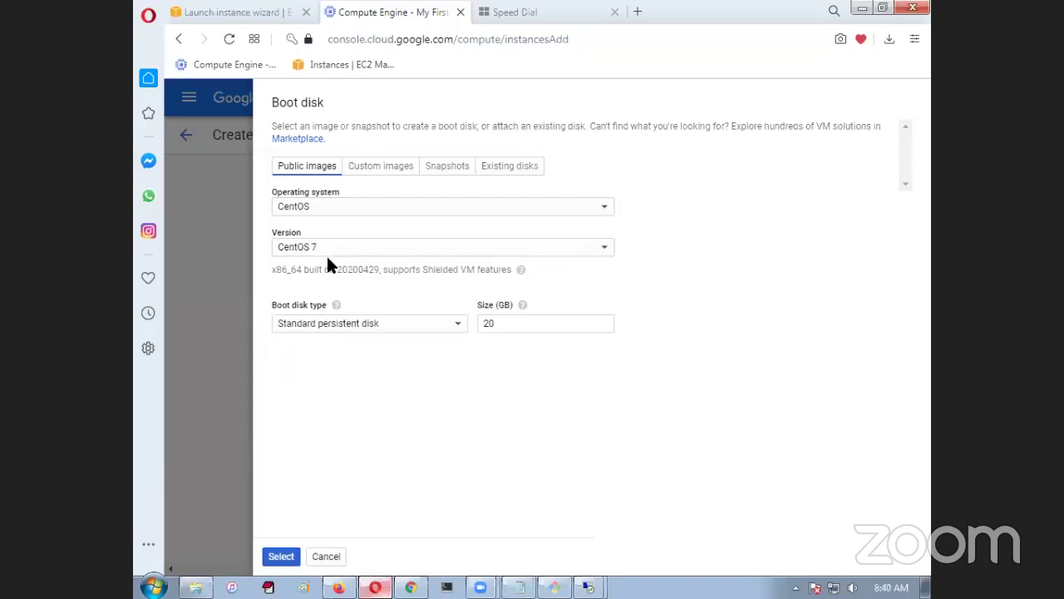
# Try a boot disk size of 50 GB, set it back to 20 GB and apply the boot disk selection
pyautogui.click(488, 326)
pyautogui.doubleClick(487, 325)
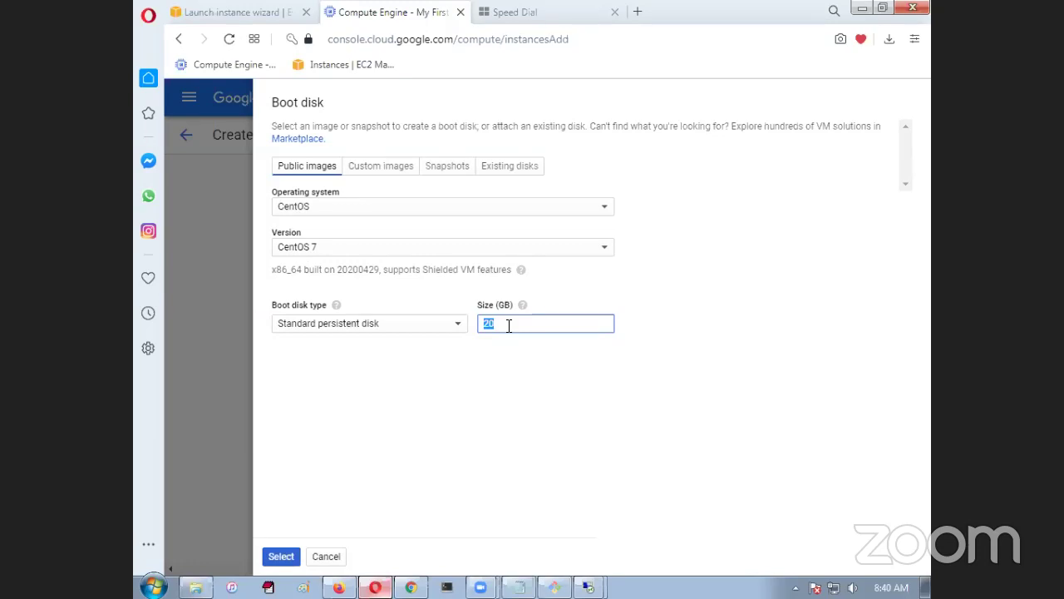
pyautogui.write('50')
pyautogui.moveTo(509, 324); pyautogui.dragTo(477, 327)
pyautogui.write('20')
pyautogui.click(473, 369)
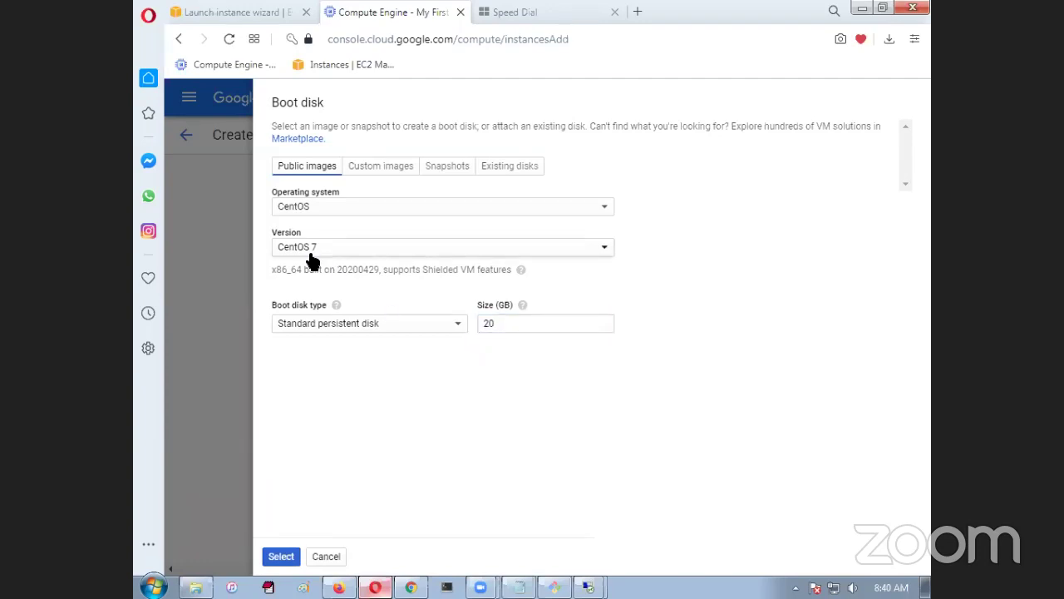
pyautogui.click(281, 556)
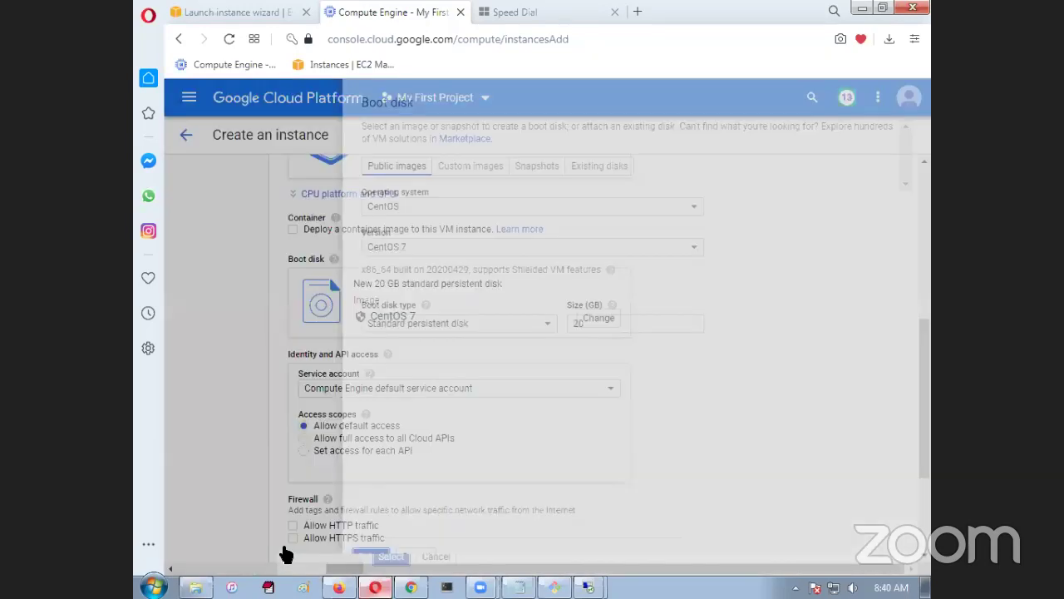
# Allow both HTTP and HTTPS traffic in the instance's firewall settings
pyautogui.scroll(3, 517, 349)
pyautogui.scroll(-5, 519, 358)
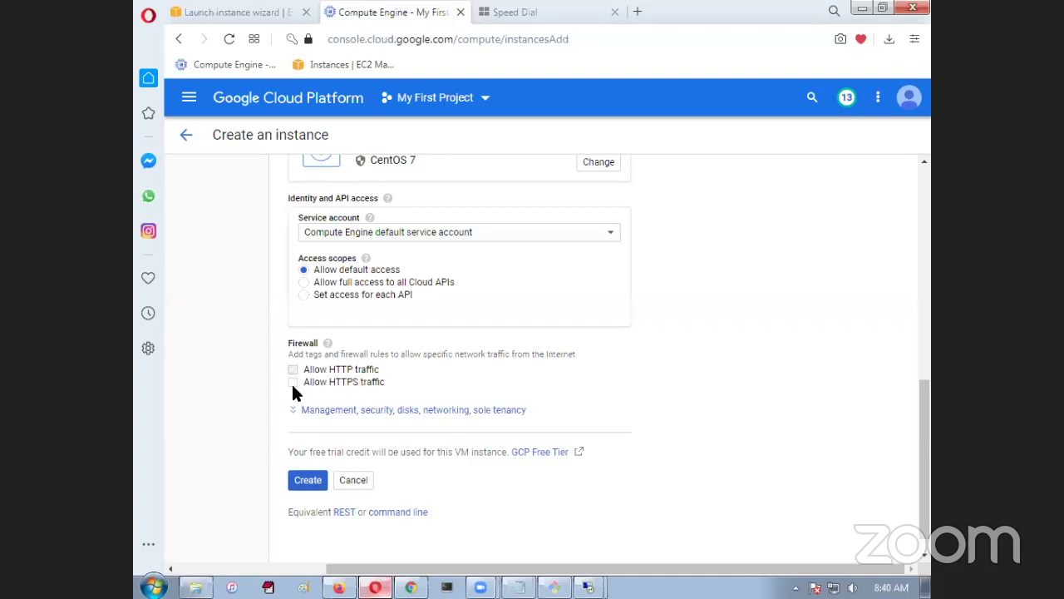
pyautogui.hscroll(-5, 297, 391)
pyautogui.click(486, 369)
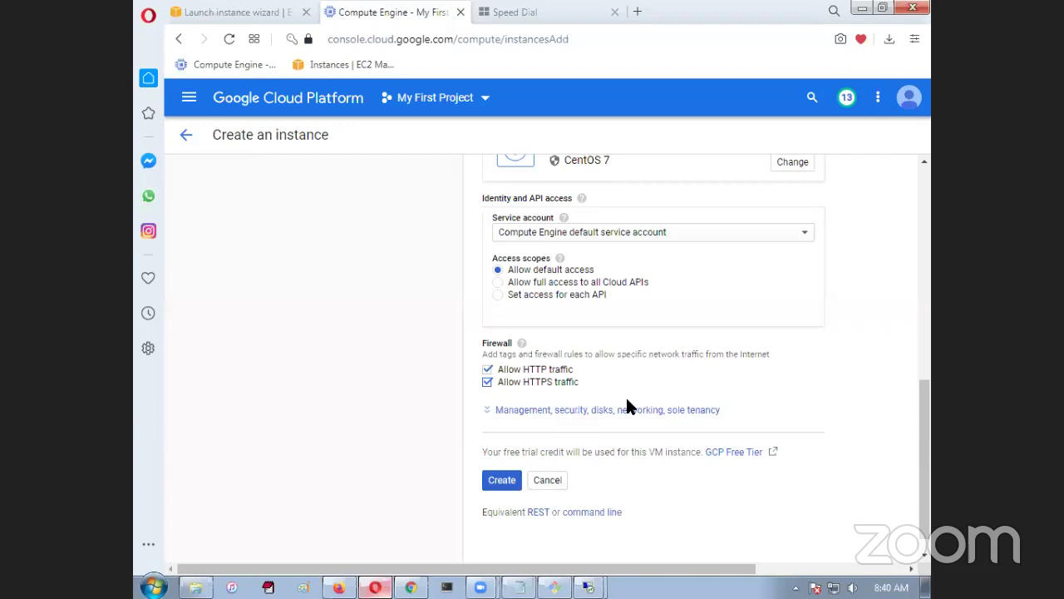
# Review the name, machine type, boot disk and firewall settings, and create the centos VM instance
pyautogui.scroll(10, 625, 430)
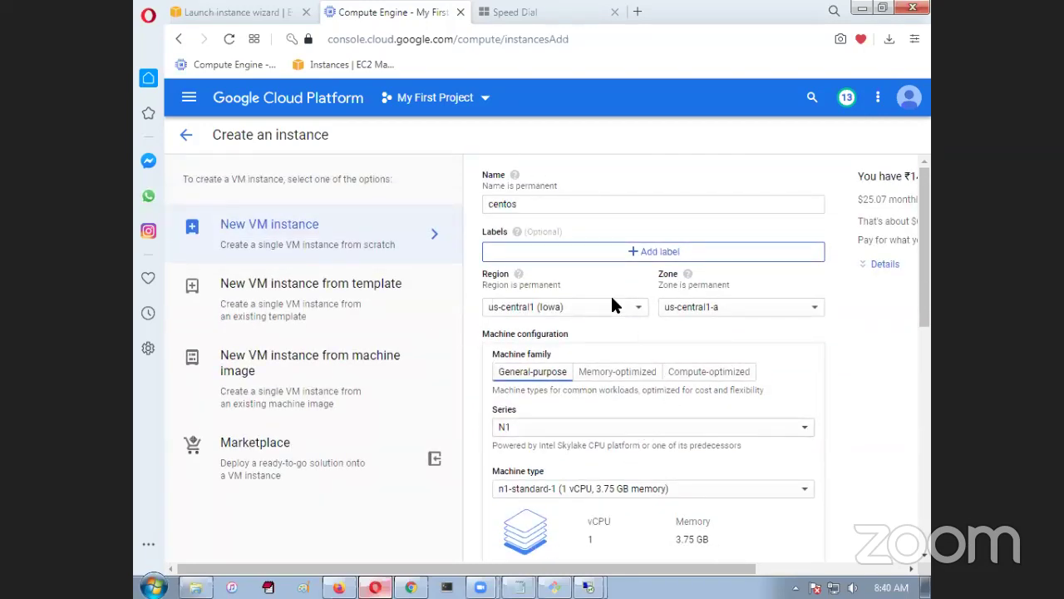
pyautogui.moveTo(526, 200); pyautogui.dragTo(470, 210)
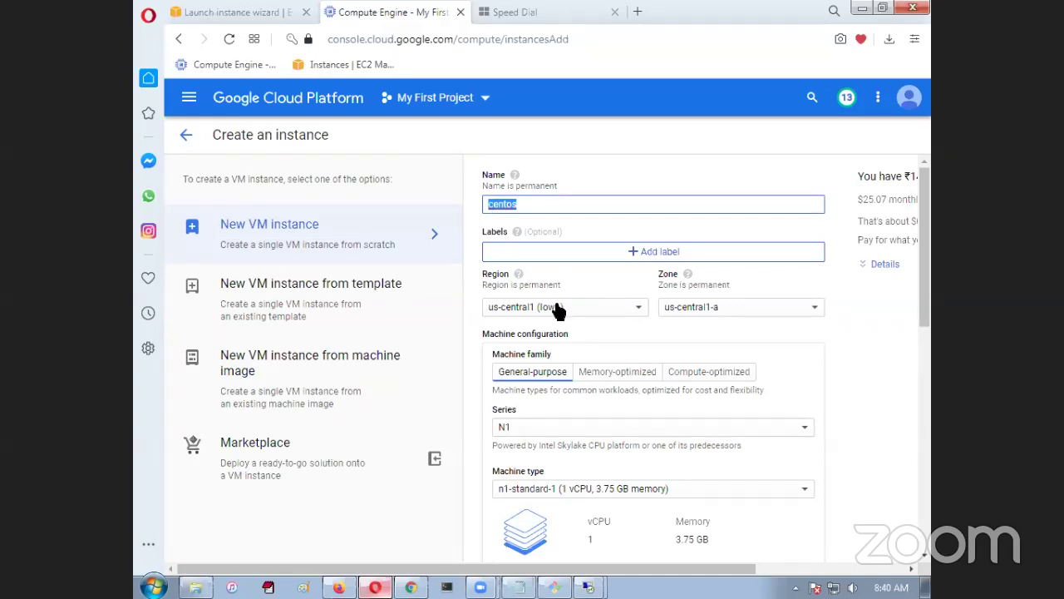
pyautogui.scroll(-2, 565, 333)
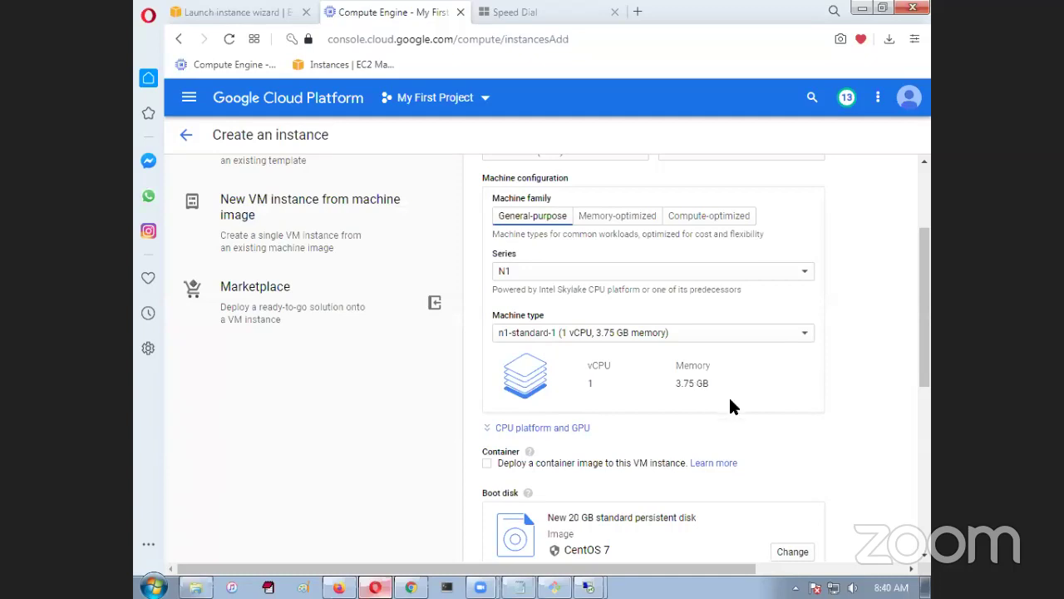
pyautogui.scroll(-3, 692, 412)
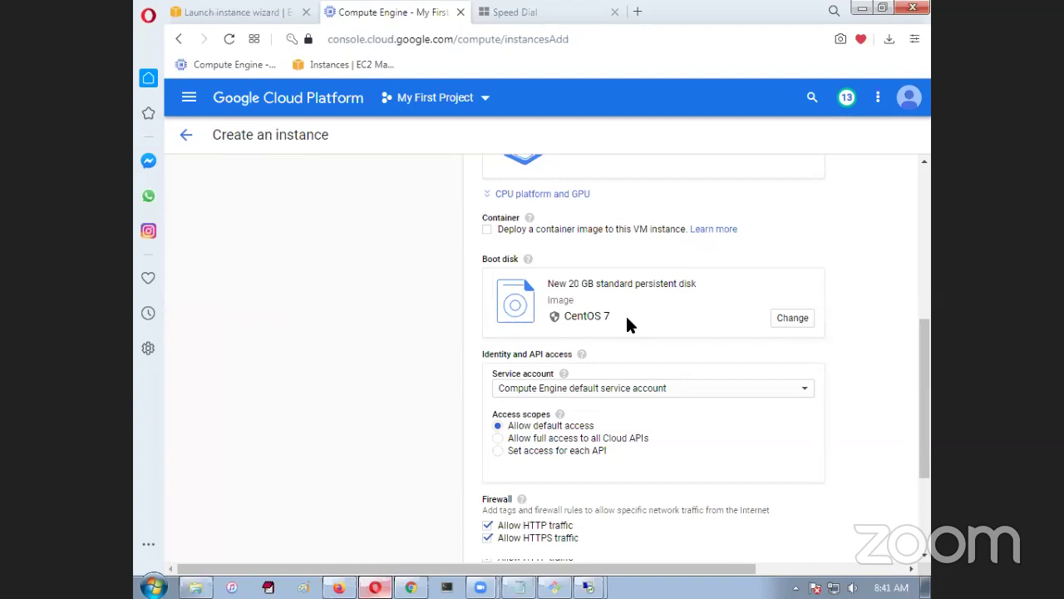
pyautogui.moveTo(626, 318); pyautogui.dragTo(551, 322)
pyautogui.scroll(-1, 410, 336)
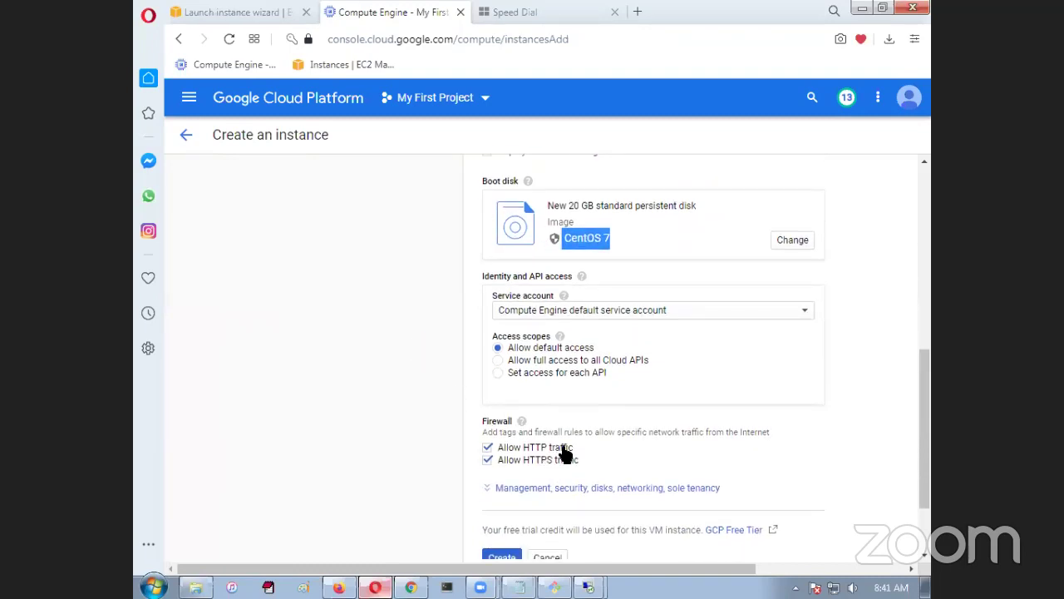
pyautogui.scroll(-2, 561, 466)
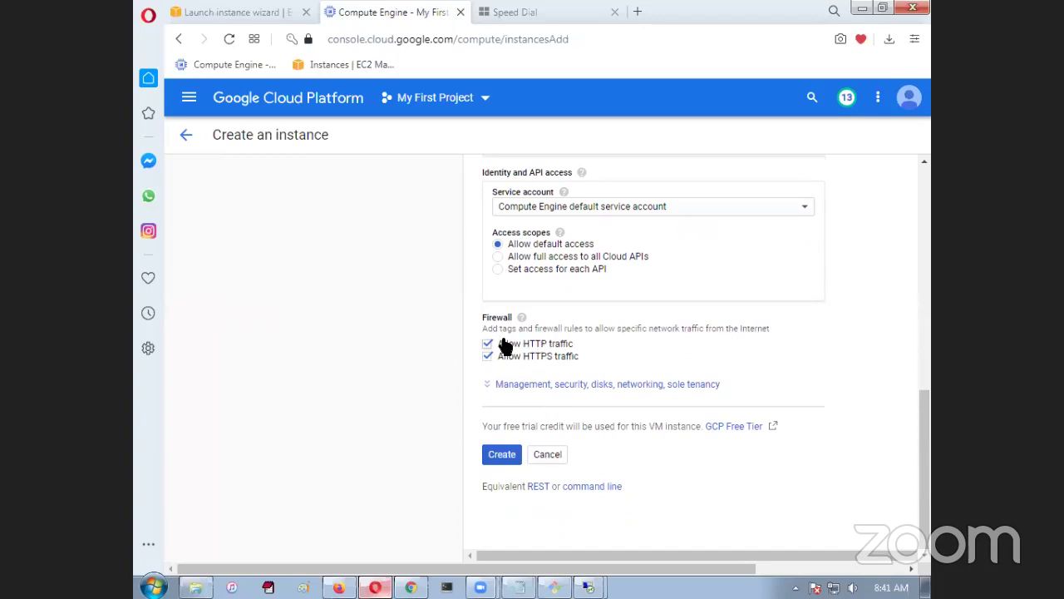
pyautogui.click(501, 458)
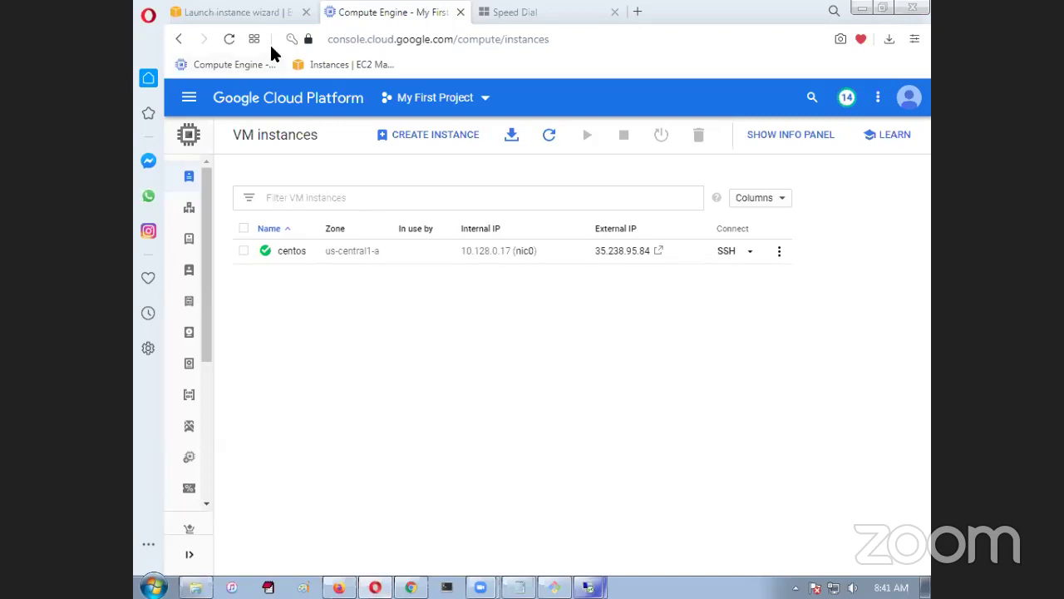
# Bring up the AWS wizard and the EC2 terminal session, and return to the Google Cloud VM instances list to examine the centos instance
pyautogui.click(248, 11)
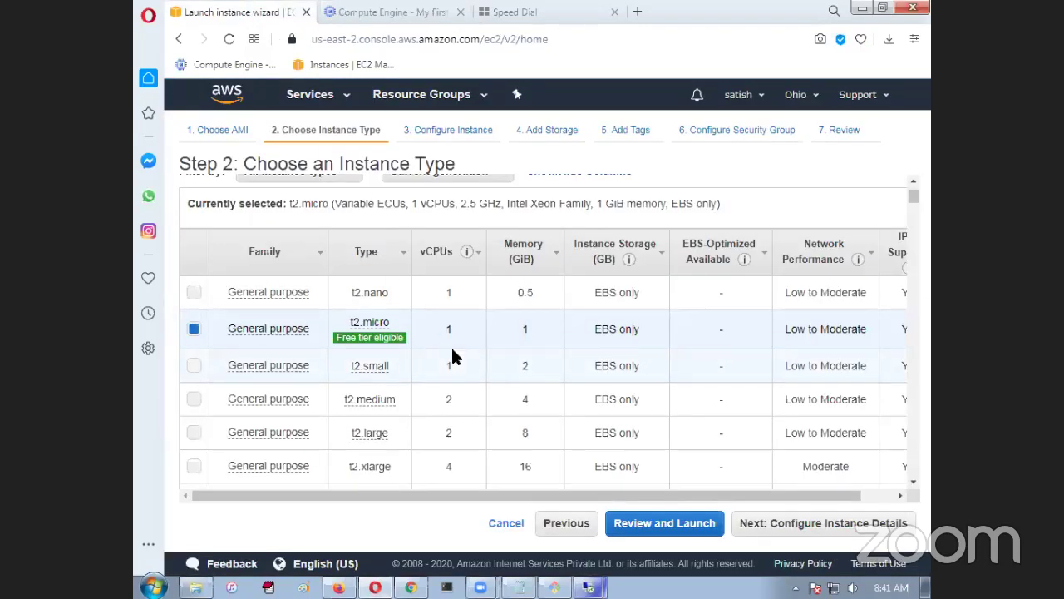
pyautogui.hotkey('alt', 'Tab')
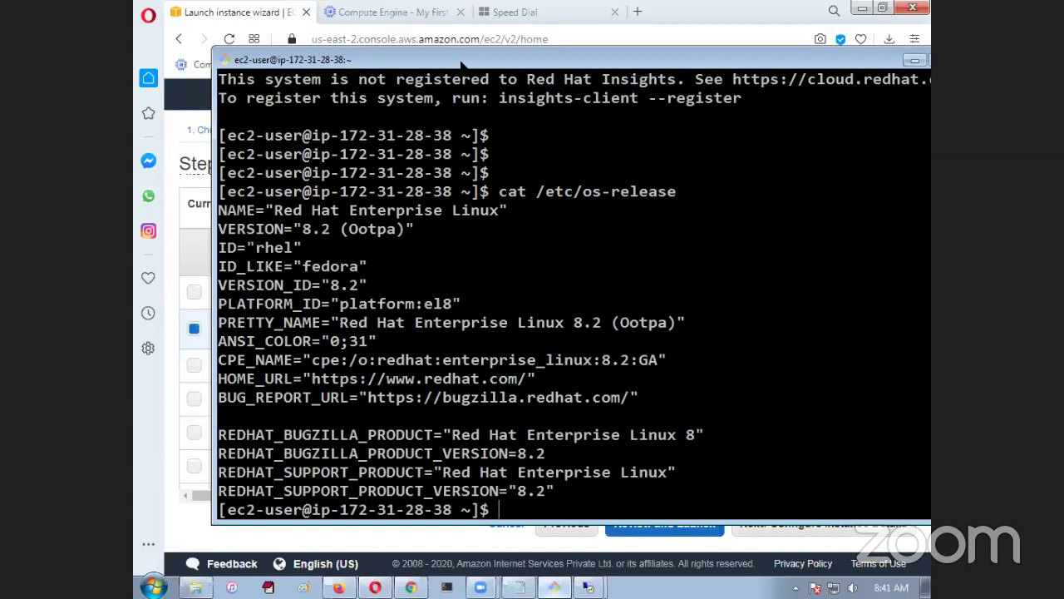
pyautogui.moveTo(461, 64); pyautogui.dragTo(483, 89)
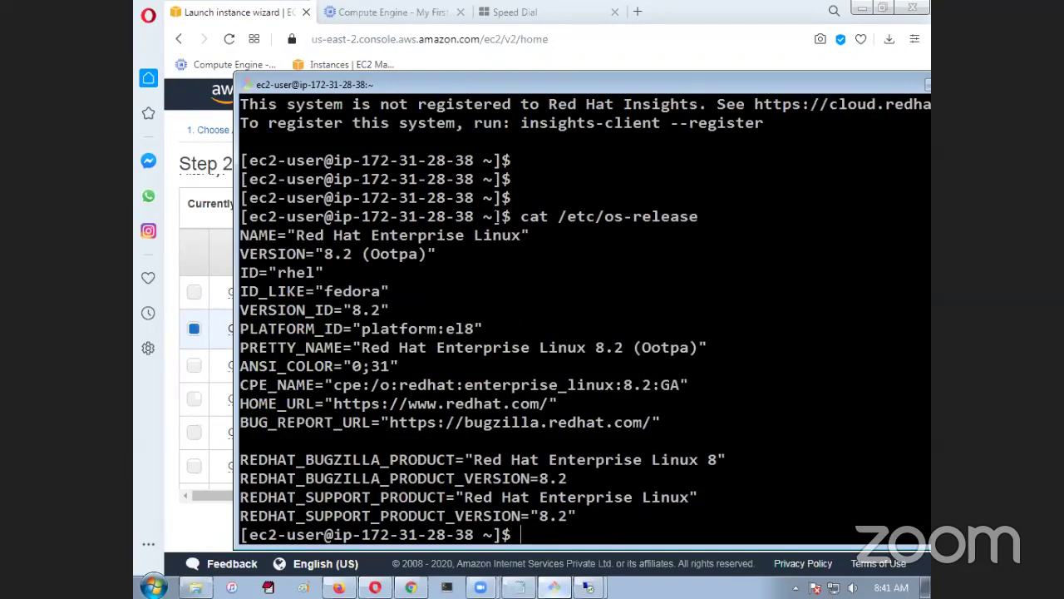
pyautogui.click(428, 13)
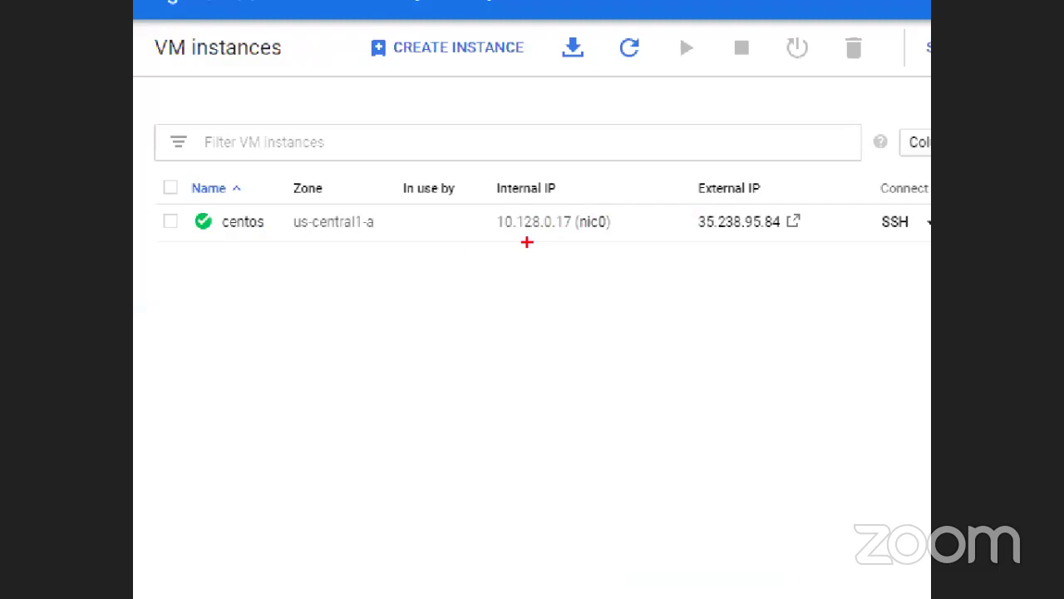
pyautogui.moveTo(187, 205)
pyautogui.mouseDown()
pyautogui.moveTo(236, 246)
pyautogui.moveTo(274, 250)
pyautogui.moveTo(244, 383)
pyautogui.mouseUp()
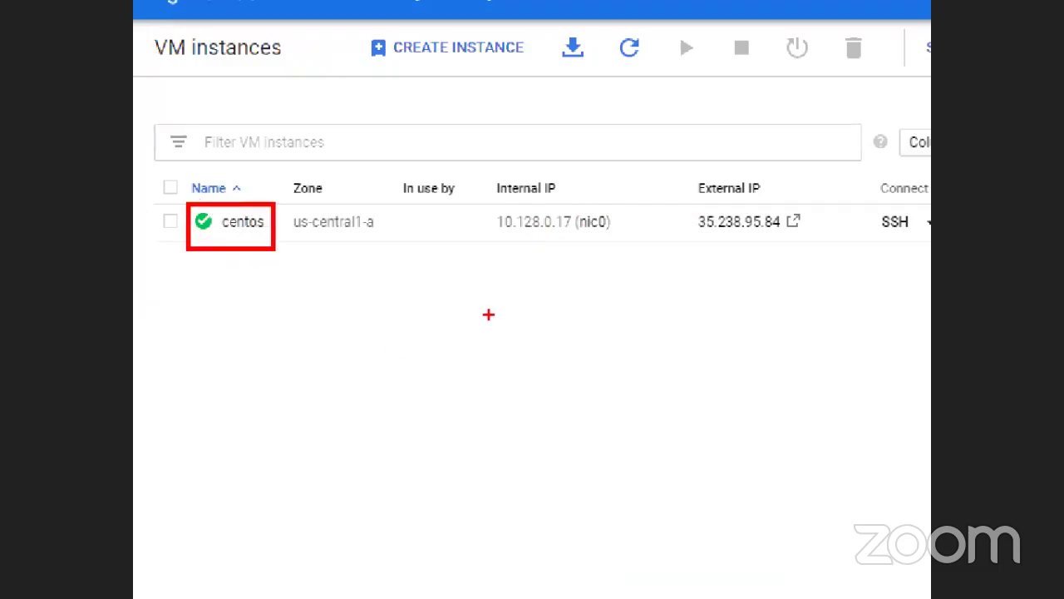
# Examine the centos instance's zone, internal IP and external IP in the VM instances list
pyautogui.moveTo(270, 167); pyautogui.dragTo(413, 257)
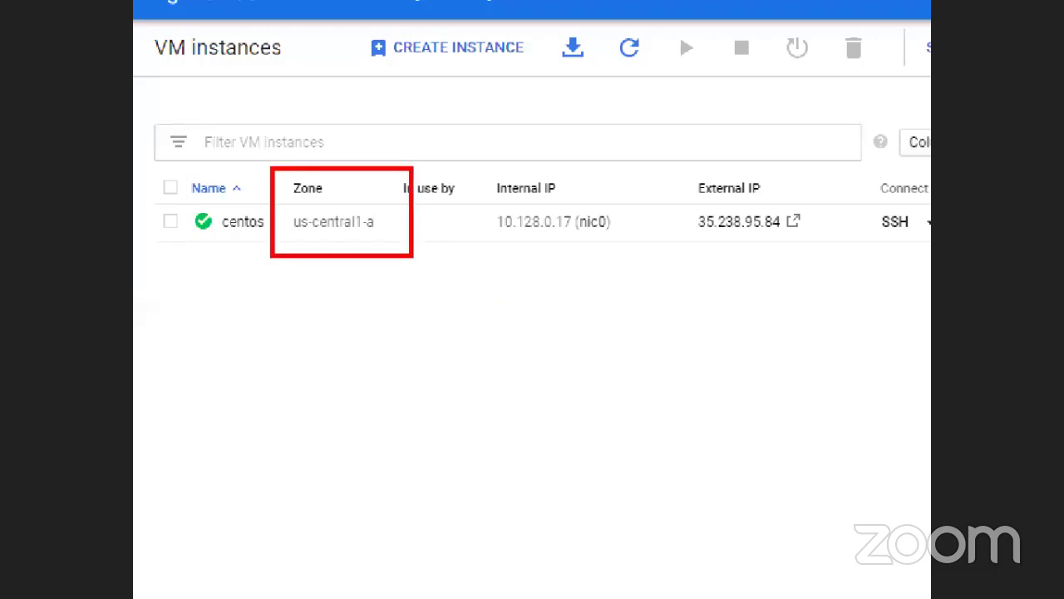
pyautogui.moveTo(483, 167); pyautogui.dragTo(632, 266)
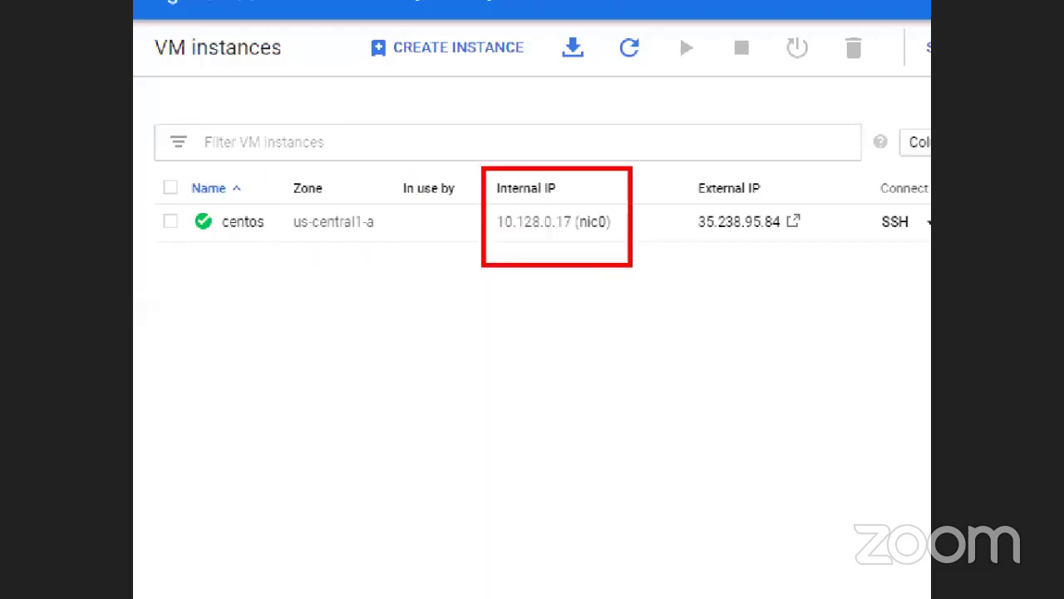
pyautogui.moveTo(683, 166)
pyautogui.mouseDown()
pyautogui.moveTo(823, 290)
pyautogui.moveTo(841, 287)
pyautogui.moveTo(839, 270)
pyautogui.mouseUp()
pyautogui.moveTo(543, 297); pyautogui.dragTo(536, 385)
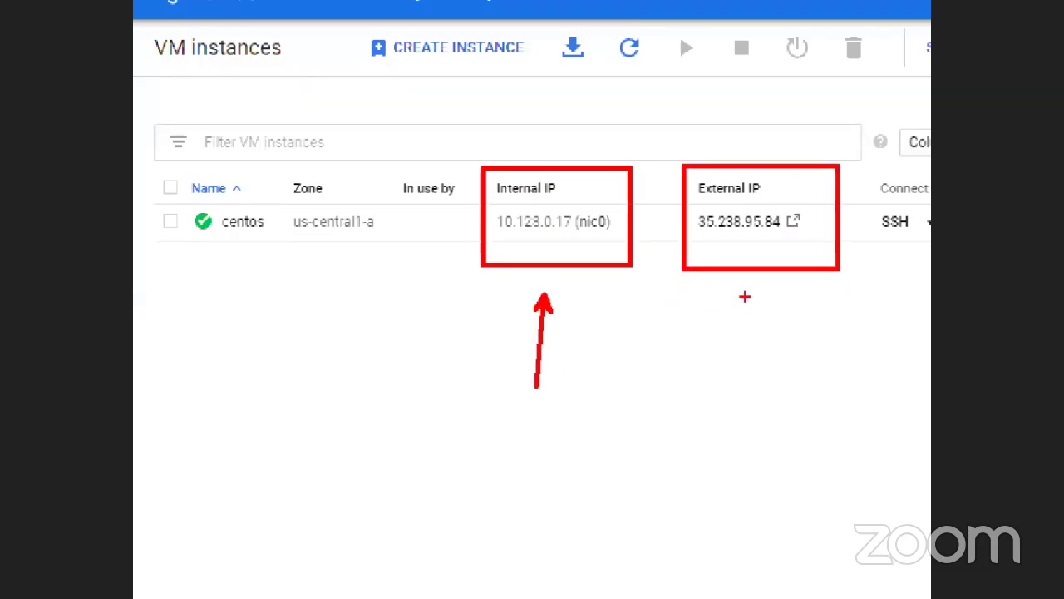
pyautogui.moveTo(745, 297); pyautogui.dragTo(722, 431)
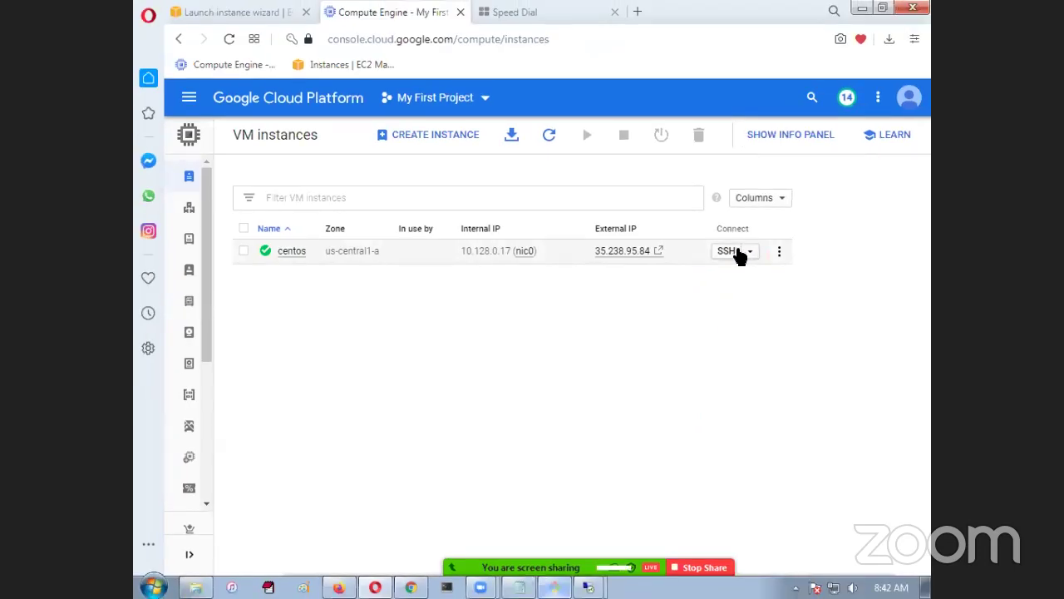
# Open a browser SSH session to the centos instance and check that its prompt responds
pyautogui.click(726, 251)
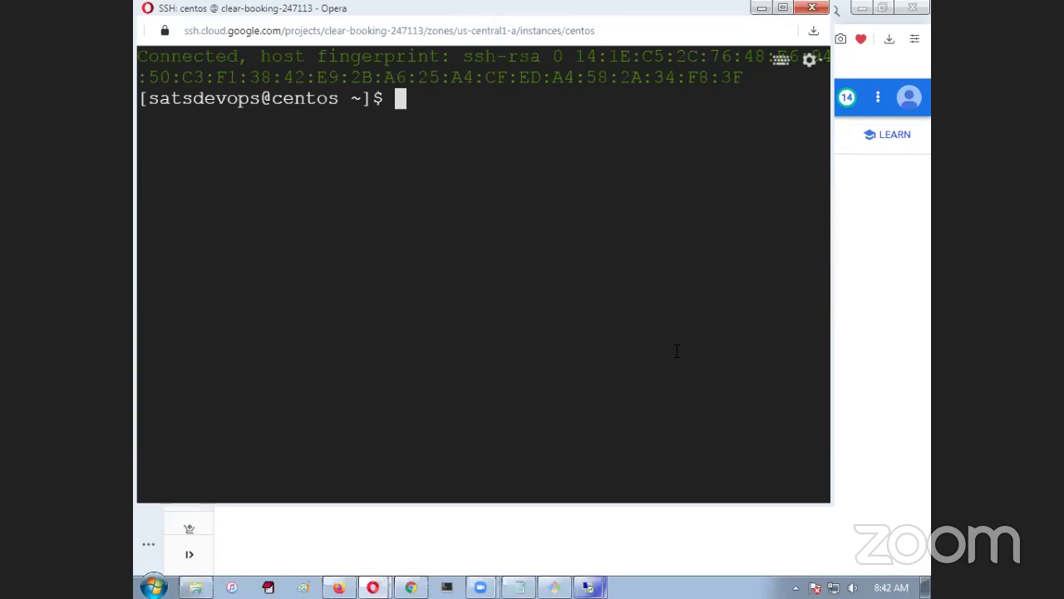
pyautogui.press('Return')
pyautogui.press('Return')
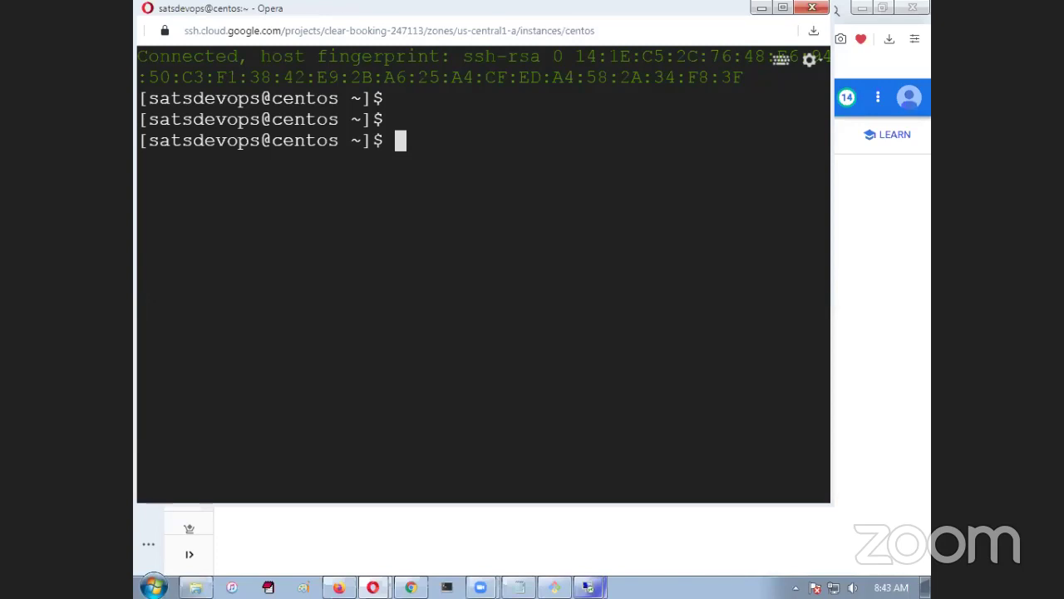
# Display /etc/os-release with cat in the centos terminal and examine the operating system name and version
pyautogui.write('cat /etc/')
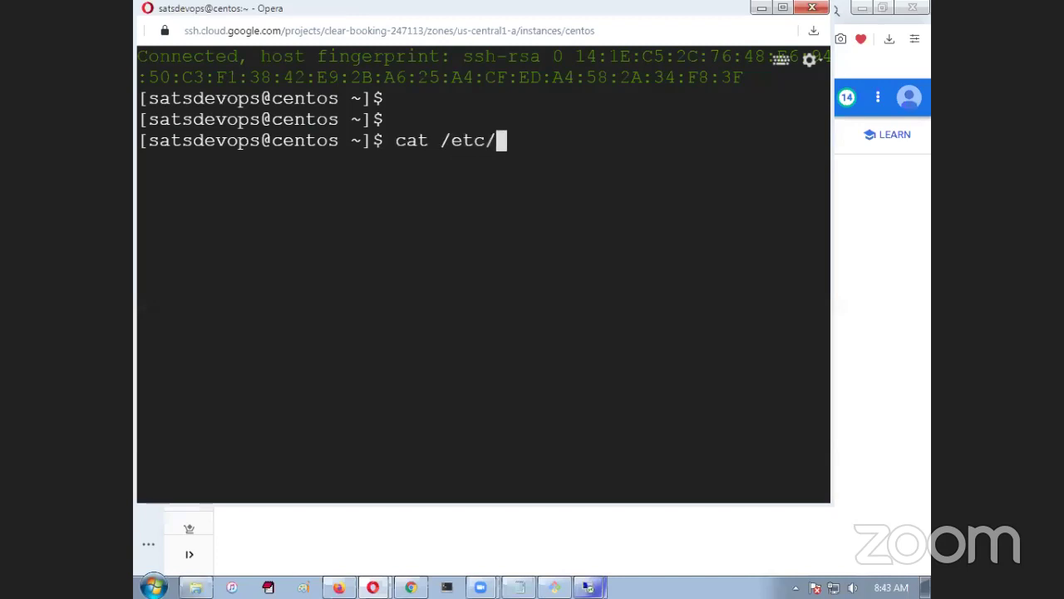
pyautogui.write('os-r')
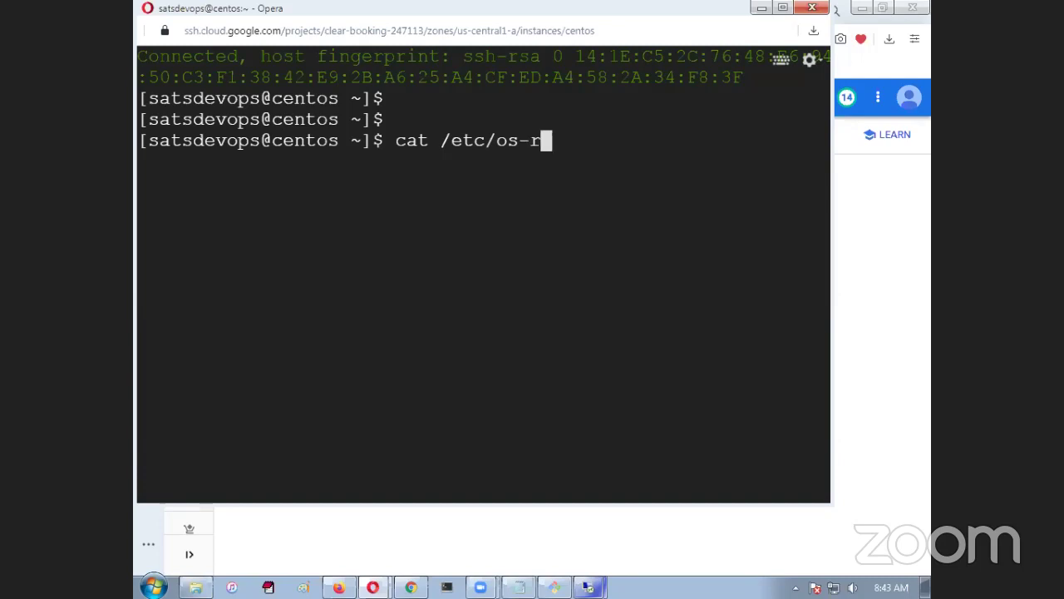
pyautogui.press('Tab')
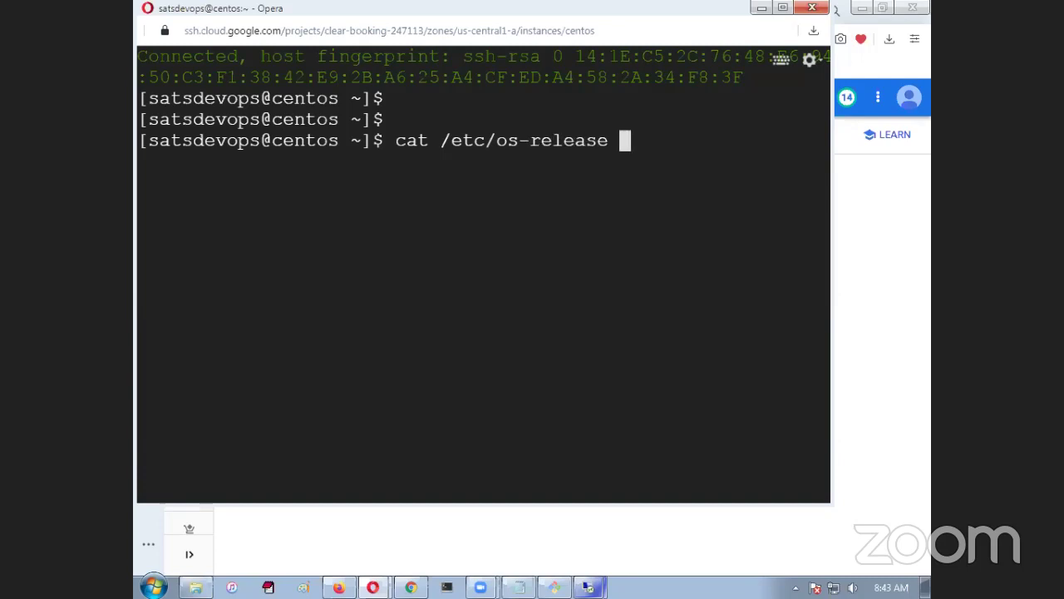
pyautogui.press('Return')
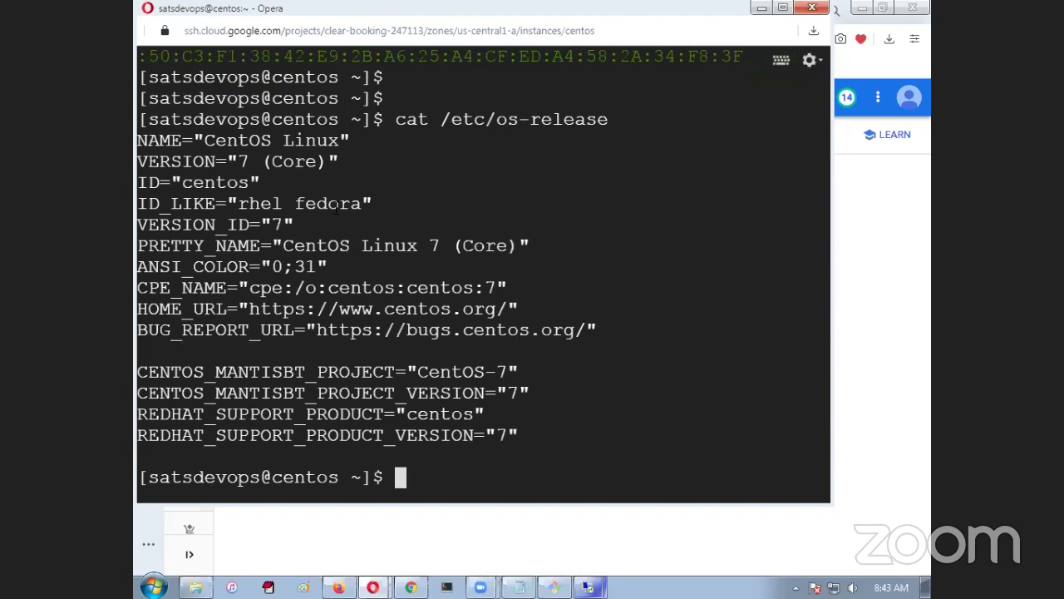
pyautogui.moveTo(206, 140); pyautogui.dragTo(318, 162)
# Move the centos SSH window away from the console's header and bring the VM instances list to the front
pyautogui.moveTo(374, 11); pyautogui.dragTo(502, 154)
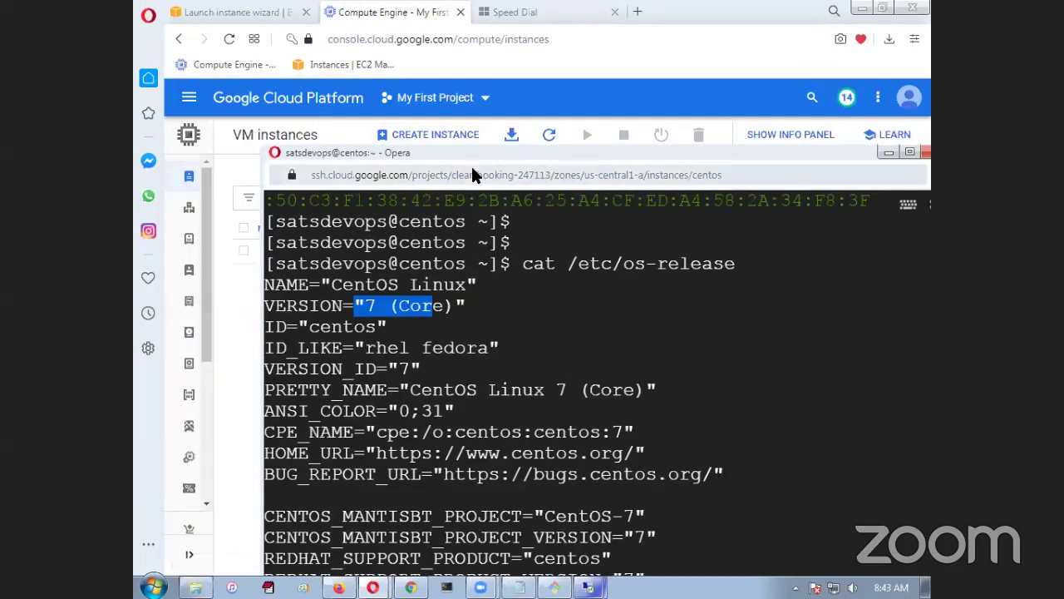
pyautogui.moveTo(476, 150); pyautogui.dragTo(426, 151)
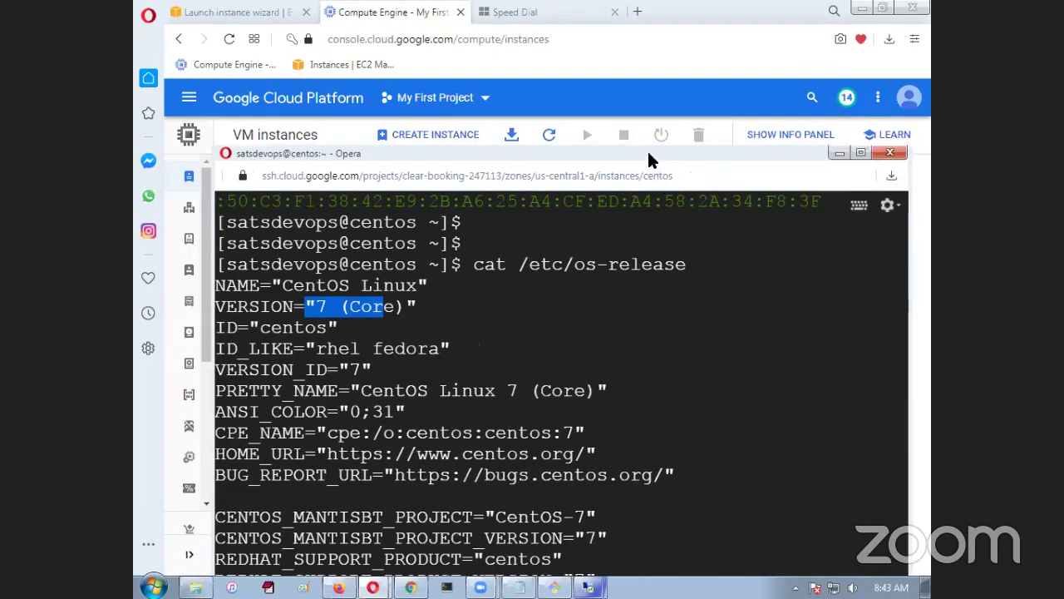
pyautogui.moveTo(644, 152); pyautogui.dragTo(585, 103)
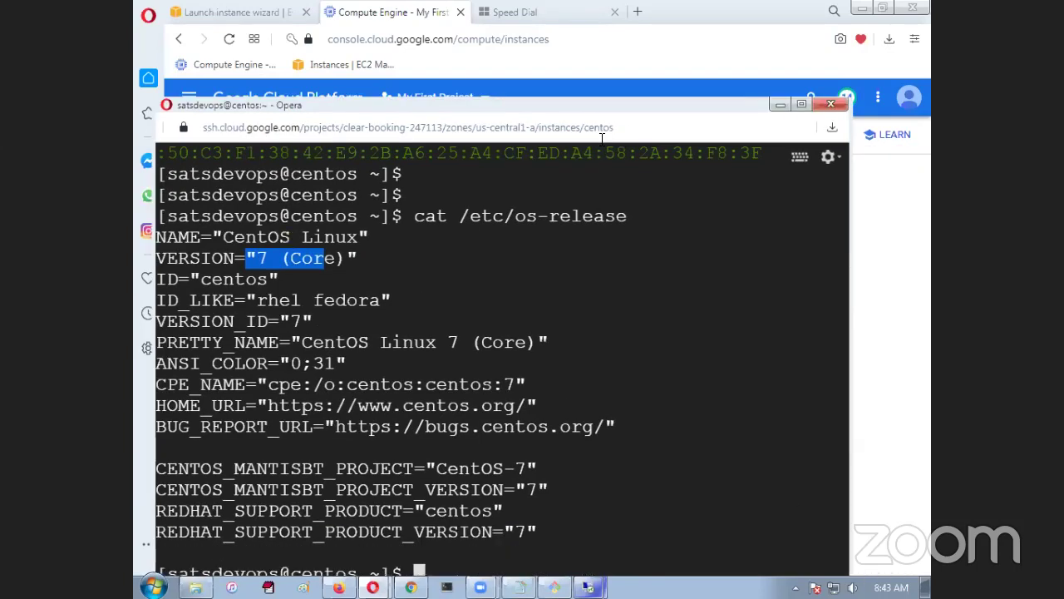
pyautogui.click(859, 363)
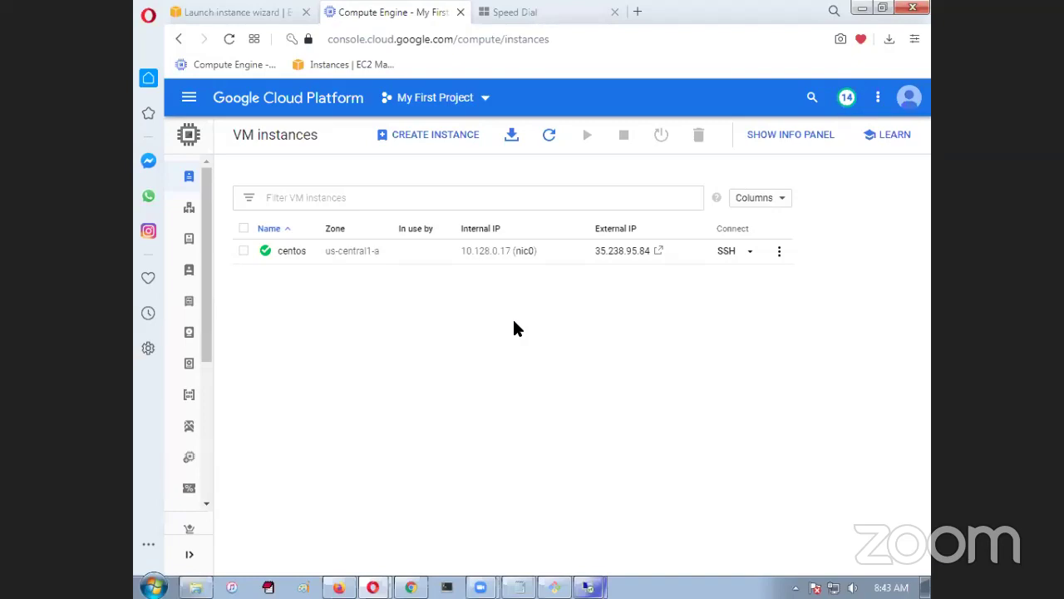
# Start creating another VM instance and name it ansible-master
pyautogui.click(432, 146)
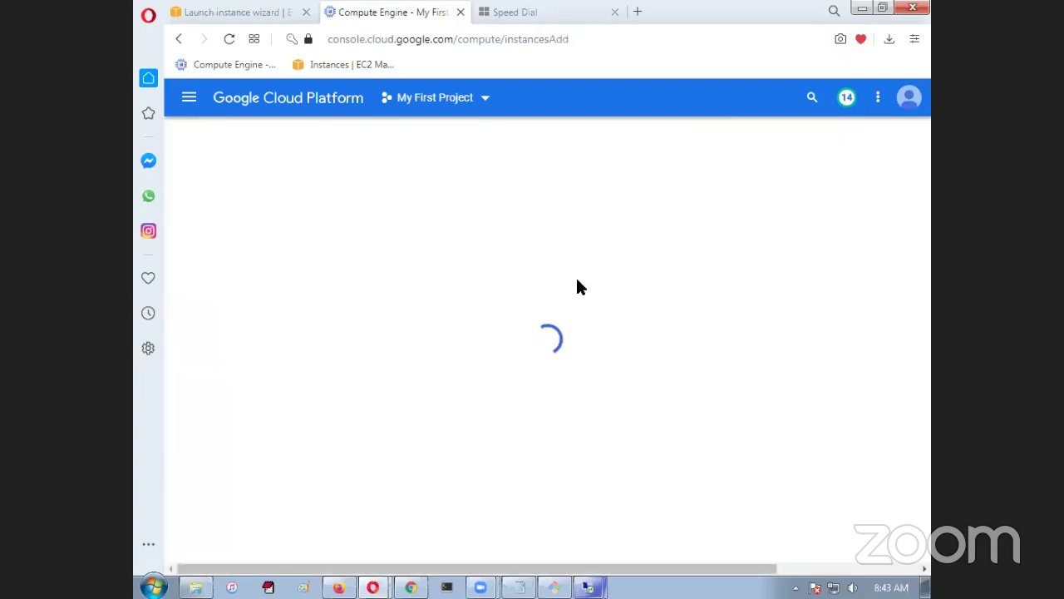
pyautogui.moveTo(545, 205); pyautogui.dragTo(483, 199)
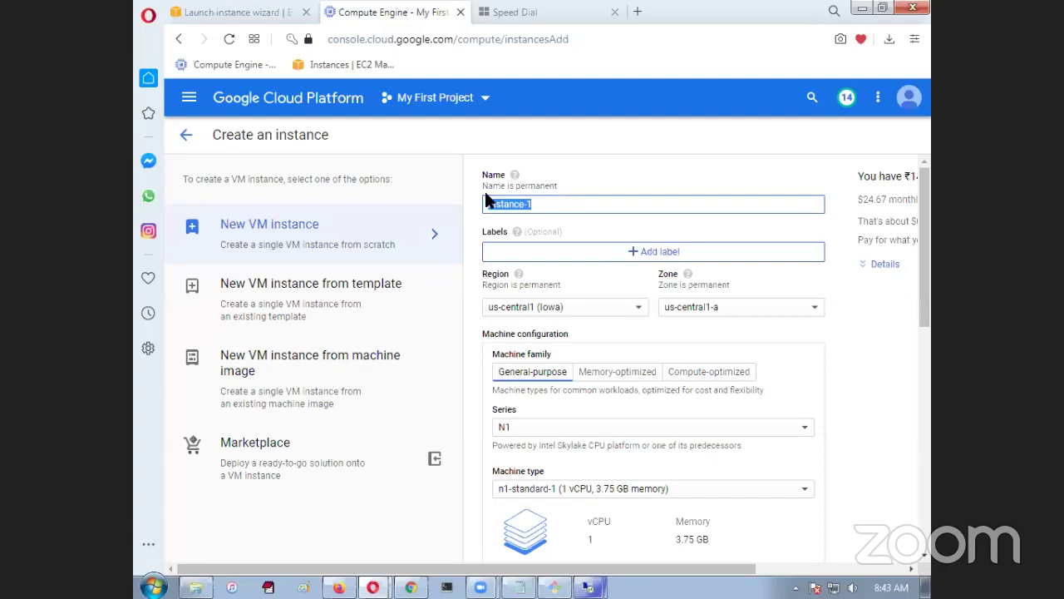
pyautogui.write('ubuntu')
pyautogui.press('BackSpace')
pyautogui.press('BackSpace')
pyautogui.press('BackSpace')
pyautogui.press('BackSpace')
pyautogui.press('BackSpace')
pyautogui.press('BackSpace')
pyautogui.write('ub')
pyautogui.press('BackSpace')
pyautogui.press('BackSpace')
pyautogui.write('a')
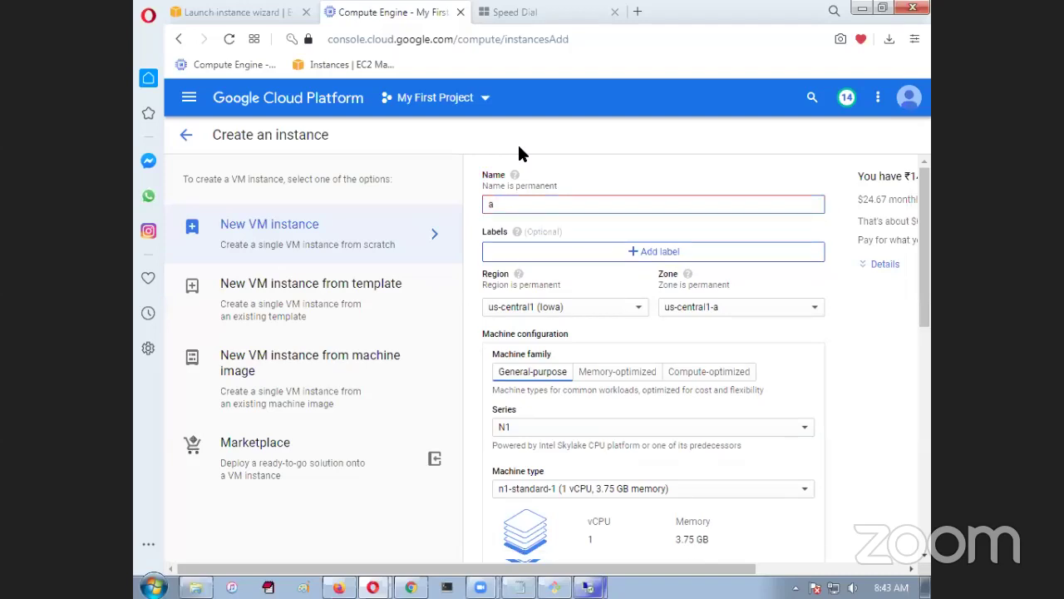
pyautogui.write('nsible')
pyautogui.moveTo(519, 204); pyautogui.dragTo(510, 204)
pyautogui.click(518, 205)
pyautogui.write('-master')
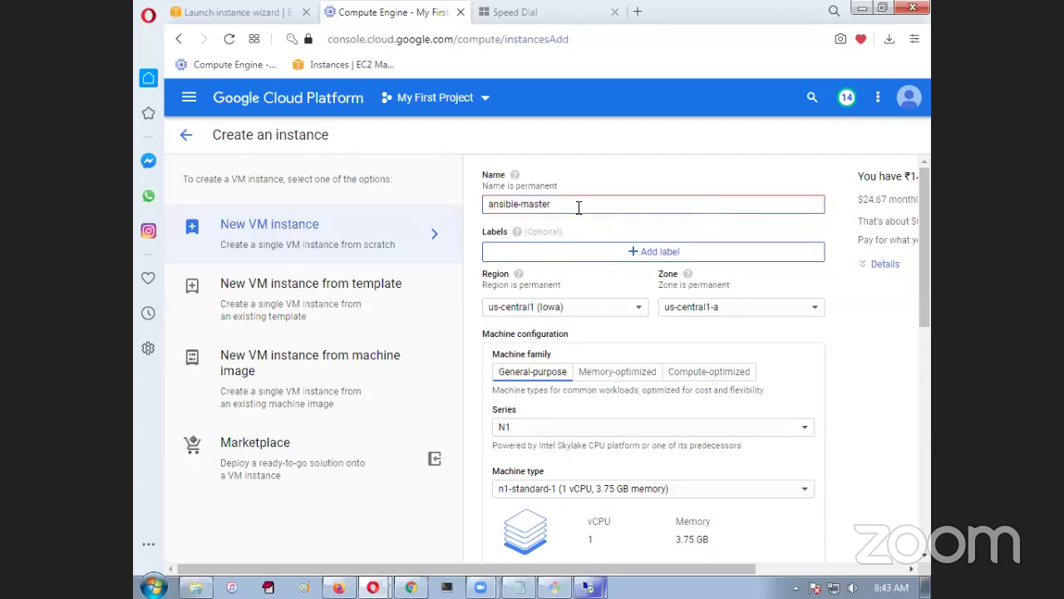
pyautogui.moveTo(576, 206); pyautogui.dragTo(481, 204)
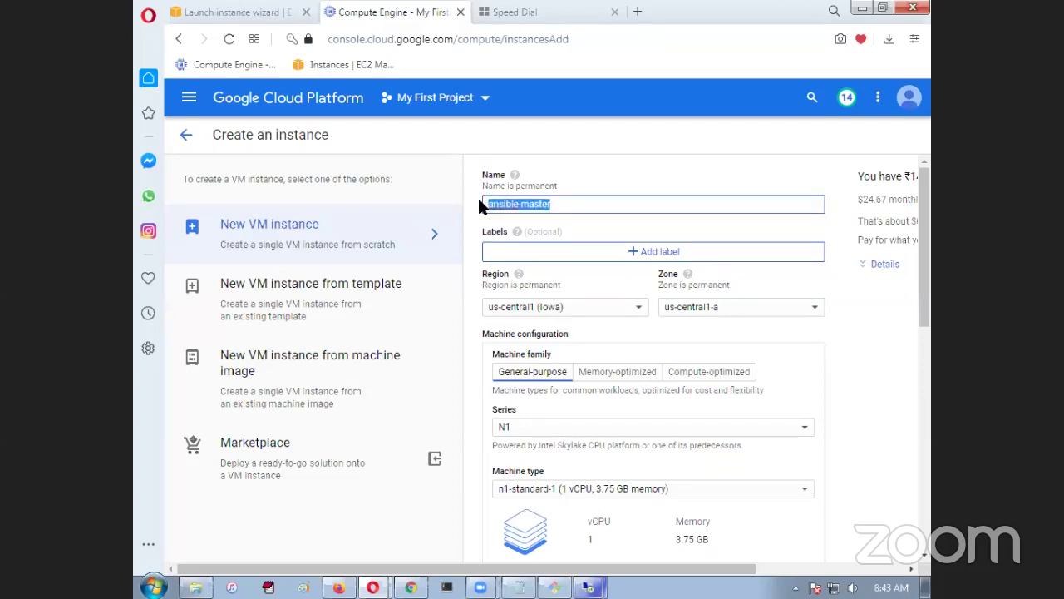
# Change the new instance's boot disk to the public Ubuntu 16.04 LTS image and apply the selection
pyautogui.scroll(-2, 613, 345)
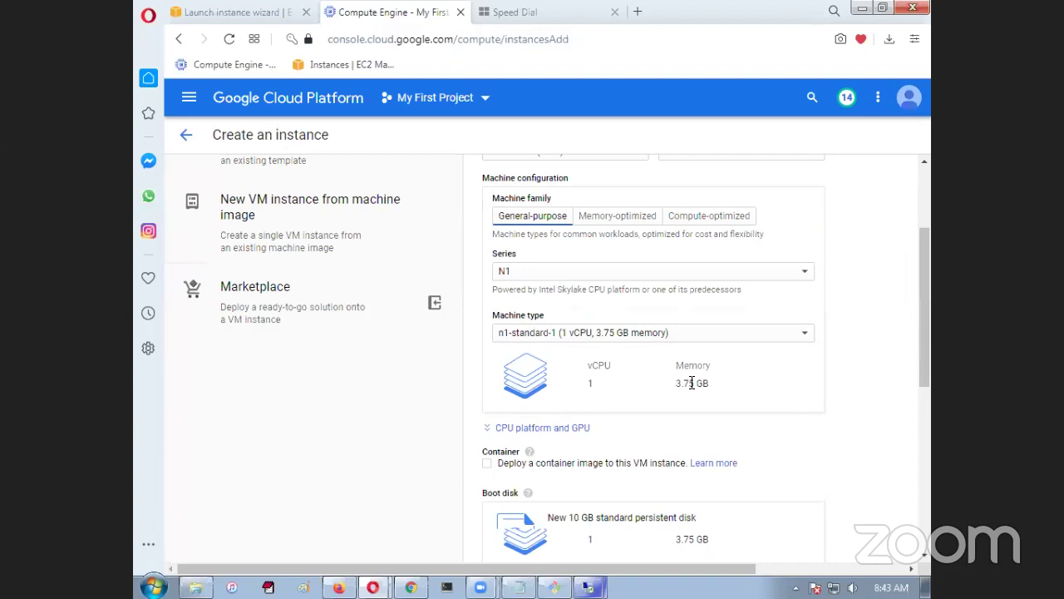
pyautogui.scroll(-2, 737, 409)
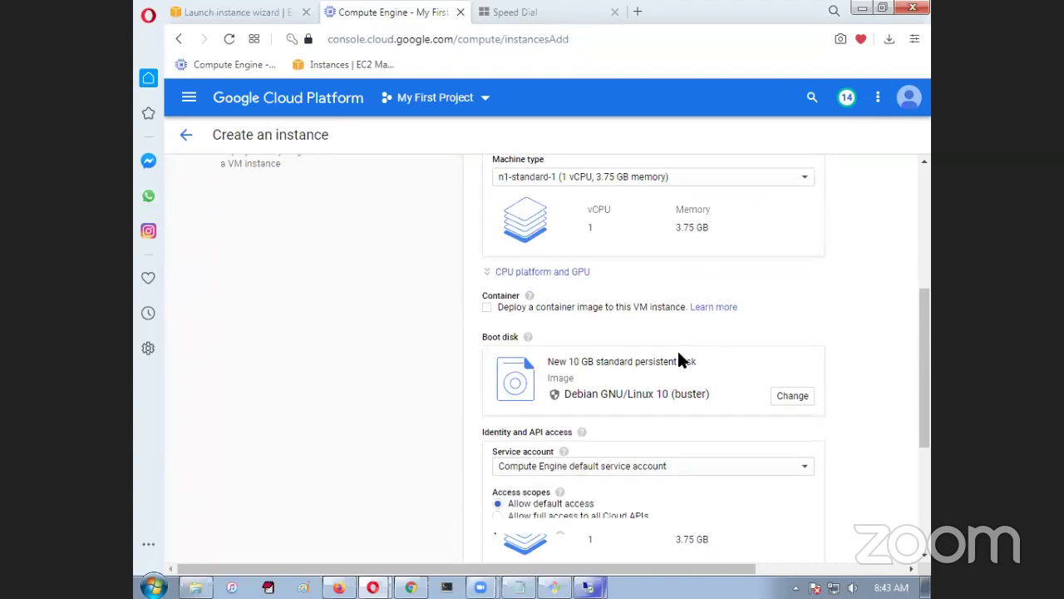
pyautogui.scroll(-1, 677, 348)
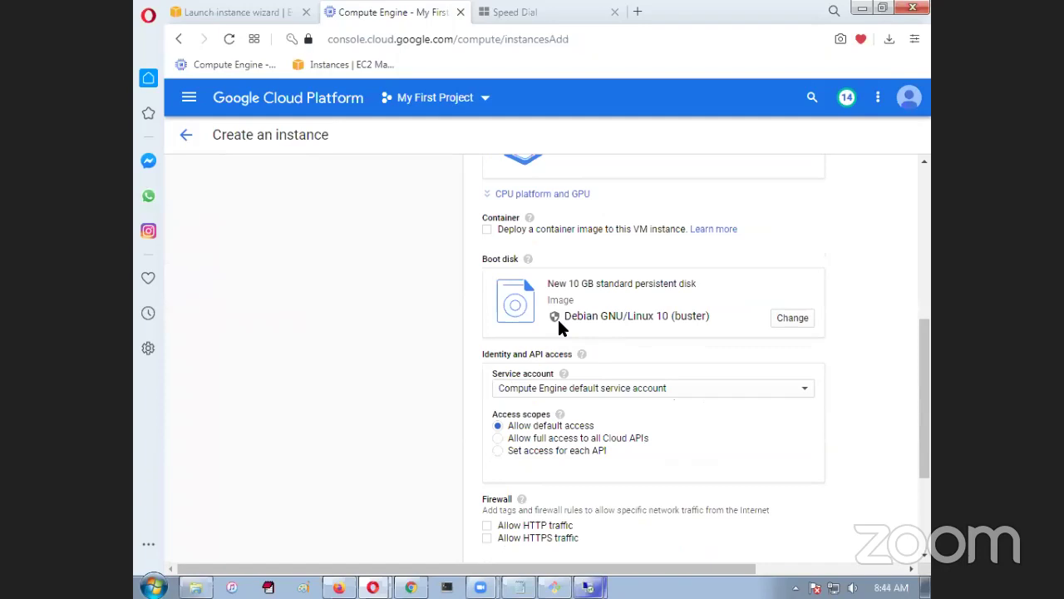
pyautogui.click(790, 319)
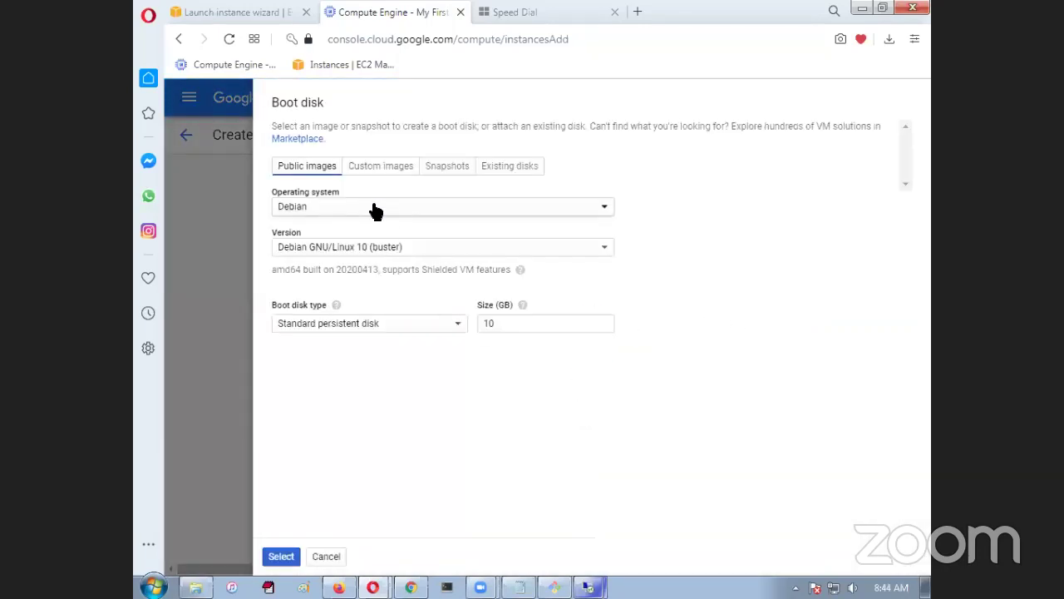
pyautogui.click(373, 209)
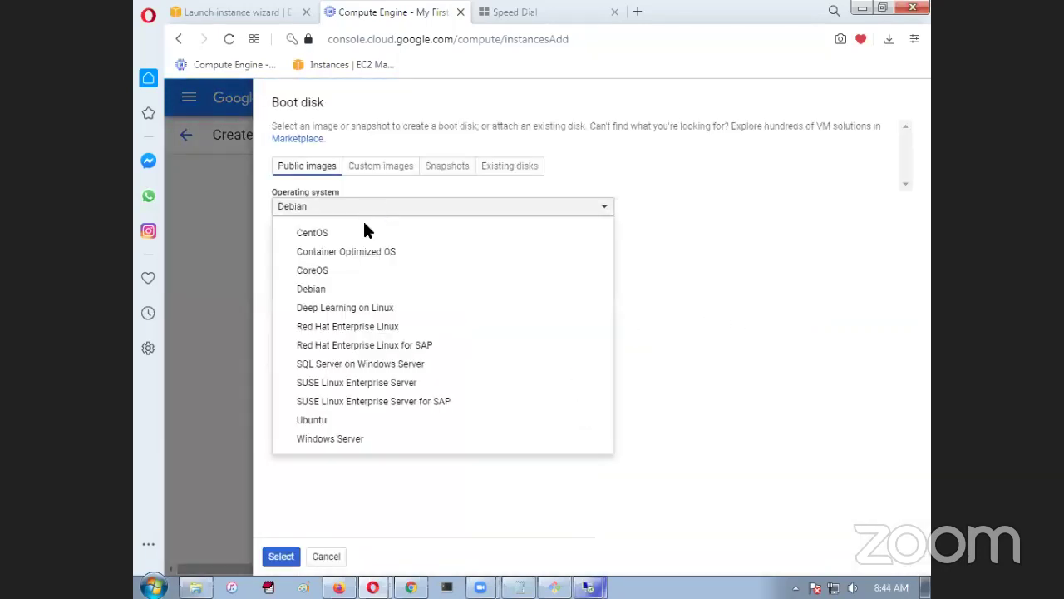
pyautogui.click(320, 420)
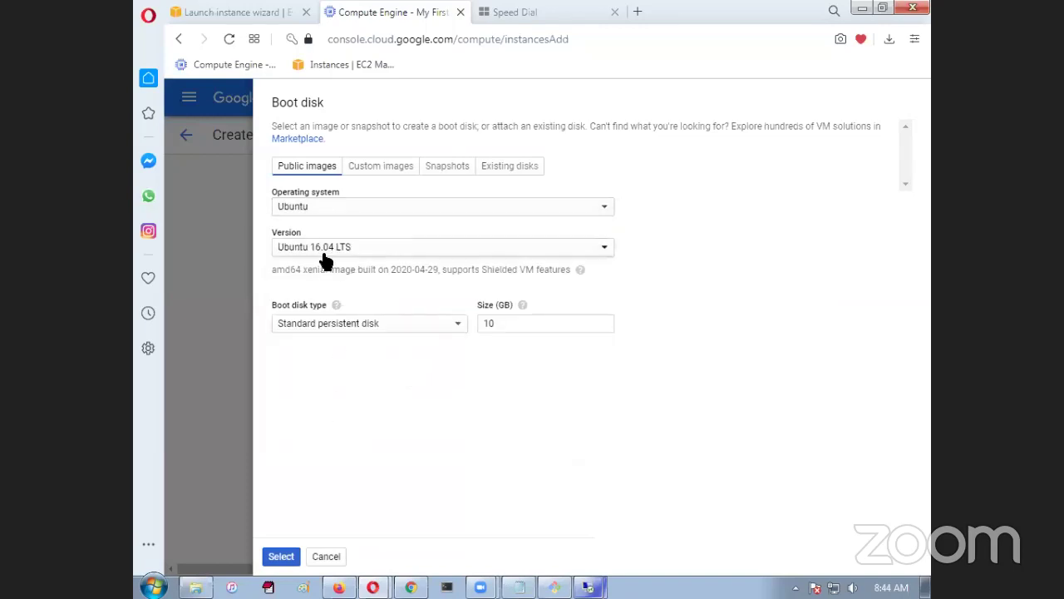
pyautogui.doubleClick(495, 324)
pyautogui.click(287, 555)
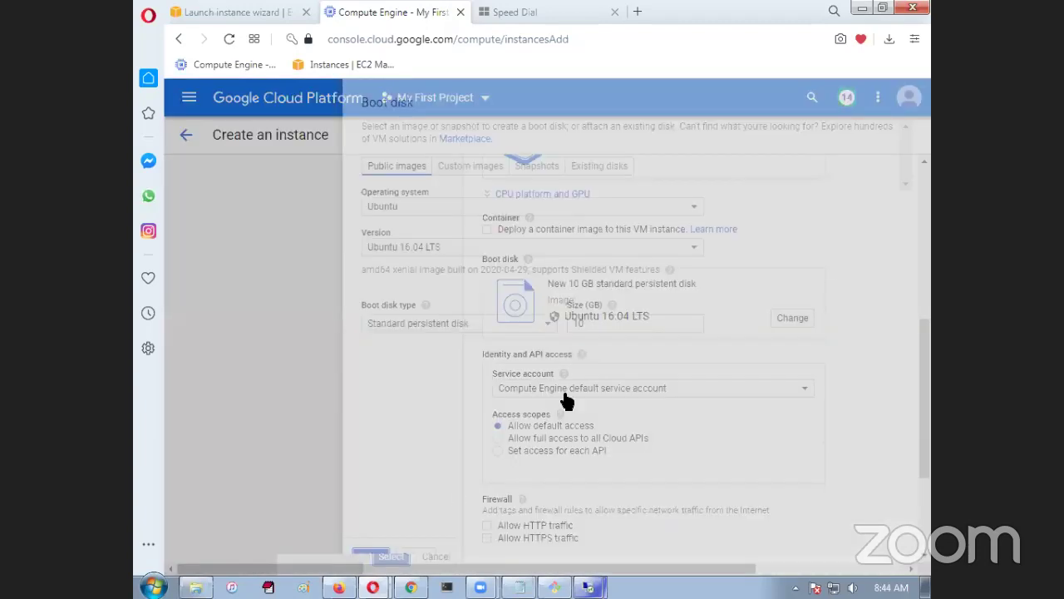
# Review the name, machine type, boot disk and firewall settings, and create the ansible-master VM instance
pyautogui.scroll(4, 569, 358)
pyautogui.scroll(-5, 582, 370)
pyautogui.scroll(10, 592, 400)
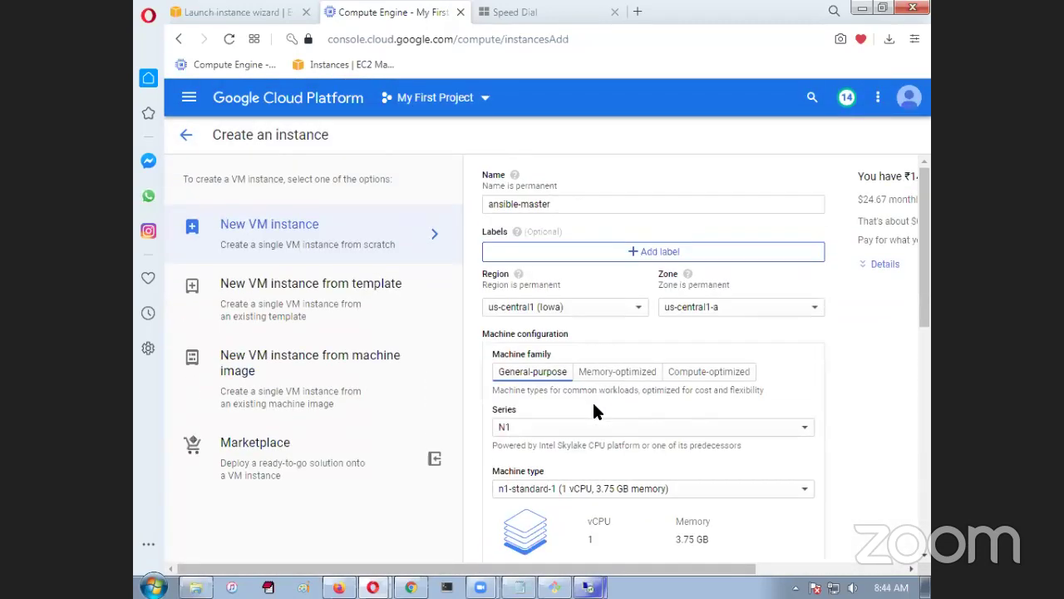
pyautogui.click(546, 207)
pyautogui.moveTo(546, 206); pyautogui.dragTo(471, 204)
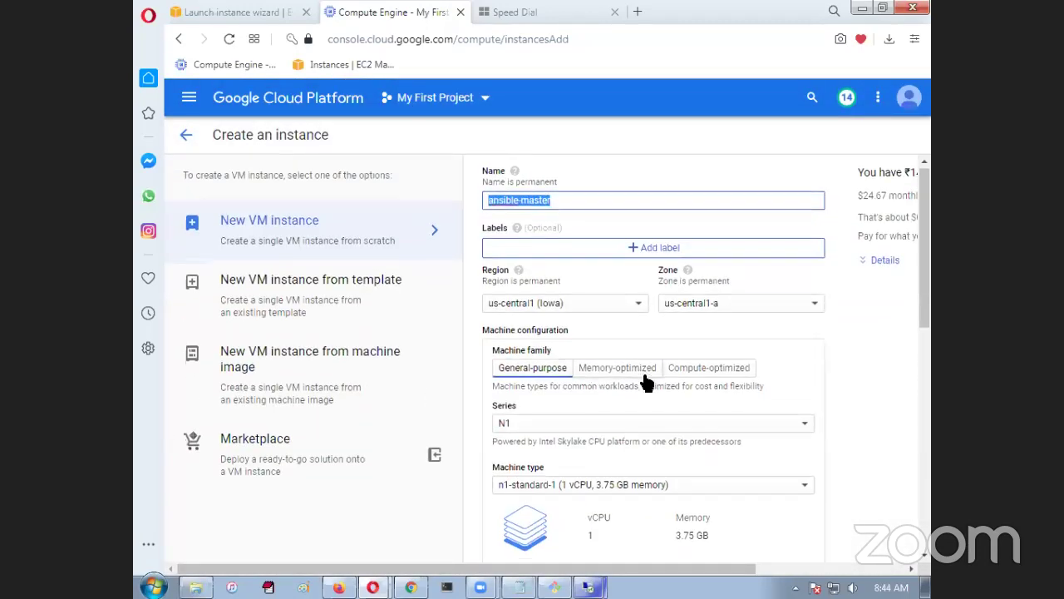
pyautogui.scroll(-4, 607, 391)
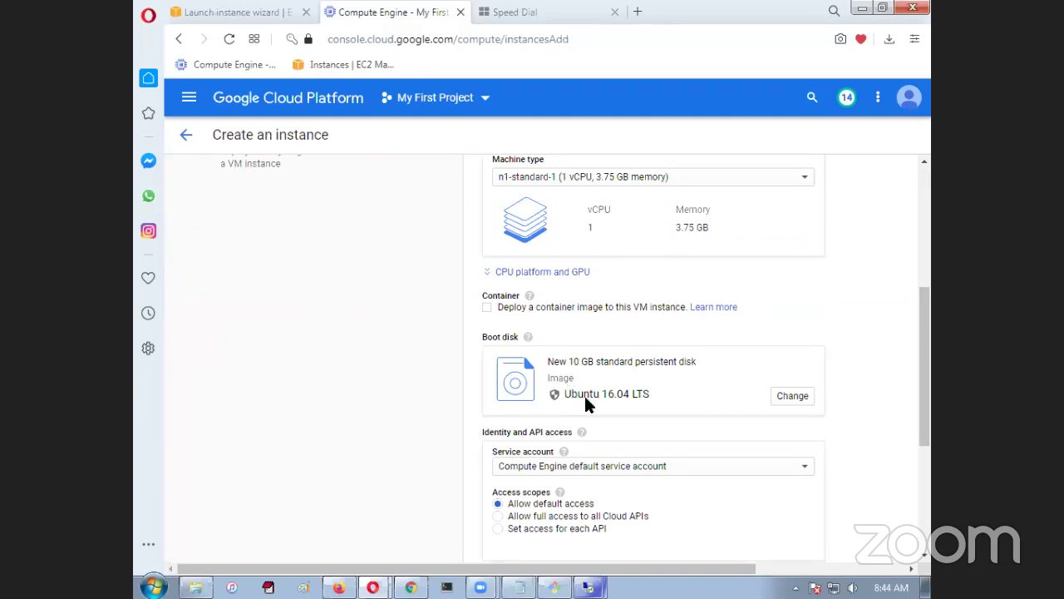
pyautogui.scroll(-3, 661, 395)
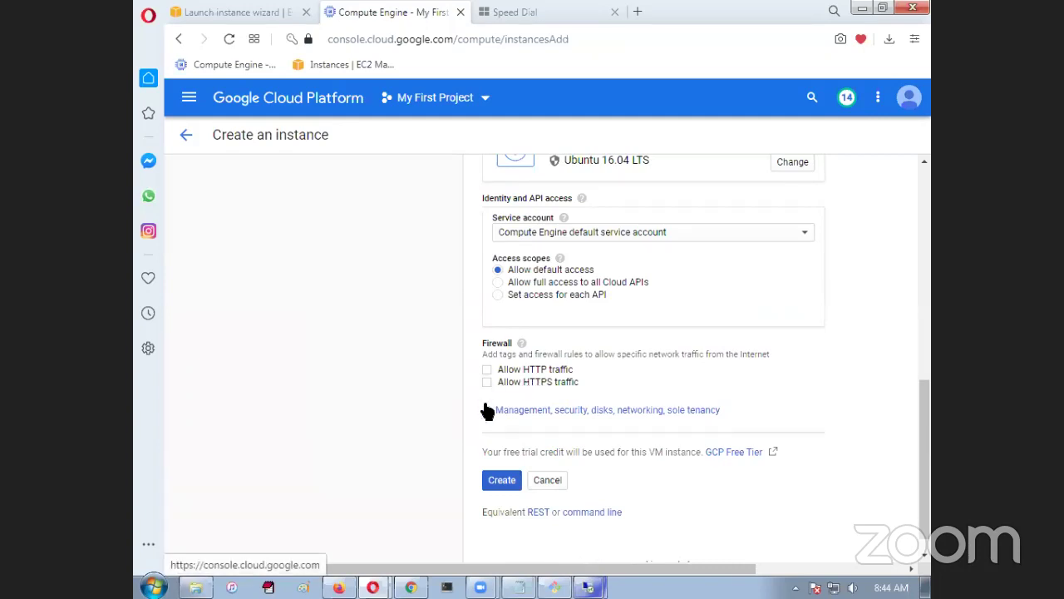
pyautogui.click(496, 486)
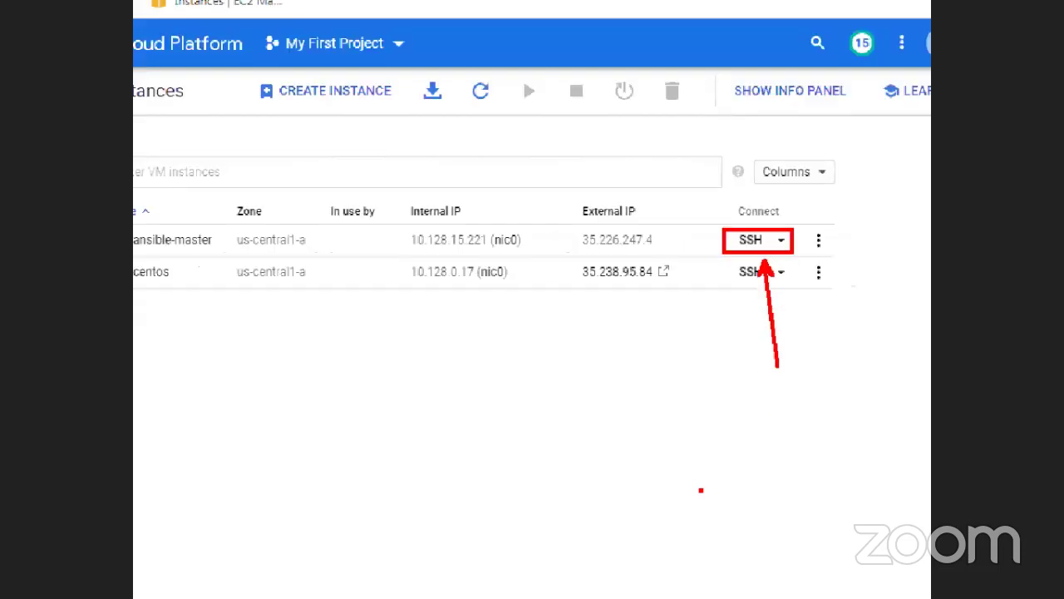
# Open a browser SSH session to the ansible-master instance and check its host name and operating system in the terminal
pyautogui.click(751, 240)
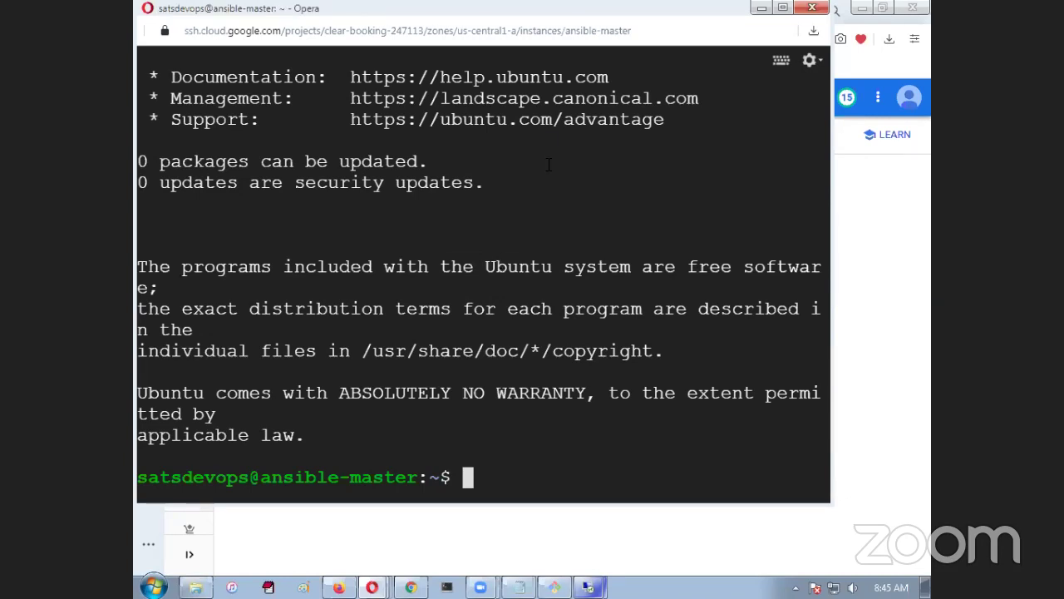
pyautogui.press('Return')
pyautogui.press('Return')
pyautogui.press('Return')
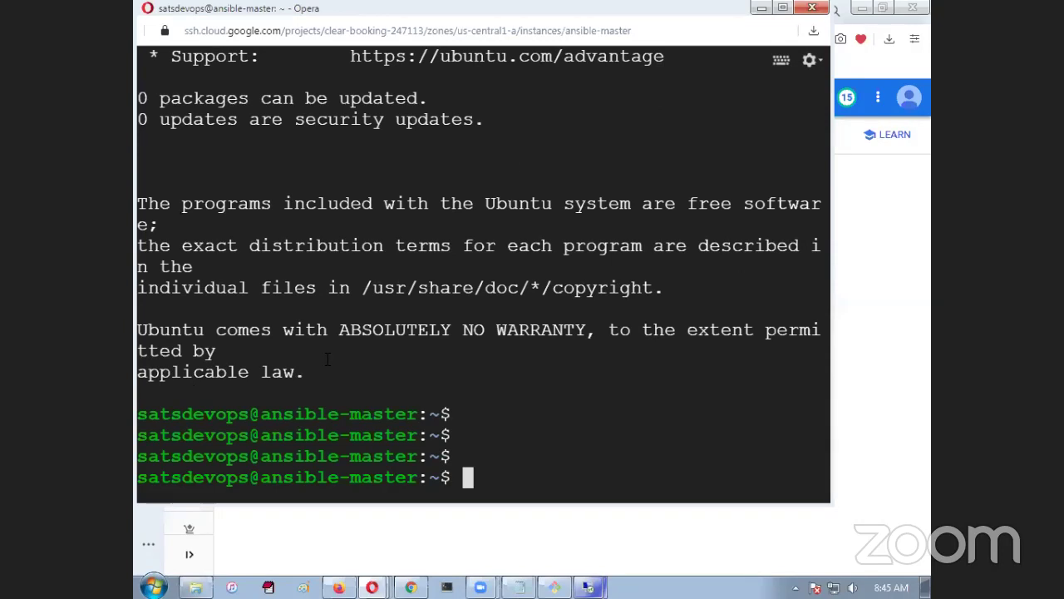
pyautogui.moveTo(263, 413); pyautogui.dragTo(419, 413)
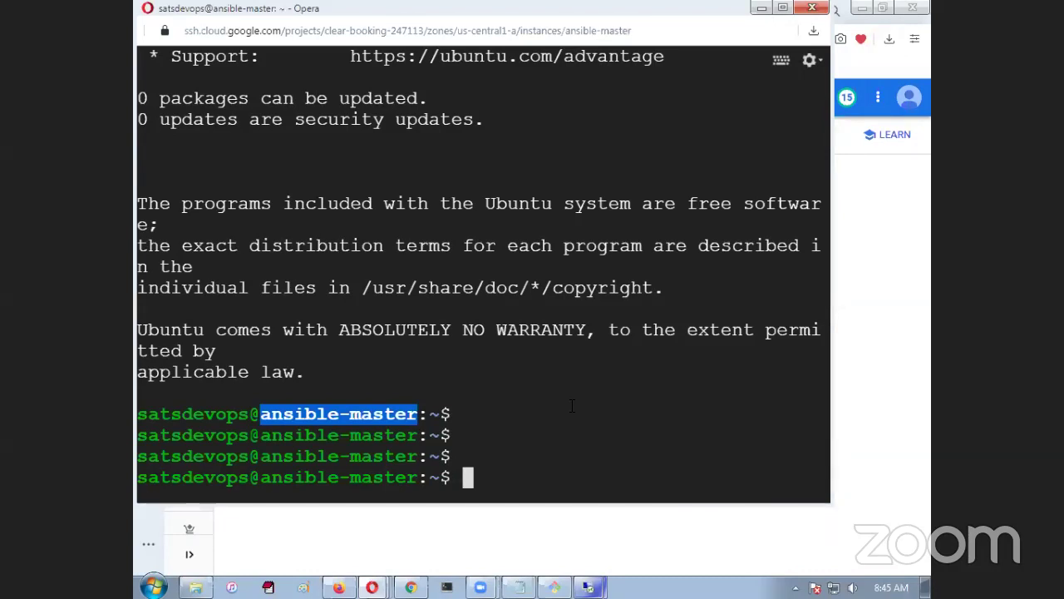
pyautogui.moveTo(485, 204); pyautogui.dragTo(633, 205)
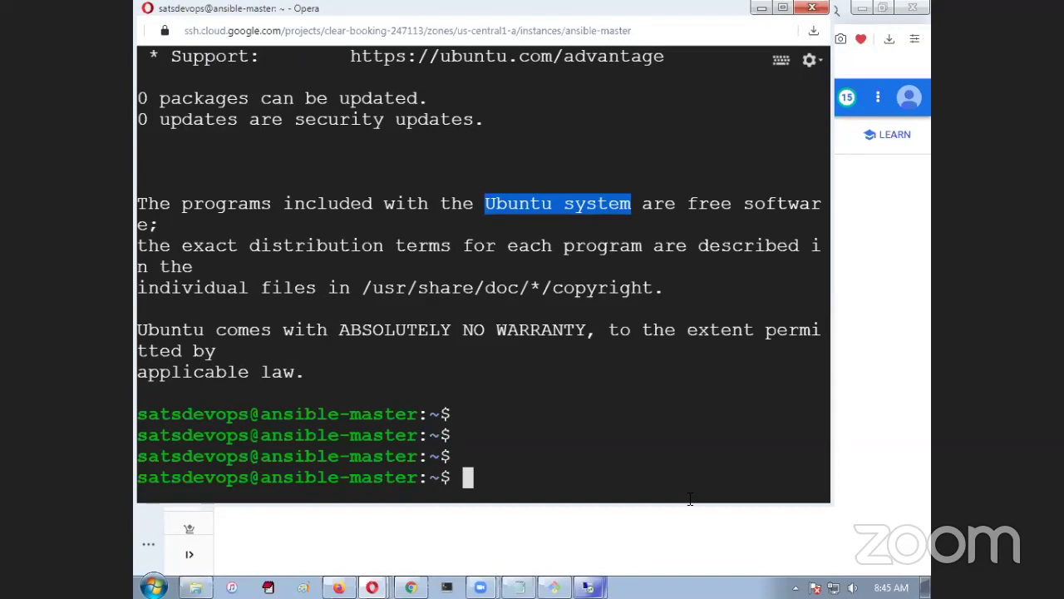
# Return from the SSH session to the VM instances list and select both the ansible-master and centos instances
pyautogui.click(589, 587)
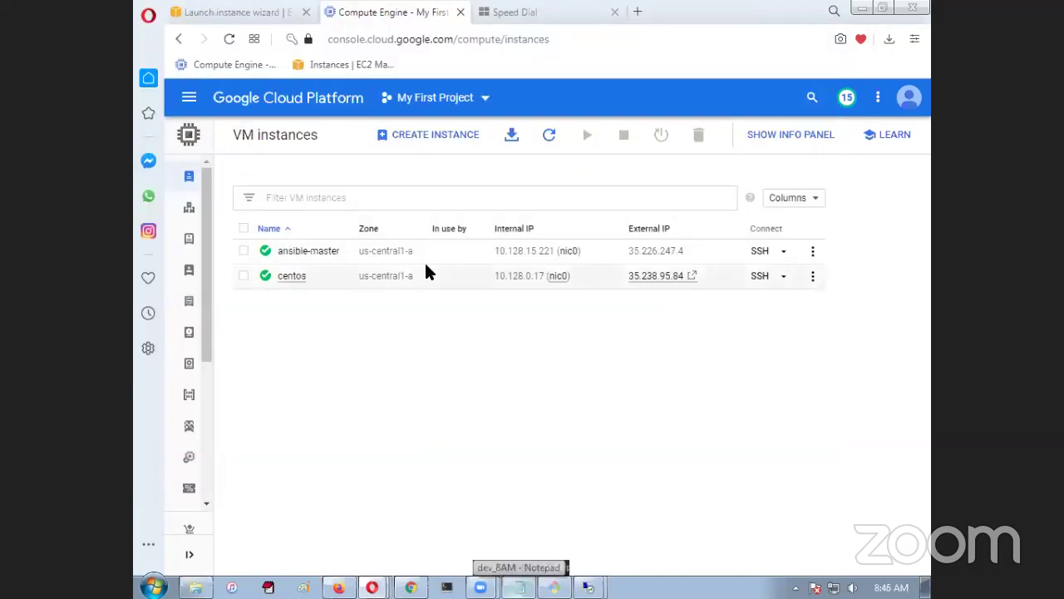
pyautogui.click(243, 250)
pyautogui.click(244, 275)
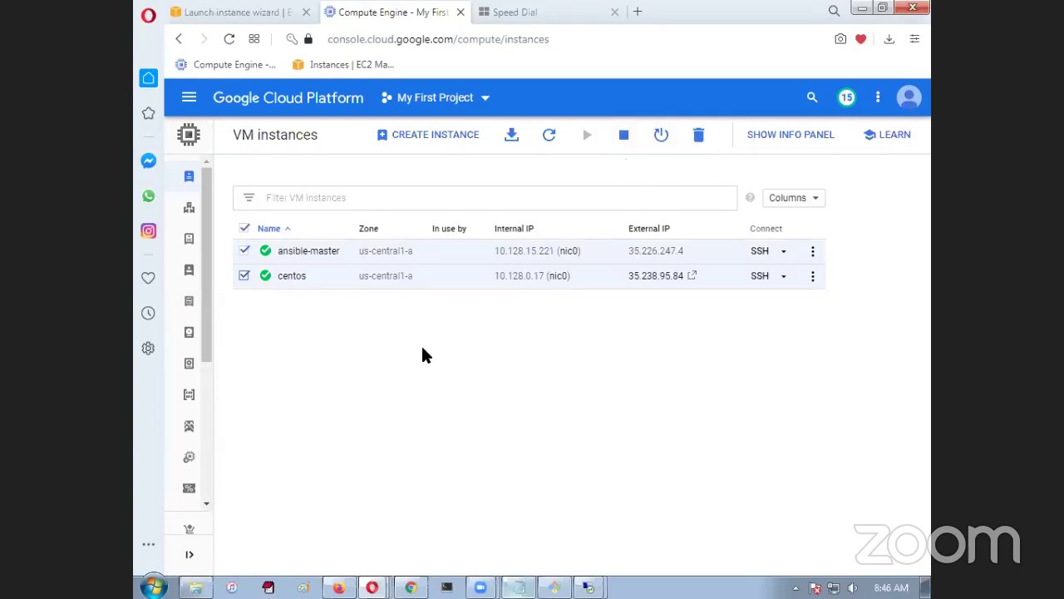
# Switch to the AWS console, leave the launch wizard for the EC2 dashboard and list the running instances
pyautogui.click(227, 12)
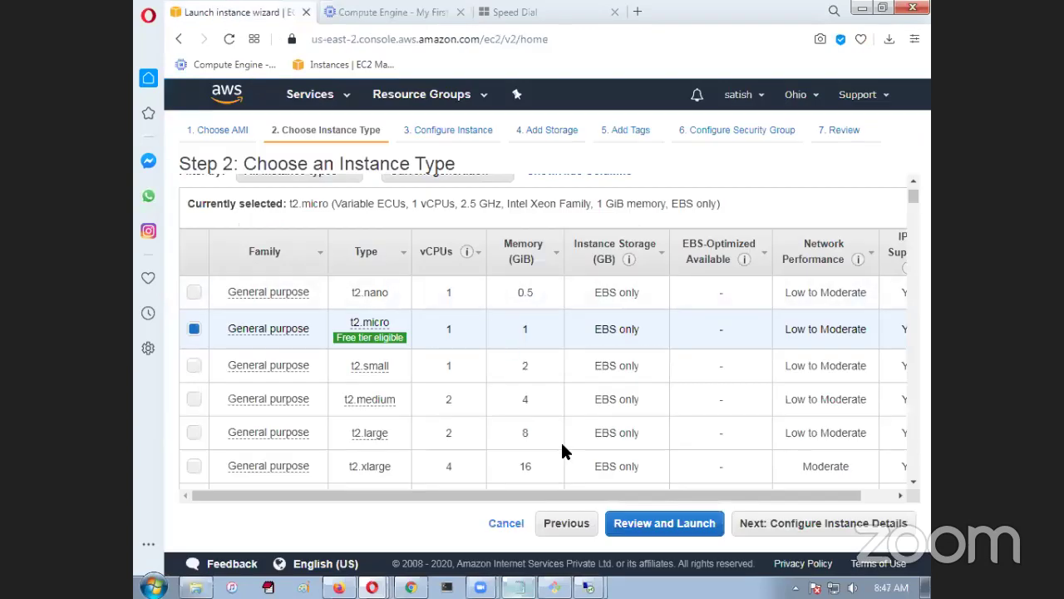
pyautogui.click(312, 94)
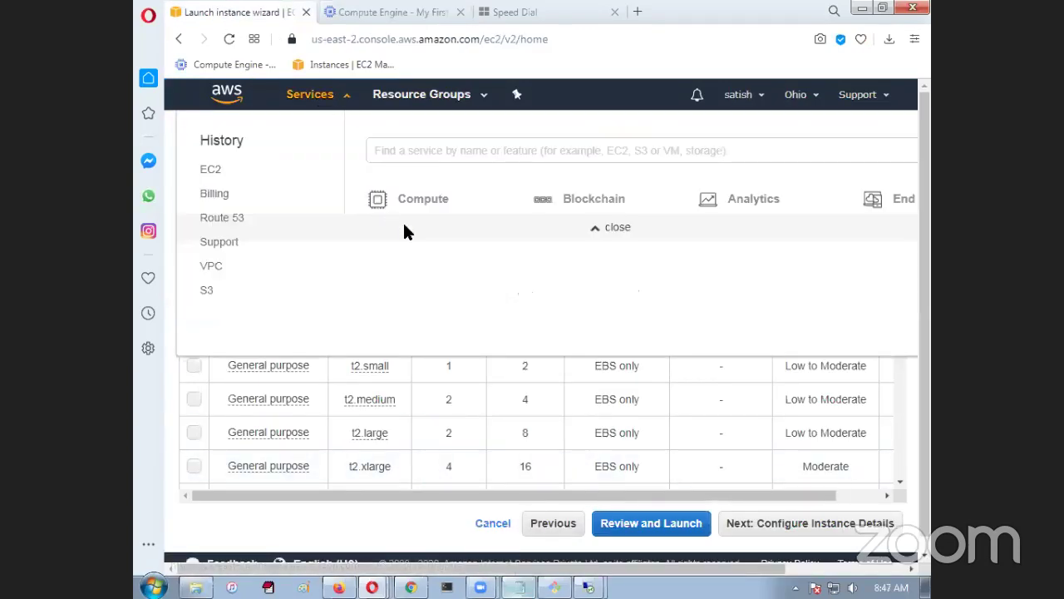
pyautogui.click(467, 291)
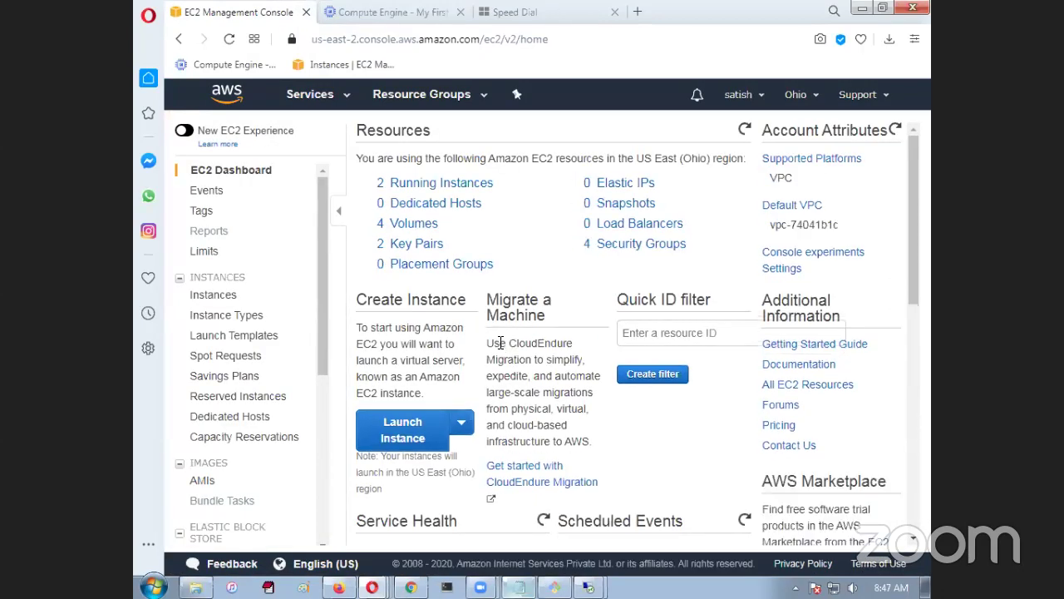
pyautogui.click(436, 185)
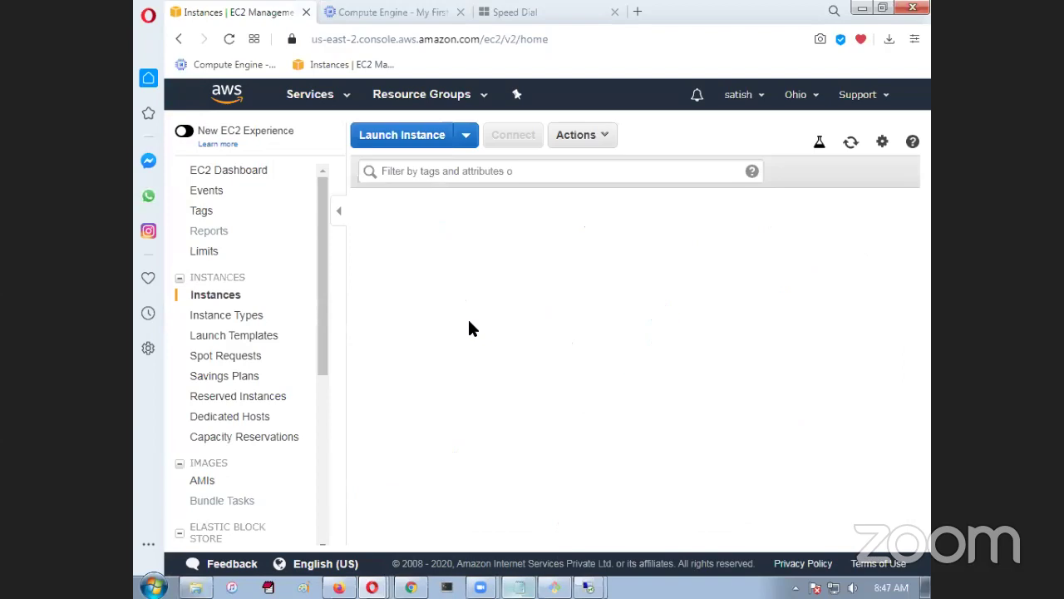
# Select the Windows-2016 and REDHAT instances, check the Stop option among the instance state actions, and return to the Google Cloud VM list
pyautogui.click(366, 254)
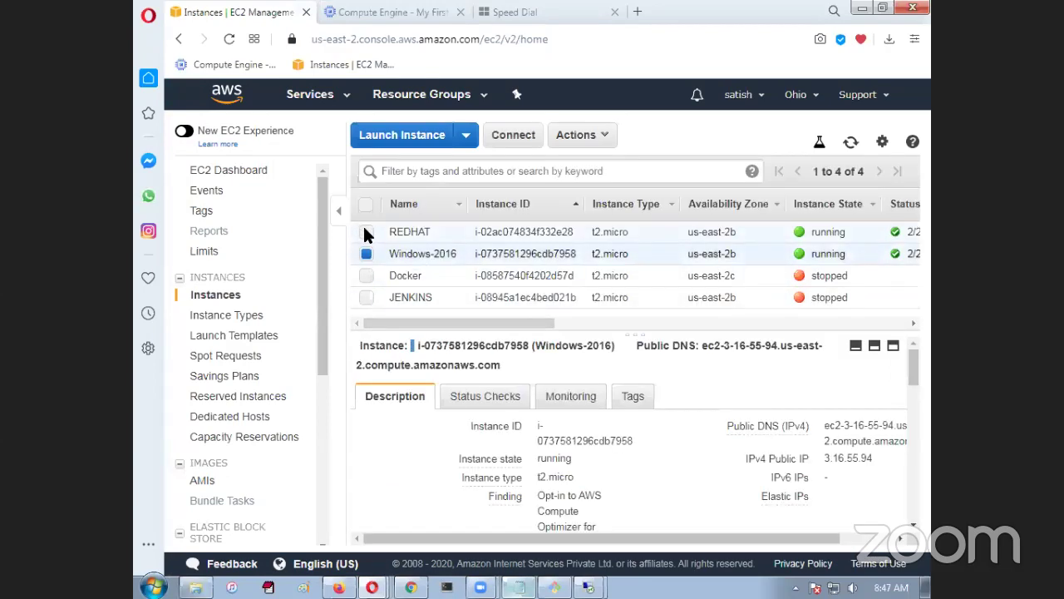
pyautogui.click(366, 232)
pyautogui.click(585, 143)
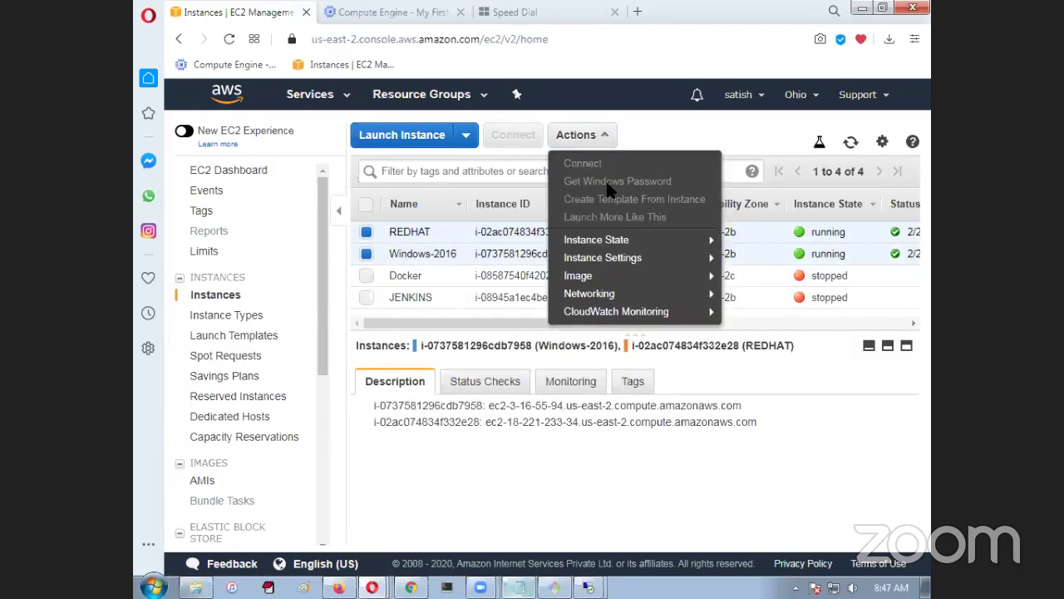
pyautogui.moveTo(623, 240)
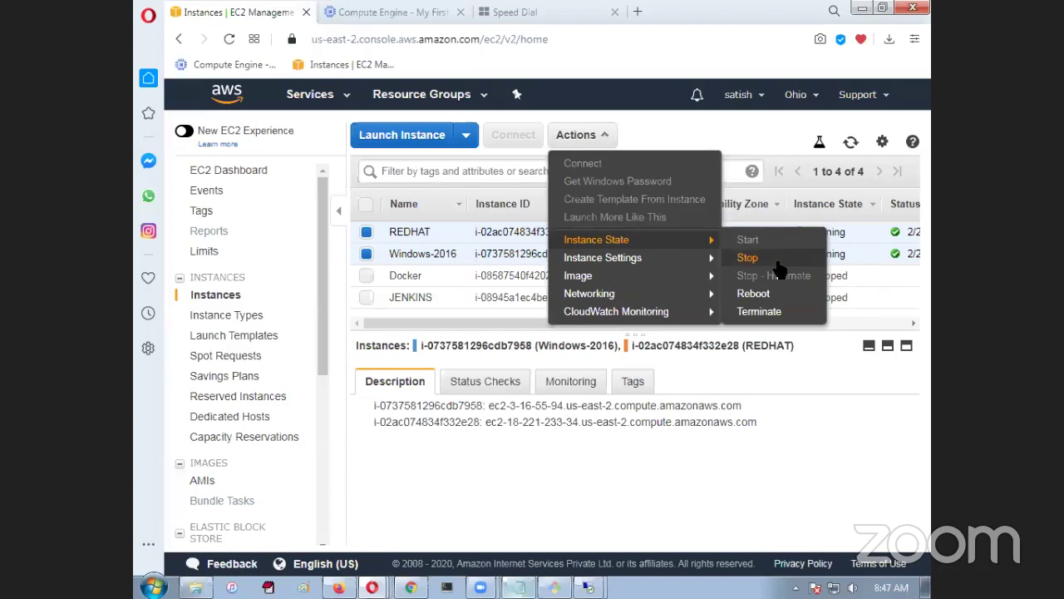
pyautogui.hotkey('ctrl', 'Tab')
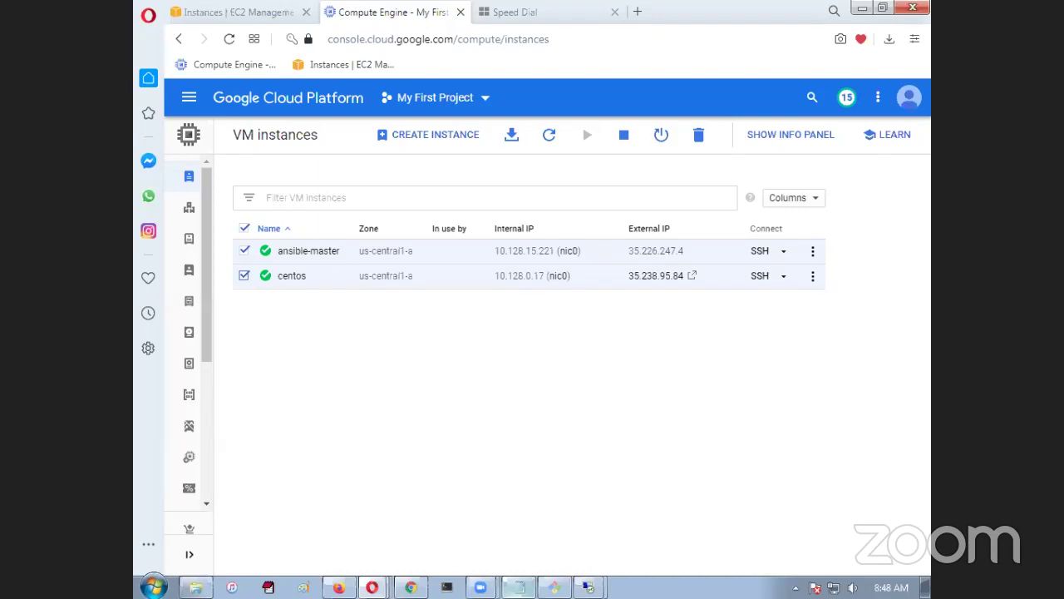
# Annotate the VM list with a connection between ansible-master and centos, and label the Internal IP column "private ip"
pyautogui.moveTo(527, 135); pyautogui.dragTo(677, 269)
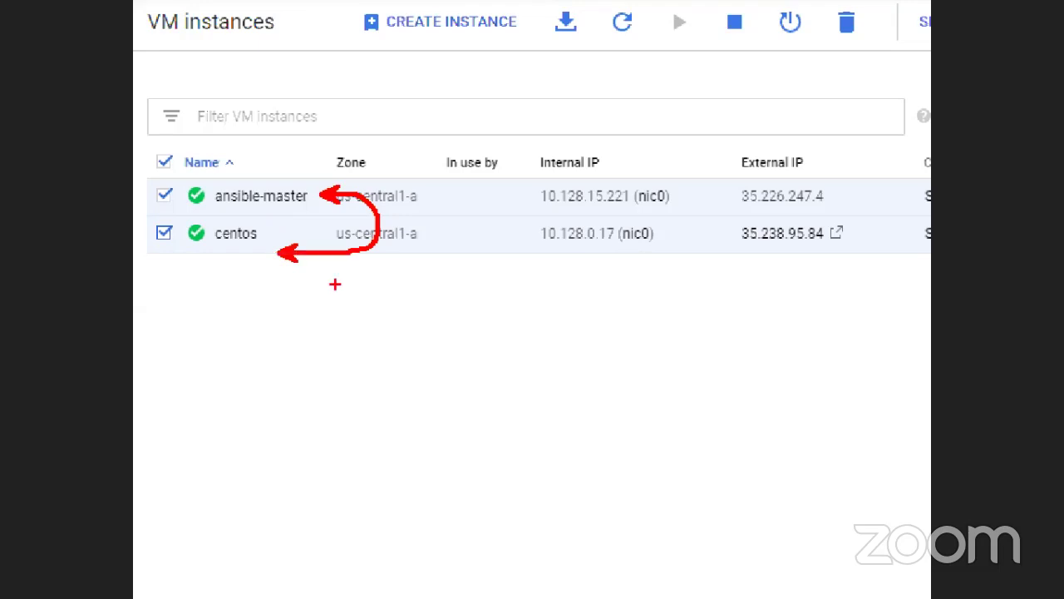
pyautogui.moveTo(181, 174)
pyautogui.mouseDown()
pyautogui.moveTo(280, 273)
pyautogui.moveTo(297, 262)
pyautogui.mouseUp()
pyautogui.write('private ip')
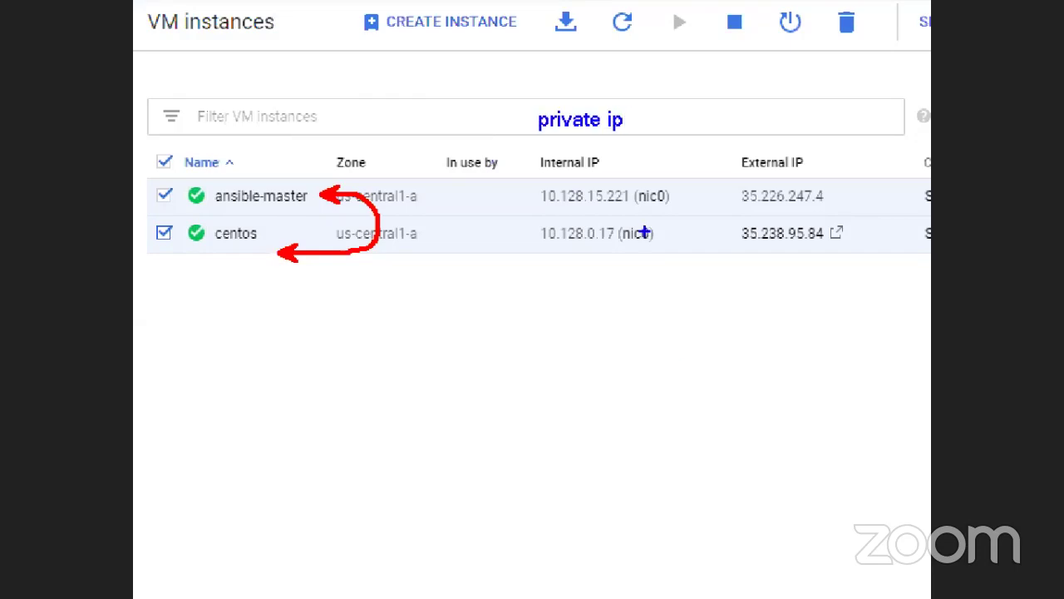
pyautogui.moveTo(524, 145); pyautogui.dragTo(686, 261)
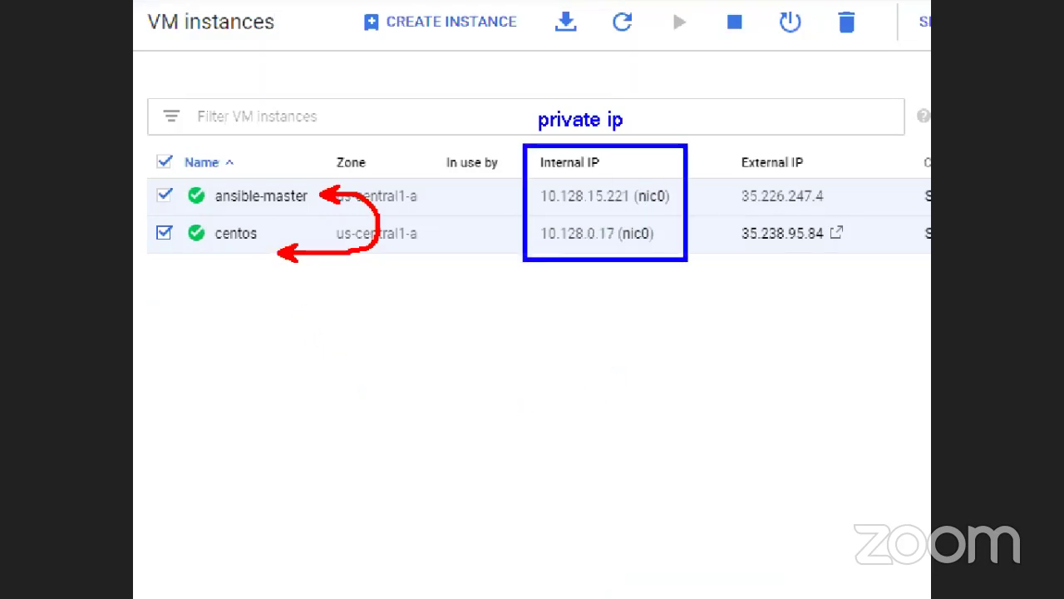
# Sketch a client computer with an arrow to the centos instance, and label the External IP column "public ip"
pyautogui.moveTo(391, 400); pyautogui.dragTo(254, 267)
pyautogui.moveTo(393, 404); pyautogui.dragTo(448, 469)
pyautogui.moveTo(374, 475); pyautogui.dragTo(463, 506)
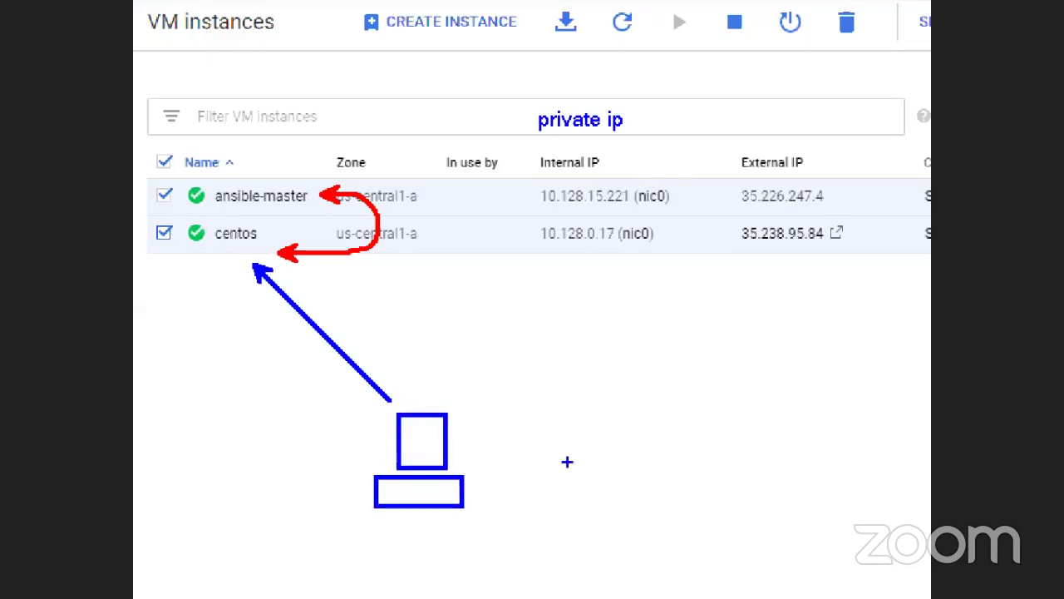
pyautogui.moveTo(729, 138); pyautogui.dragTo(856, 271)
pyautogui.write('public ip')
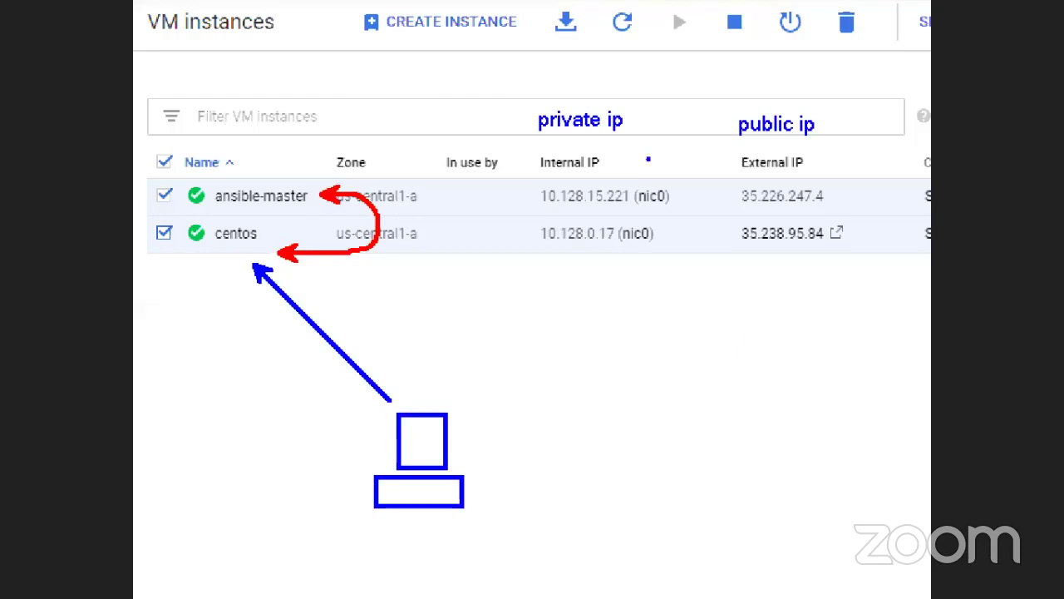
# Mark the Internal IP column, External IP column and instance names in turn, removing each mark again
pyautogui.moveTo(647, 159)
pyautogui.mouseDown()
pyautogui.moveTo(665, 166)
pyautogui.moveTo(639, 147)
pyautogui.mouseUp()
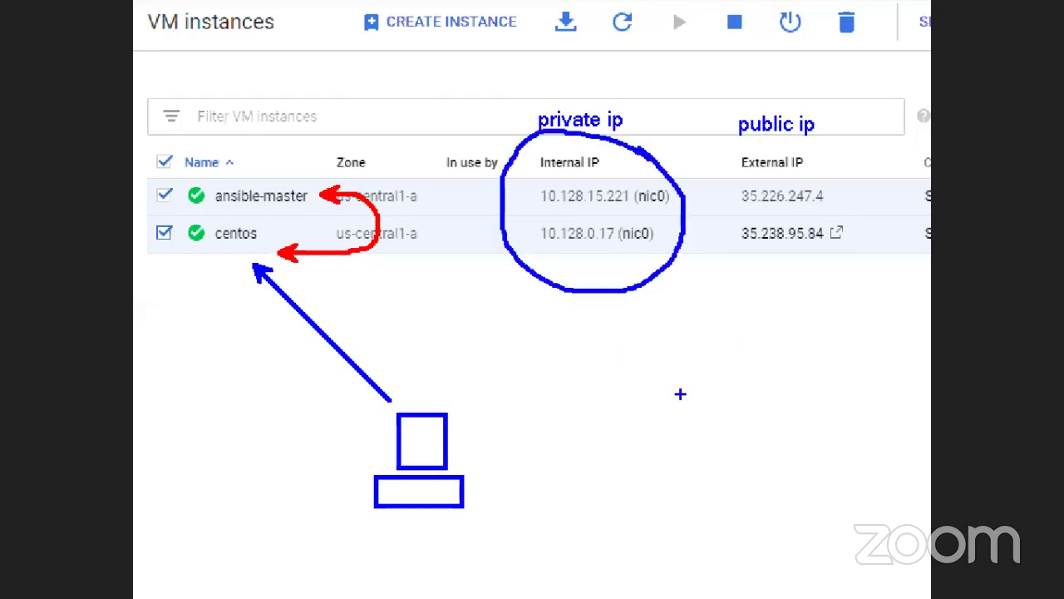
pyautogui.hotkey('ctrl', 'z')
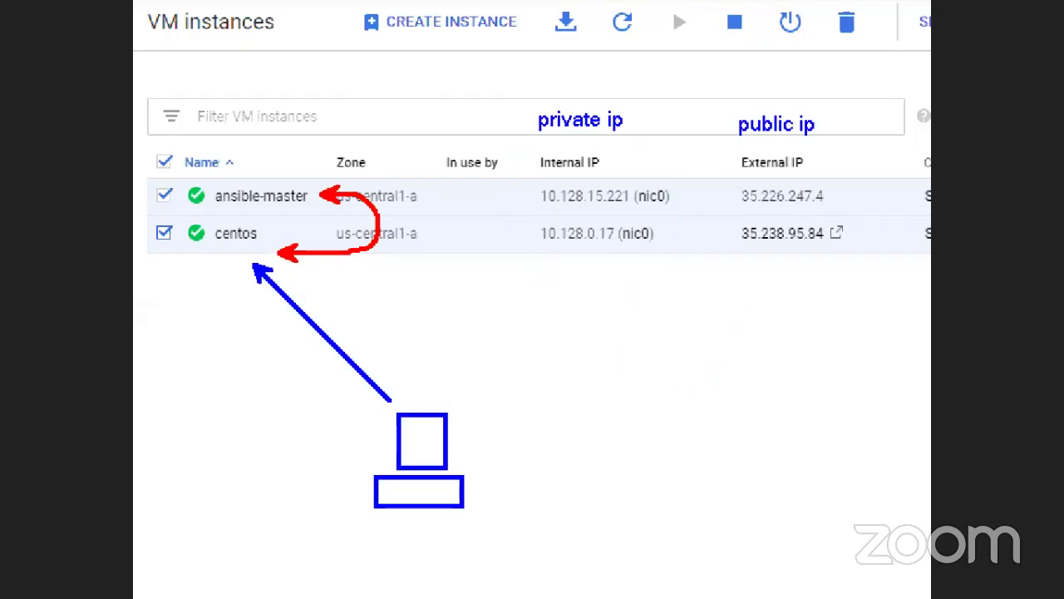
pyautogui.moveTo(864, 154)
pyautogui.mouseDown()
pyautogui.moveTo(748, 299)
pyautogui.moveTo(873, 232)
pyautogui.moveTo(828, 137)
pyautogui.mouseUp()
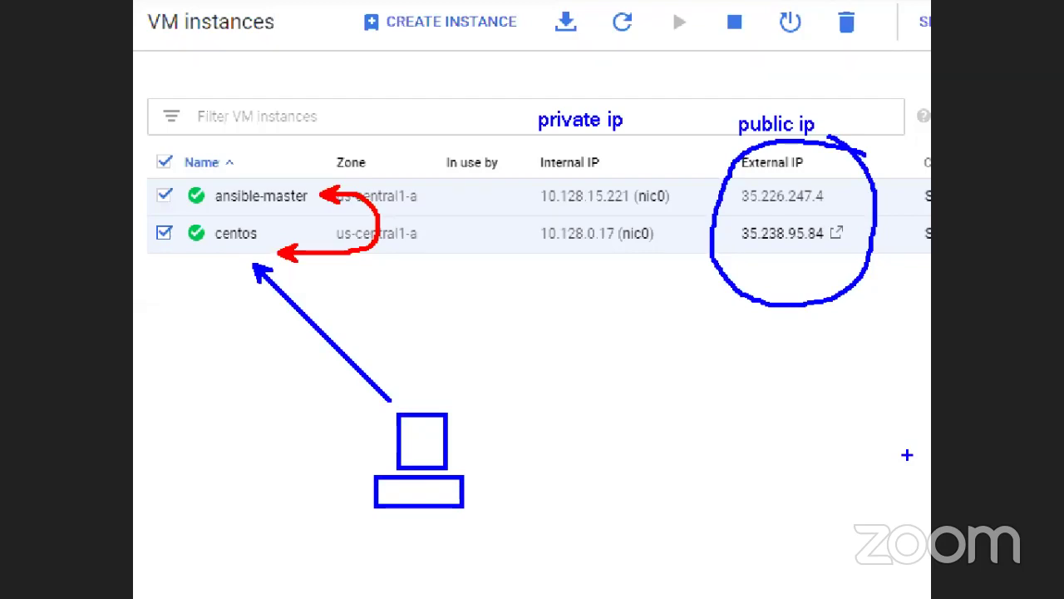
pyautogui.moveTo(526, 149); pyautogui.dragTo(591, 178)
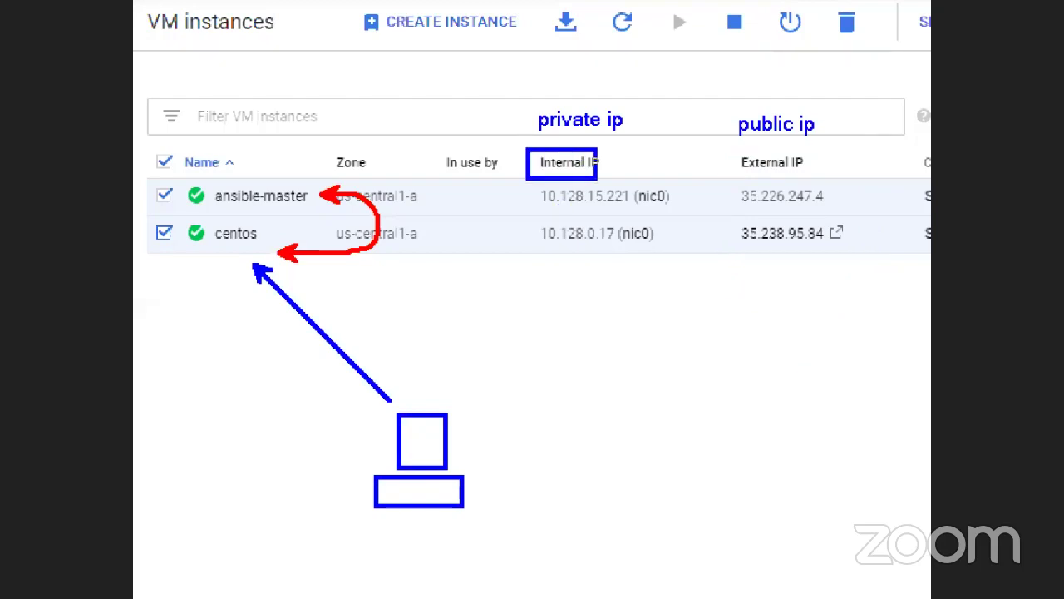
pyautogui.moveTo(522, 103); pyautogui.dragTo(635, 144)
pyautogui.moveTo(359, 165)
pyautogui.mouseDown()
pyautogui.moveTo(143, 200)
pyautogui.moveTo(416, 190)
pyautogui.moveTo(314, 129)
pyautogui.mouseUp()
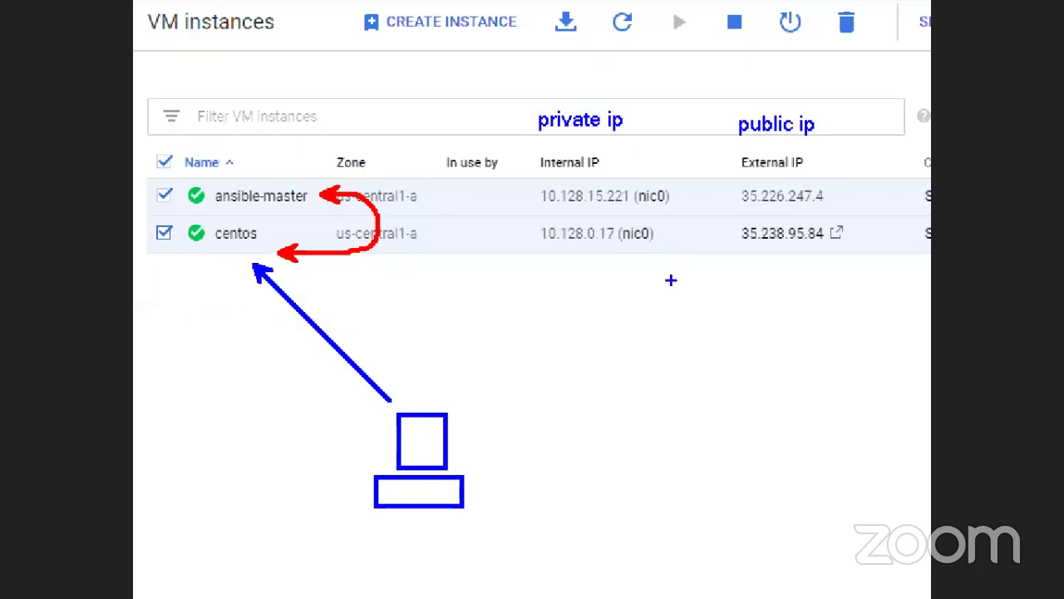
pyautogui.moveTo(166, 166); pyautogui.dragTo(384, 306)
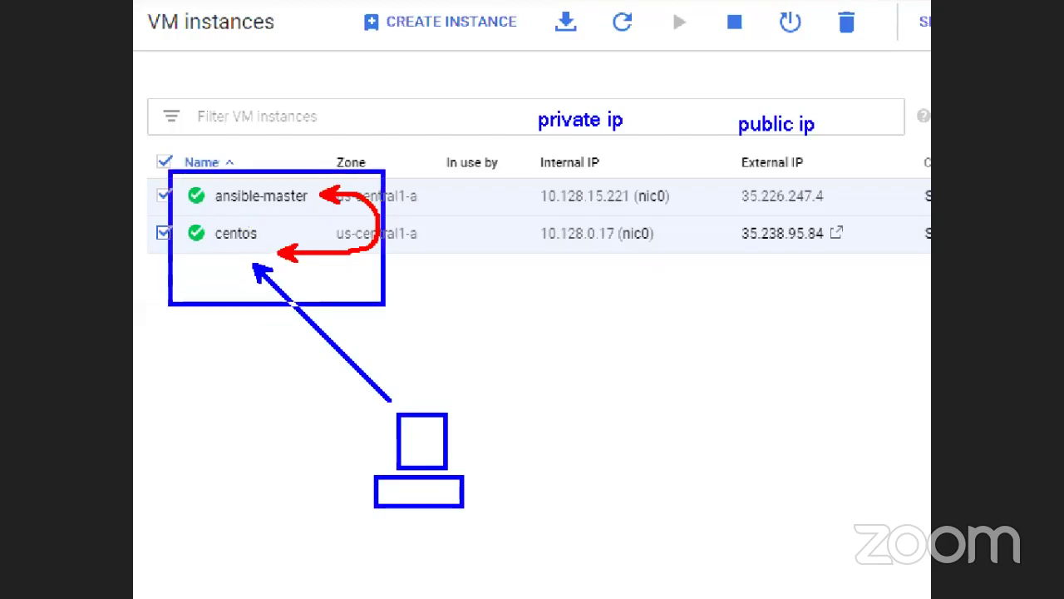
pyautogui.moveTo(524, 151); pyautogui.dragTo(683, 249)
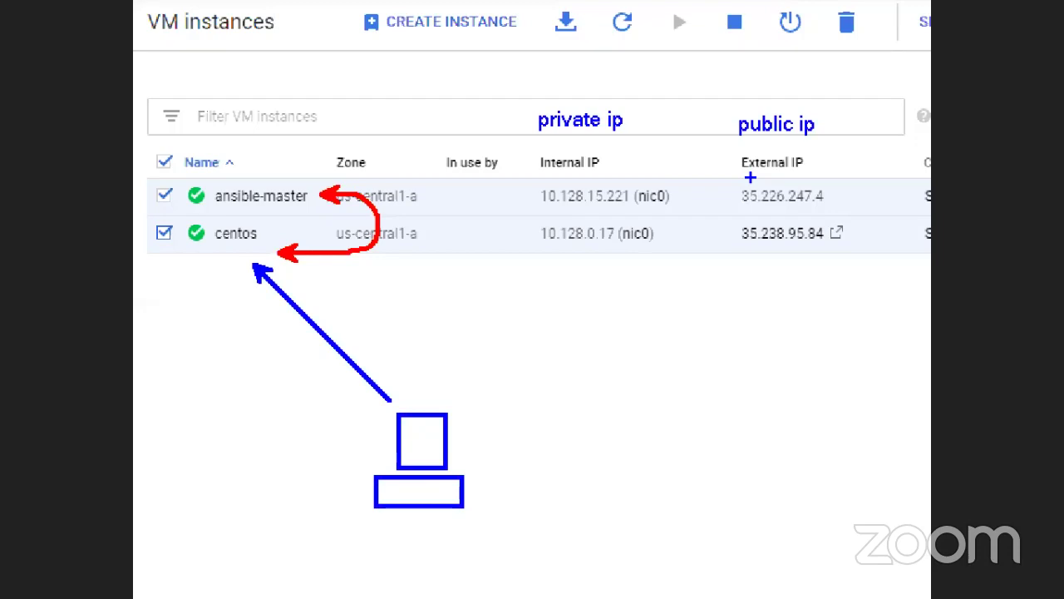
pyautogui.moveTo(731, 146); pyautogui.dragTo(871, 281)
# Label the arrow from the client computer to the instances "public ip" and close the screen annotation
pyautogui.write('public ip')
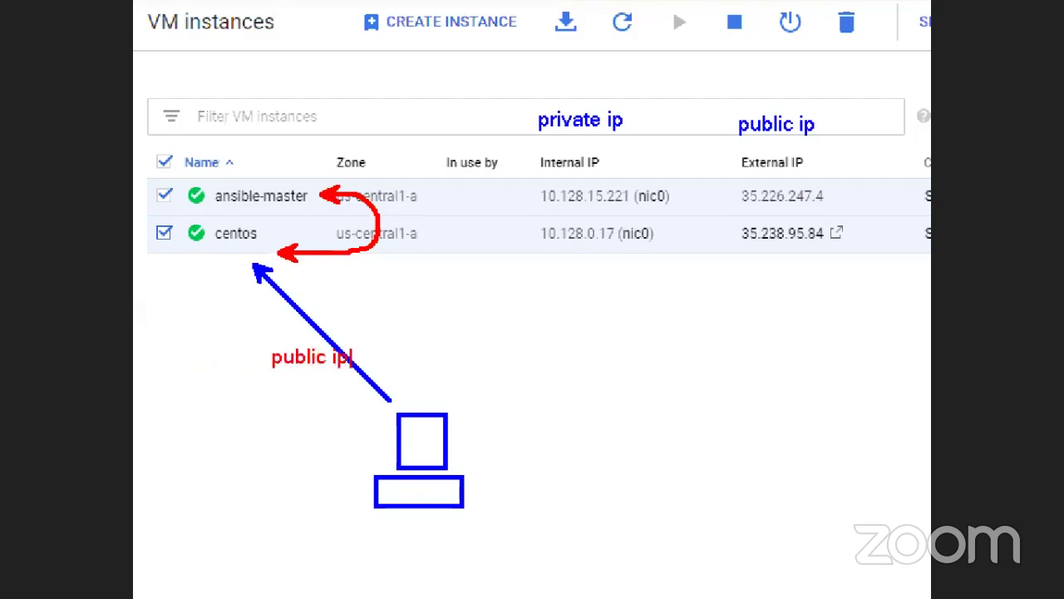
pyautogui.moveTo(390, 366); pyautogui.dragTo(387, 379)
pyautogui.hotkey('ctrl', 'z')
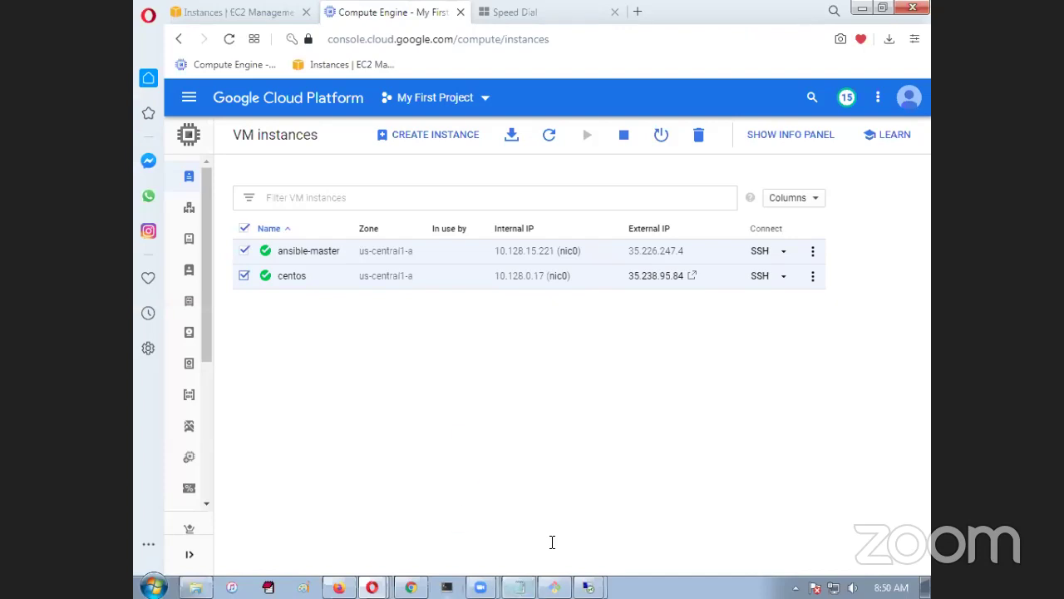
# Switch to the EC2 instances list, select only the REDHAT instance and inspect its public and private IPs in the description
pyautogui.hotkey('alt', 'Tab')
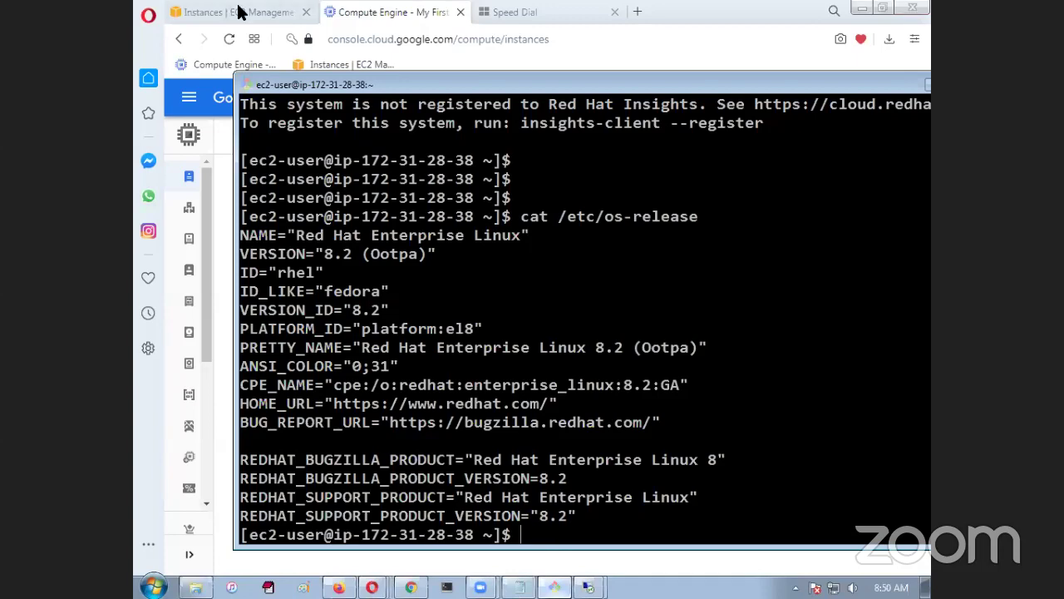
pyautogui.hotkey('alt', 'Tab')
pyautogui.click(525, 320)
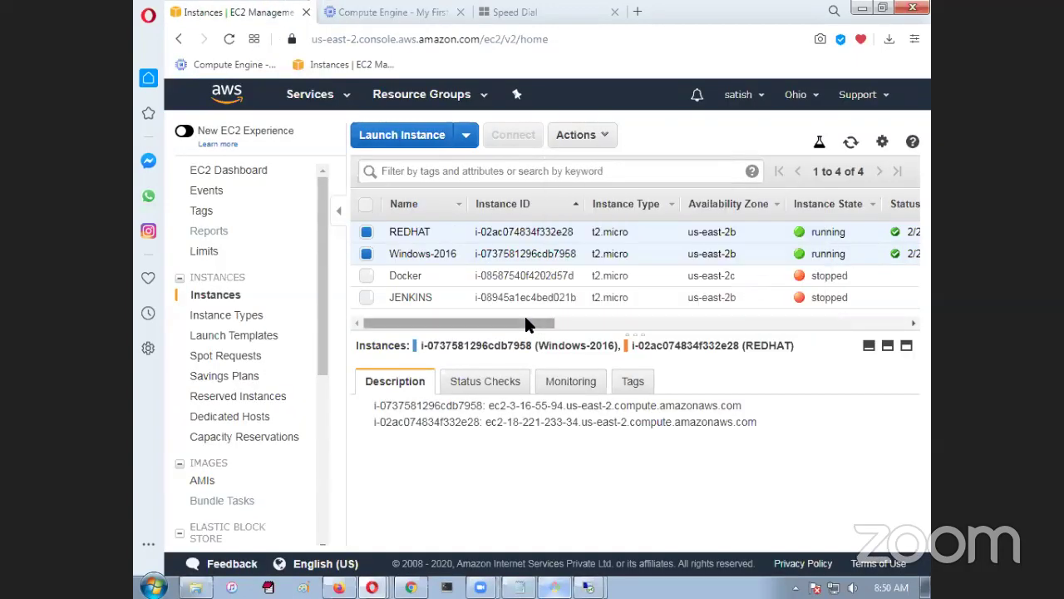
pyautogui.click(527, 252)
pyautogui.click(526, 232)
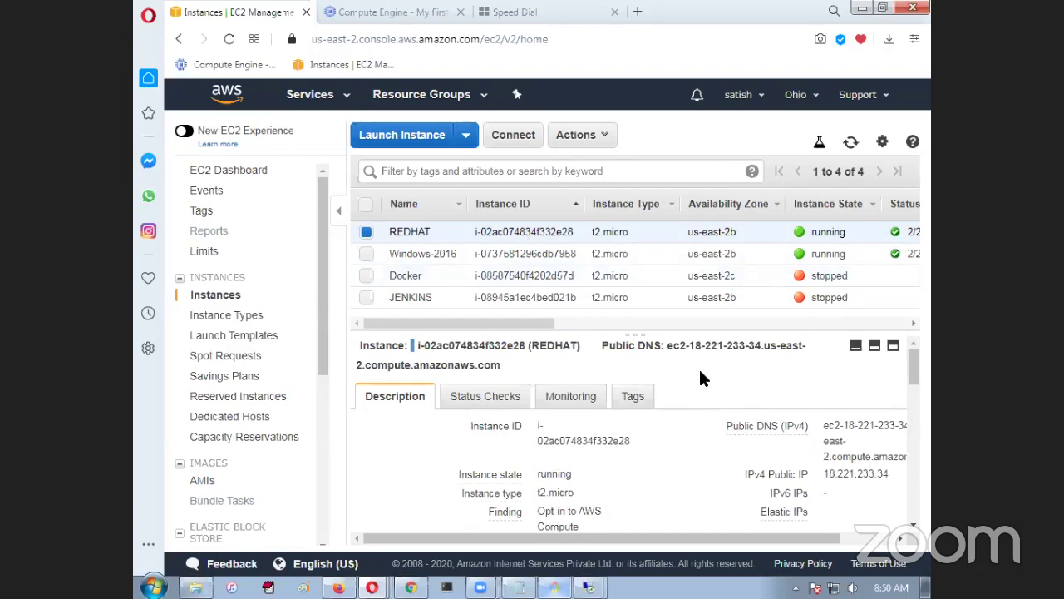
pyautogui.scroll(-3, 701, 378)
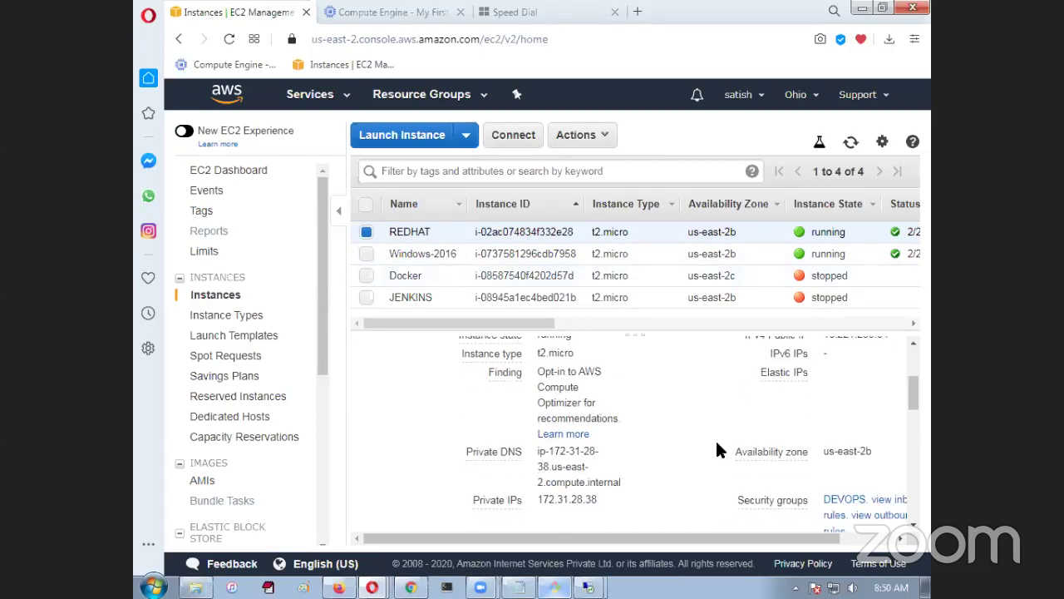
pyautogui.moveTo(722, 329); pyautogui.dragTo(723, 289)
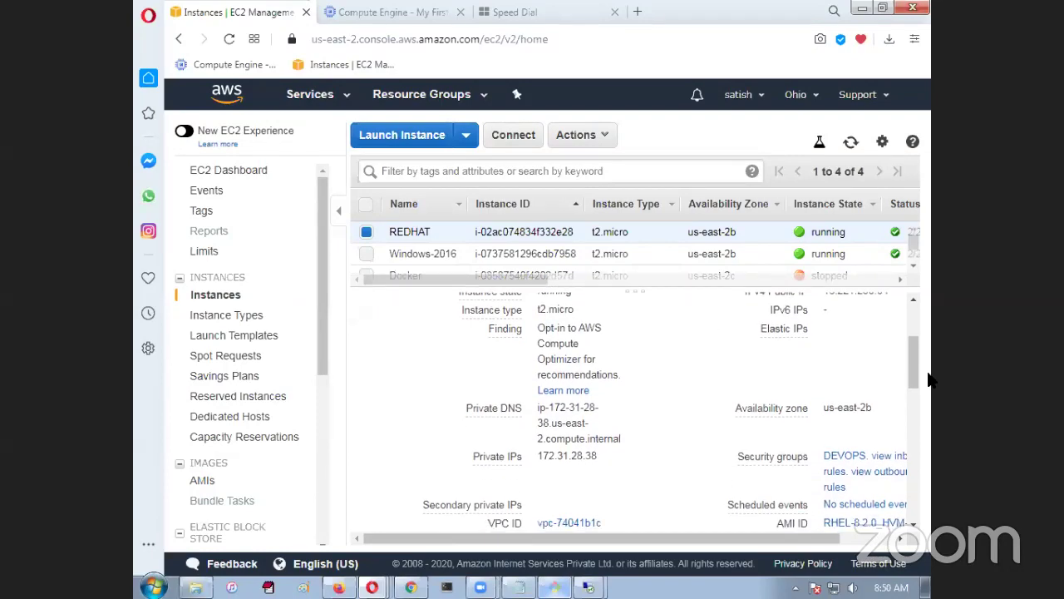
pyautogui.scroll(1, 907, 356)
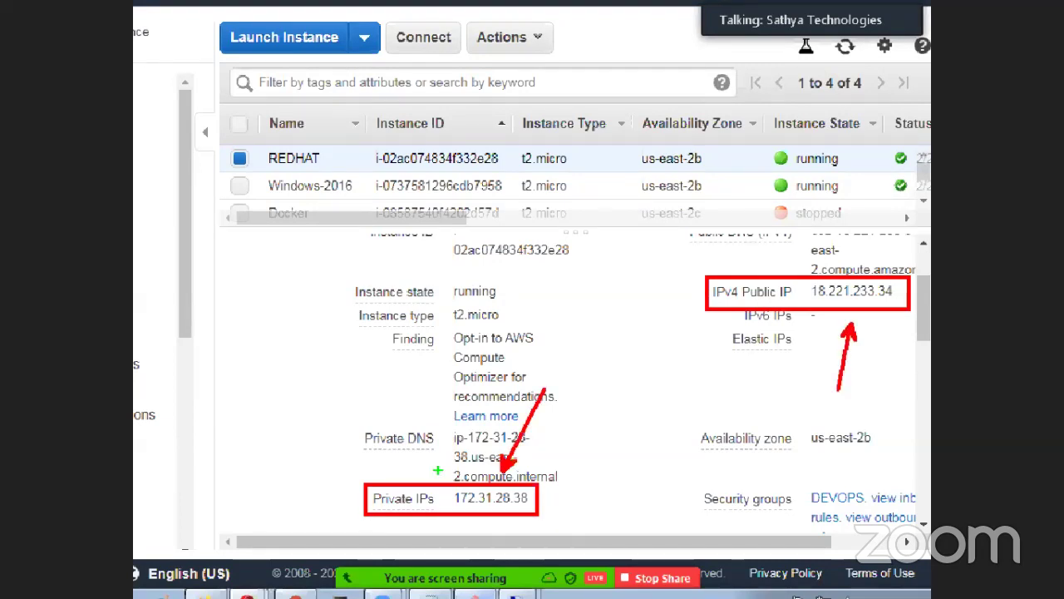
# Annotate the link between the REDHAT and Windows-2016 instances, circle the private and public IP entries in turn, and close the annotation
pyautogui.moveTo(522, 476); pyautogui.dragTo(453, 562)
pyautogui.moveTo(339, 164)
pyautogui.mouseDown()
pyautogui.moveTo(357, 175)
pyautogui.moveTo(363, 162)
pyautogui.moveTo(382, 197)
pyautogui.moveTo(343, 207)
pyautogui.moveTo(356, 191)
pyautogui.moveTo(368, 213)
pyautogui.mouseUp()
pyautogui.click(371, 249)
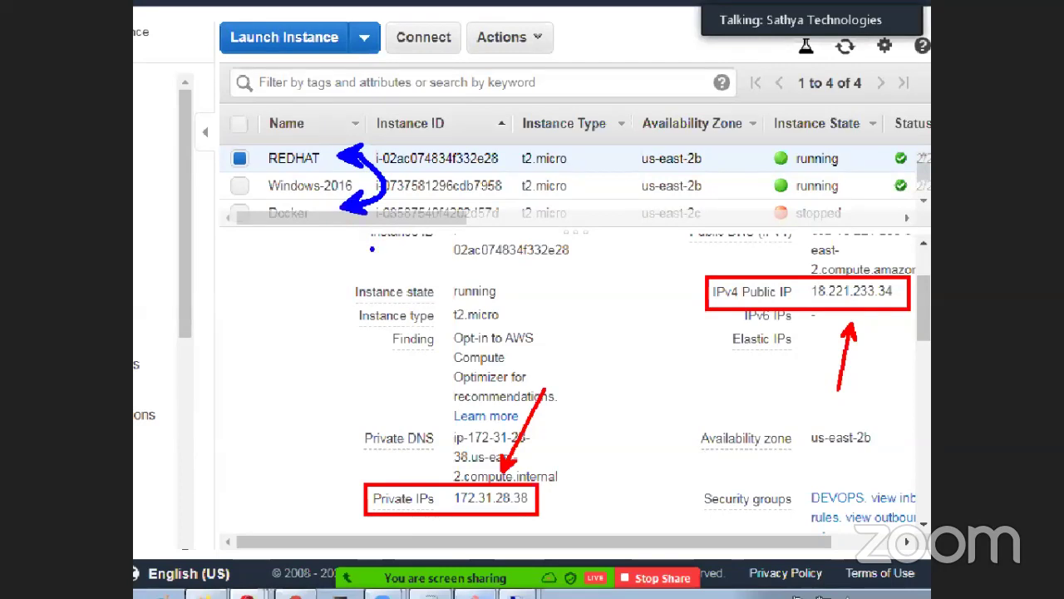
pyautogui.moveTo(498, 449)
pyautogui.mouseDown()
pyautogui.moveTo(553, 482)
pyautogui.moveTo(400, 464)
pyautogui.mouseUp()
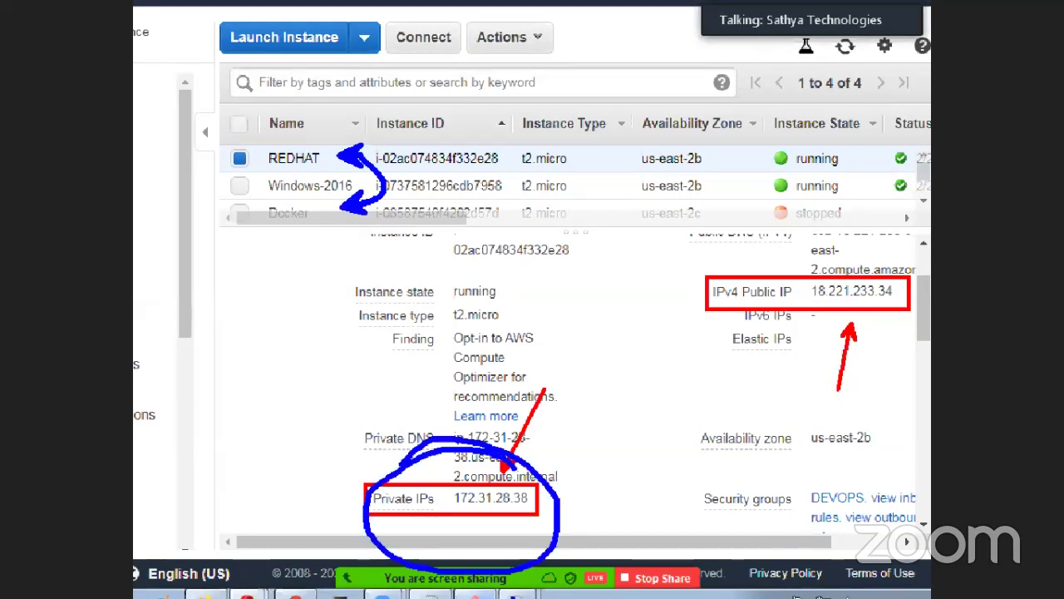
pyautogui.hotkey('ctrl', 'z')
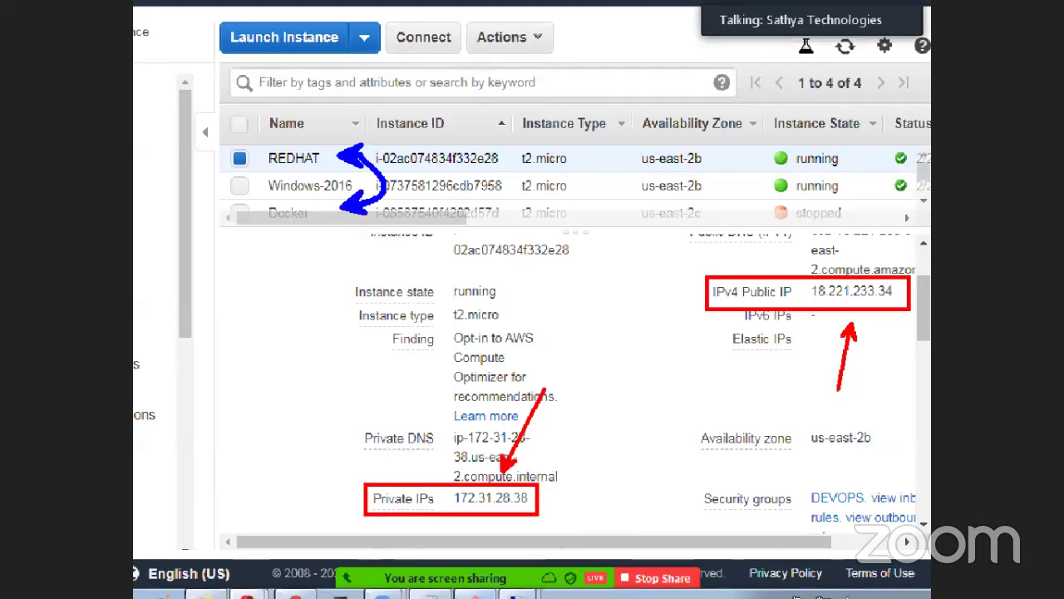
pyautogui.moveTo(907, 267)
pyautogui.mouseDown()
pyautogui.moveTo(722, 253)
pyautogui.moveTo(915, 268)
pyautogui.mouseUp()
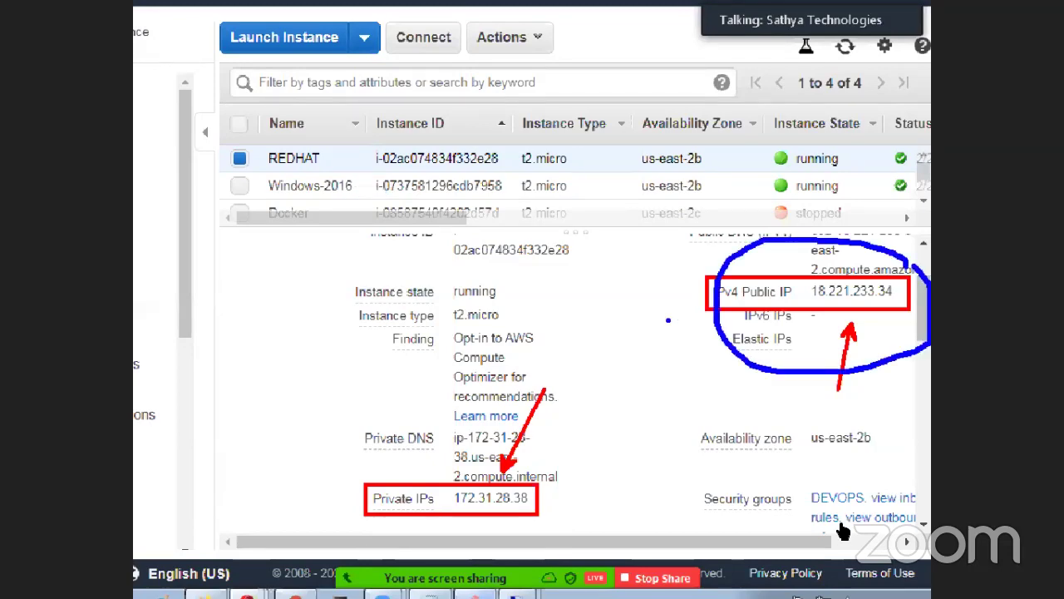
pyautogui.moveTo(510, 464)
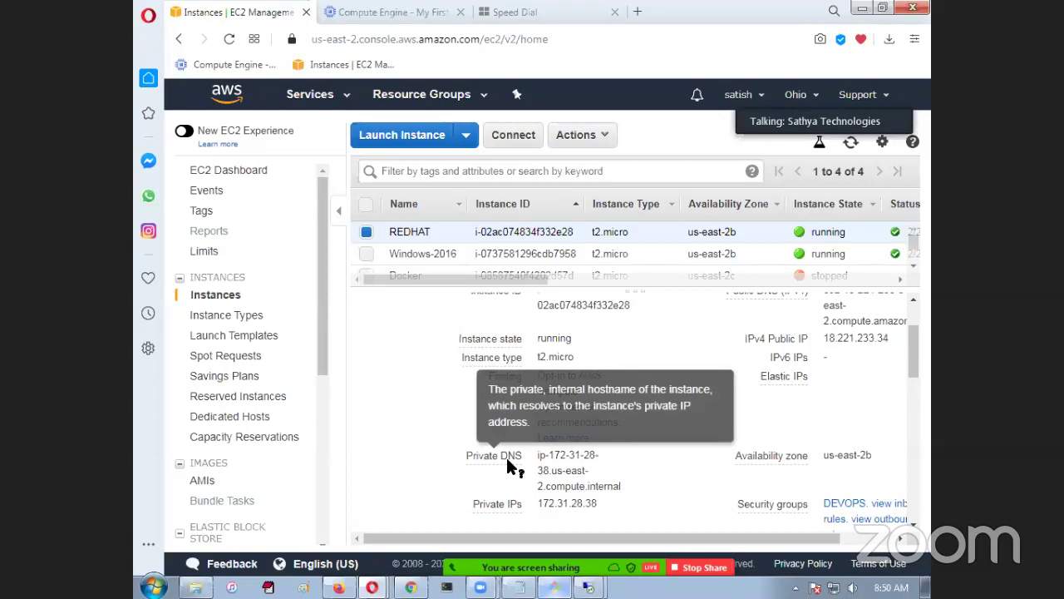
# Switch to the REDHAT instance's terminal and move its window so the private IP entry in the EC2 console is uncovered
pyautogui.hotkey('alt', 'Tab')
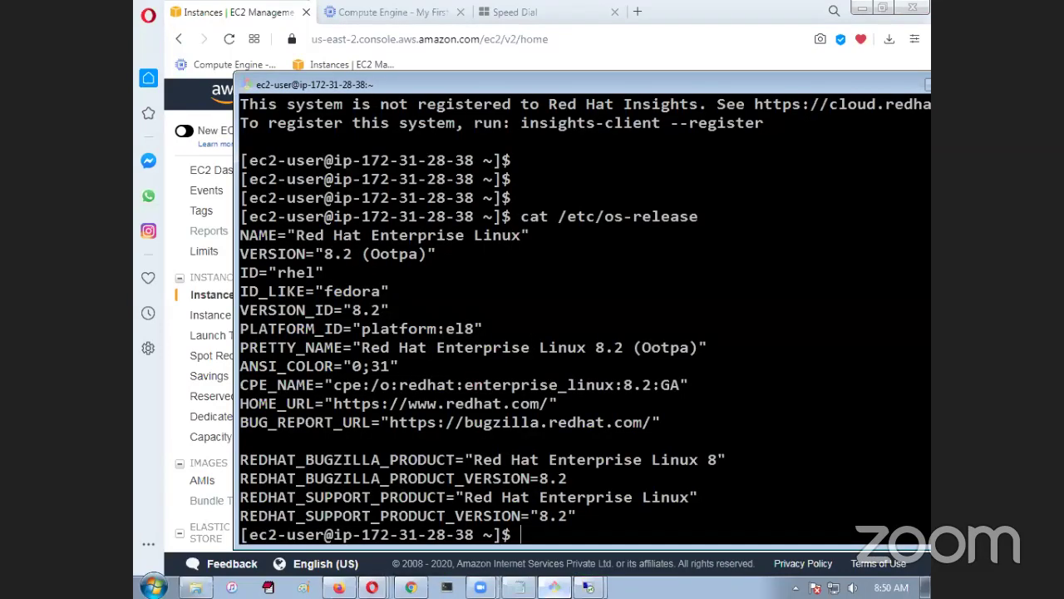
pyautogui.moveTo(497, 83); pyautogui.dragTo(426, 18)
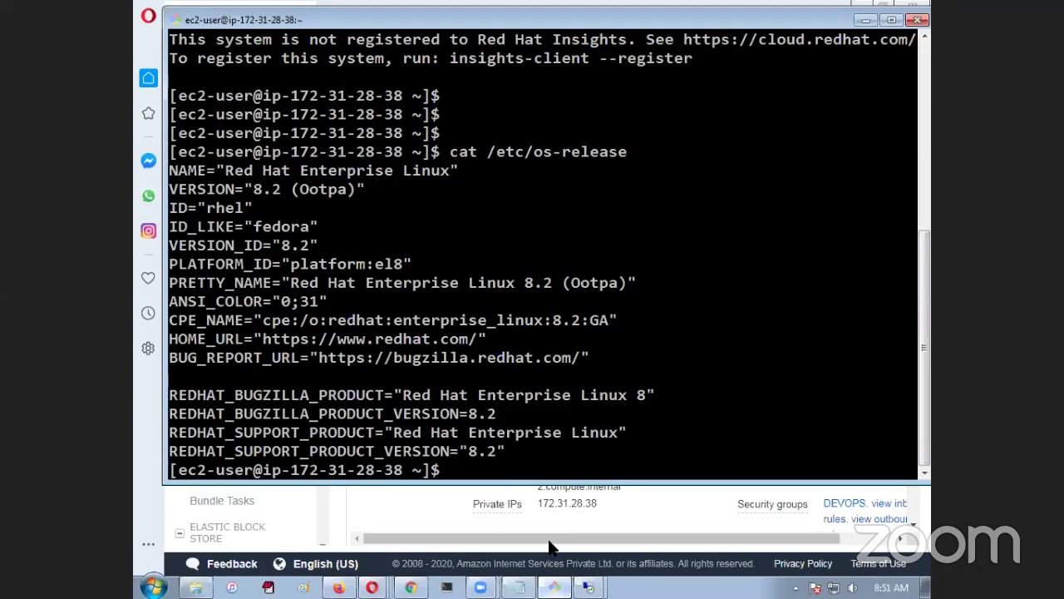
pyautogui.moveTo(589, 587)
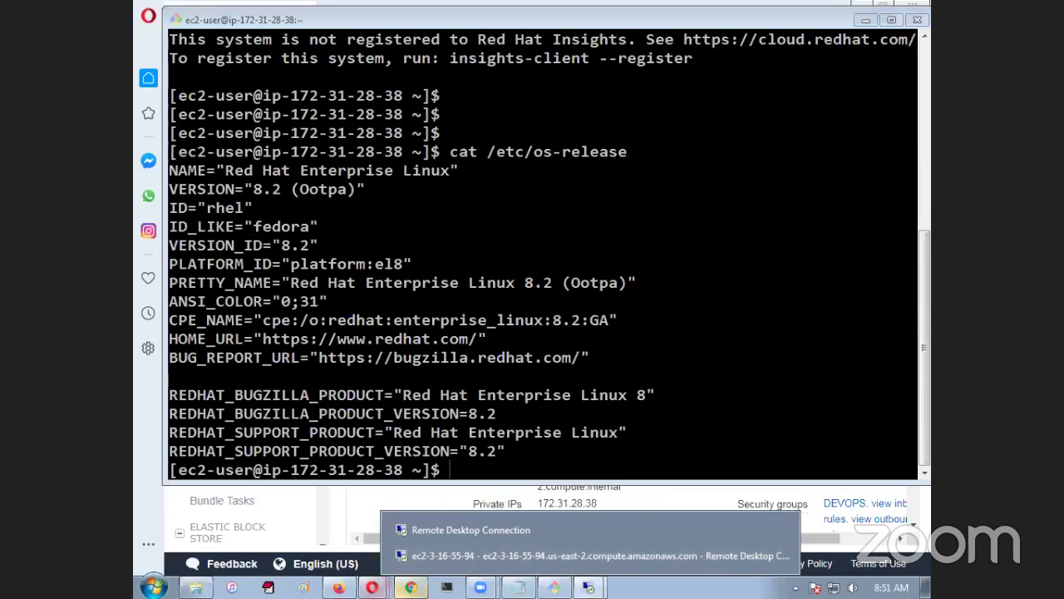
# Switch to the centos VM's browser SSH window, maximize it and clear the terminal screen
pyautogui.moveTo(372, 587)
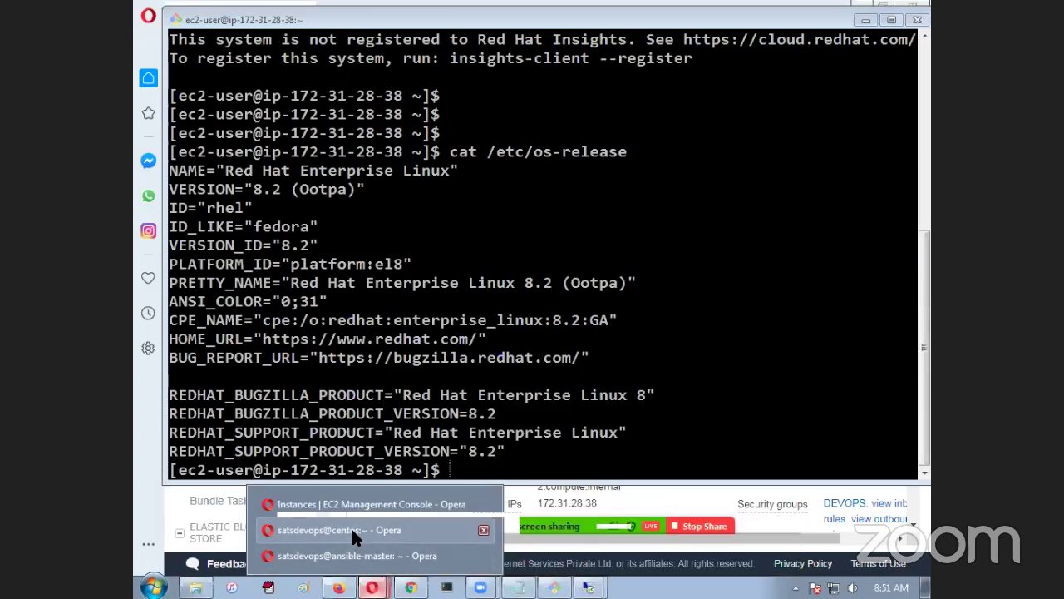
pyautogui.click(351, 526)
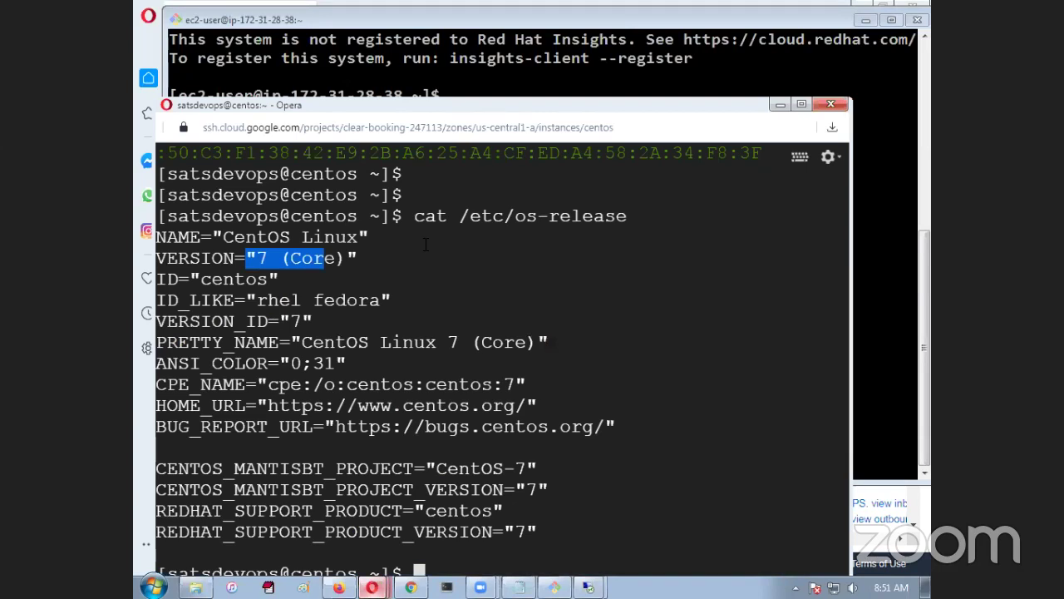
pyautogui.press('super+Up')
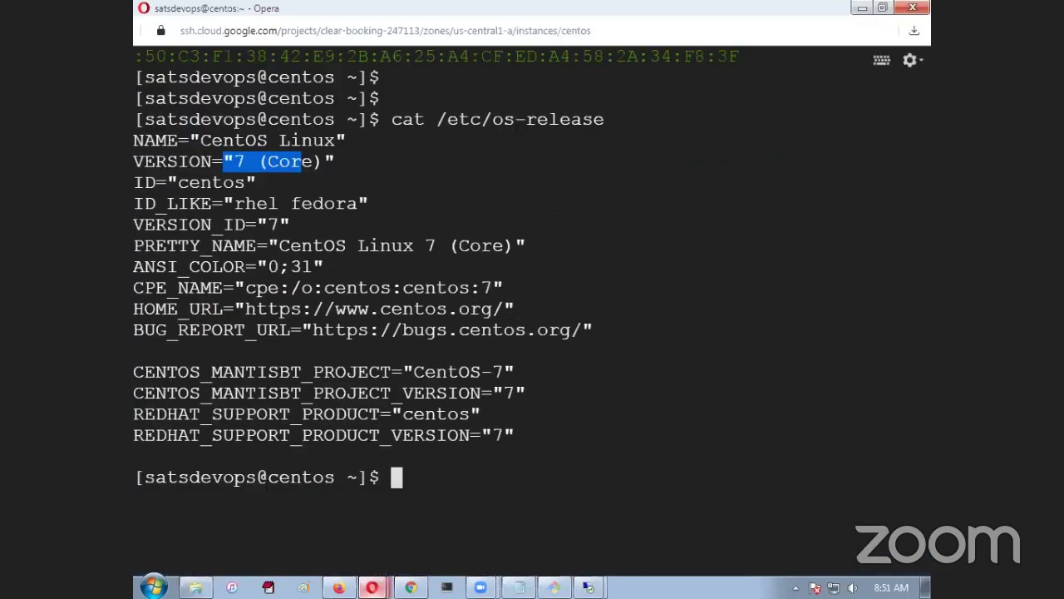
pyautogui.hotkey('ctrl', 'l')
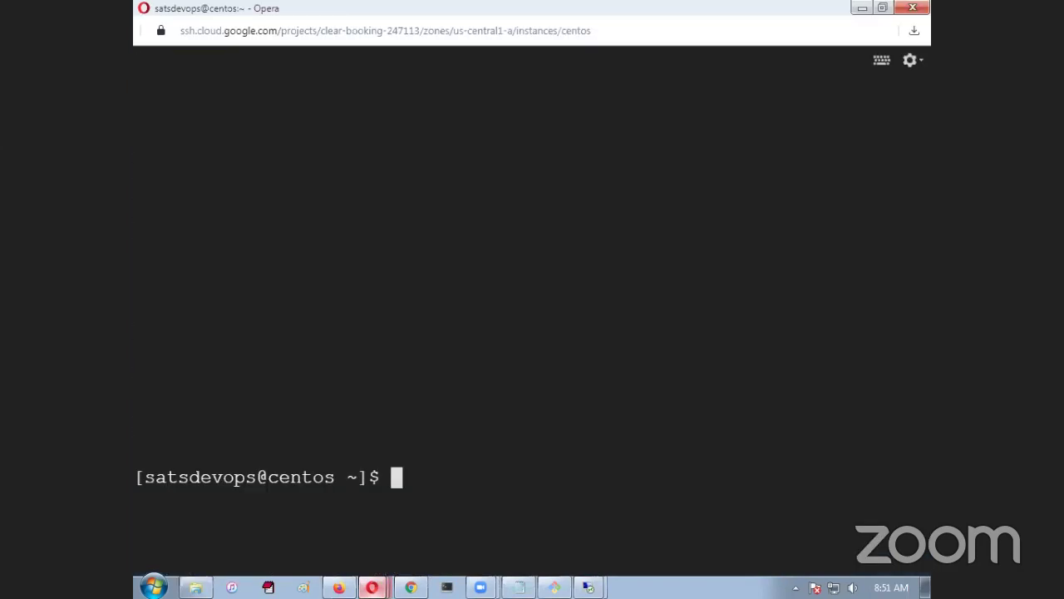
# Query the centos VM's private IP with "hostname -i" and its fully qualified name with "hostname -f"
pyautogui.press('Return')
pyautogui.press('Return')
pyautogui.press('Return')
pyautogui.write('hostnaem')
pyautogui.press('BackSpace')
pyautogui.press('BackSpace')
pyautogui.press('BackSpace')
pyautogui.press('BackSpace')
pyautogui.write('ame -i')
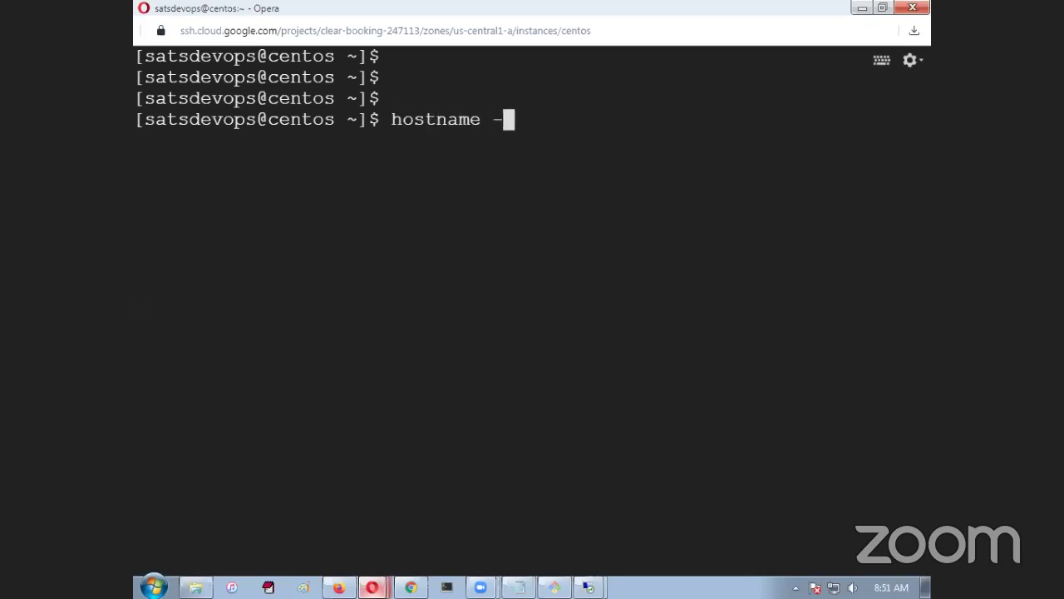
pyautogui.press('Return')
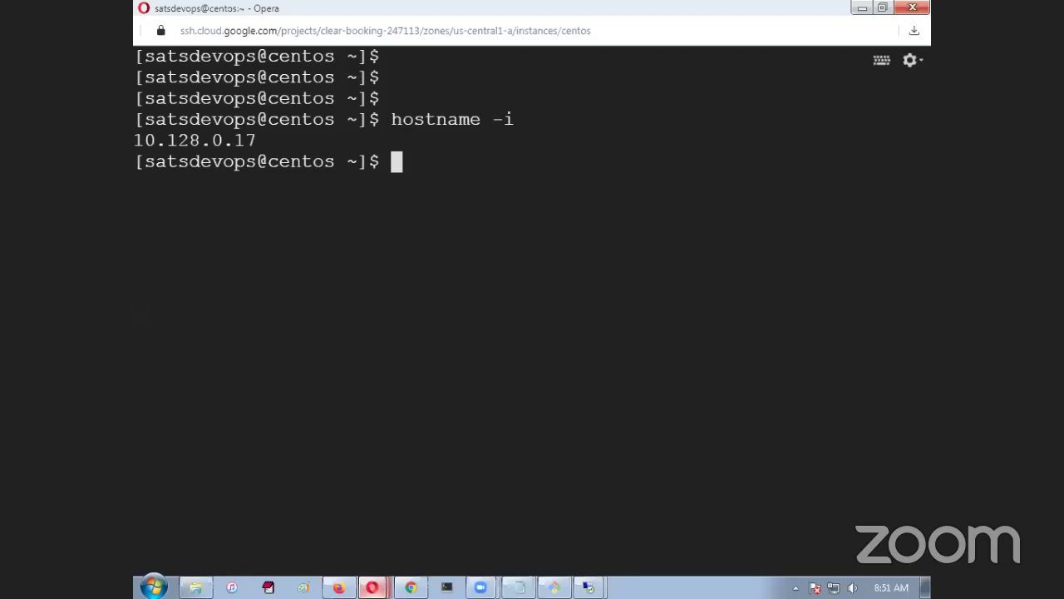
pyautogui.write('hostname -f')
pyautogui.press('Return')
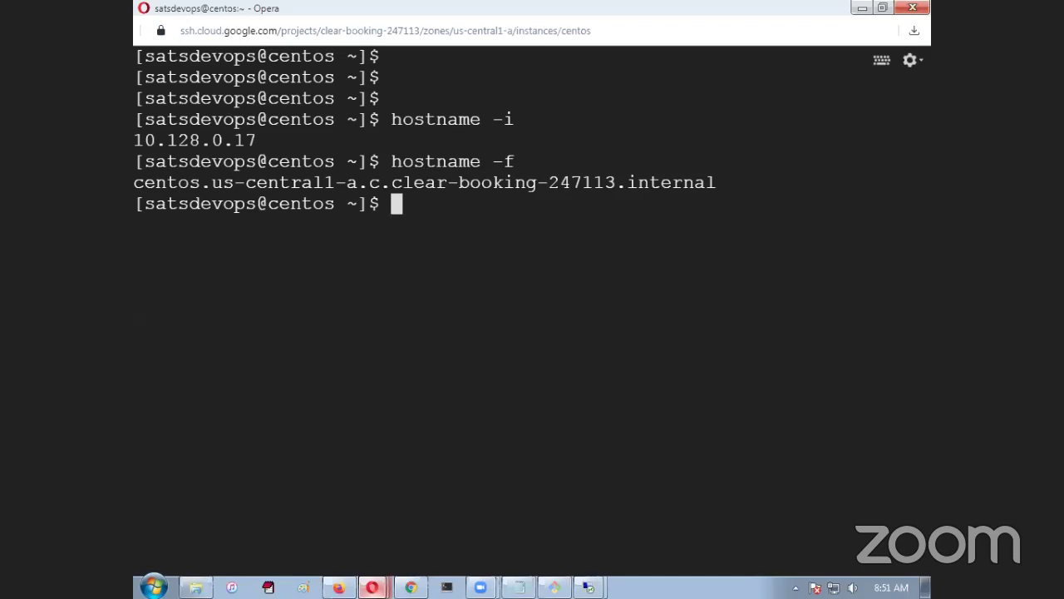
# List the network interfaces with "ip a" and highlight the command and the eth0 inet address in turn
pyautogui.write('ip a')
pyautogui.press('Return')
pyautogui.moveTo(391, 204); pyautogui.dragTo(436, 203)
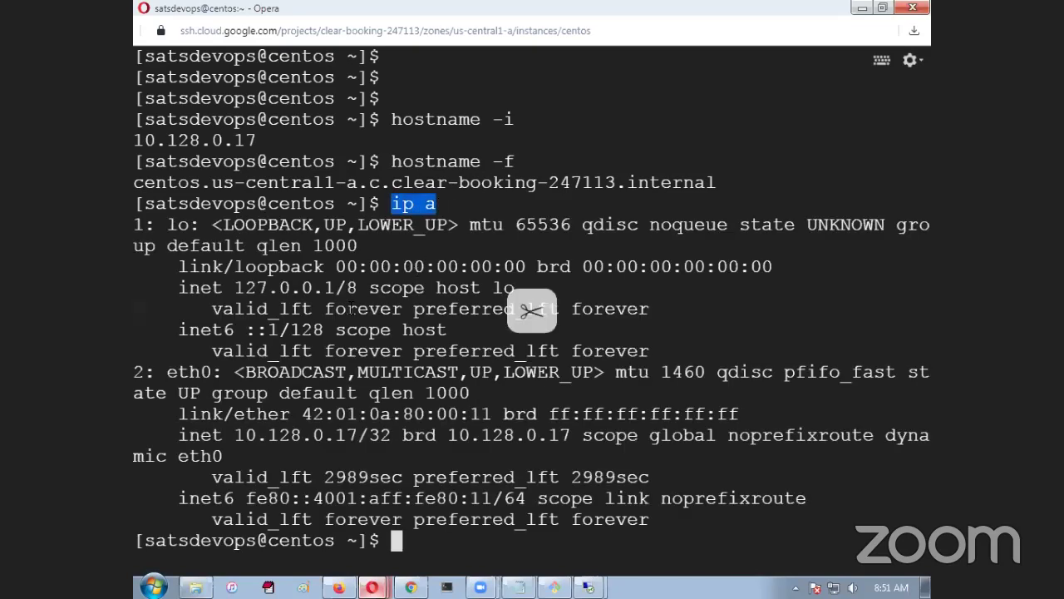
pyautogui.moveTo(235, 434); pyautogui.dragTo(369, 434)
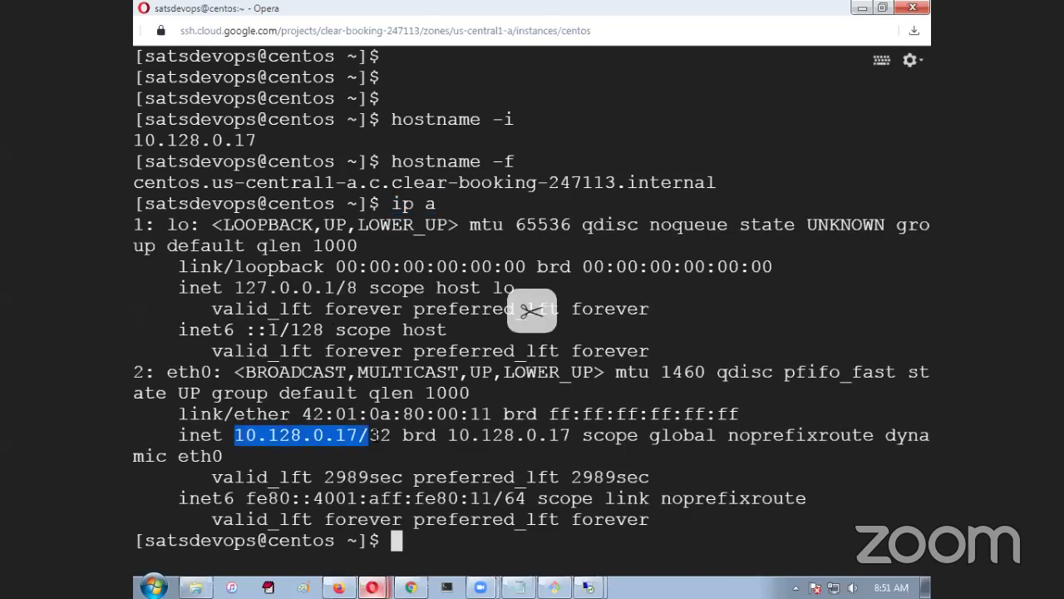
# Clear the terminal, run "ifconfig" and highlight the eth0 inet address in its output
pyautogui.write('clear')
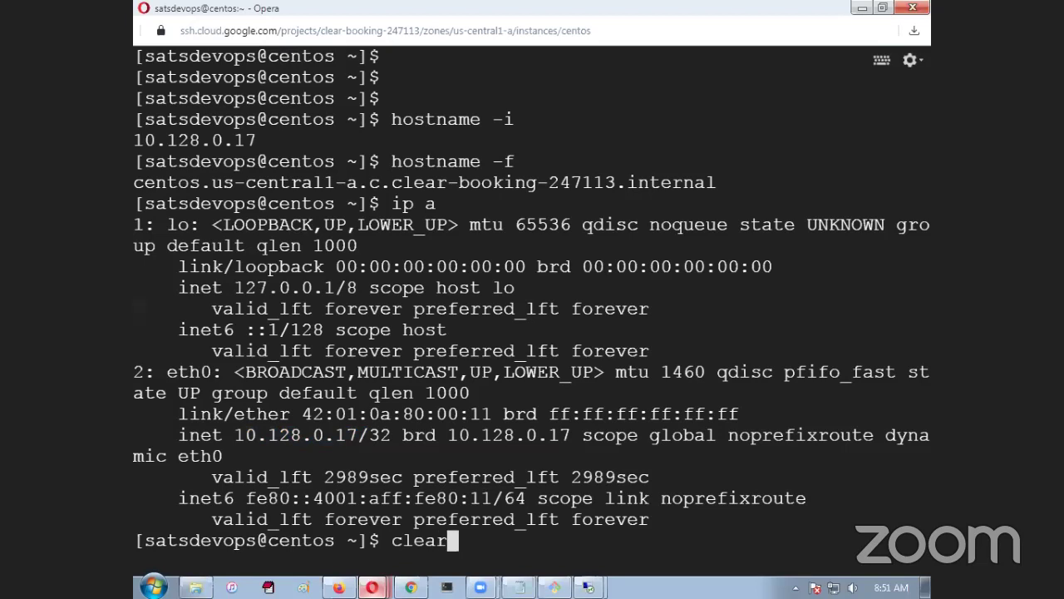
pyautogui.press('Return')
pyautogui.press('Return')
pyautogui.press('Return')
pyautogui.write('ifconfig')
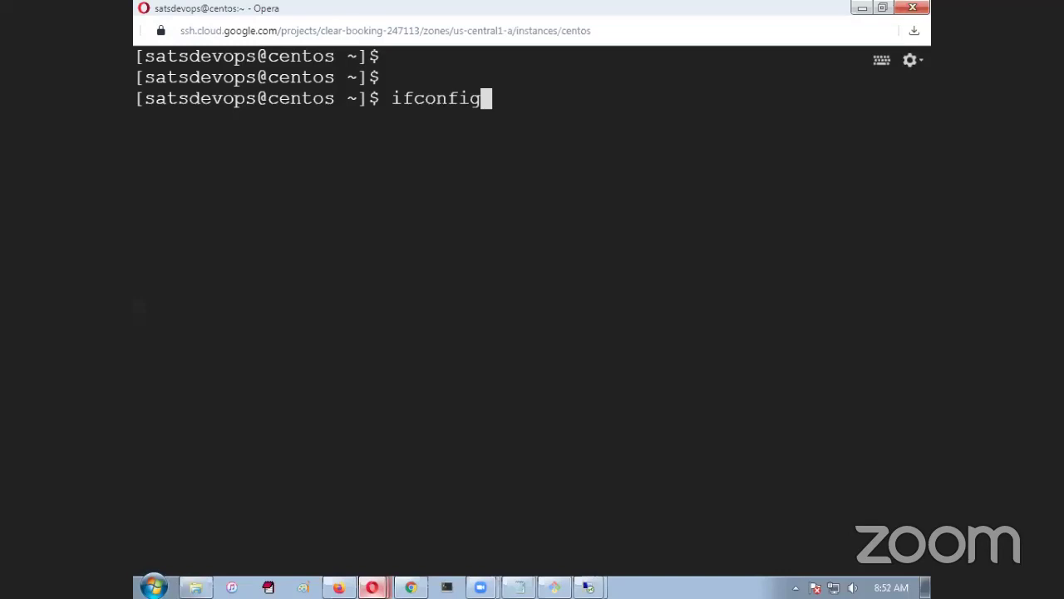
pyautogui.press('Return')
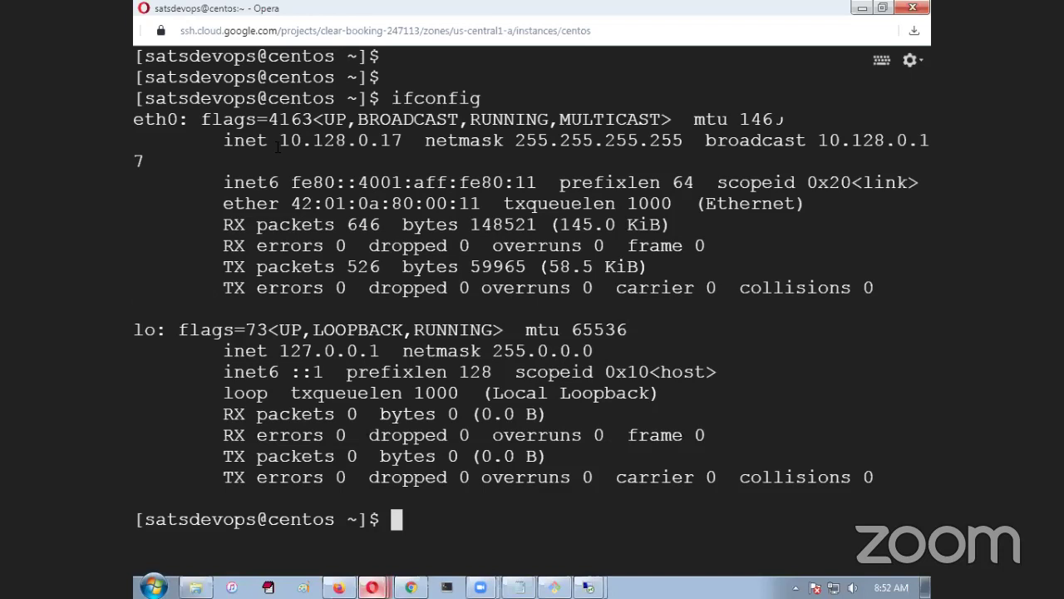
pyautogui.moveTo(279, 140); pyautogui.dragTo(403, 140)
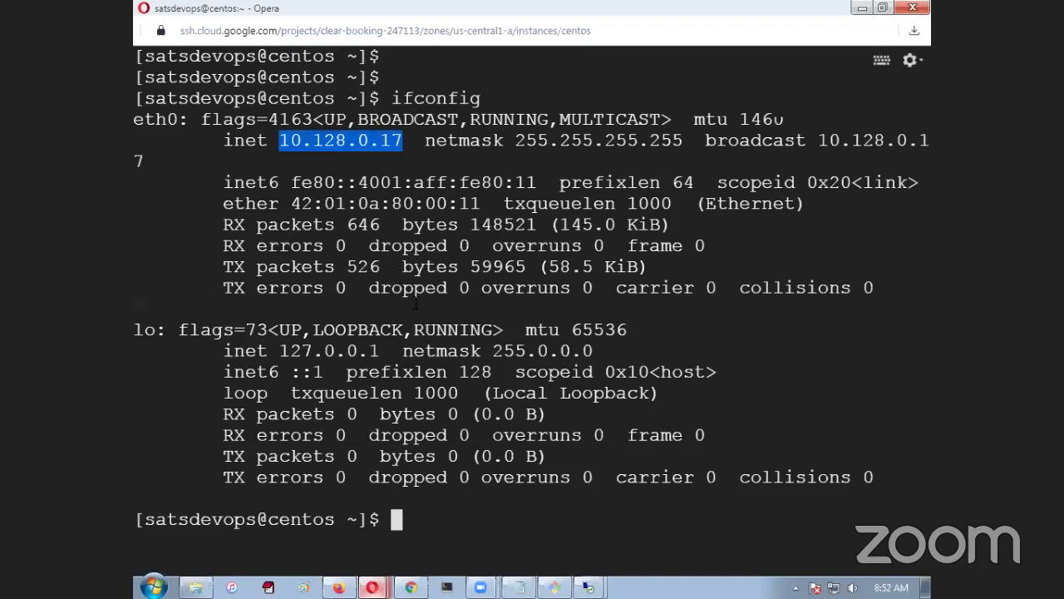